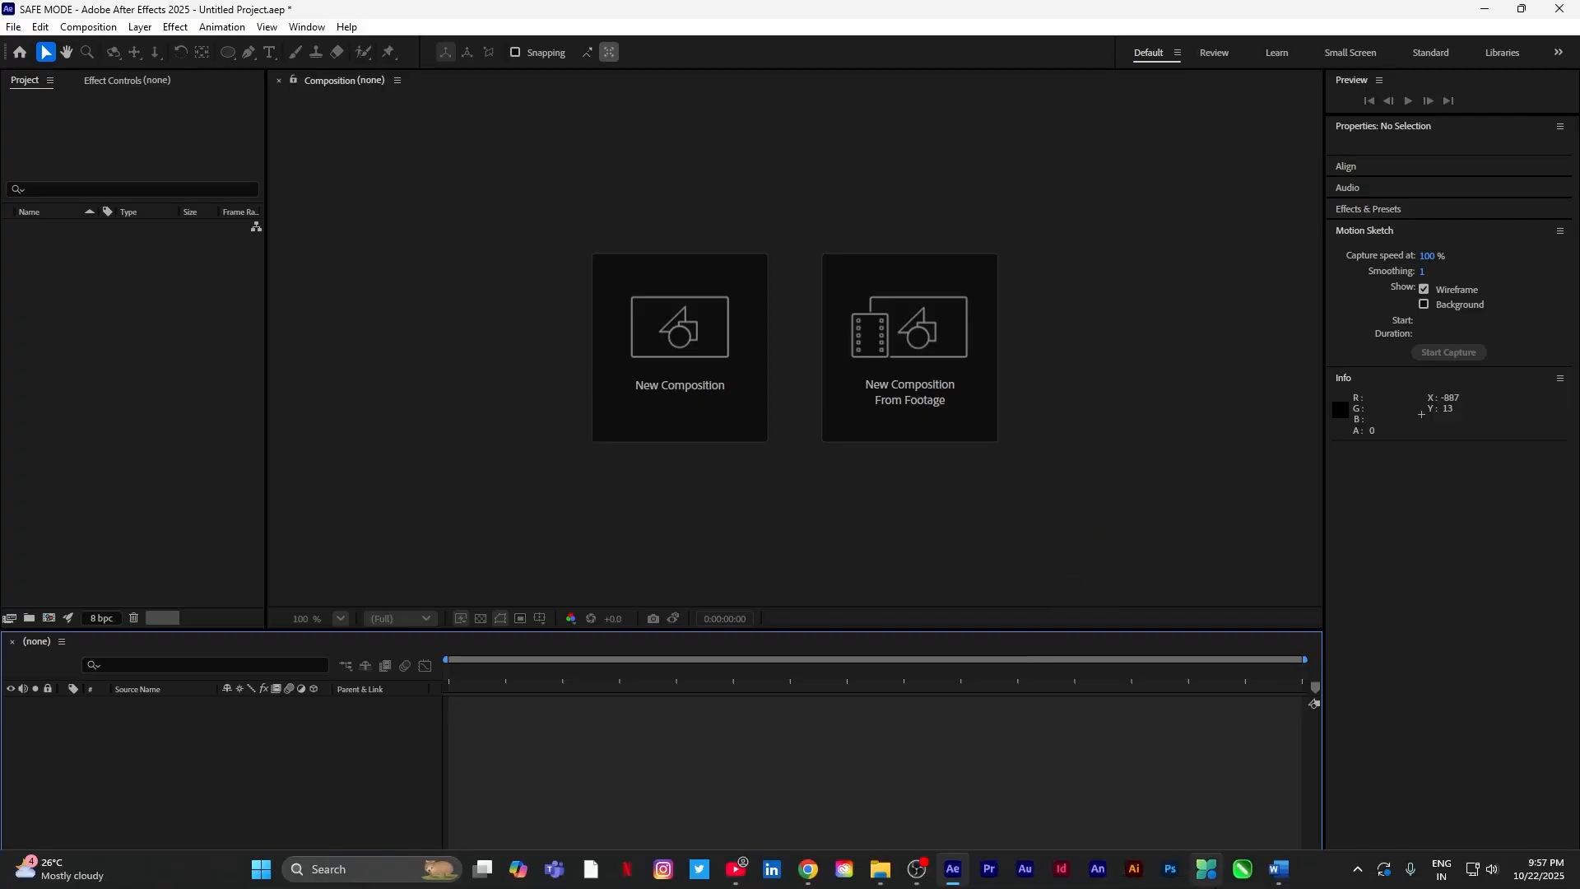
# Switch to the Word document and read the definition of masking and its key applications.
pyautogui.click(1277, 868)
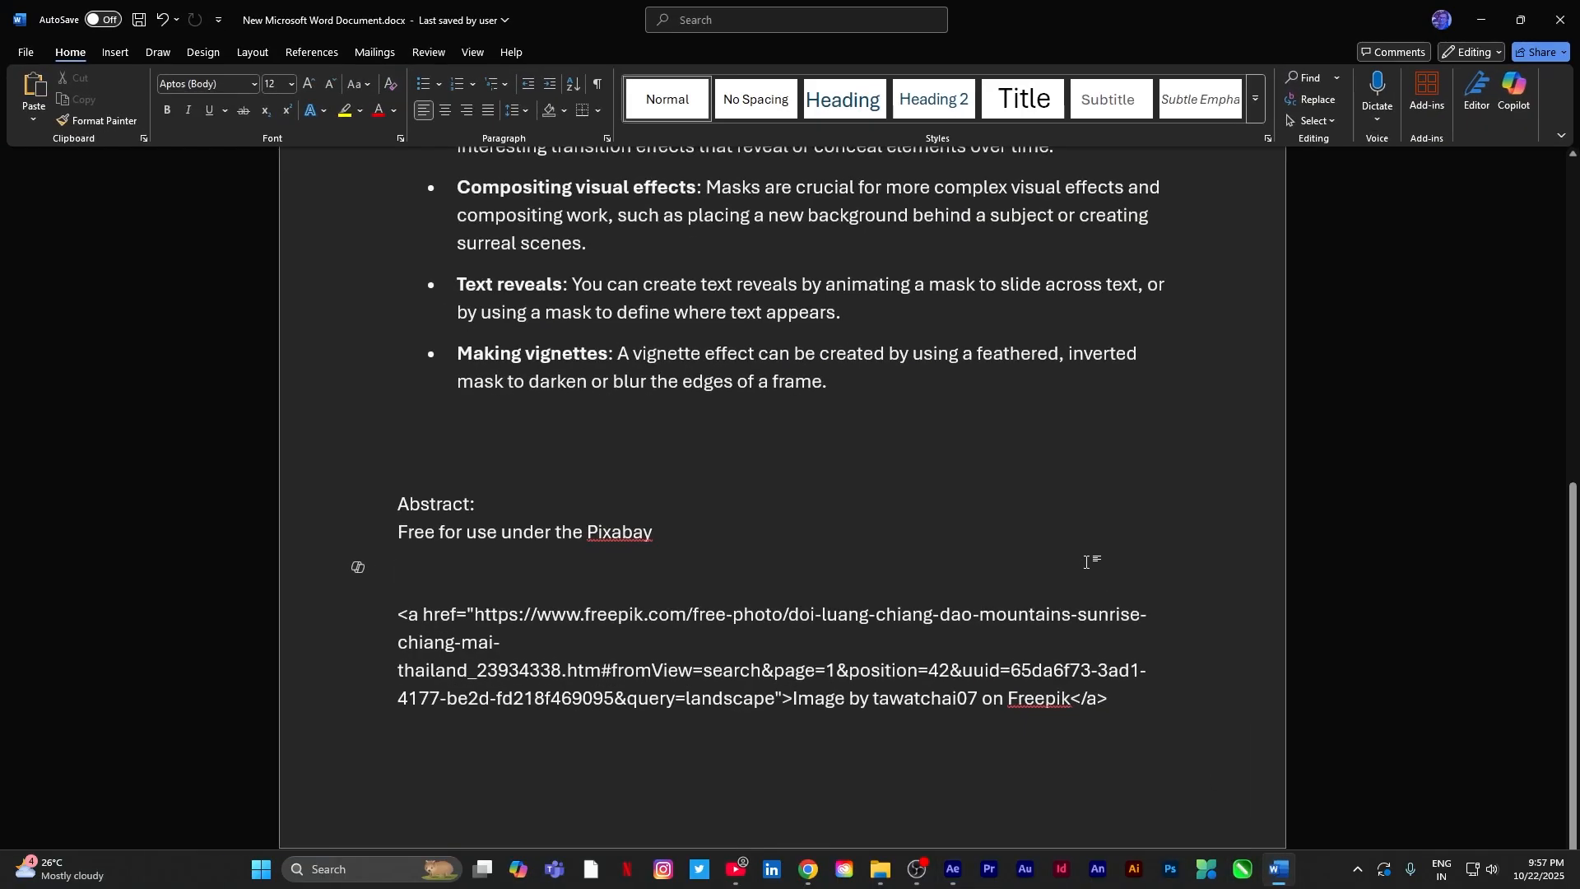
pyautogui.scroll(8, 1088, 560)
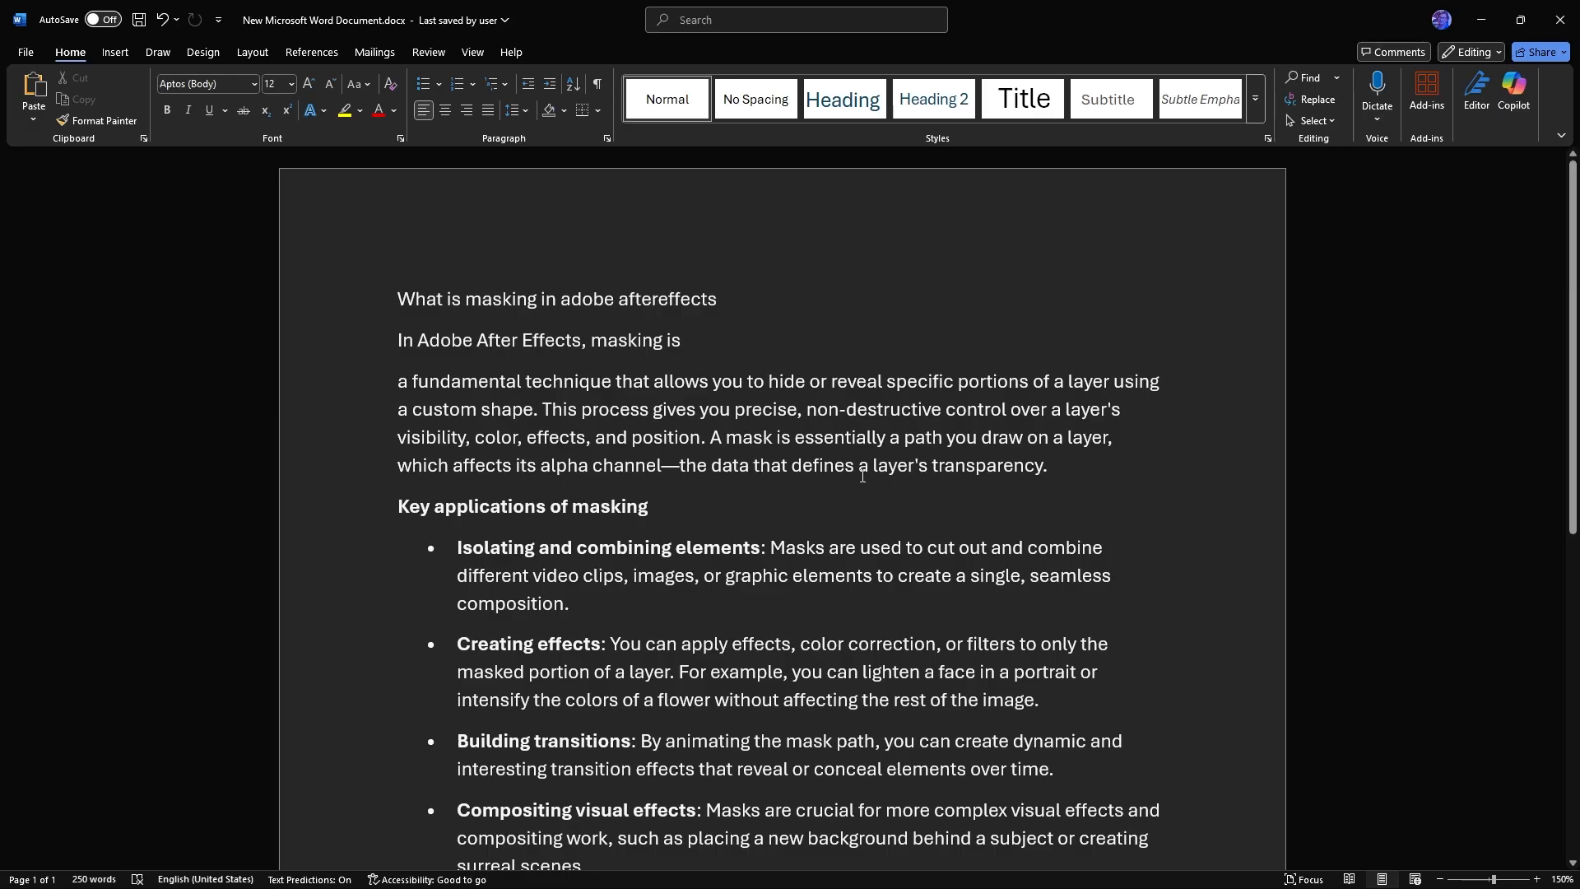
pyautogui.scroll(-1, 862, 476)
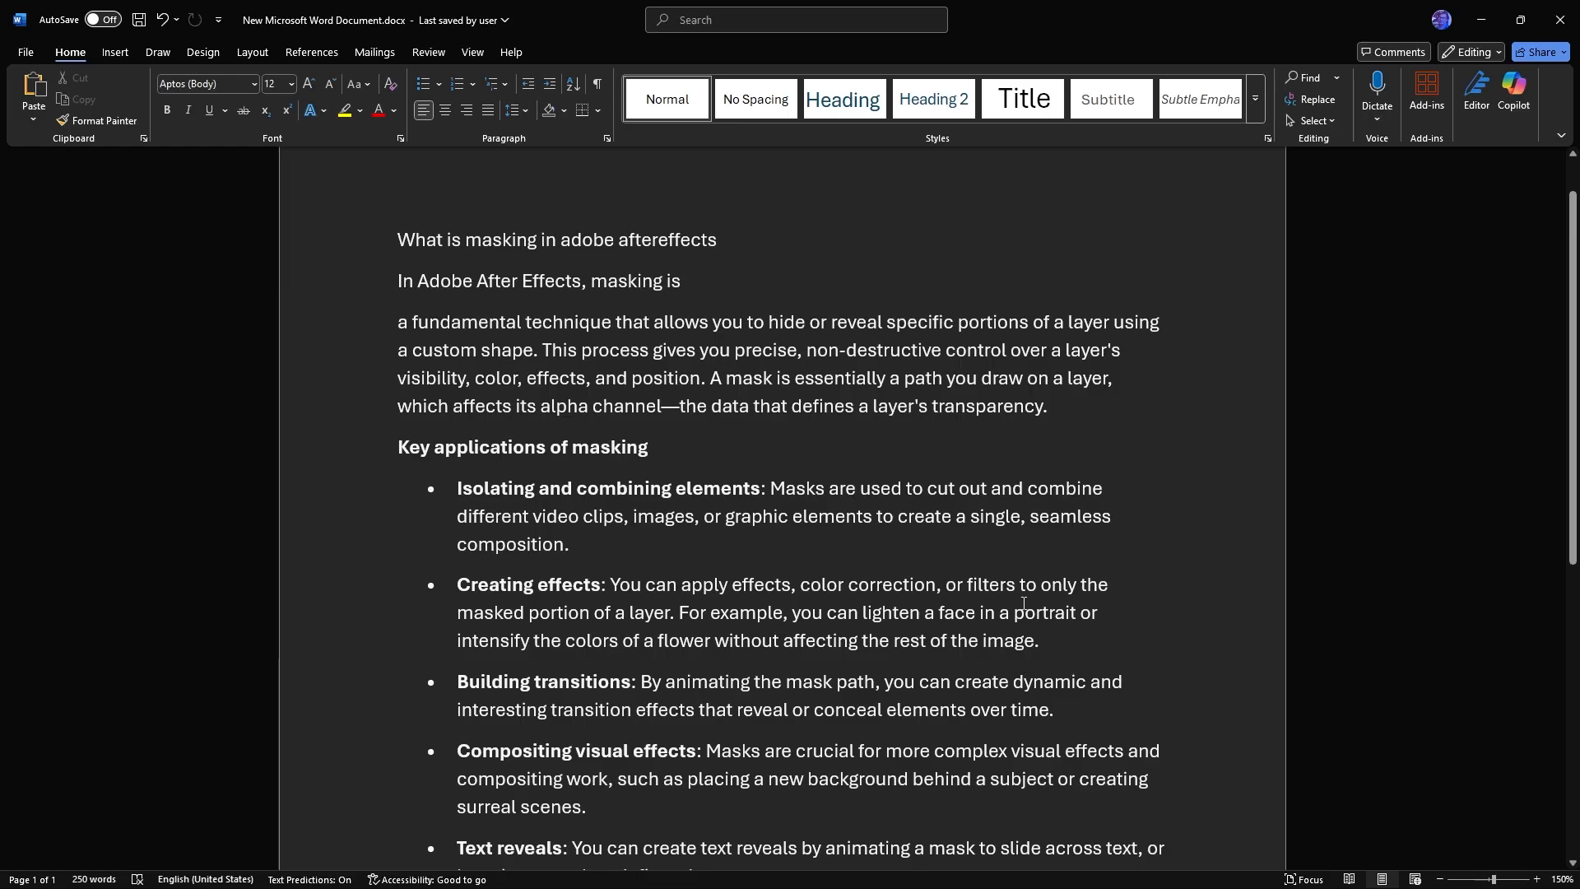
pyautogui.scroll(-1, 1024, 603)
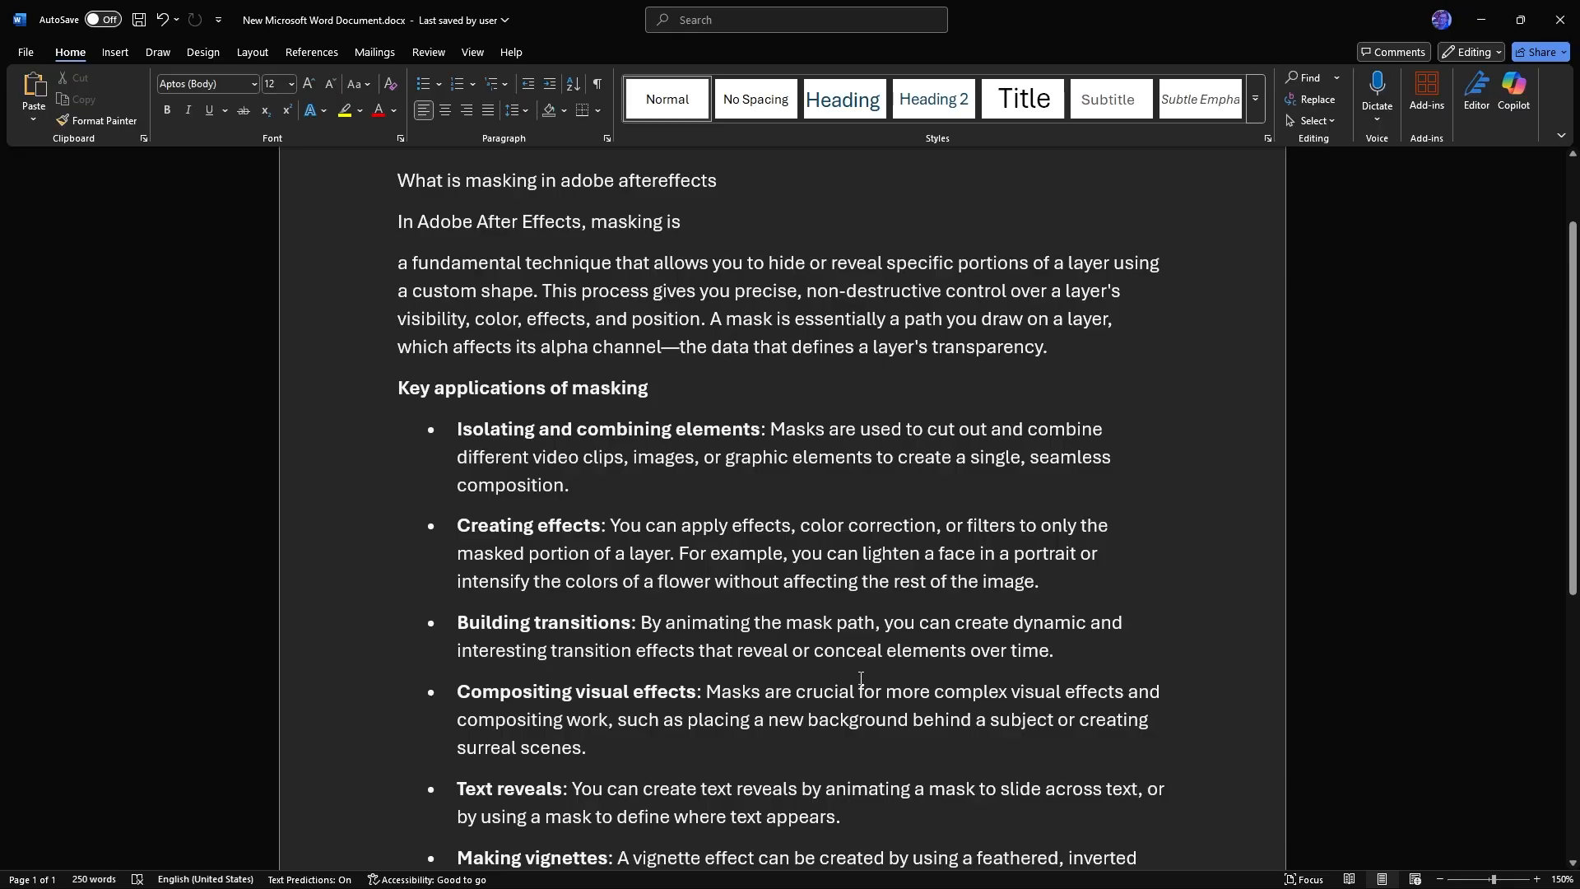
pyautogui.scroll(-1, 1007, 673)
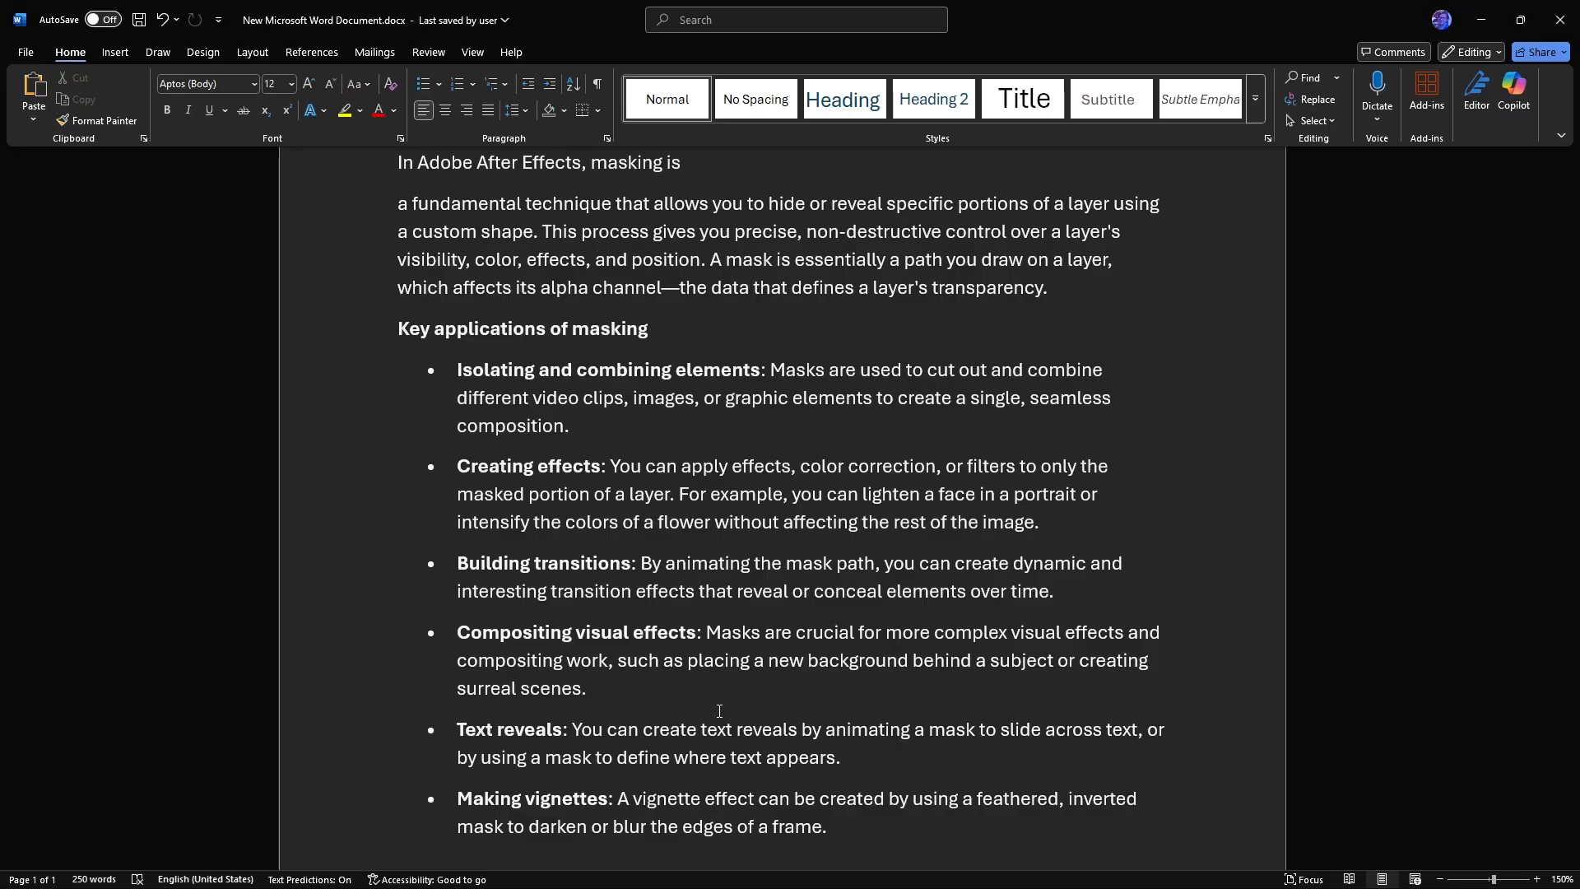
pyautogui.scroll(-1, 720, 711)
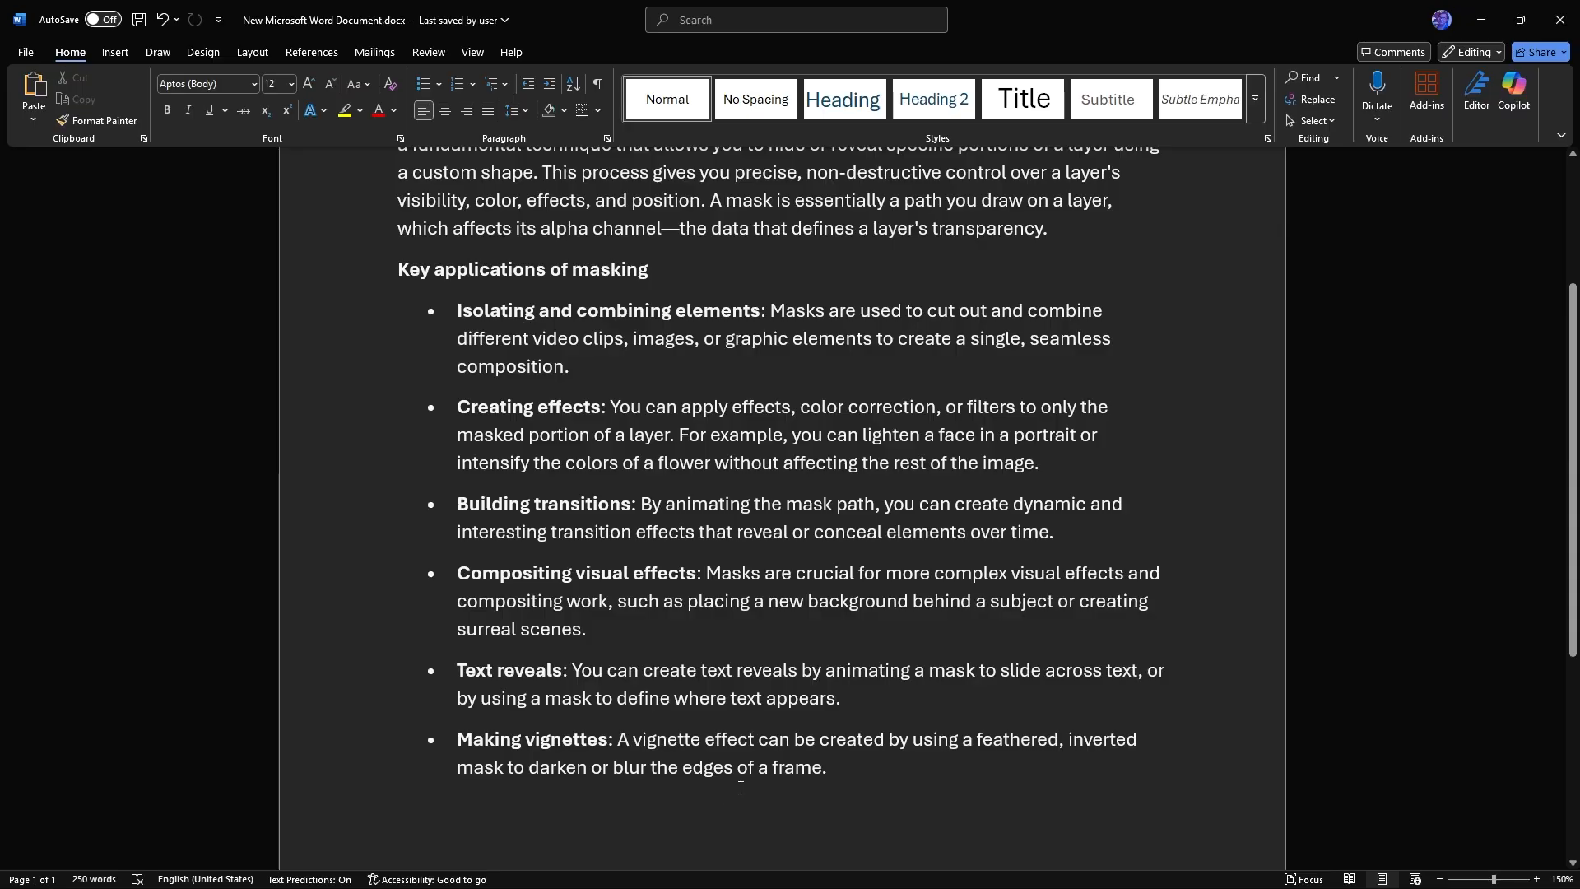
pyautogui.scroll(-1, 741, 788)
pyautogui.scroll(1, 741, 787)
pyautogui.scroll(3, 799, 316)
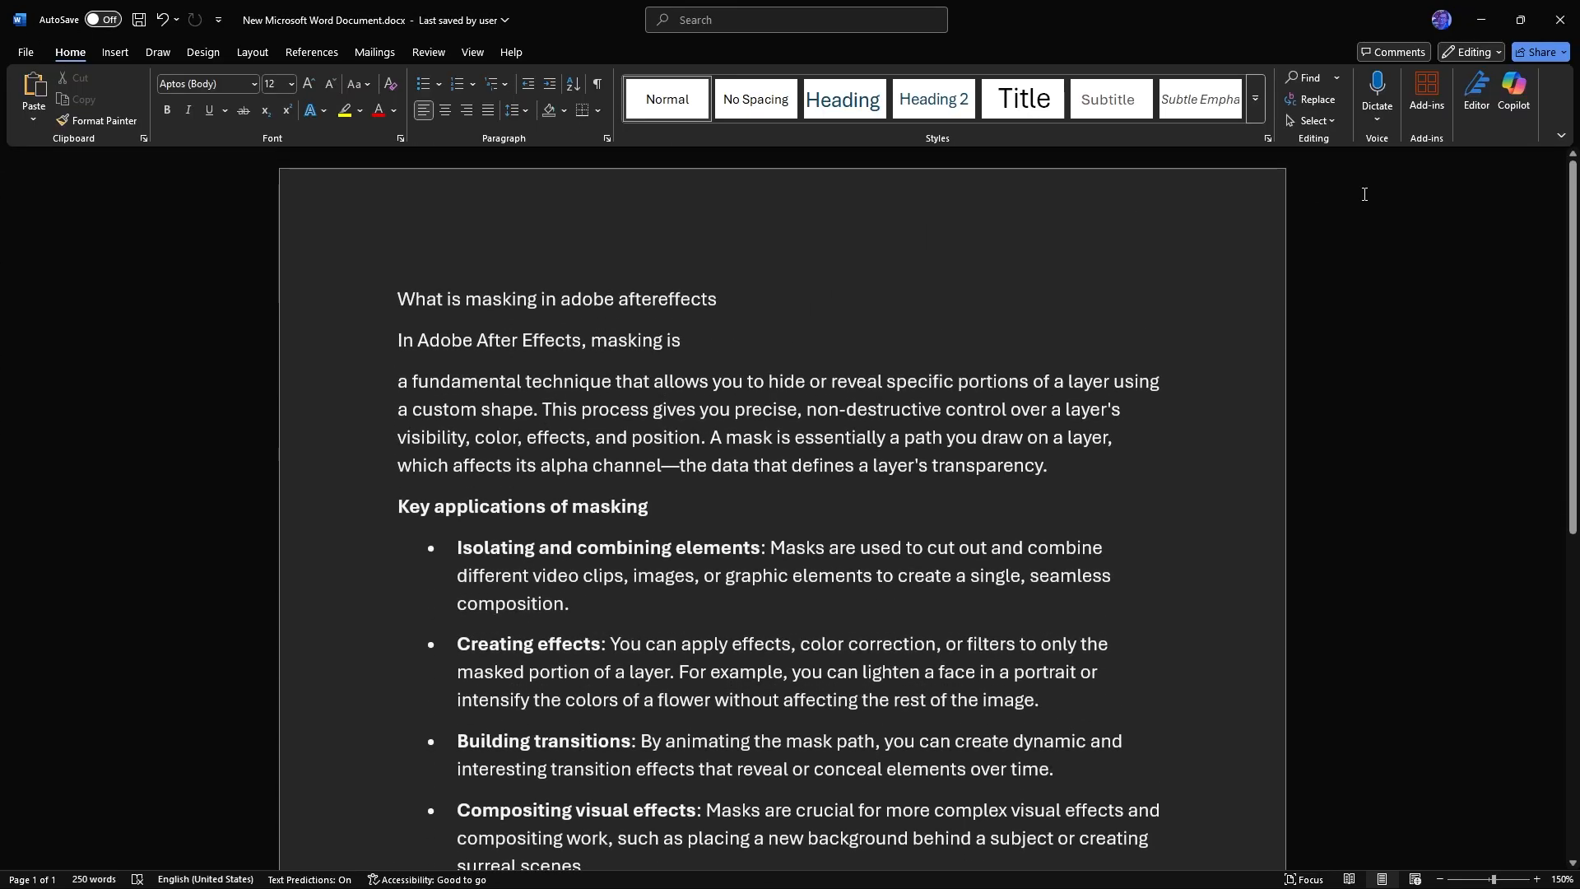
pyautogui.click(1481, 20)
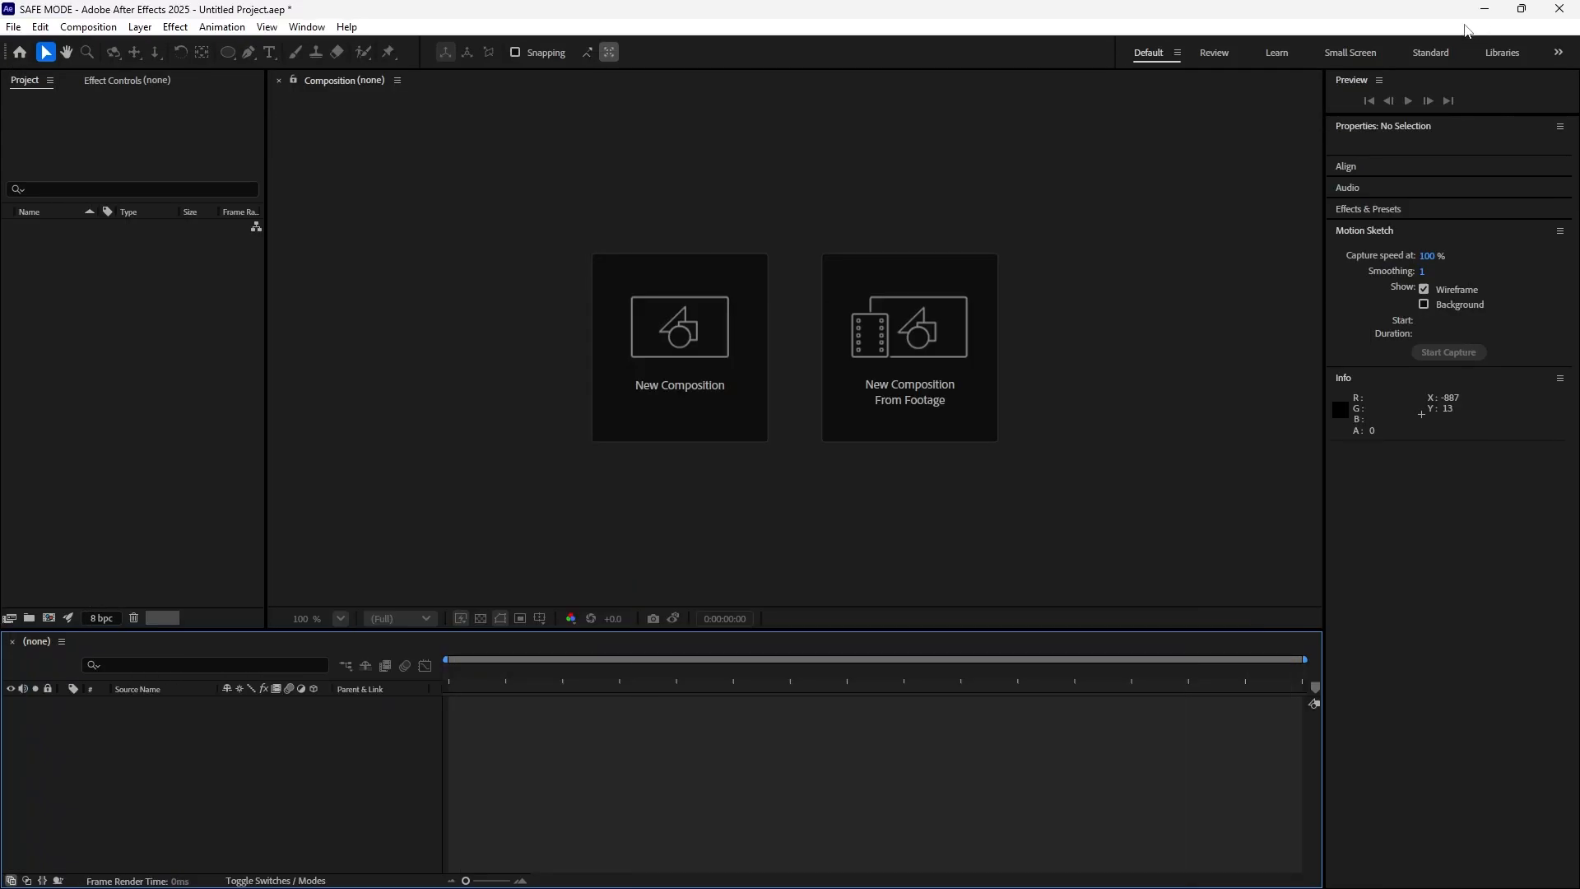
# Create a 1920x1080 composition named Comp 1 at 29.97 fps with a duration of 0;00;30;00.
pyautogui.click(193, 436)
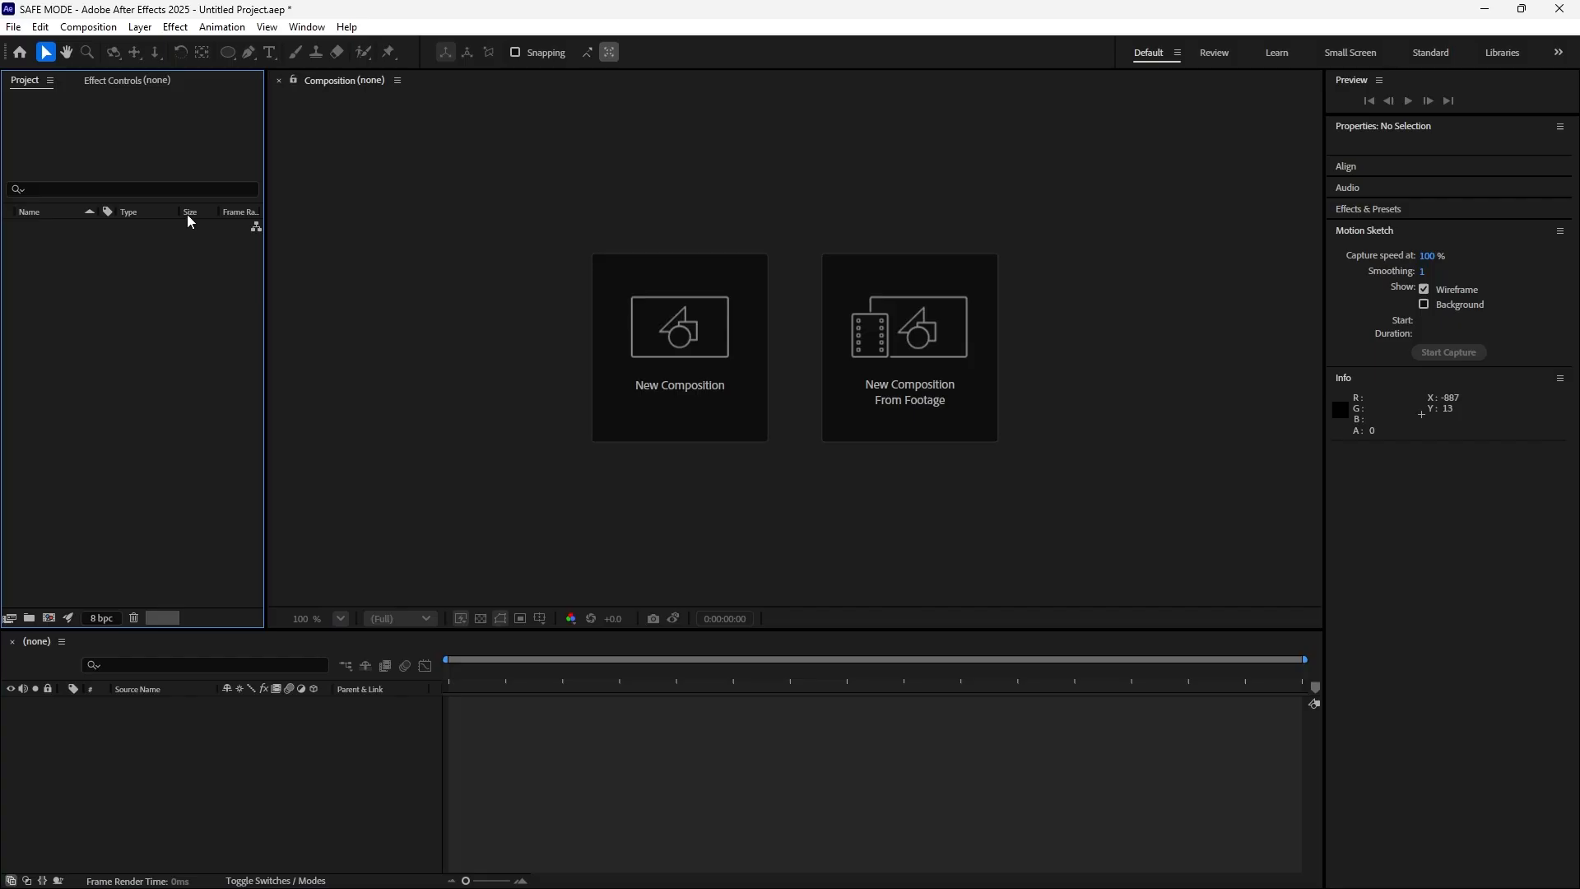
pyautogui.click(658, 383)
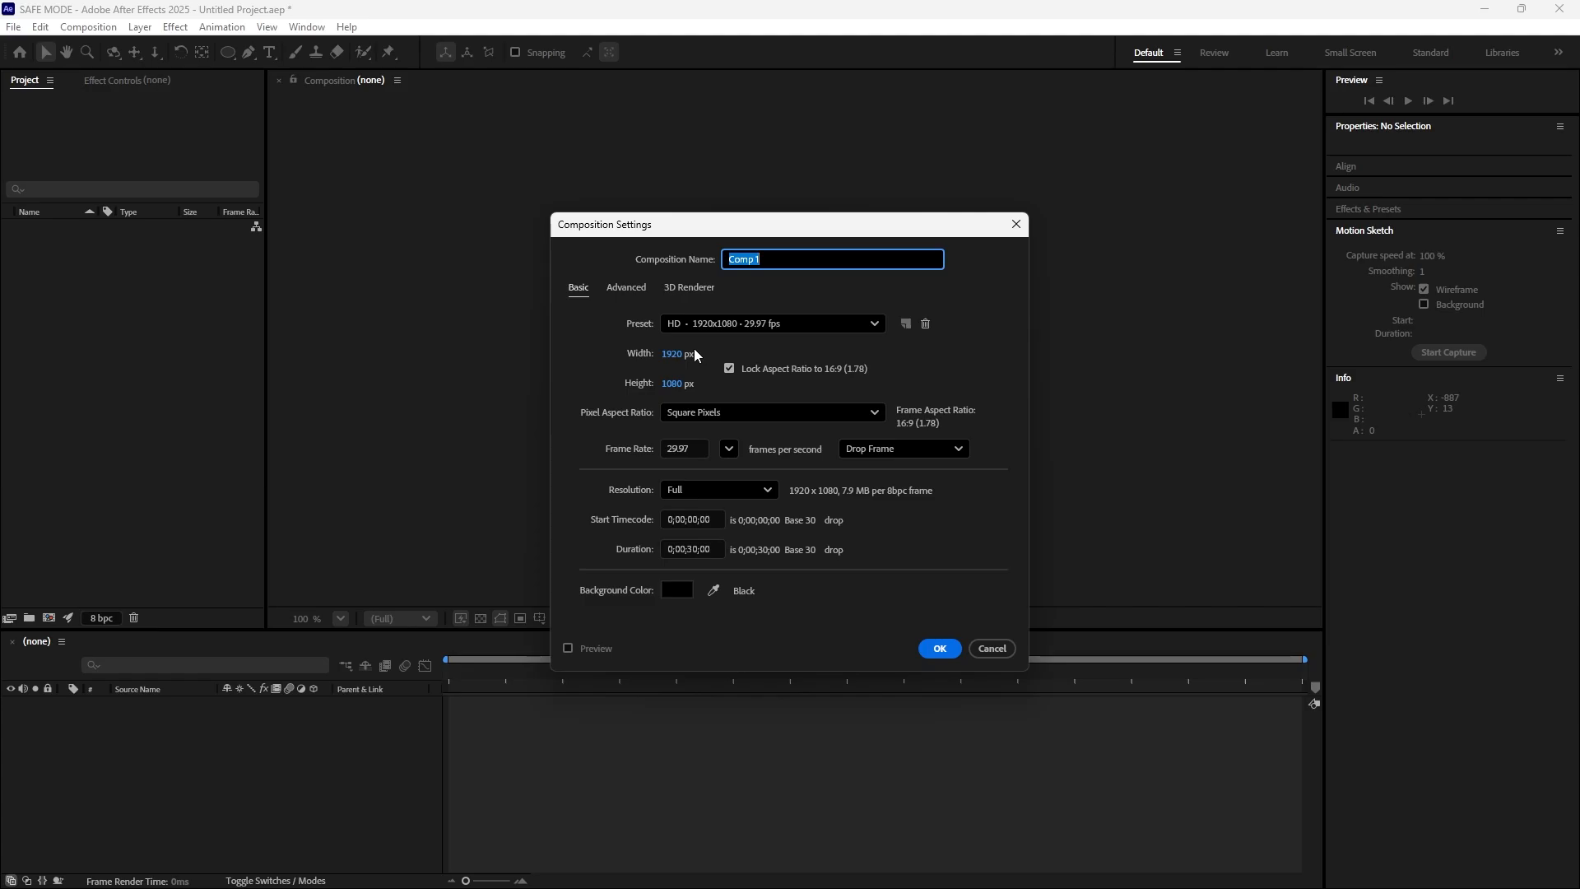
pyautogui.click(938, 648)
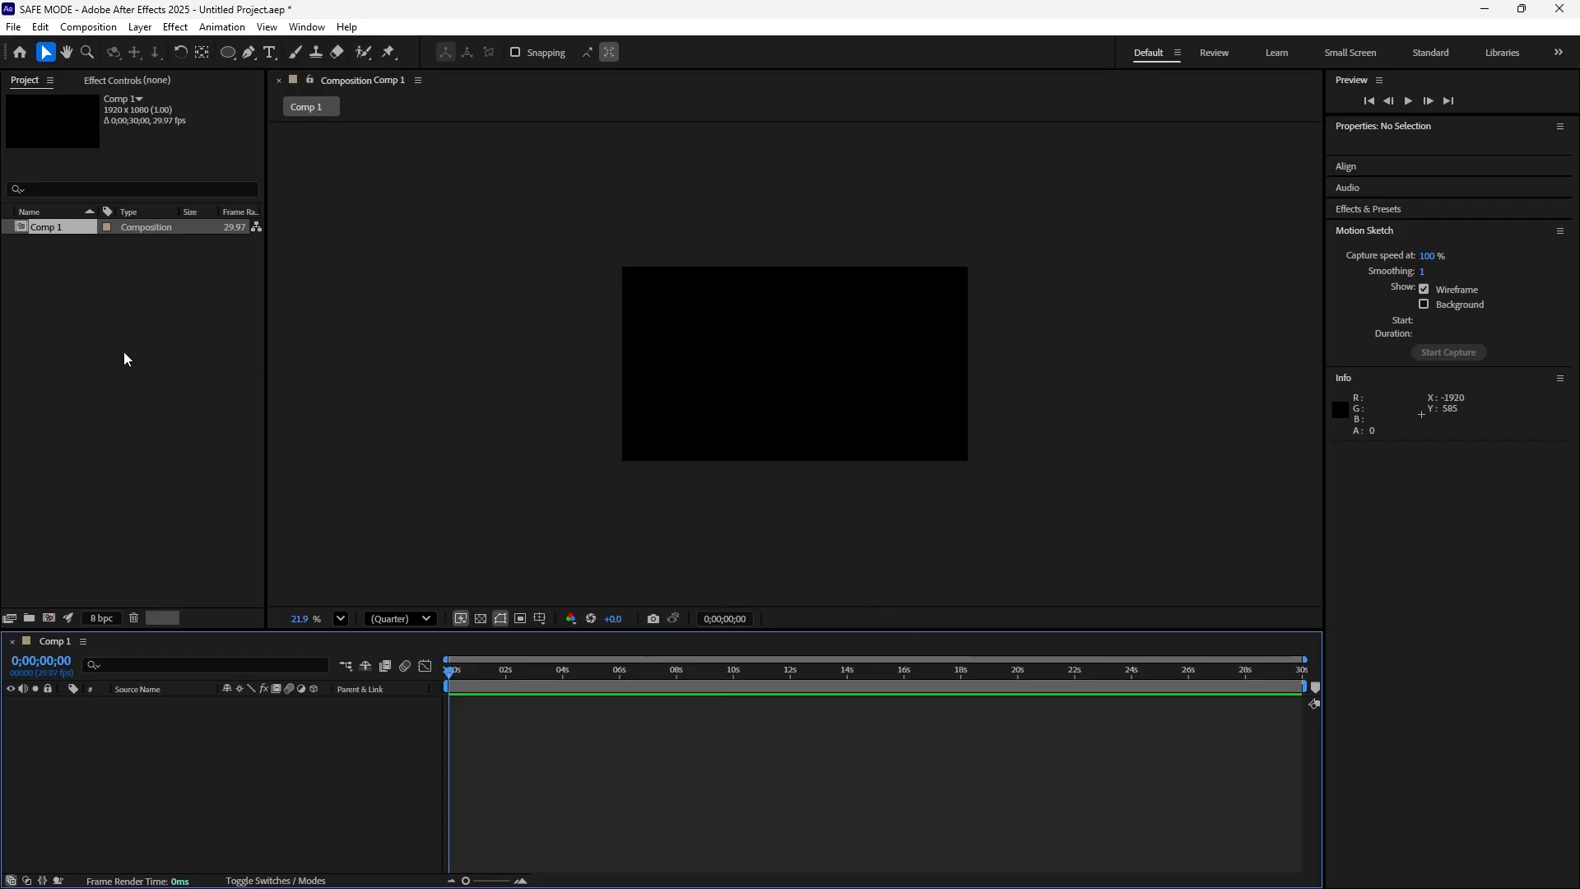
# Import doi-luang-chiang-dao-mountains-sunrise-chiang-mai-thailand.jpg as footage and add it to Comp 1 as a layer.
pyautogui.doubleClick(182, 317)
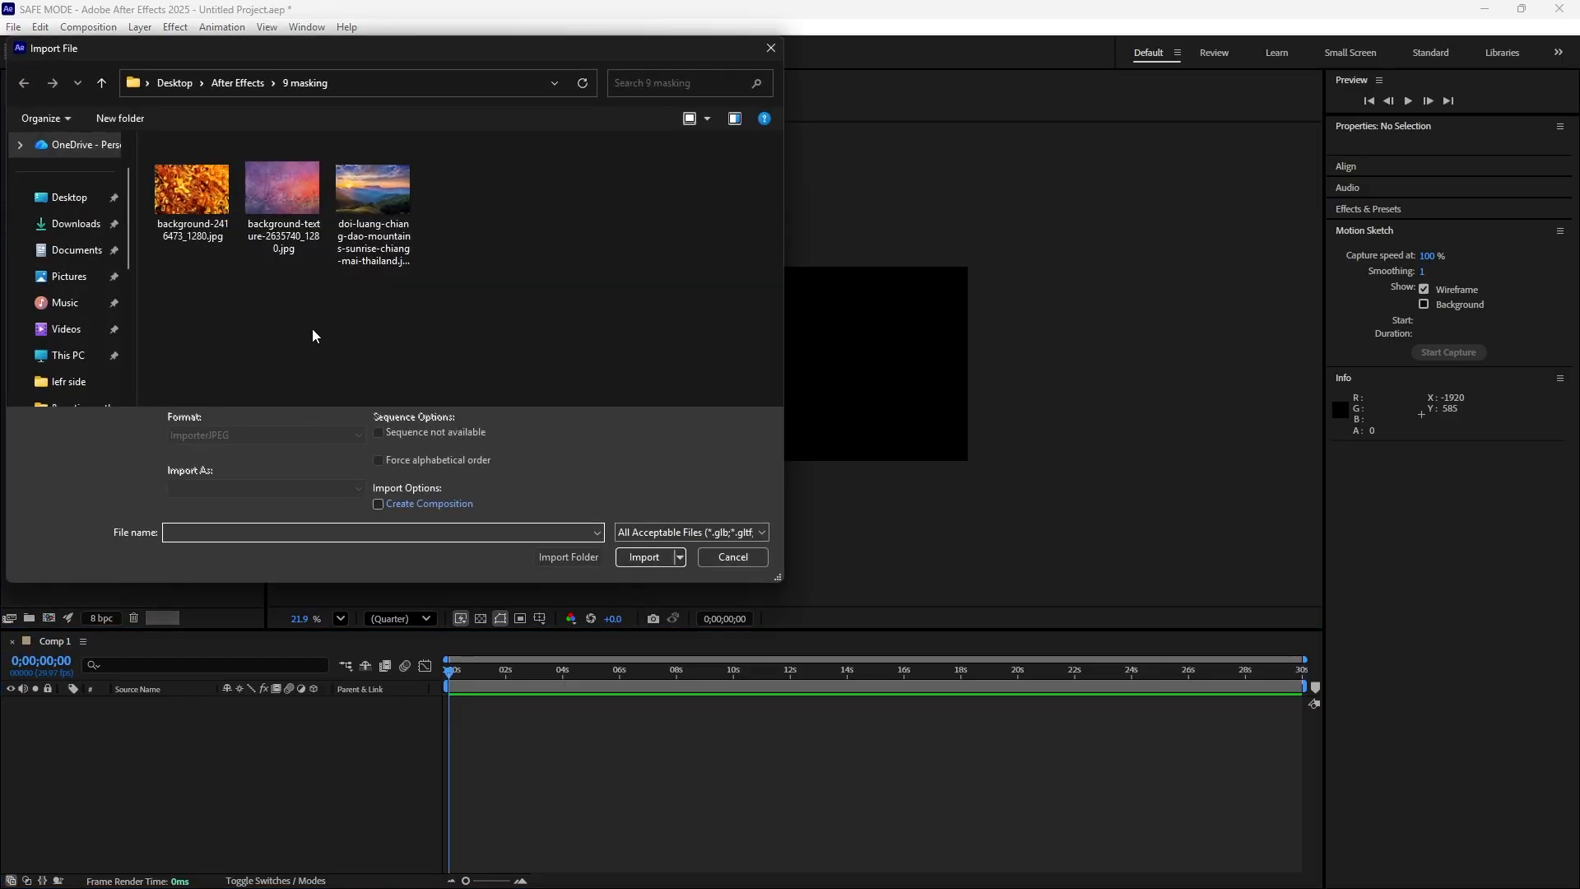
pyautogui.click(210, 238)
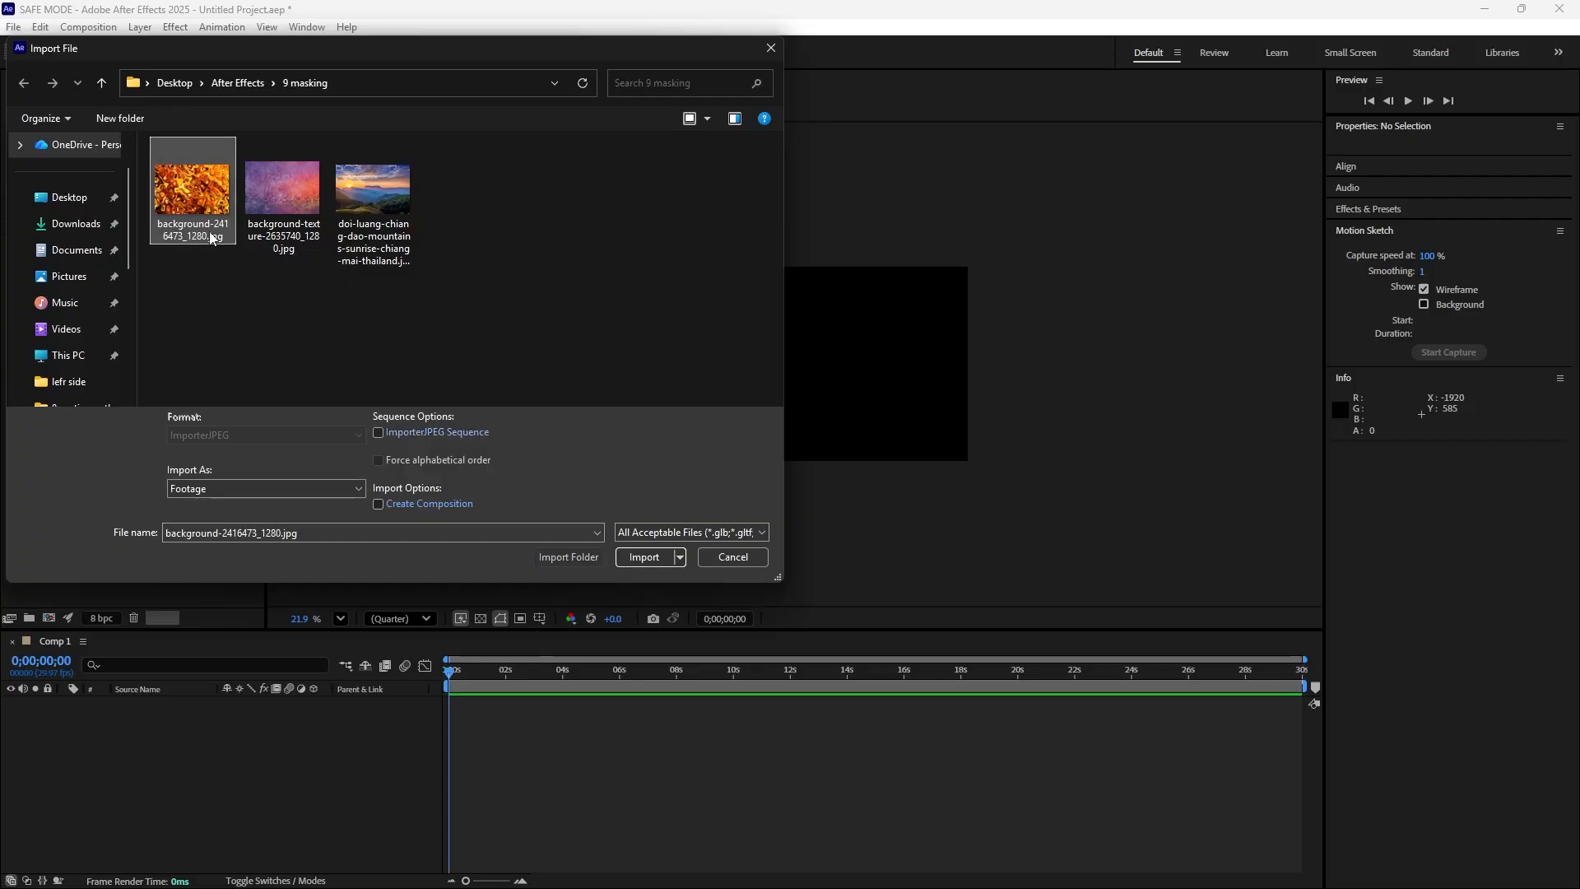
pyautogui.click(380, 239)
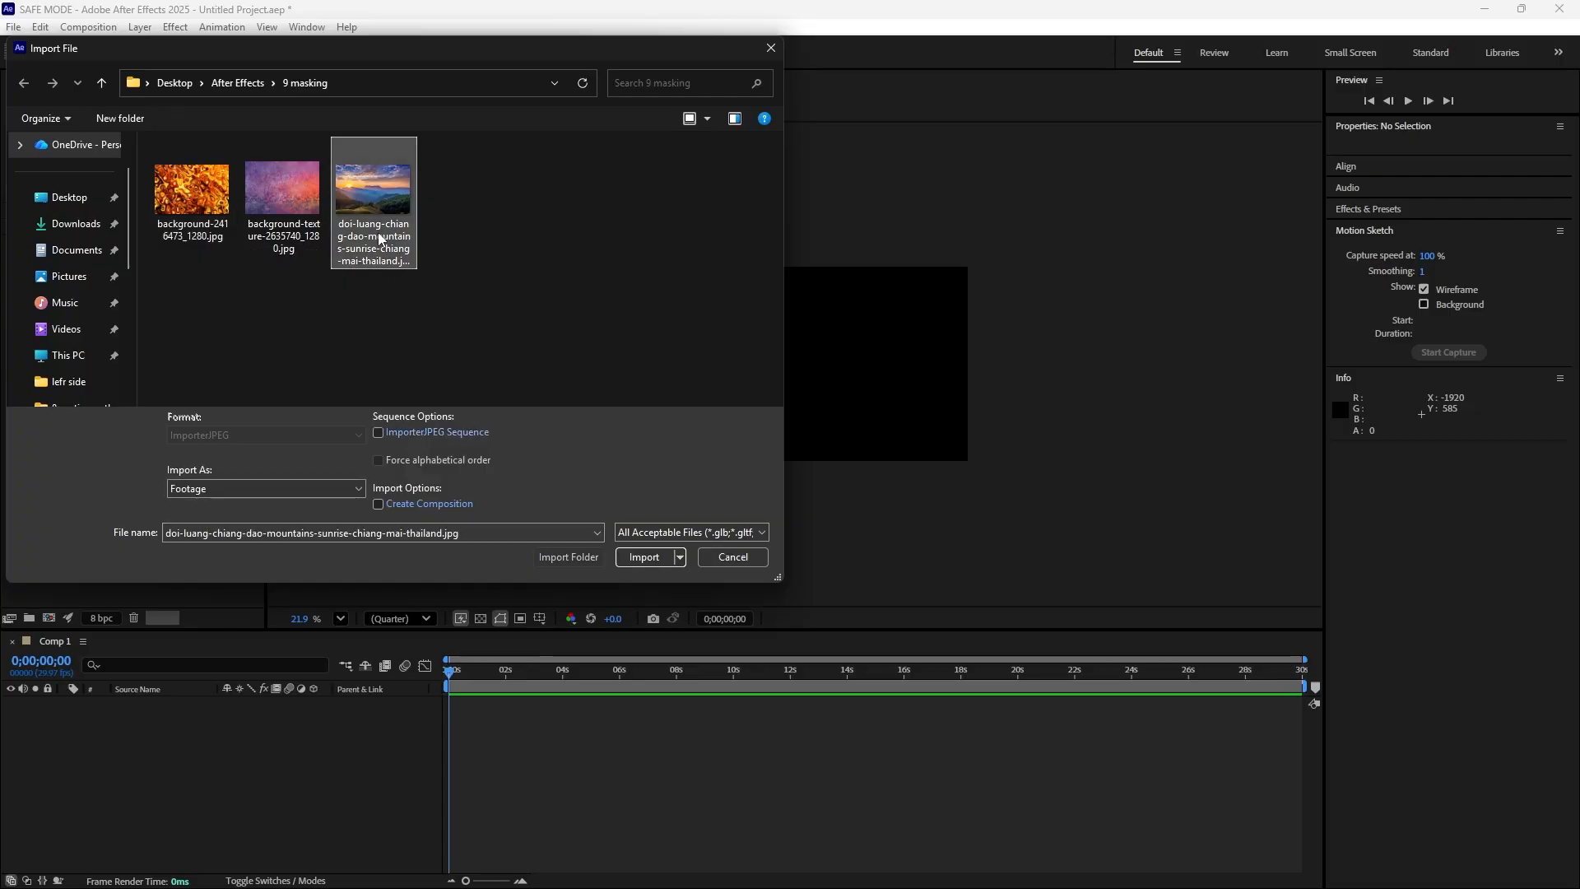
pyautogui.click(642, 558)
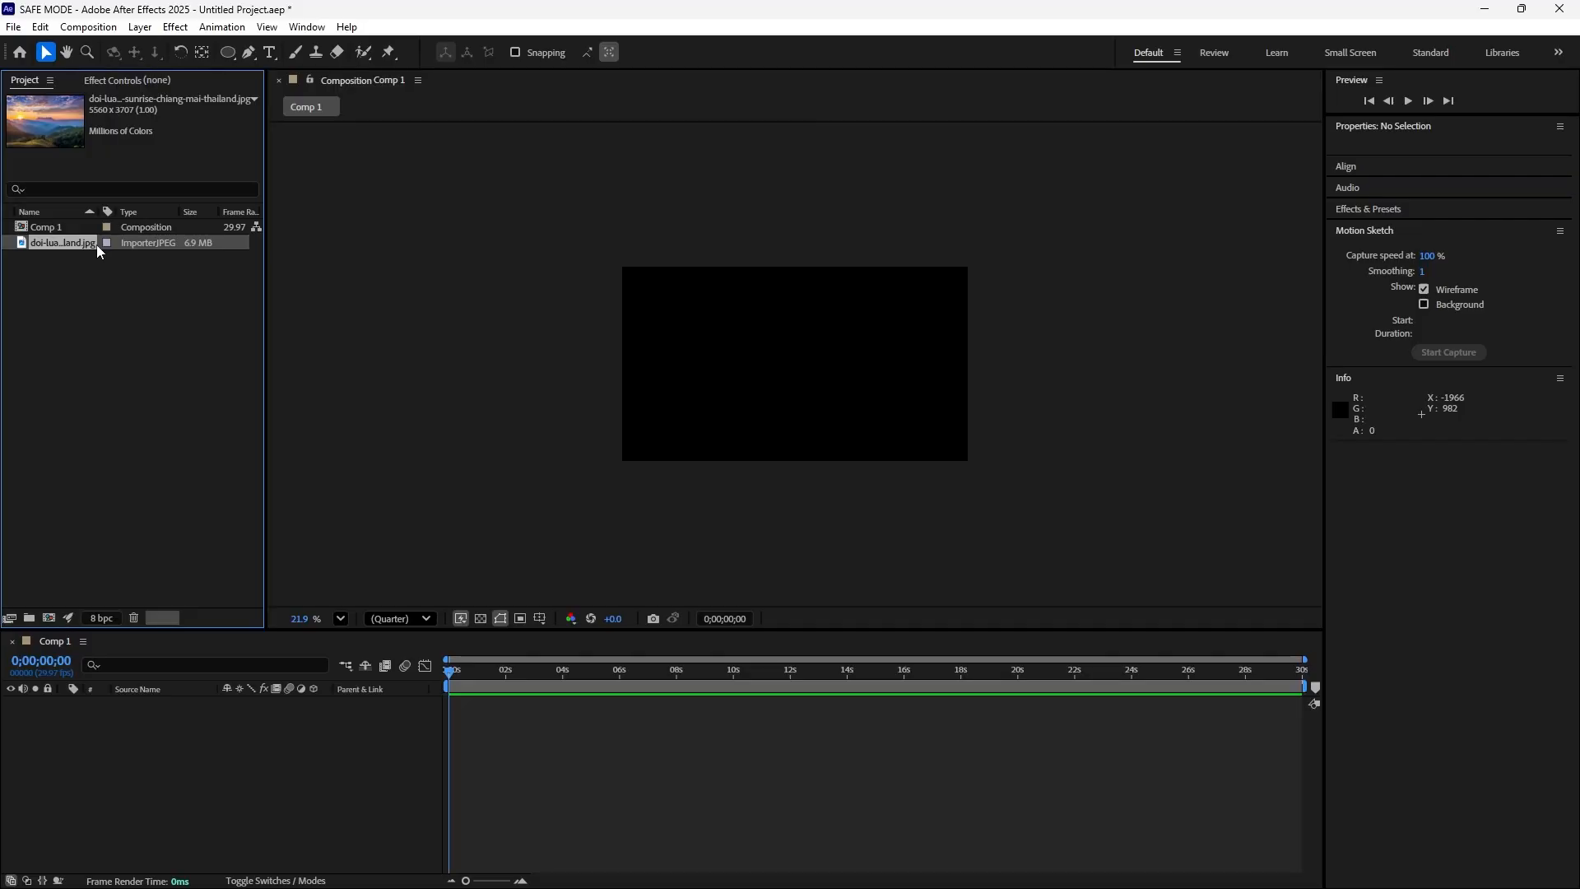
pyautogui.moveTo(92, 242); pyautogui.dragTo(337, 768)
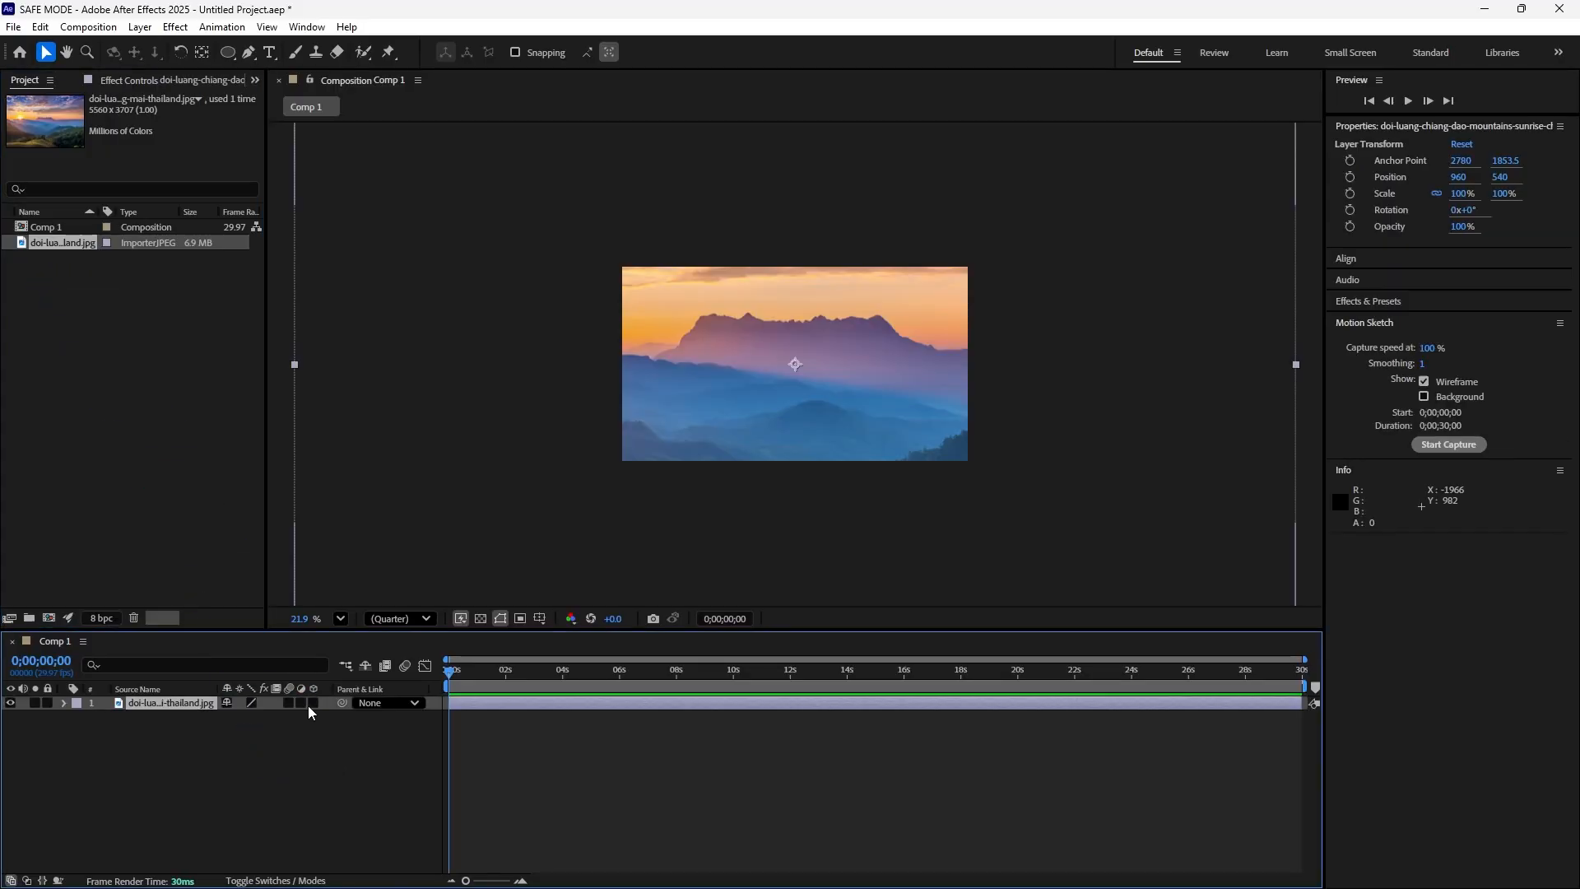
# Scale the landscape layer down to 36% so that the whole scenery fits the composition frame.
pyautogui.click(764, 398)
pyautogui.scroll(-4, 767, 389)
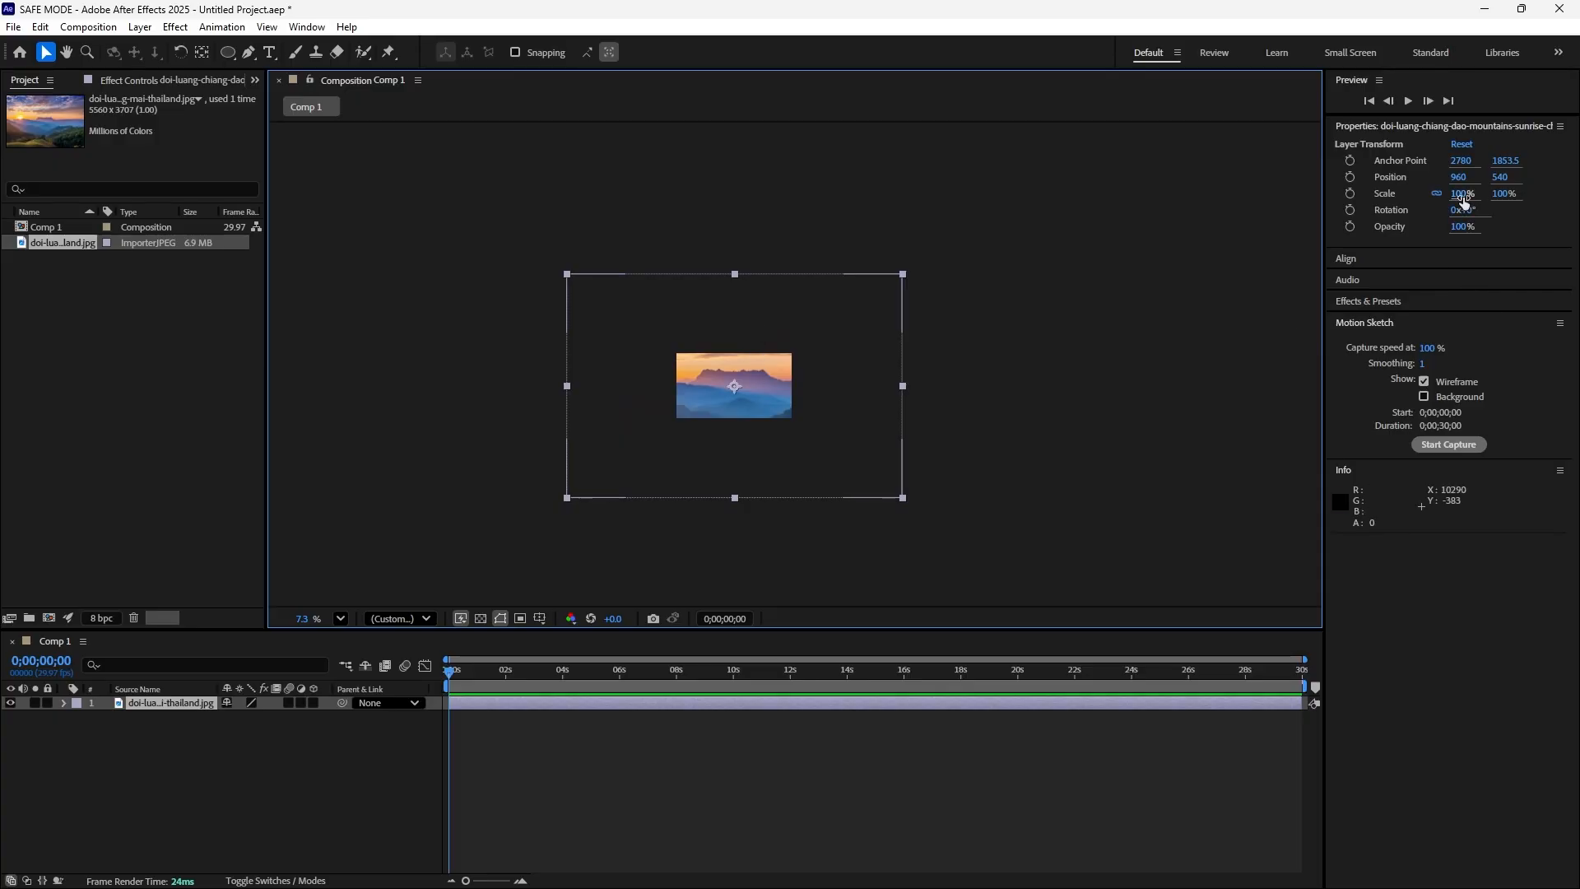
pyautogui.moveTo(1462, 200)
pyautogui.mouseDown()
pyautogui.moveTo(1411, 207)
pyautogui.moveTo(1471, 200)
pyautogui.mouseUp()
pyautogui.scroll(5, 806, 362)
pyautogui.click(1165, 288)
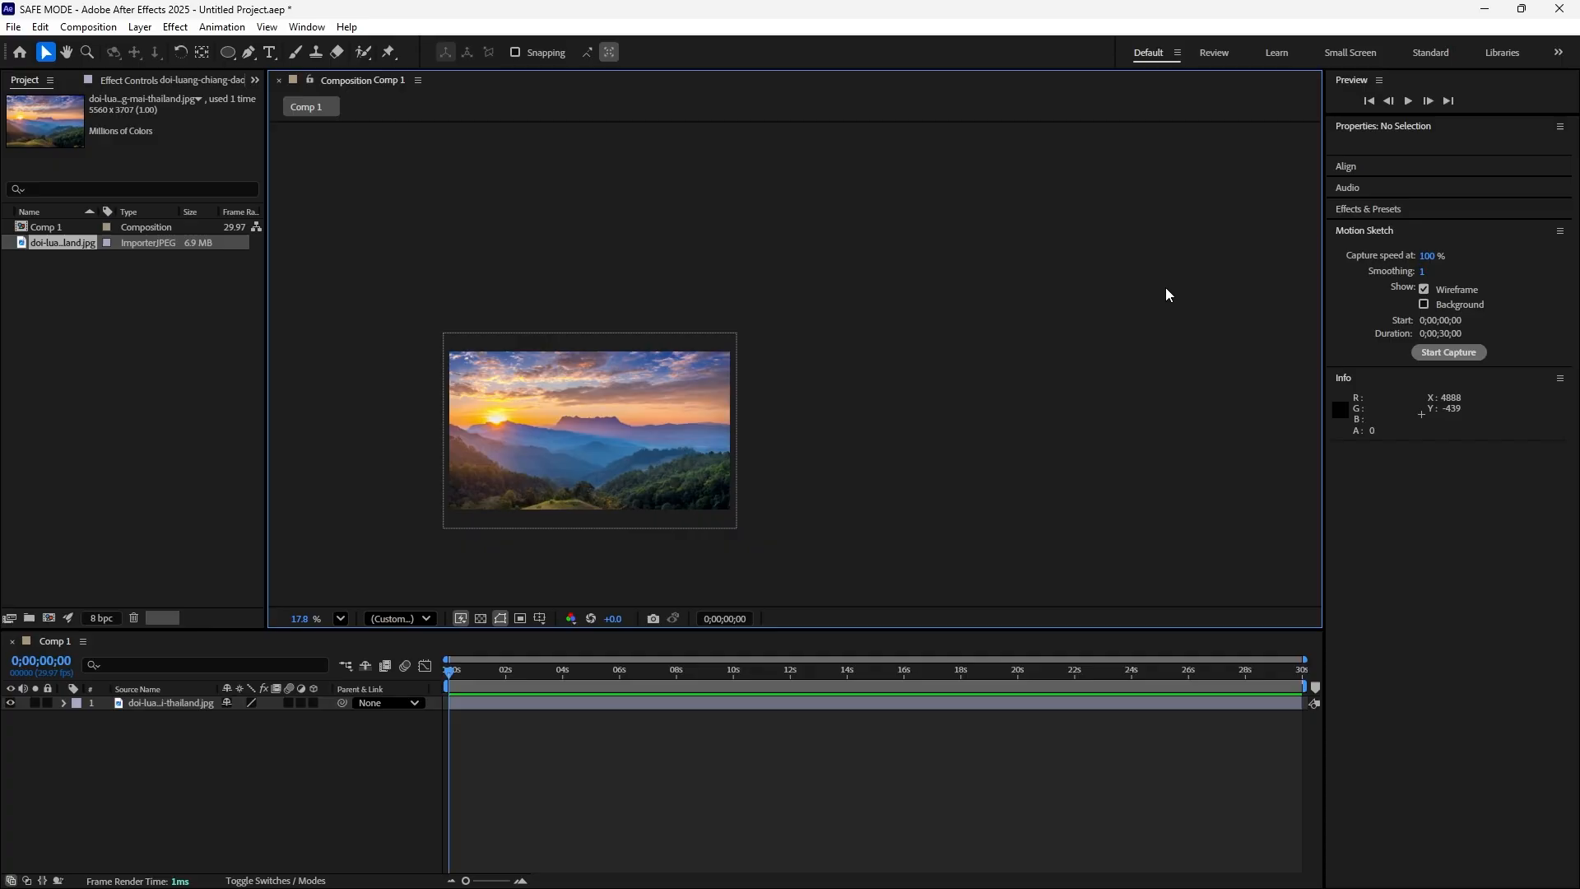
pyautogui.scroll(-1, 1159, 265)
pyautogui.scroll(-1, 916, 376)
pyautogui.scroll(2, 847, 362)
pyautogui.scroll(1, 847, 362)
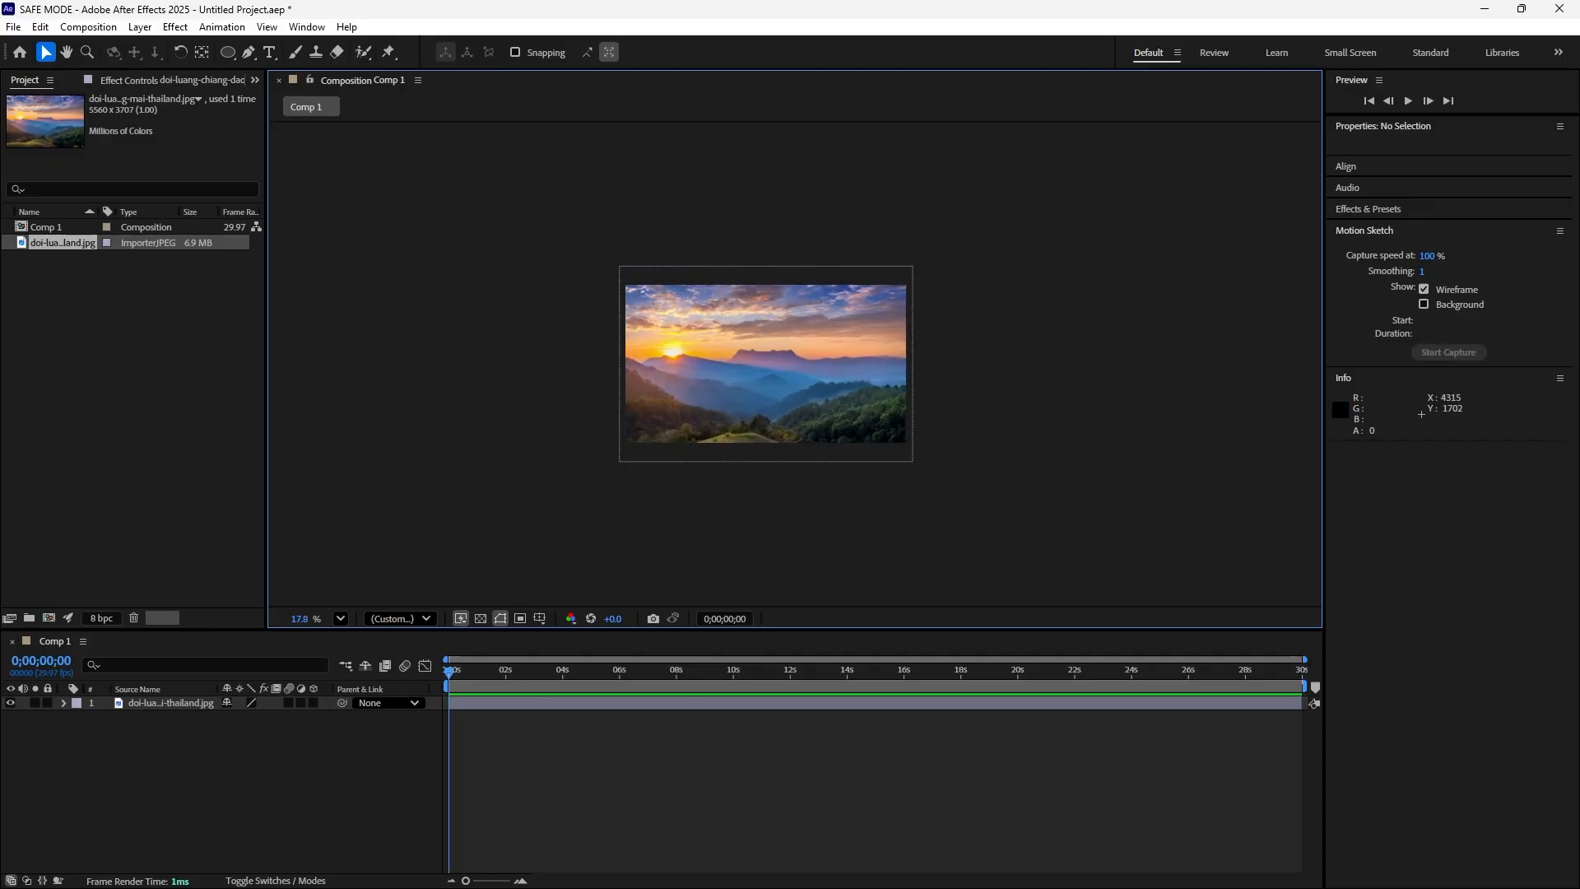
pyautogui.click(230, 769)
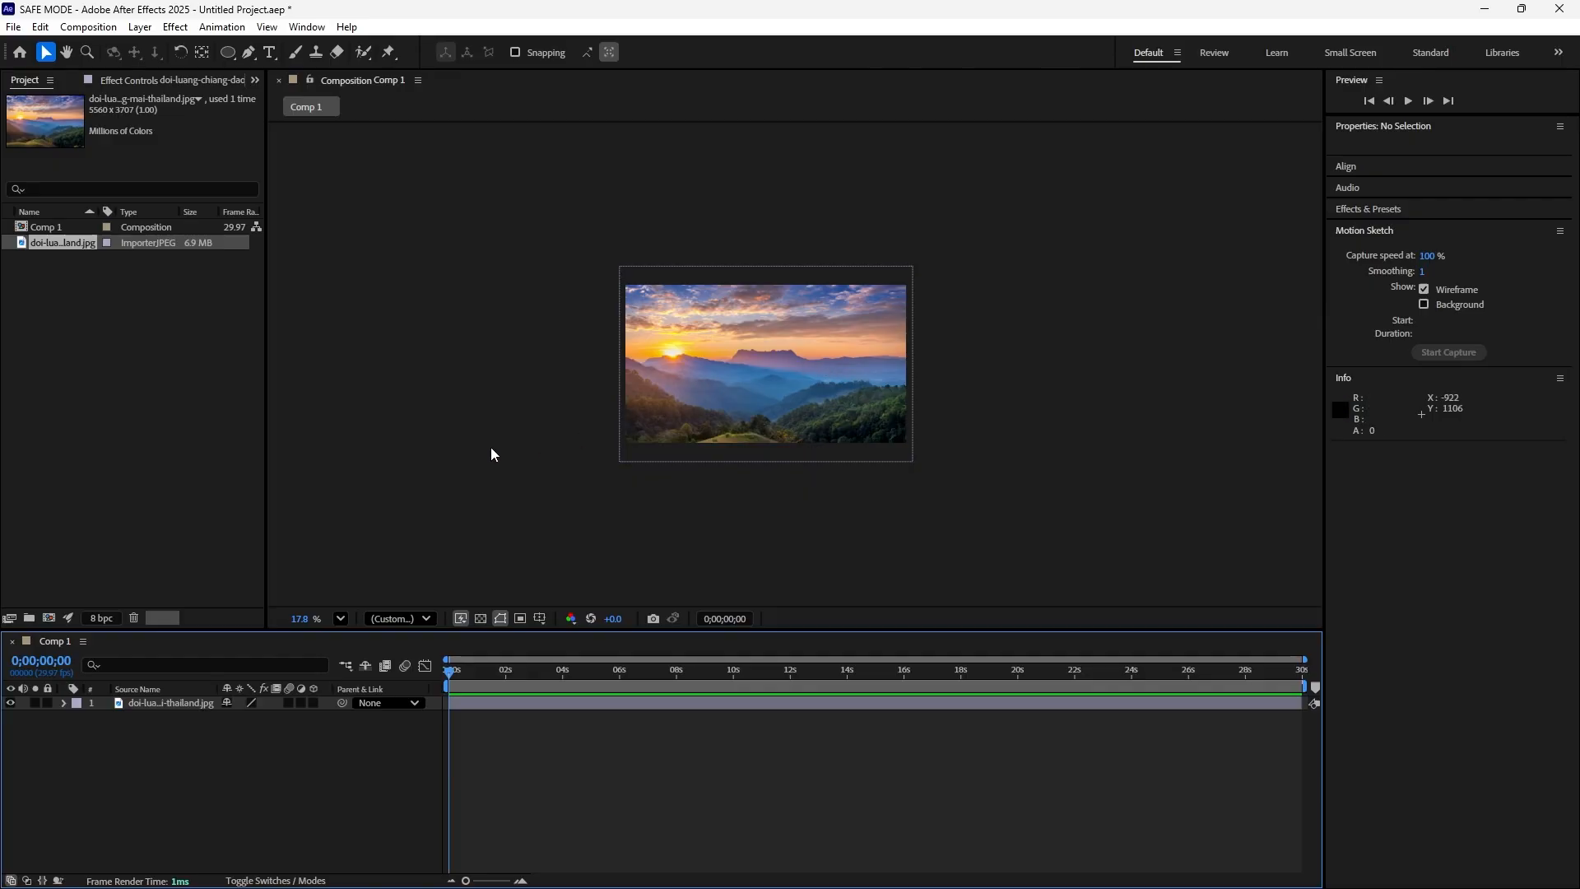
pyautogui.scroll(4, 778, 349)
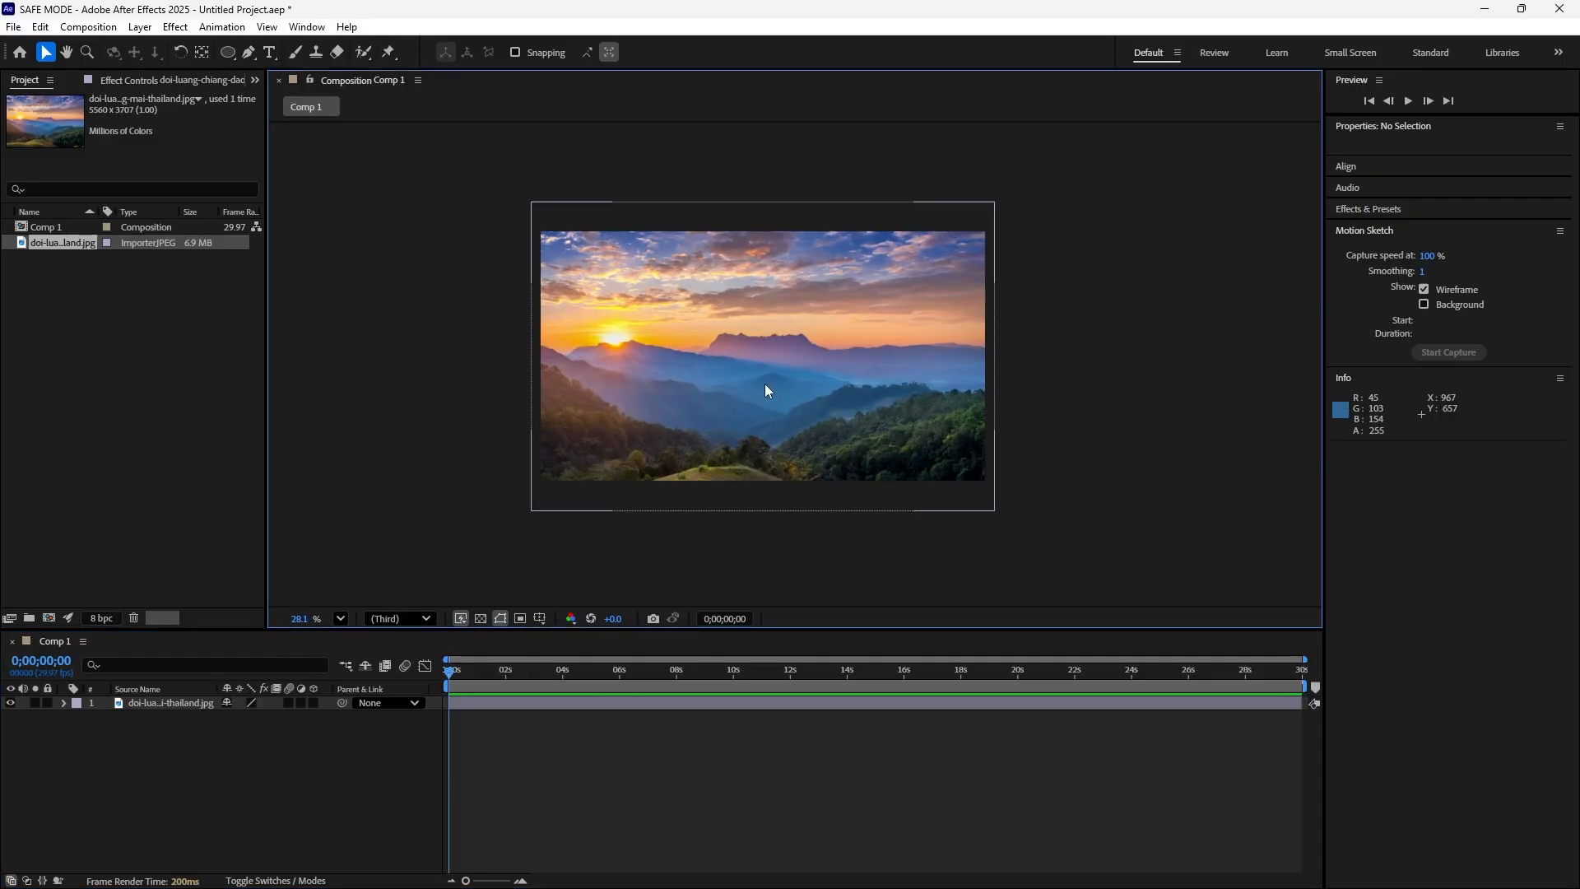
# Draw a circular mask about 1086 px in diameter on the landscape layer with the Ellipse Tool, just around and below the sun.
pyautogui.click(765, 388)
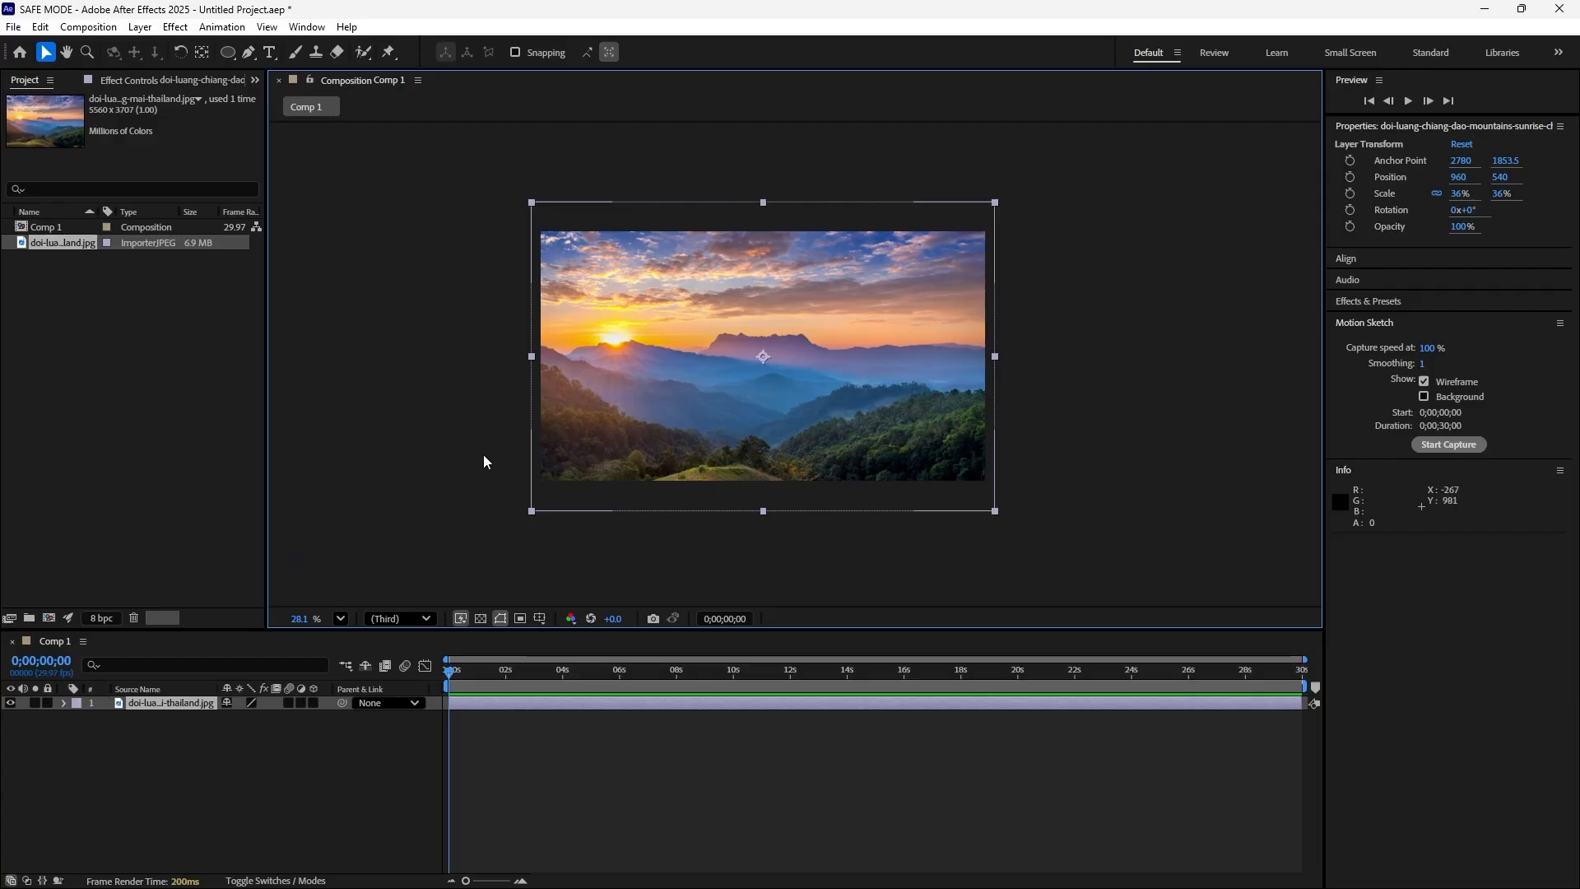
pyautogui.click(97, 714)
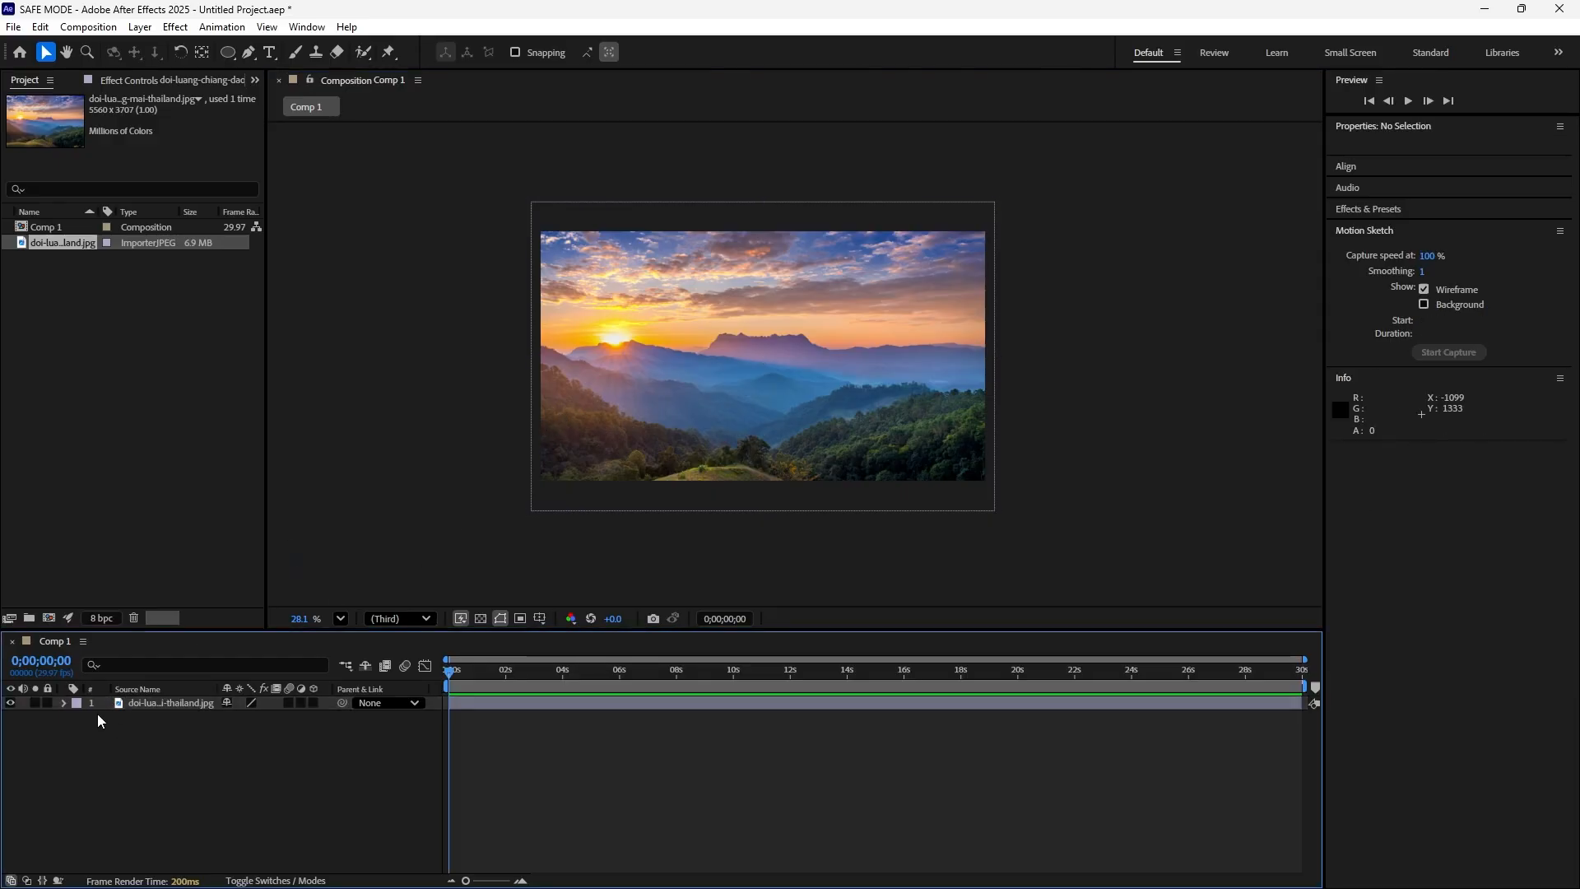
pyautogui.click(148, 703)
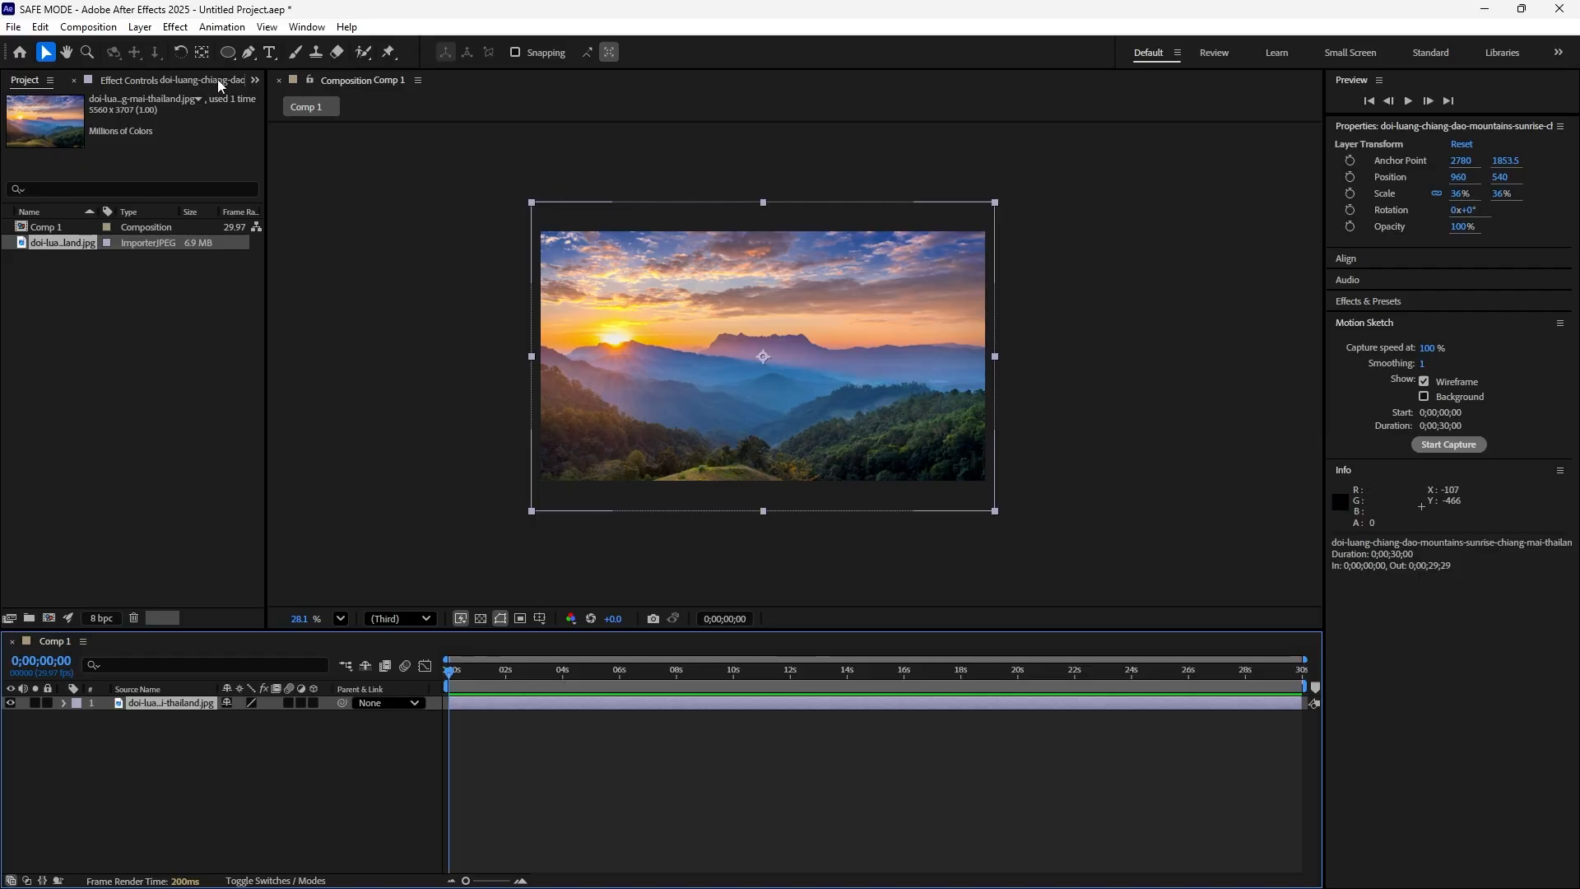
pyautogui.click(236, 57)
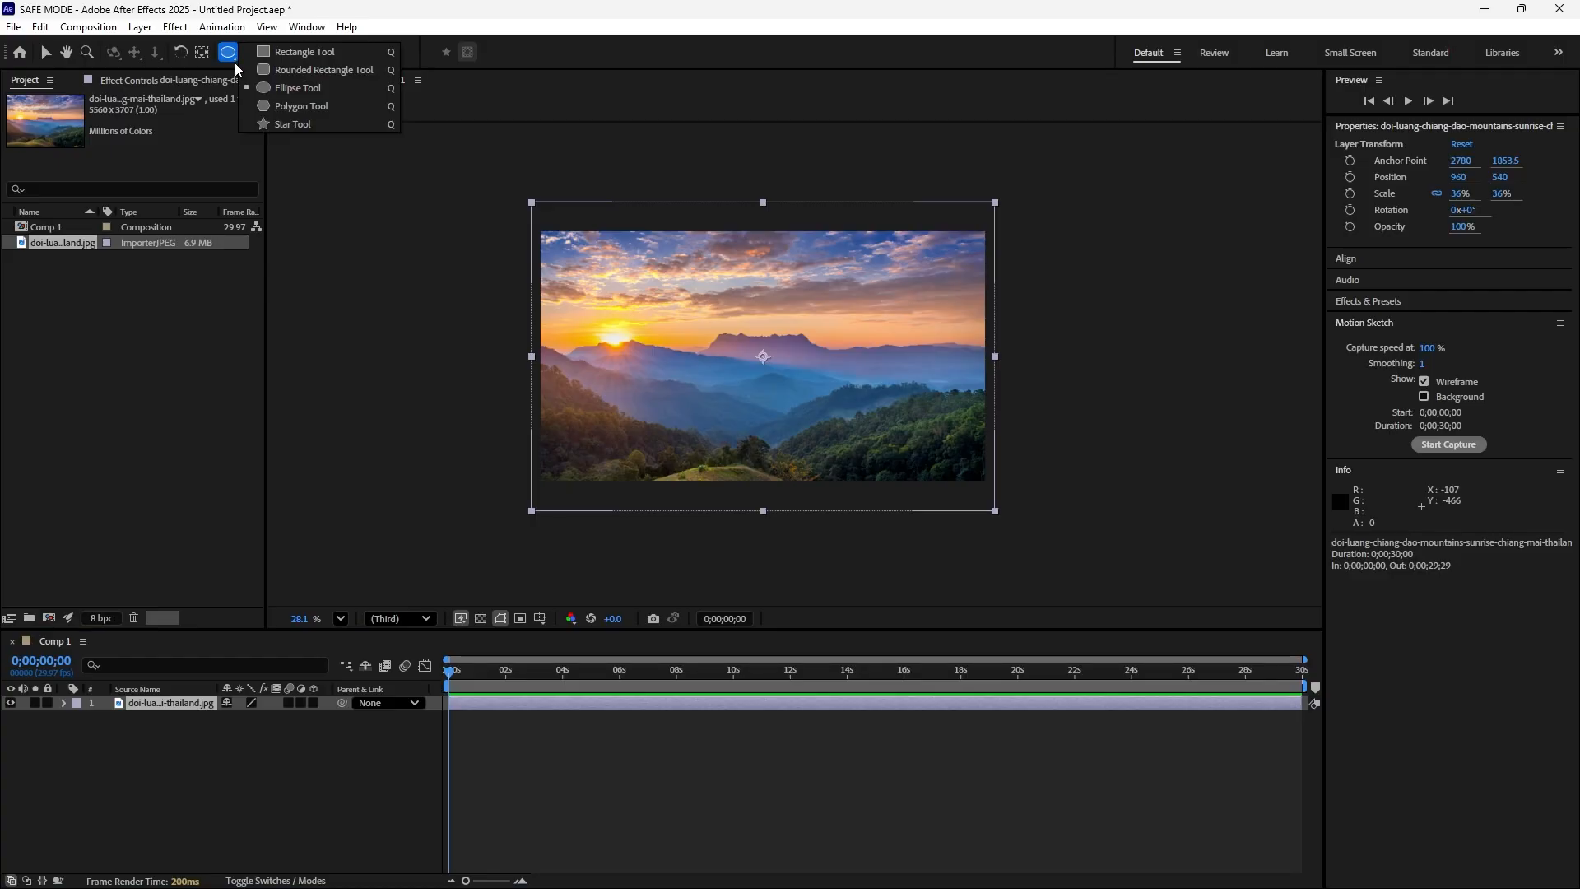
pyautogui.click(252, 57)
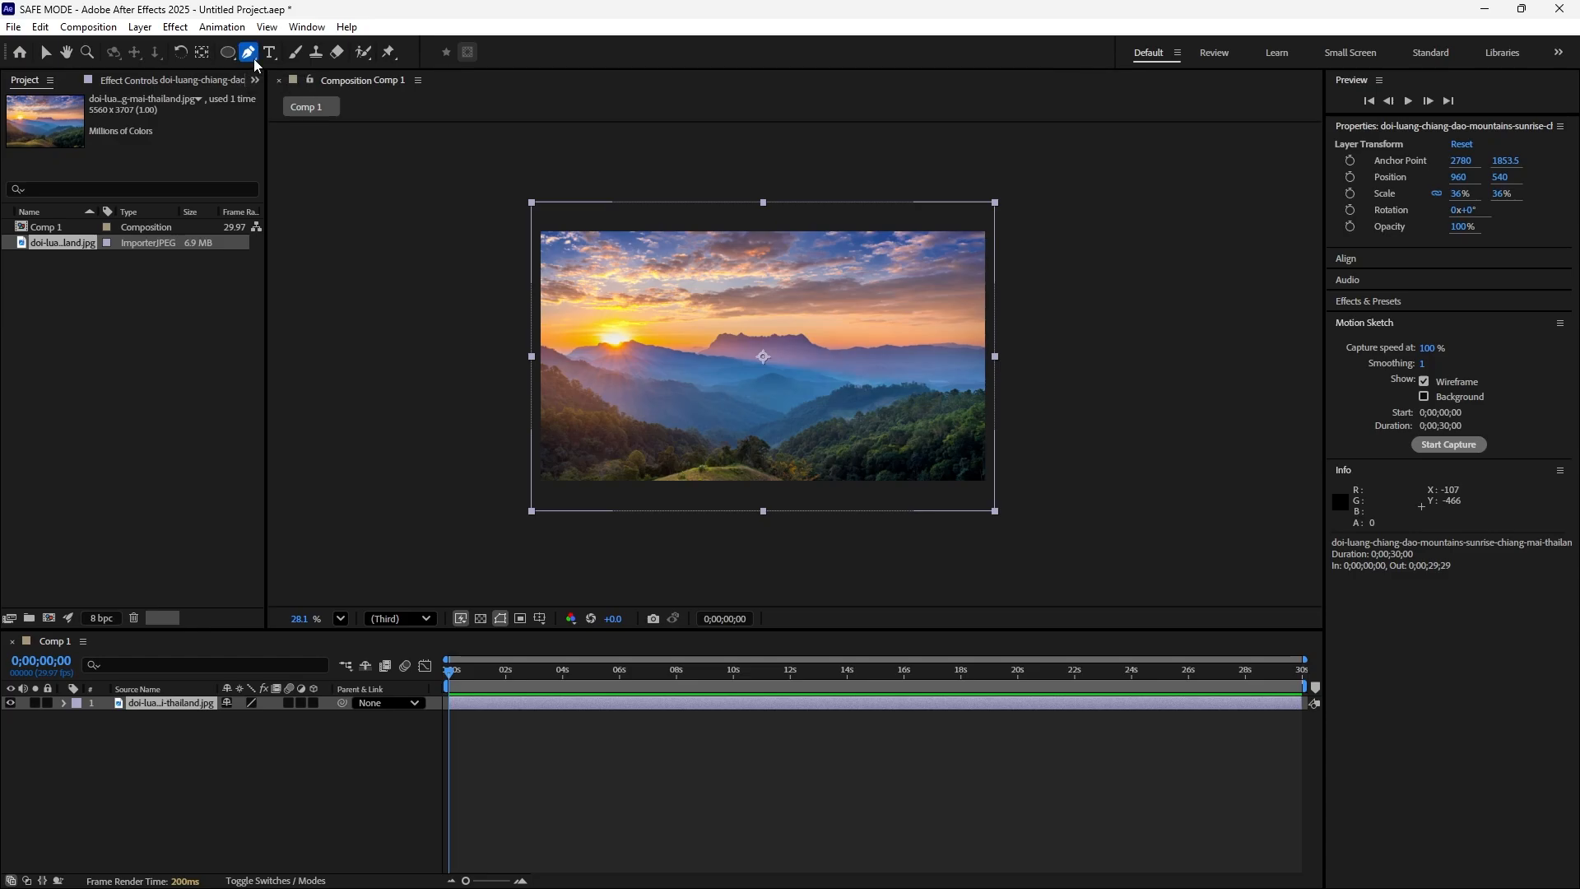
pyautogui.click(253, 57)
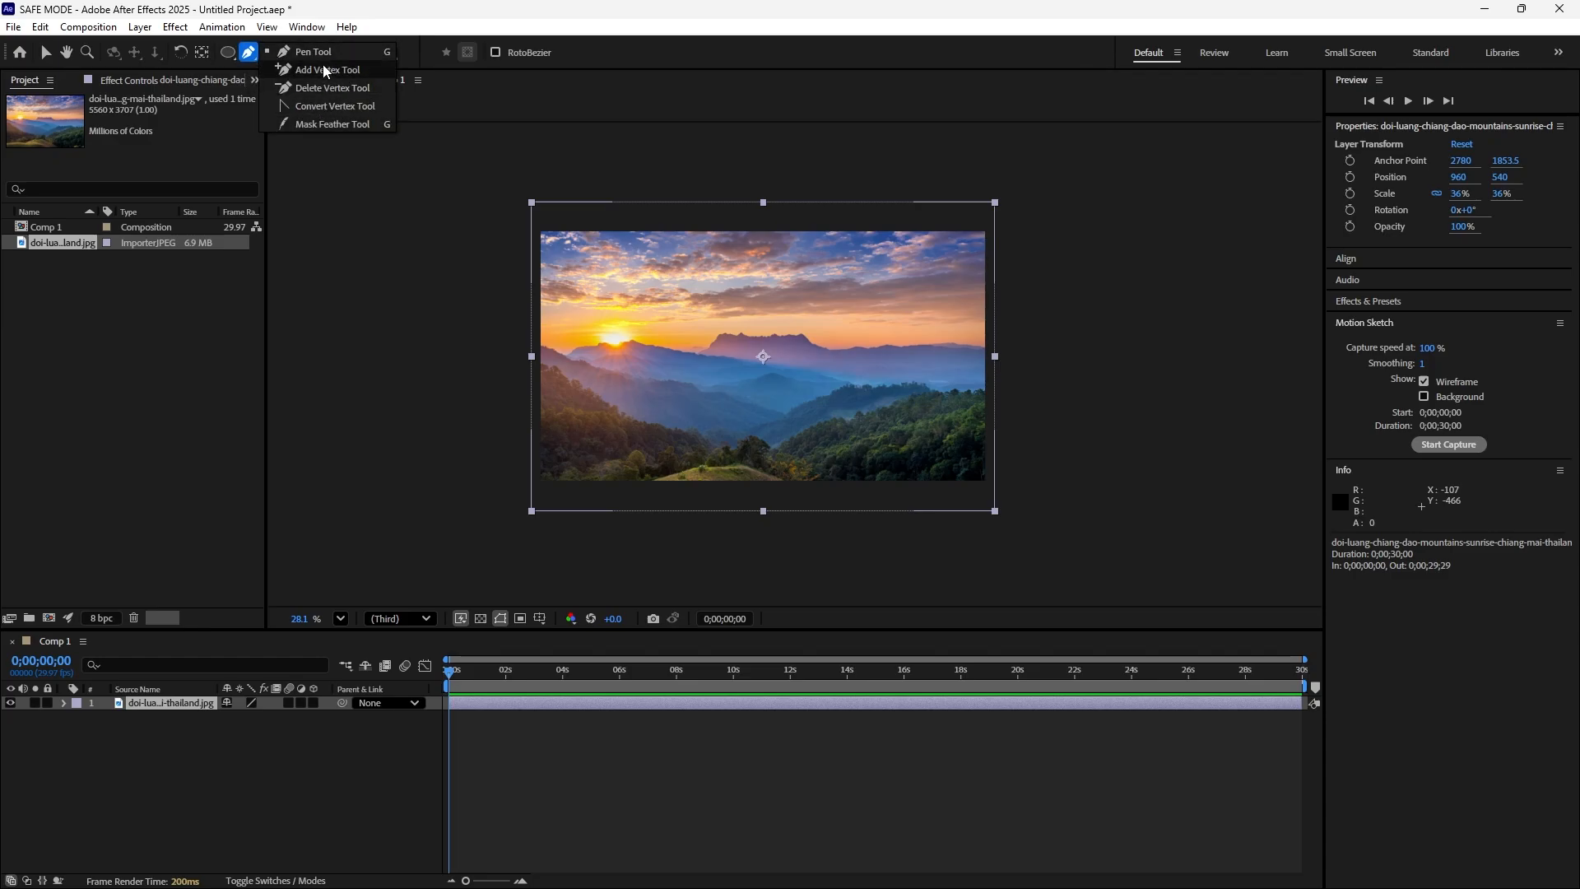
pyautogui.click(229, 56)
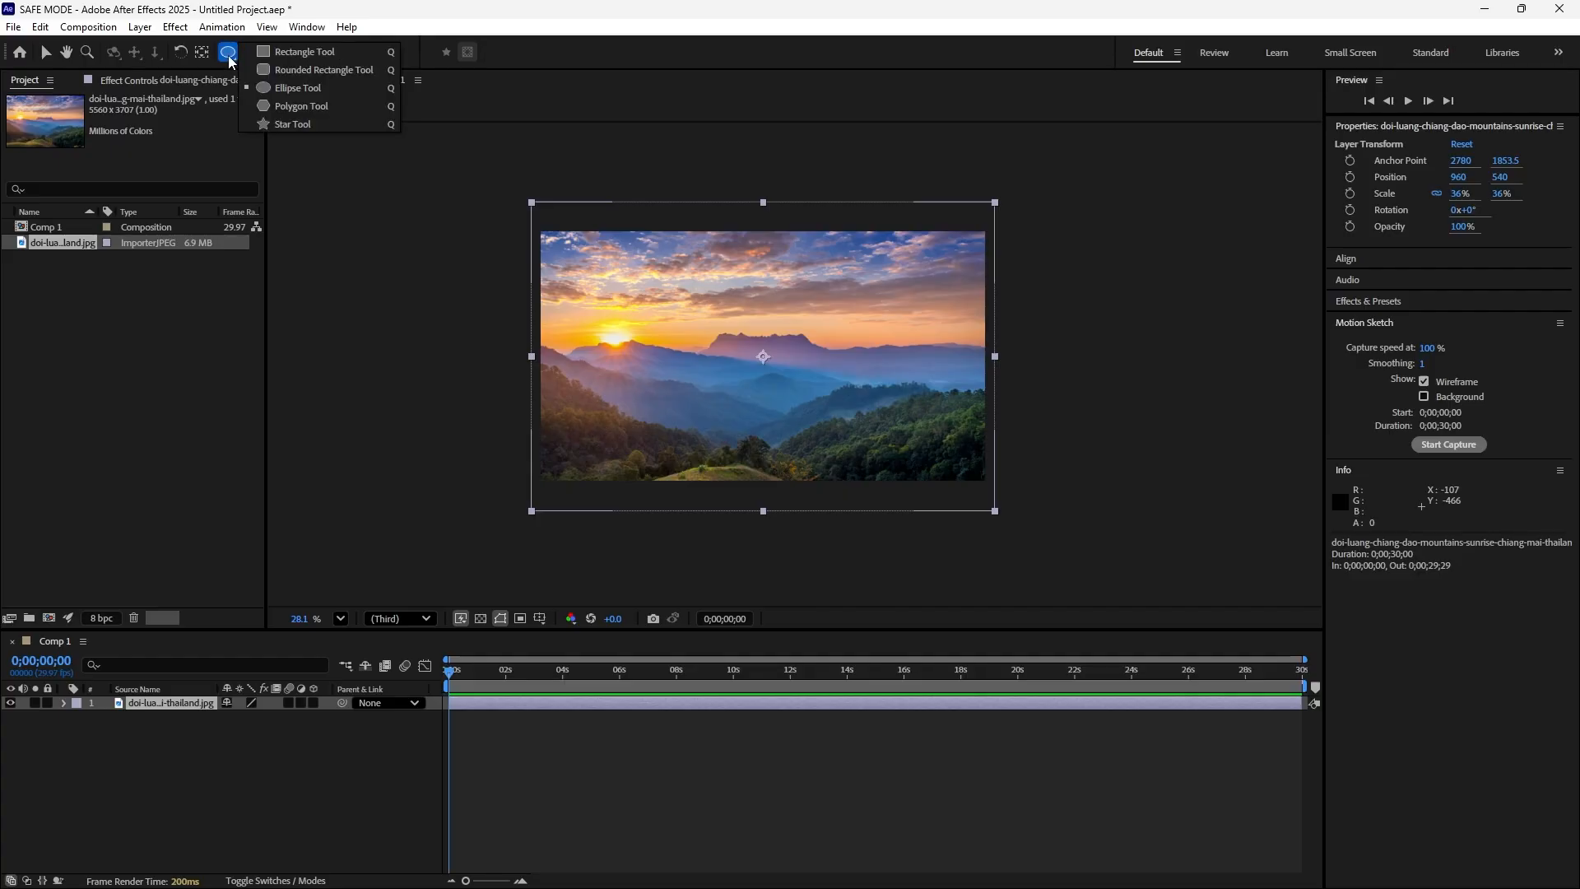
pyautogui.click(288, 92)
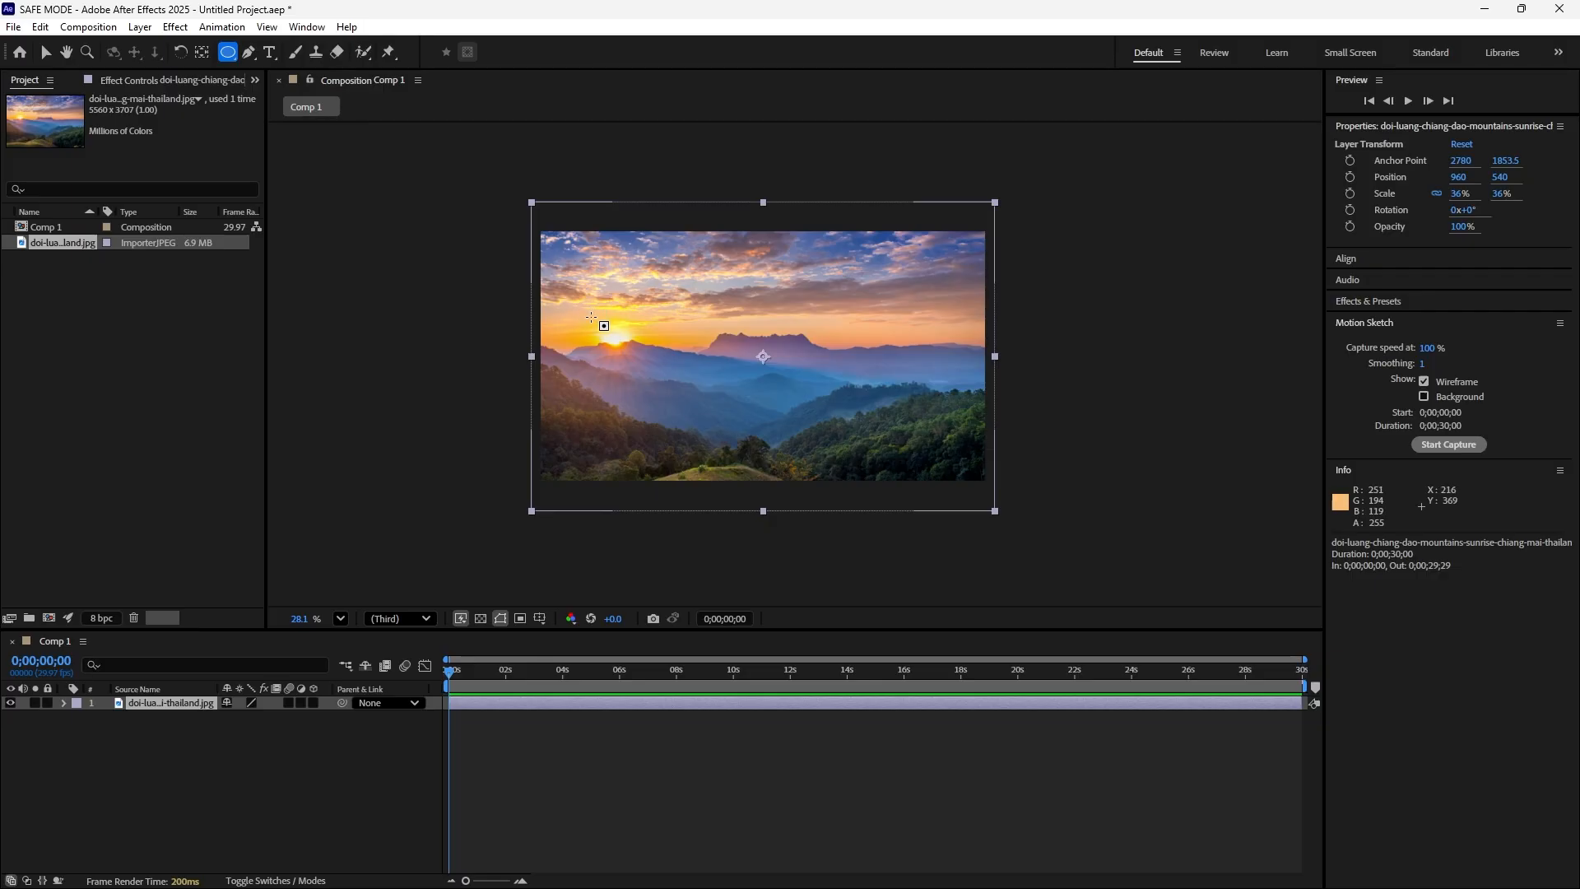
pyautogui.moveTo(591, 317); pyautogui.dragTo(669, 407)
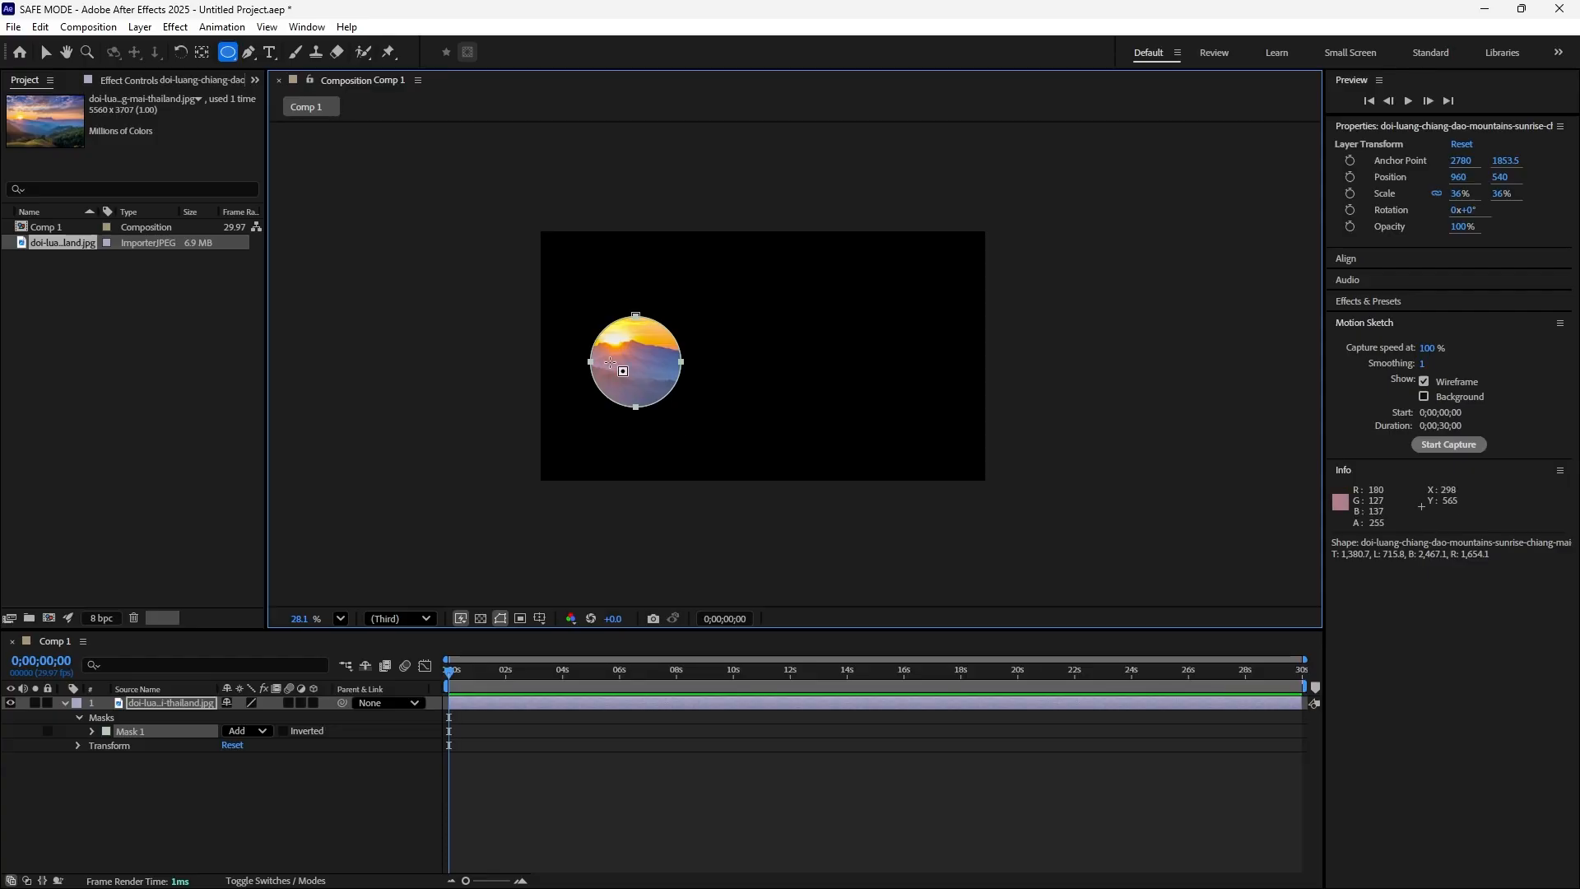
# Move the masked landscape layer slightly upward to about position 985, 437.
pyautogui.click(46, 54)
pyautogui.click(632, 374)
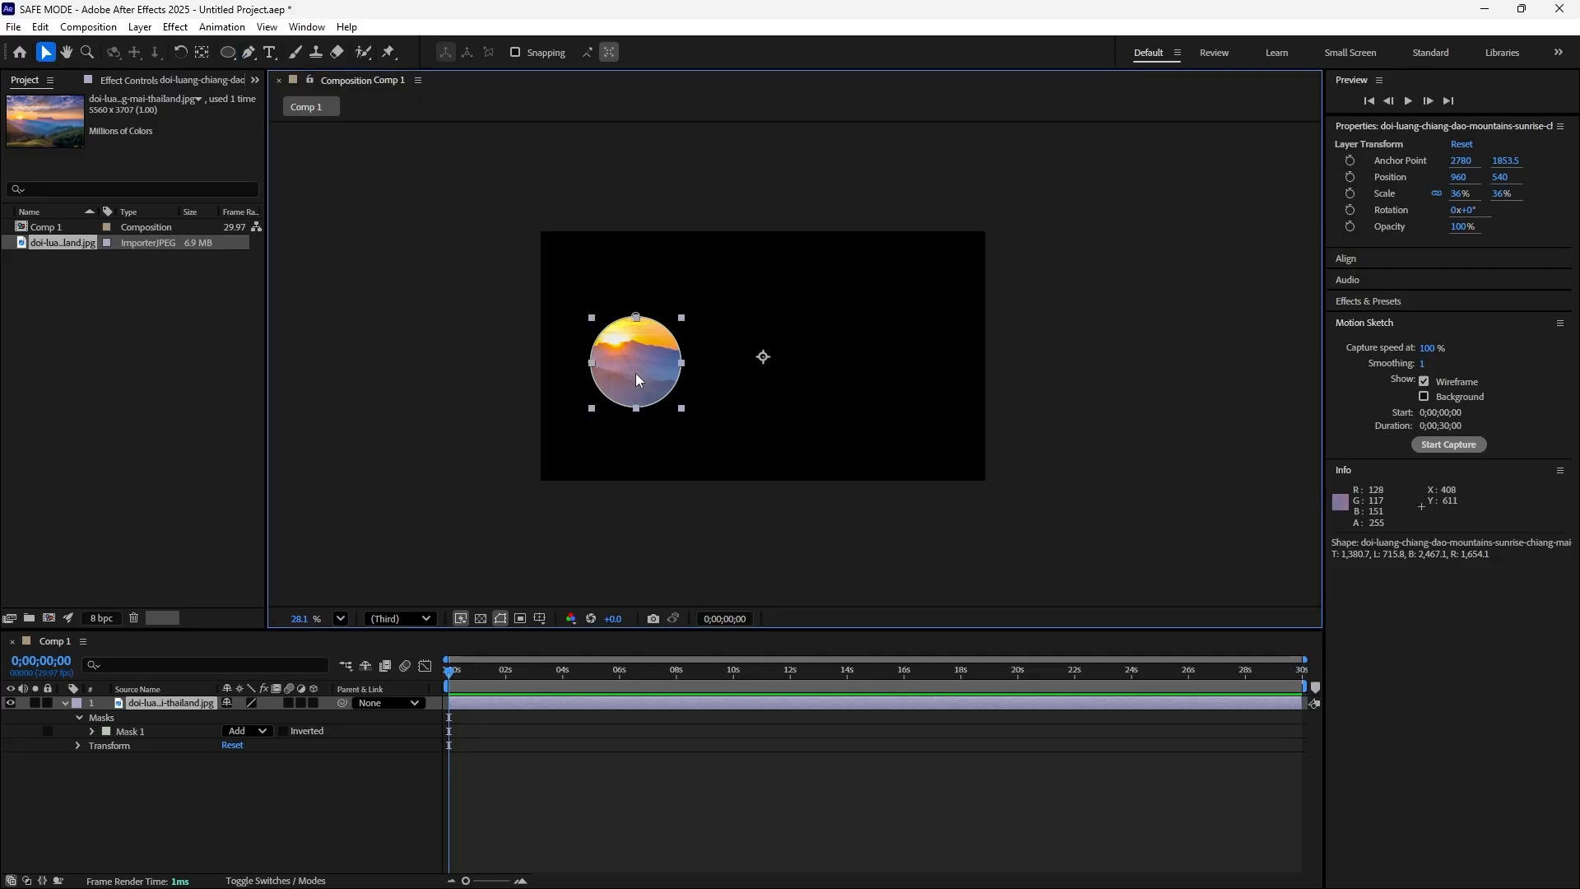
pyautogui.moveTo(637, 378)
pyautogui.mouseDown()
pyautogui.moveTo(604, 295)
pyautogui.moveTo(696, 401)
pyautogui.moveTo(831, 410)
pyautogui.moveTo(684, 357)
pyautogui.moveTo(649, 377)
pyautogui.moveTo(644, 348)
pyautogui.mouseUp()
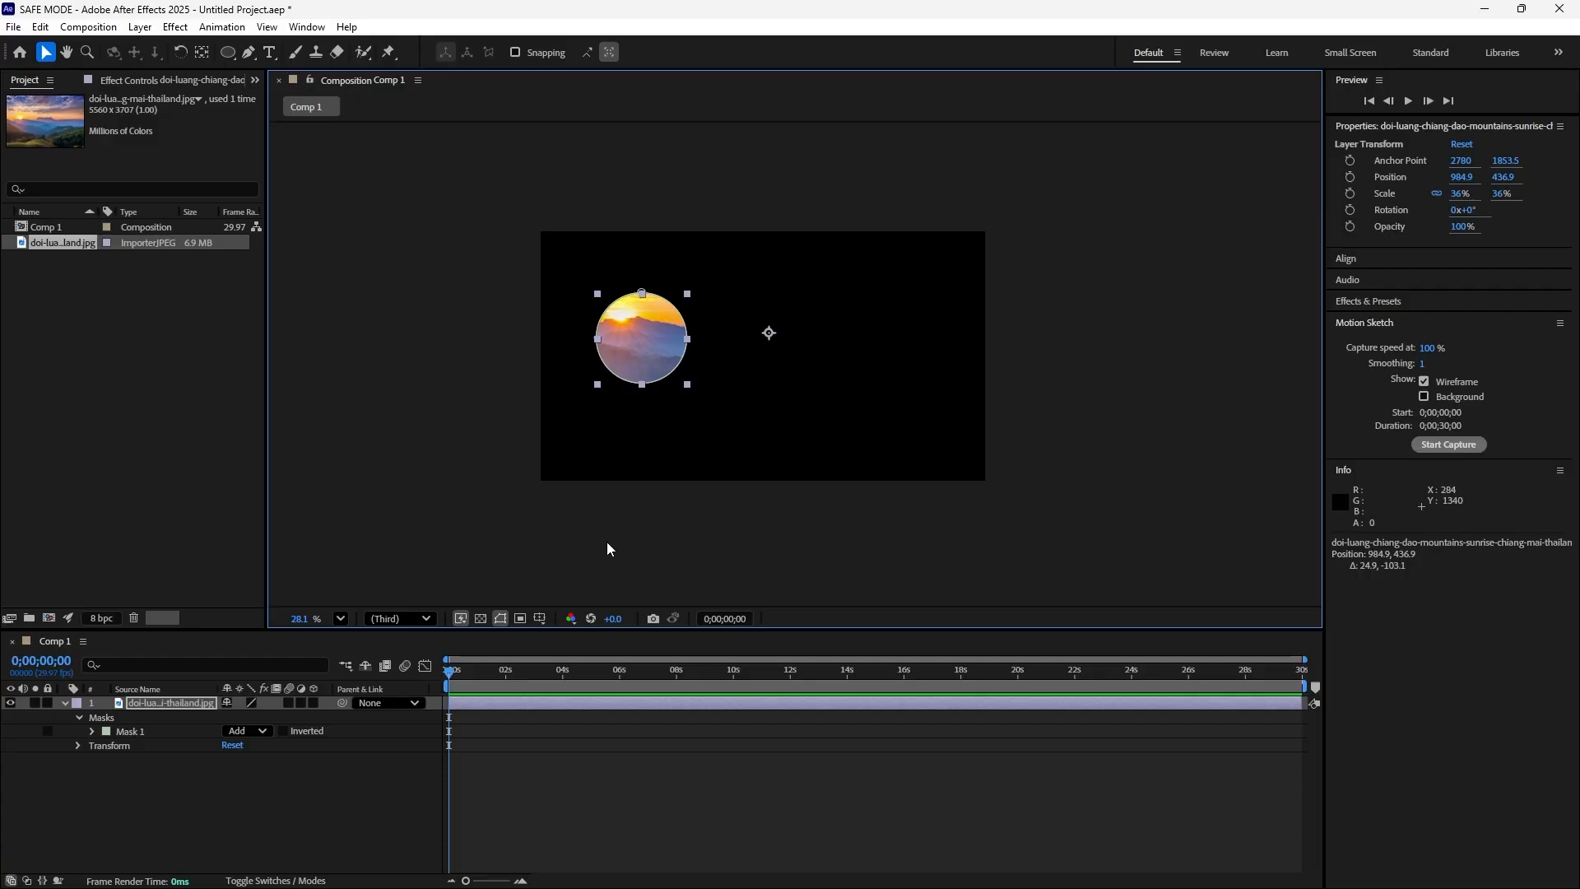
# Add a rectangular mask about 1837 by 978 px to the landscape layer, beside the circular mask in the right half of the frame.
pyautogui.click(229, 53)
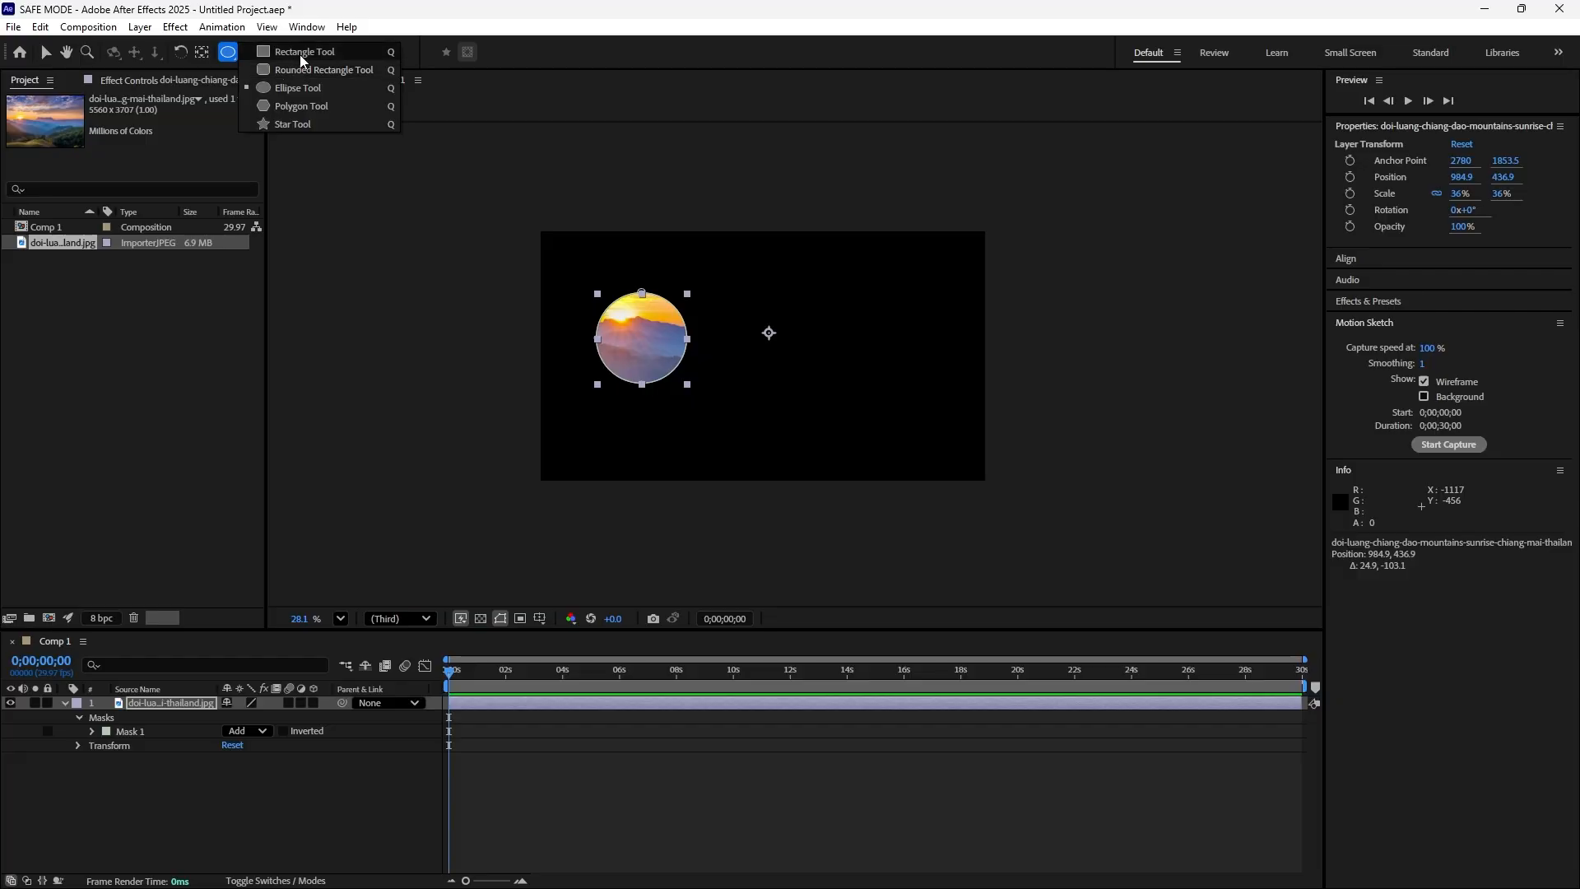
pyautogui.click(303, 54)
pyautogui.moveTo(806, 300)
pyautogui.mouseDown()
pyautogui.moveTo(969, 403)
pyautogui.moveTo(959, 381)
pyautogui.mouseUp()
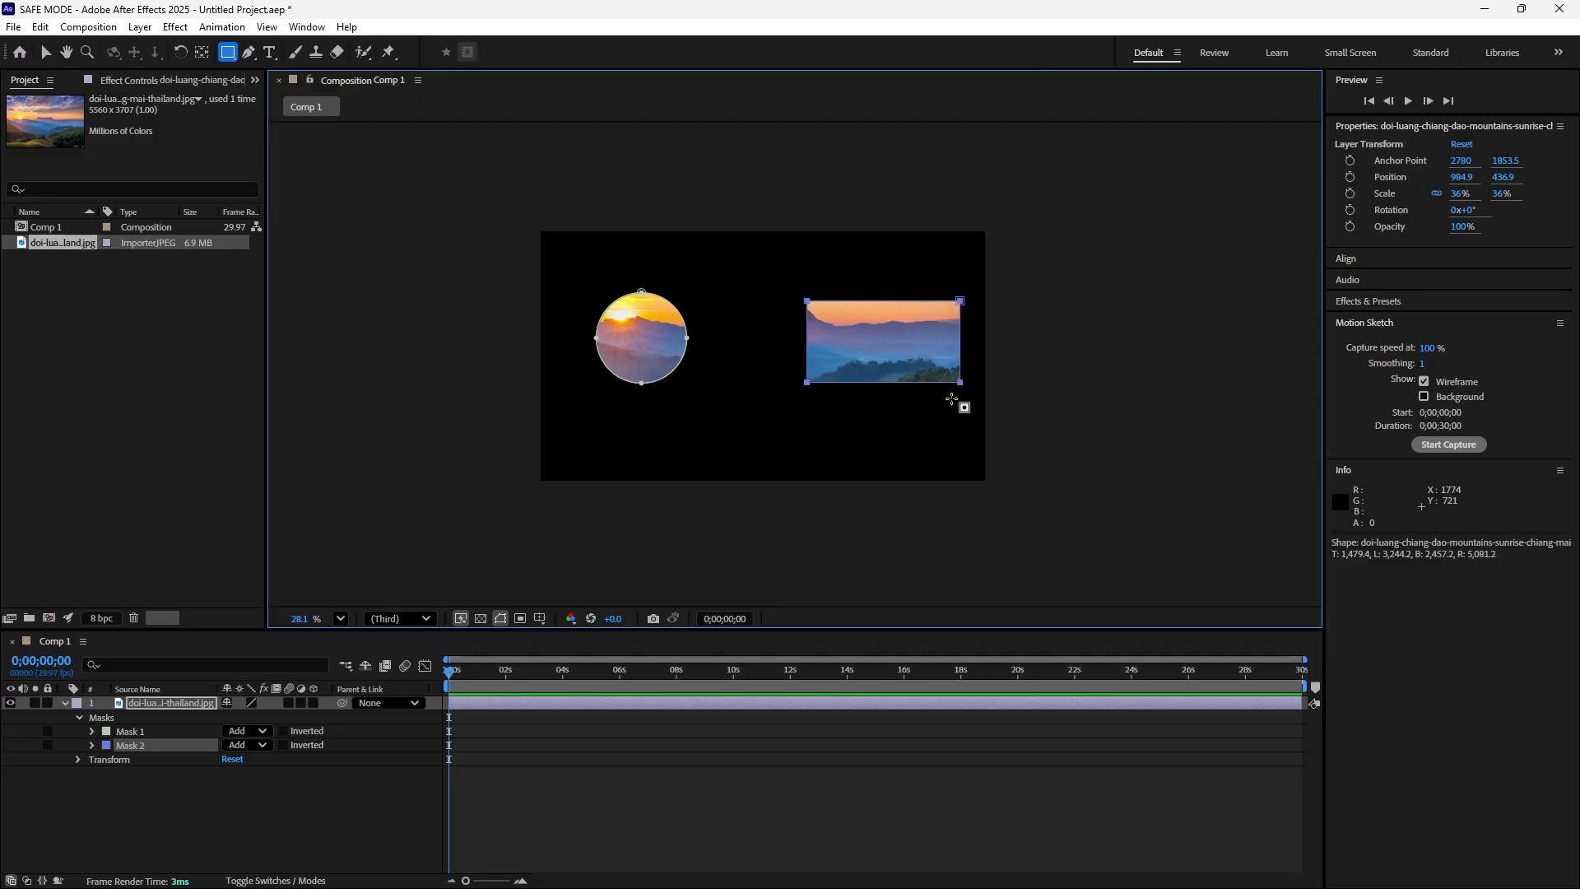
# Draw a closed triangular mask on the landscape layer with the Pen Tool, below and between the circular and rectangular masks.
pyautogui.click(247, 59)
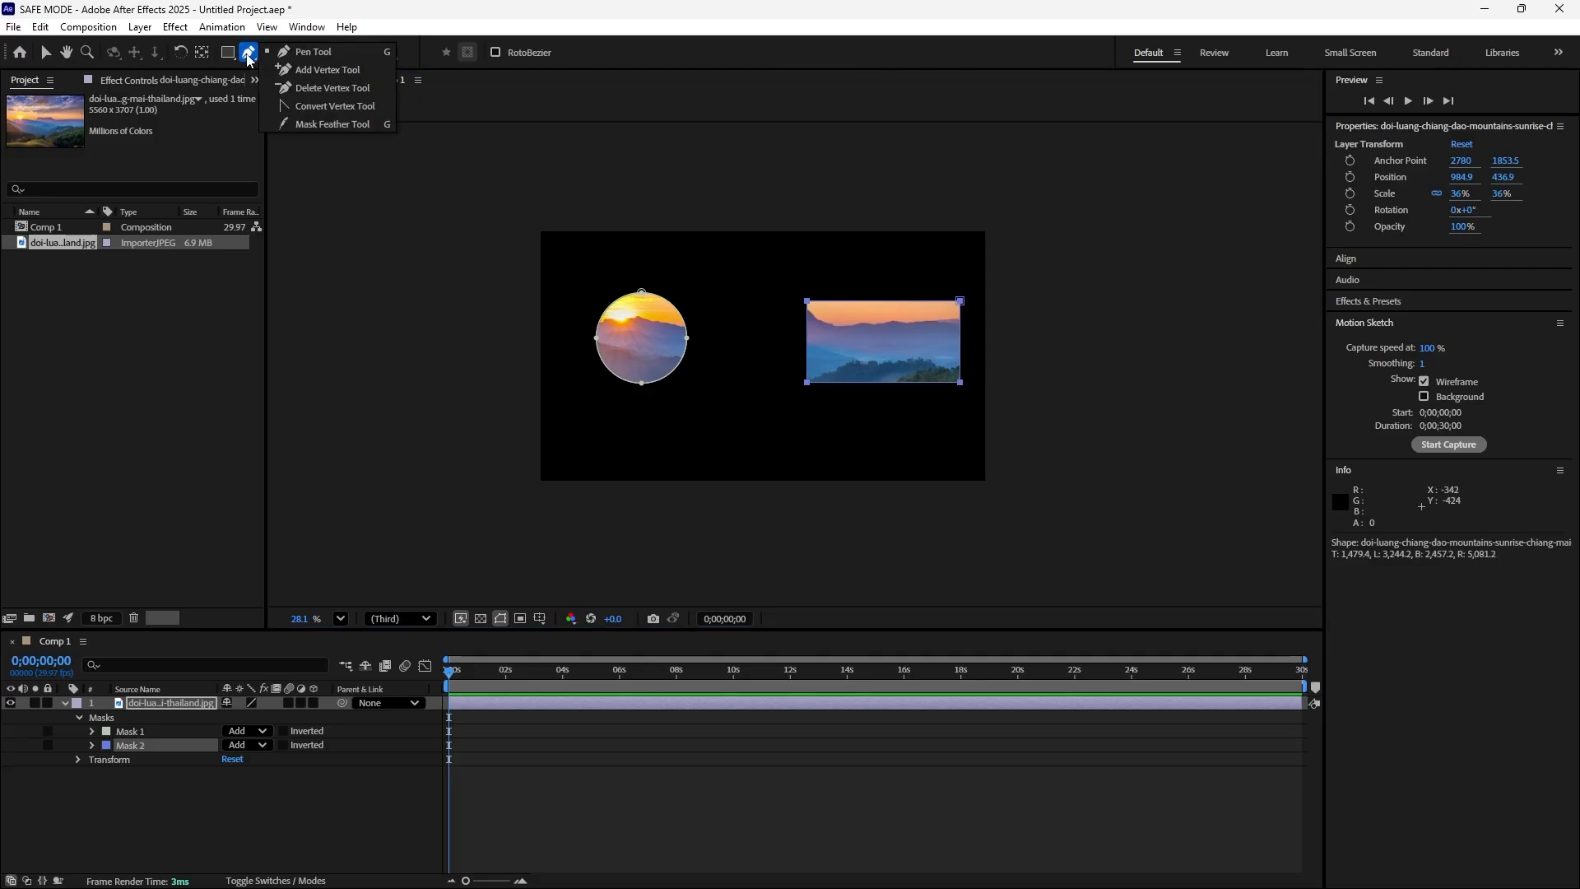
pyautogui.click(315, 57)
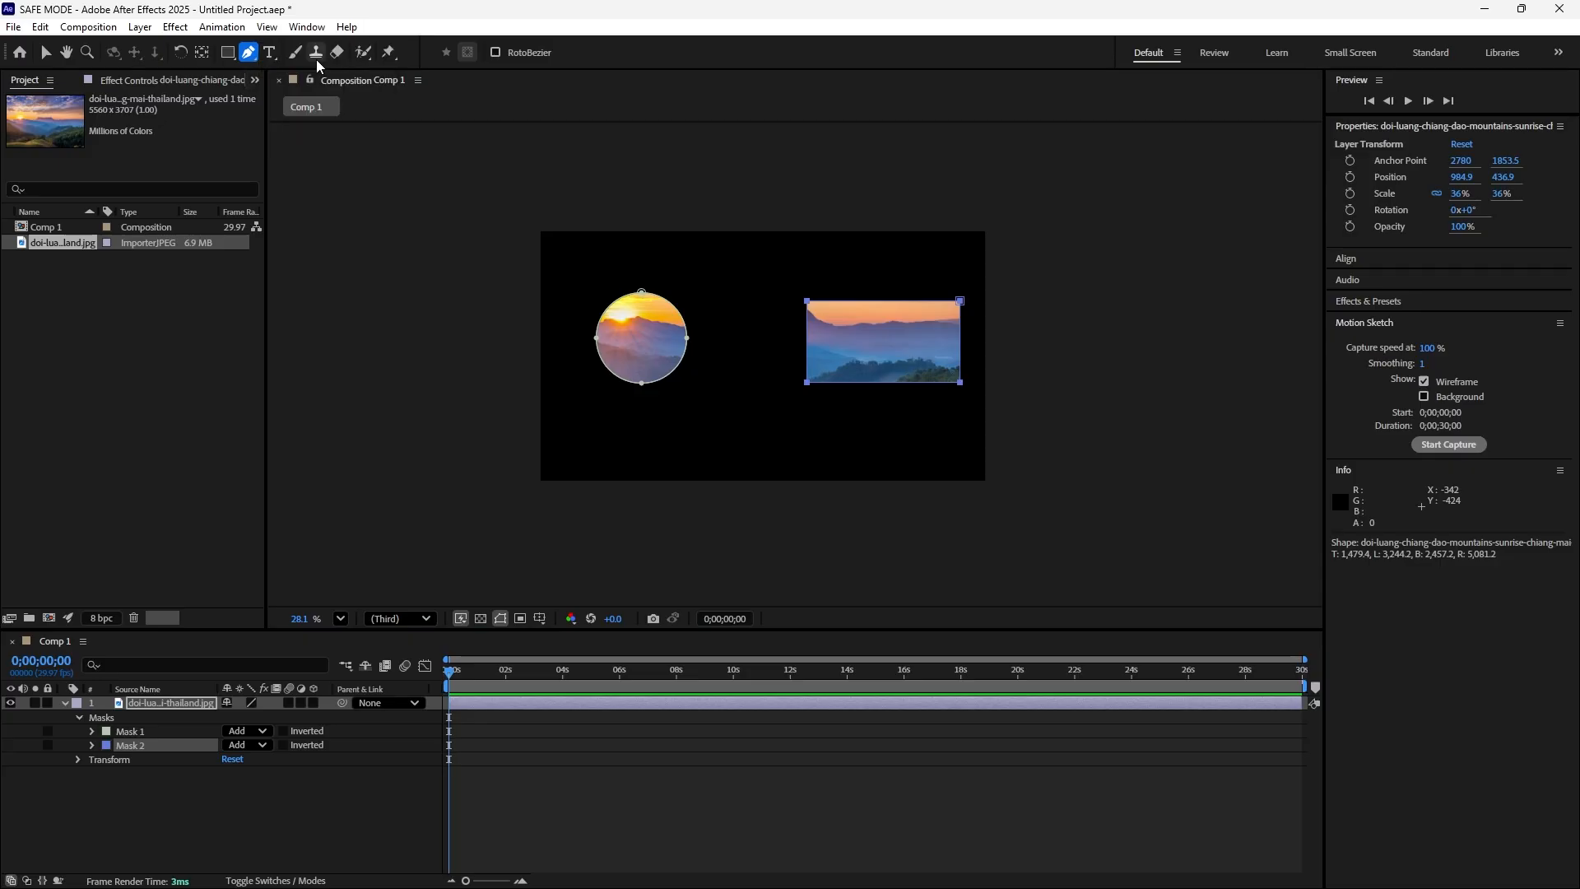
pyautogui.click(726, 390)
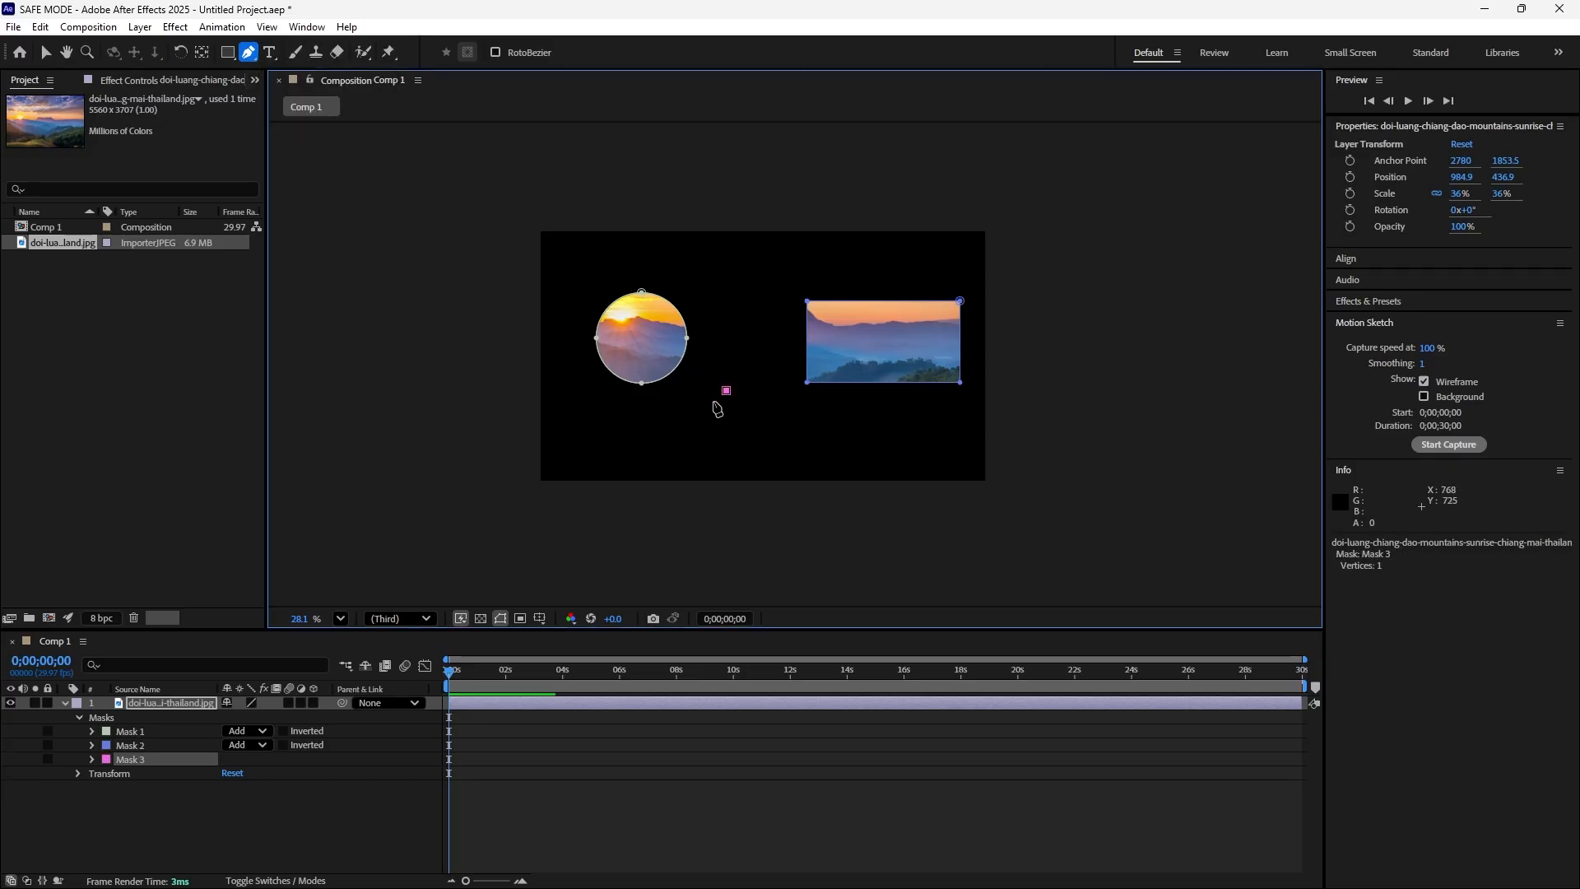
pyautogui.click(634, 441)
pyautogui.click(832, 460)
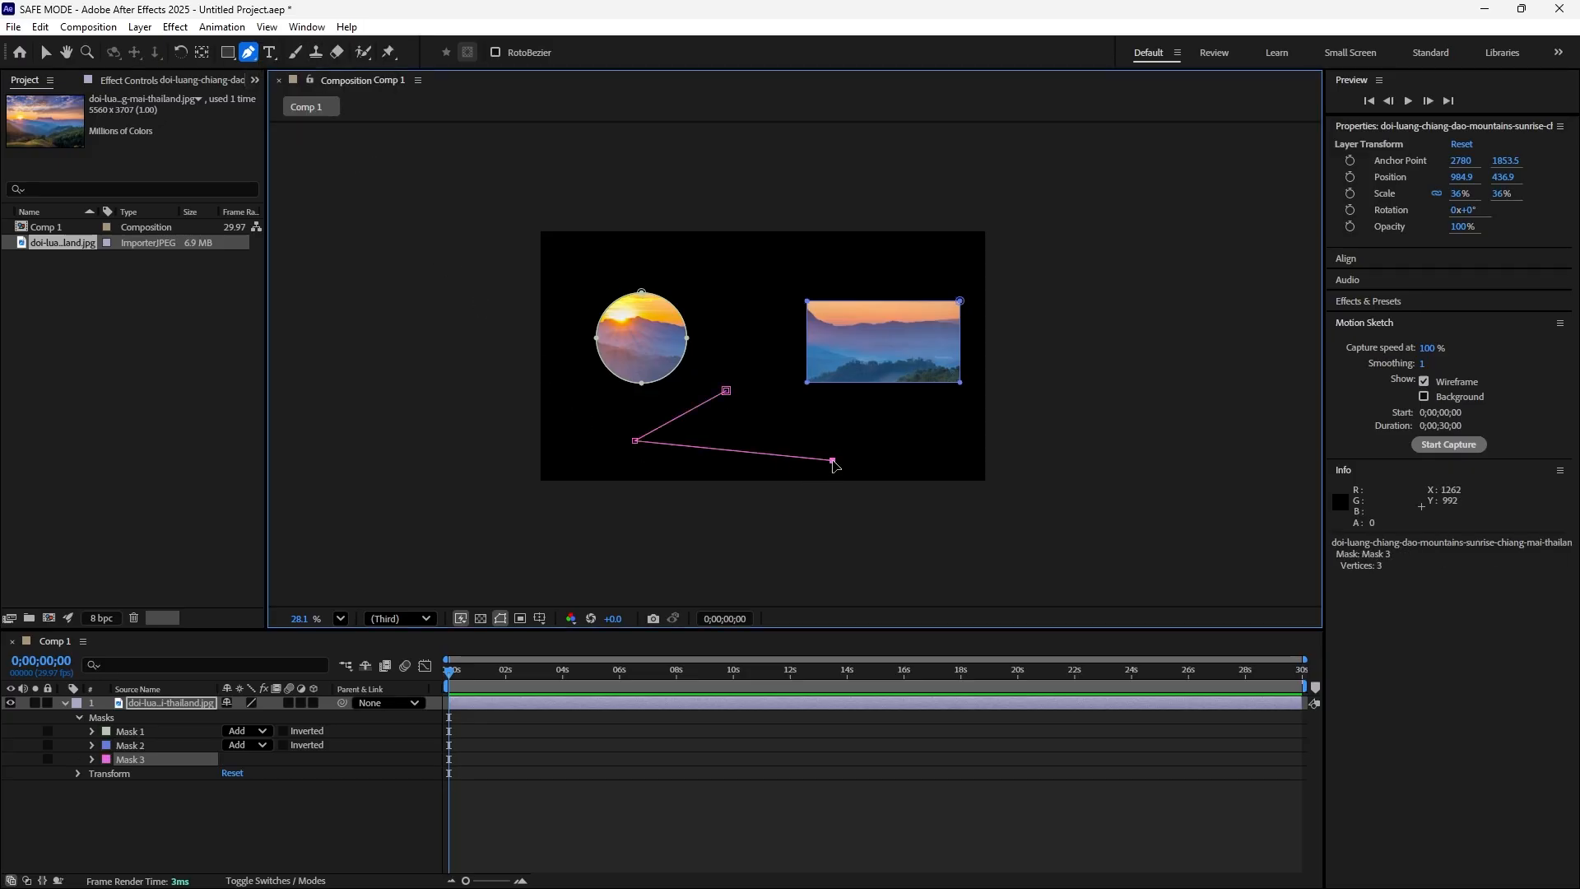
pyautogui.click(726, 391)
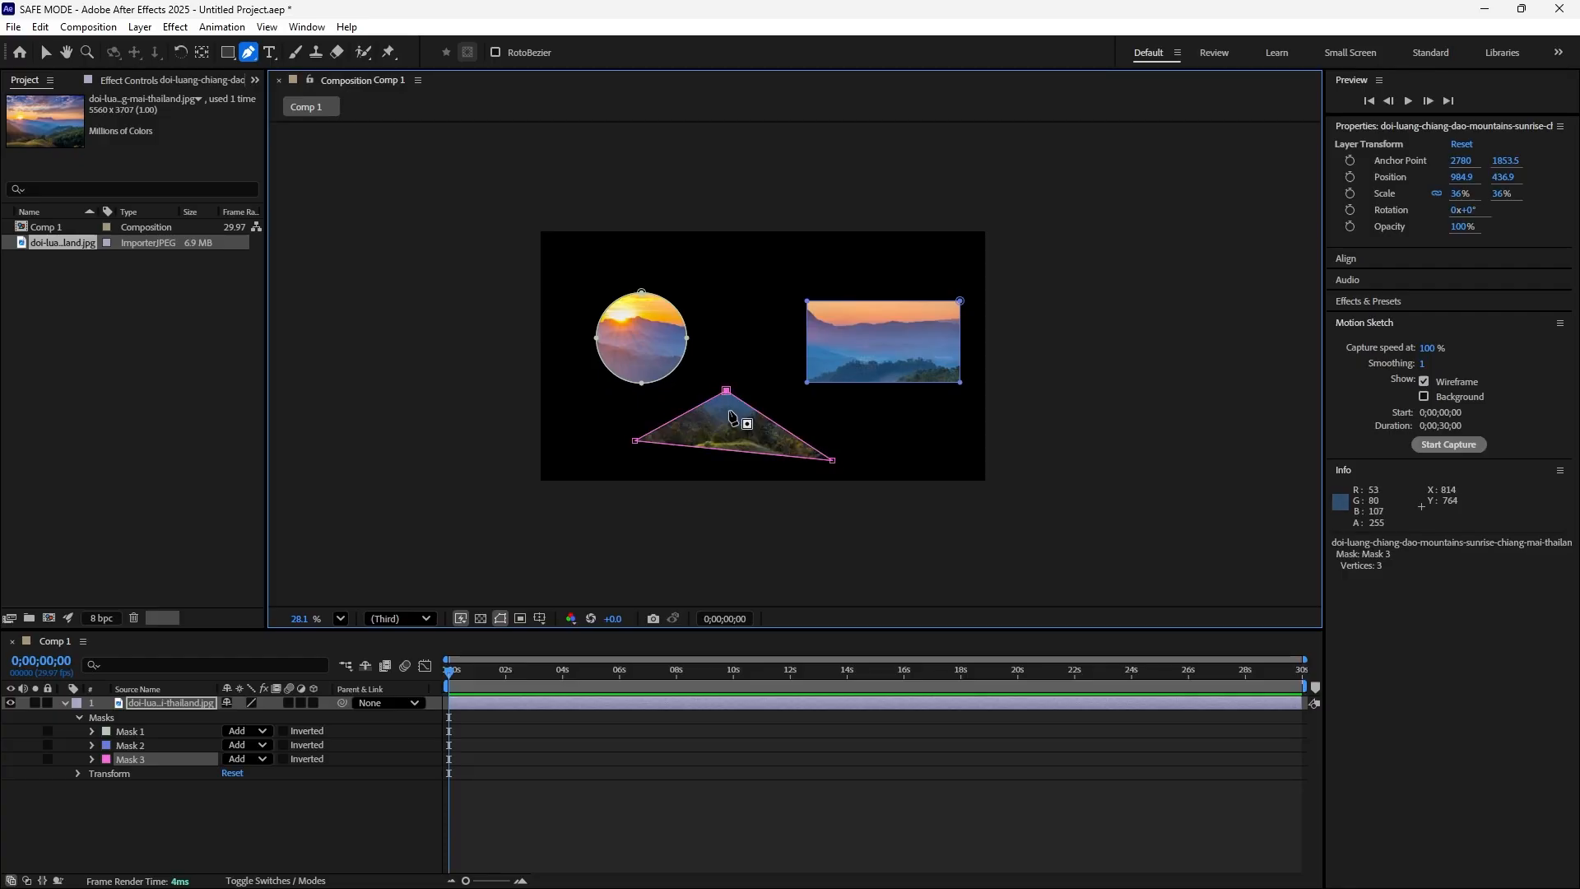
# Transform the whole triangular mask to move it about 665 px to the left and 33 px down, under the circular mask.
pyautogui.scroll(2, 724, 385)
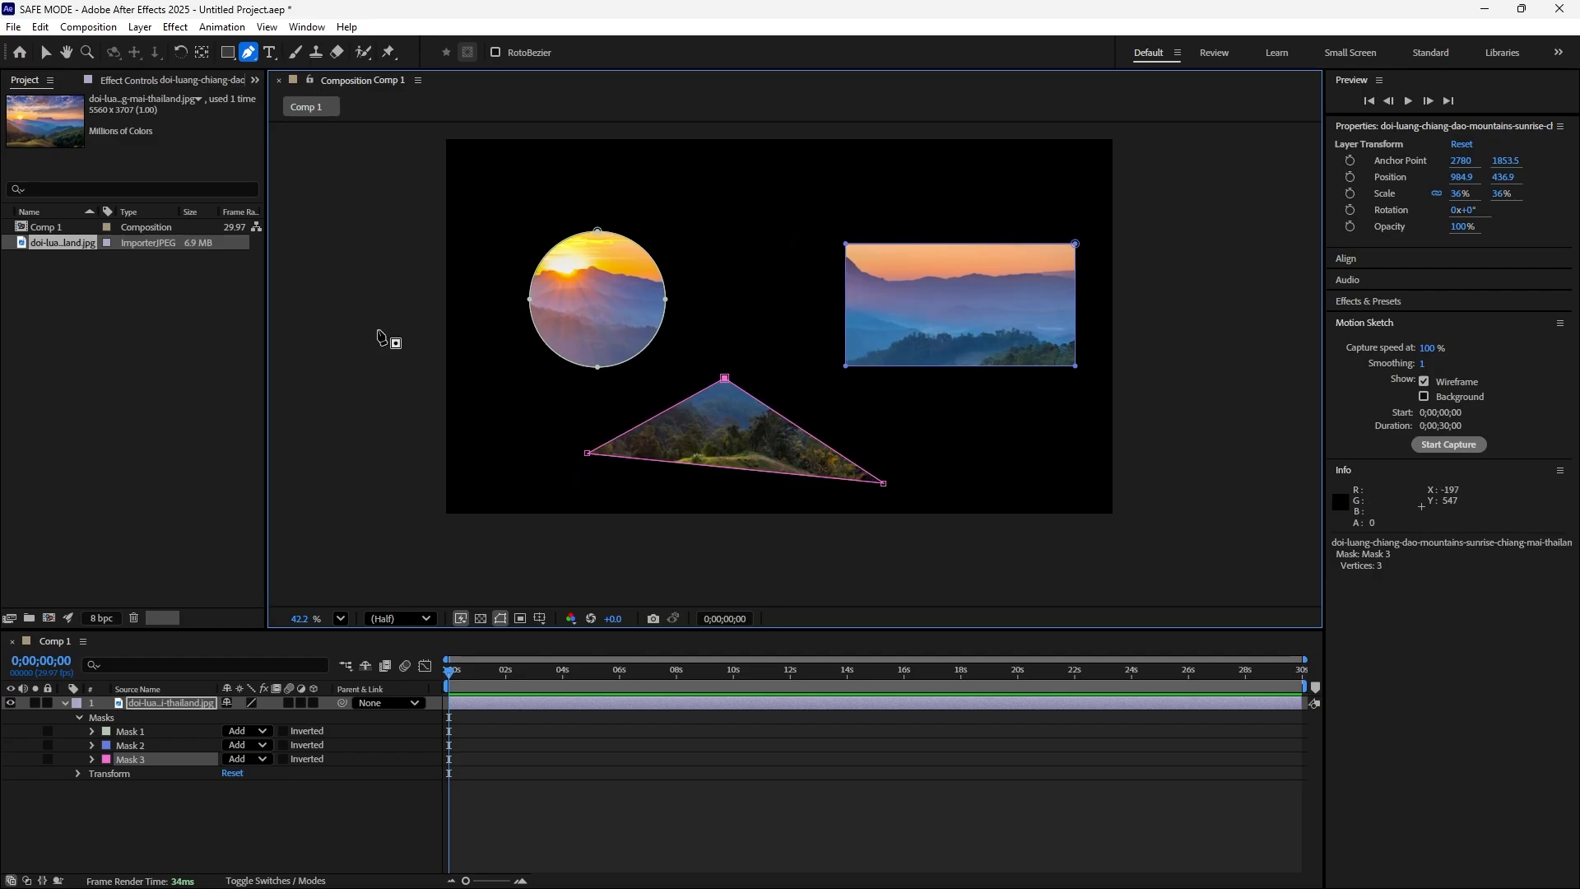
pyautogui.click(46, 53)
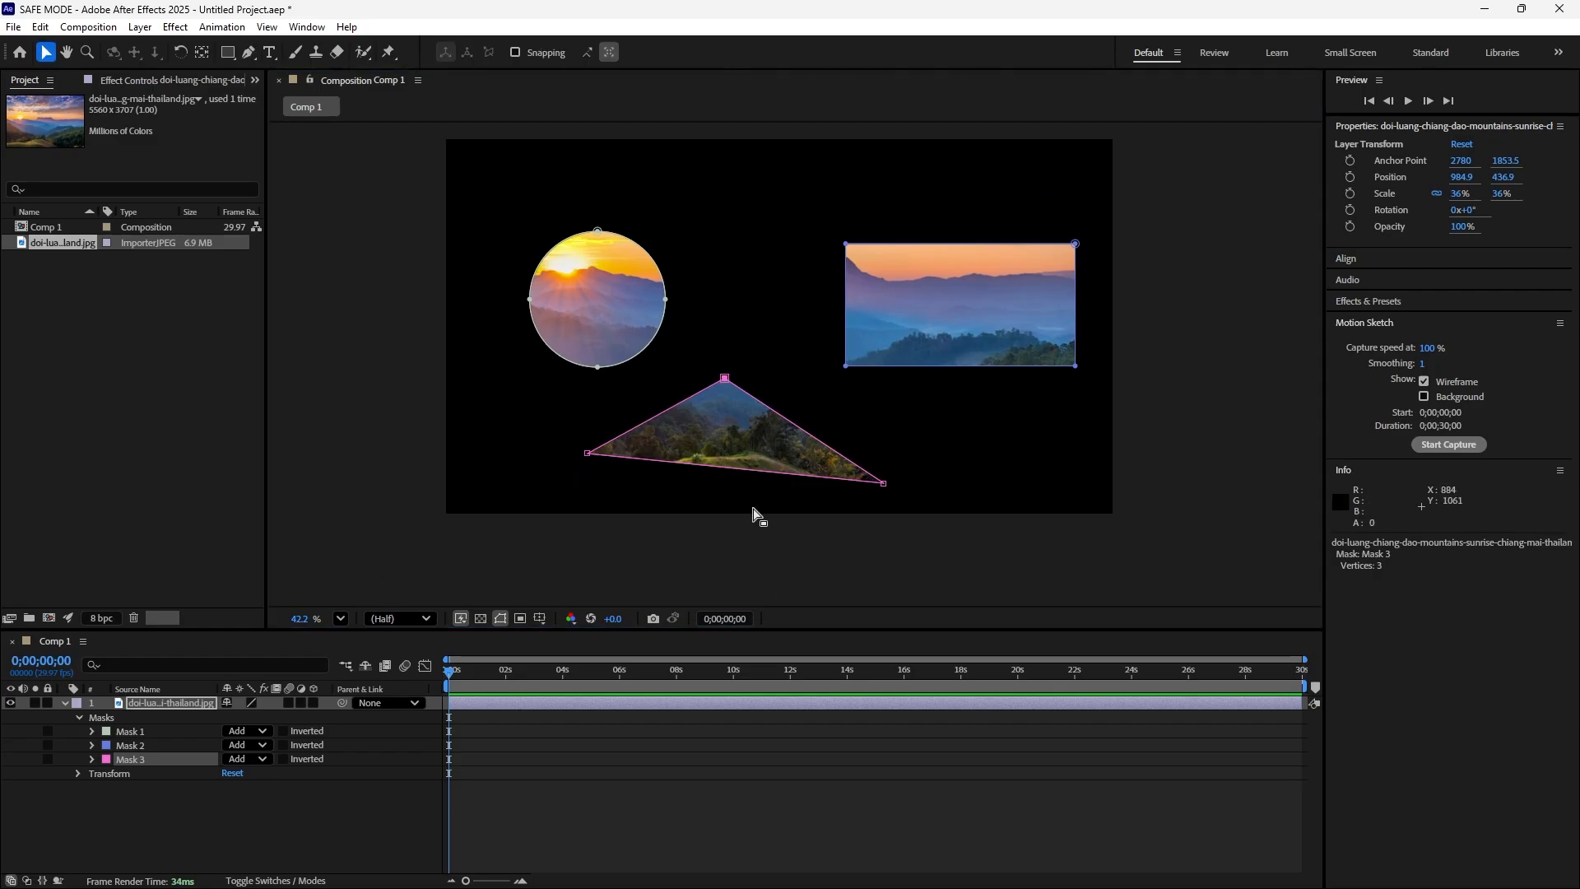
pyautogui.click(753, 440)
pyautogui.click(400, 365)
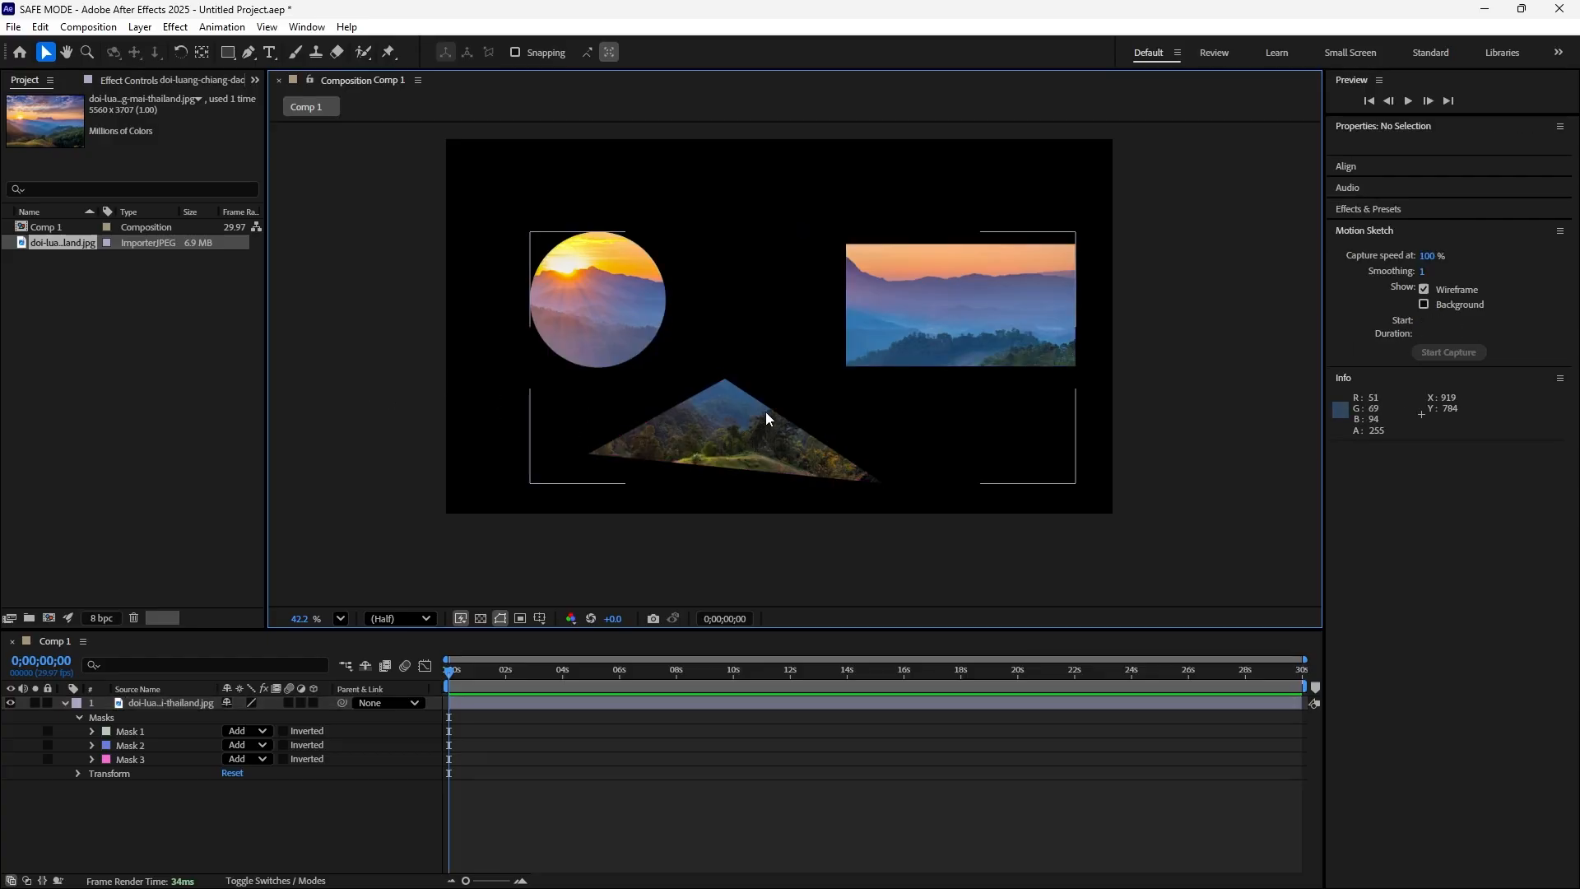
pyautogui.click(724, 406)
pyautogui.click(725, 379)
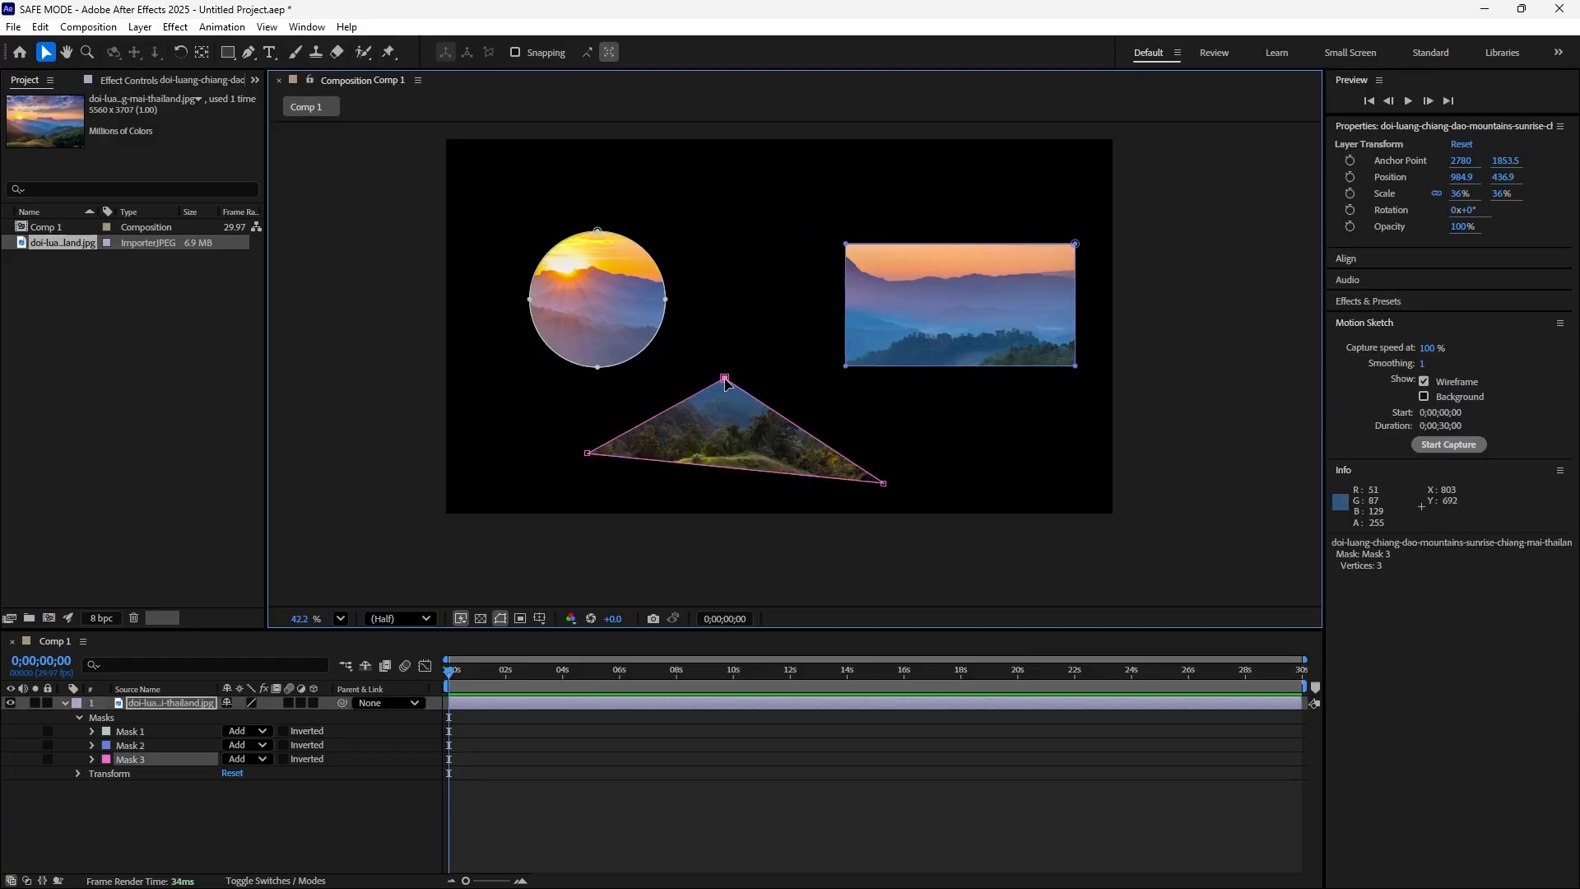
pyautogui.doubleClick(725, 380)
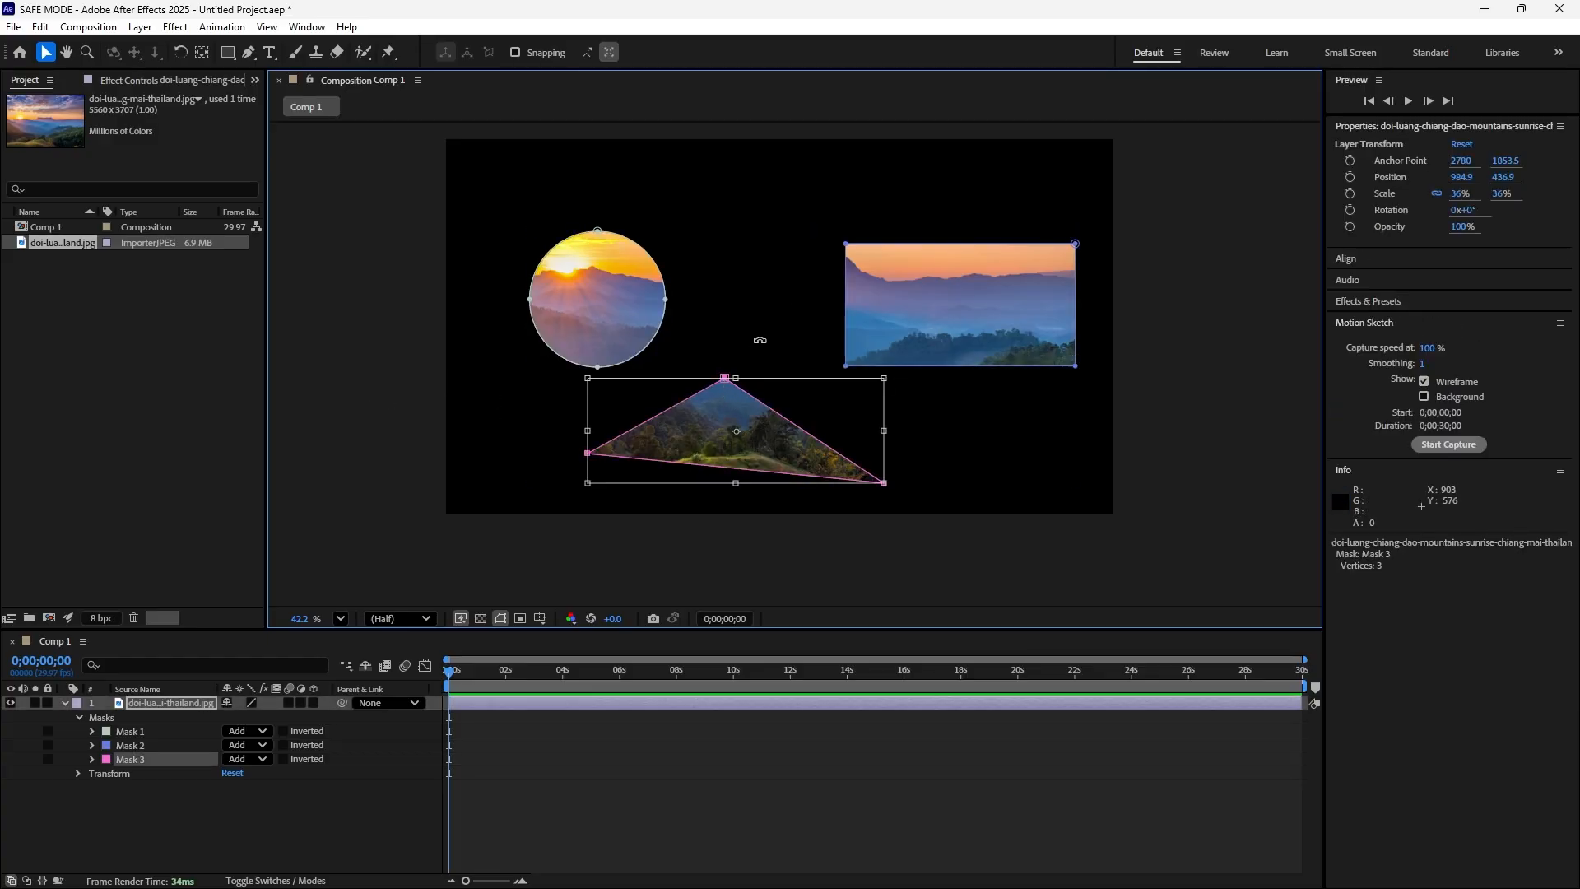
pyautogui.doubleClick(761, 423)
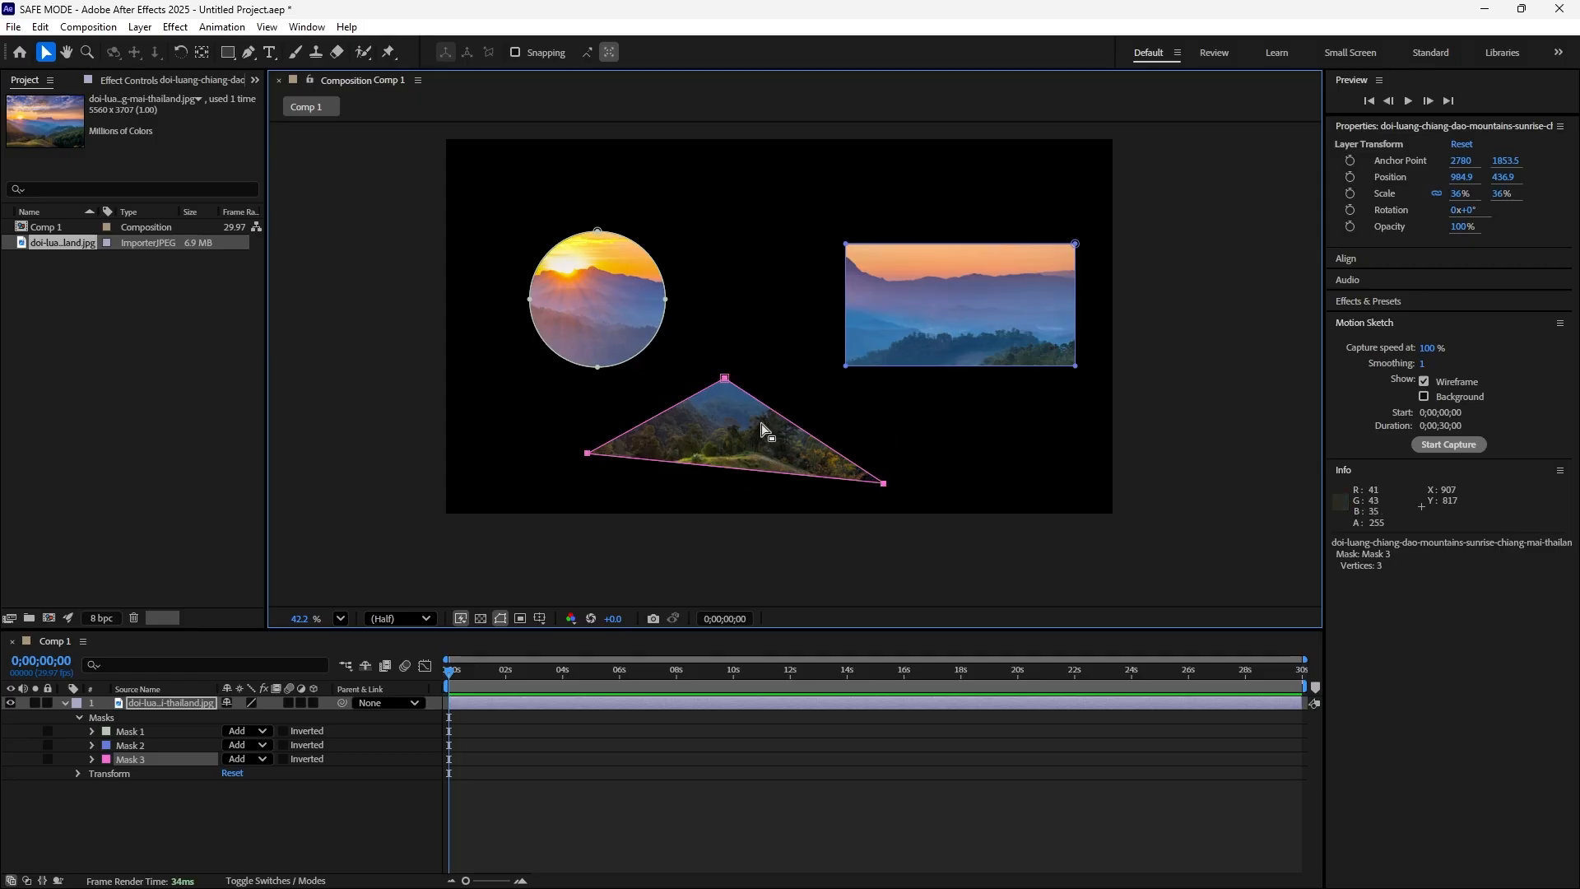
pyautogui.doubleClick(725, 380)
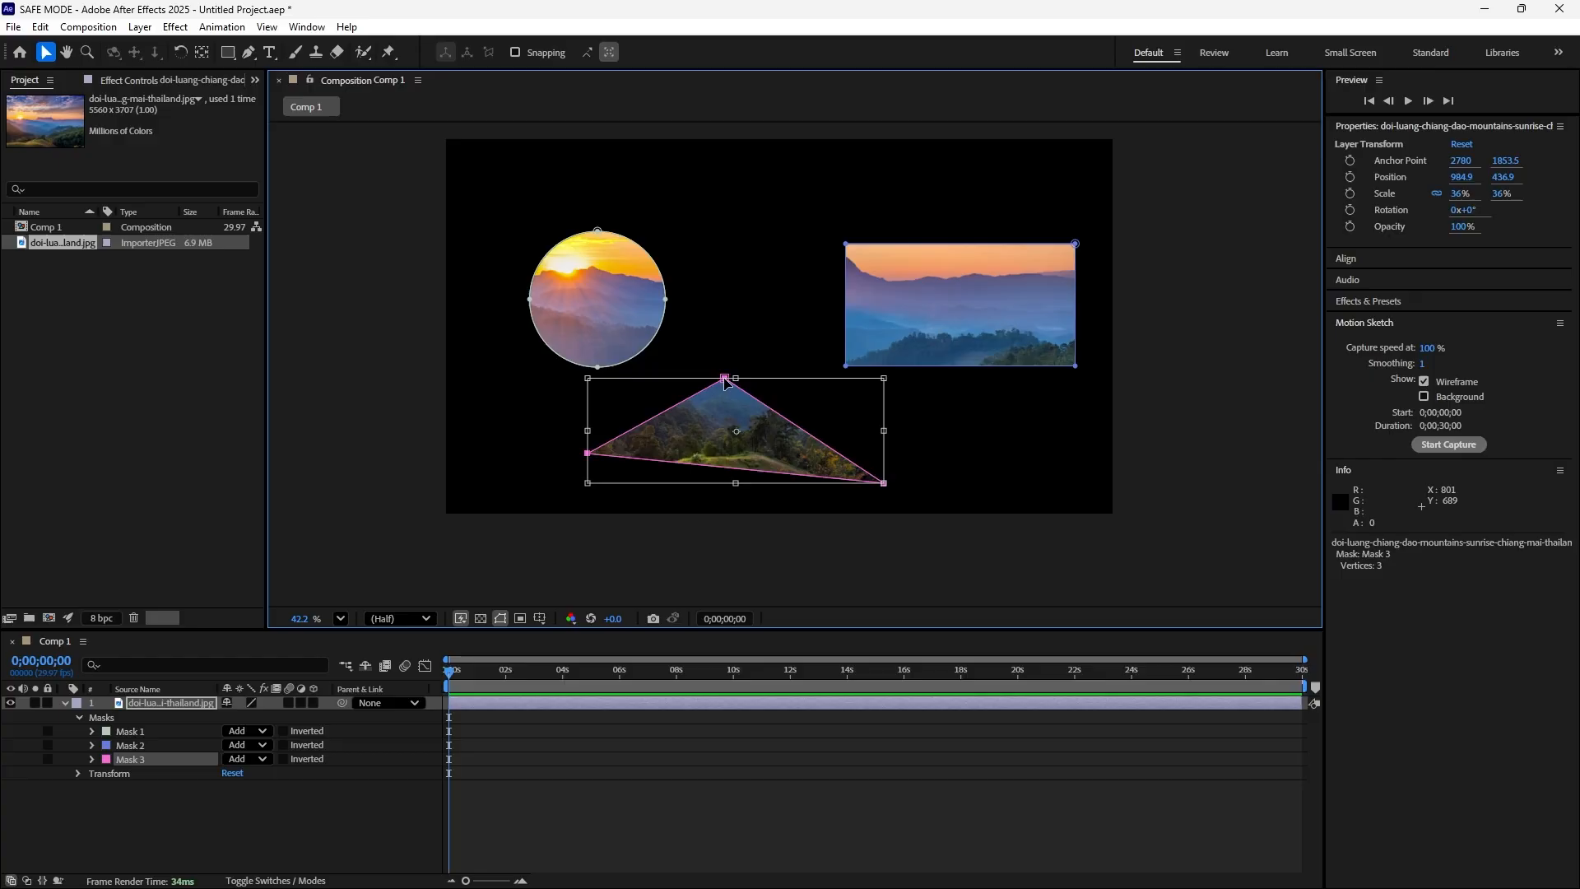
pyautogui.moveTo(725, 380); pyautogui.dragTo(642, 386)
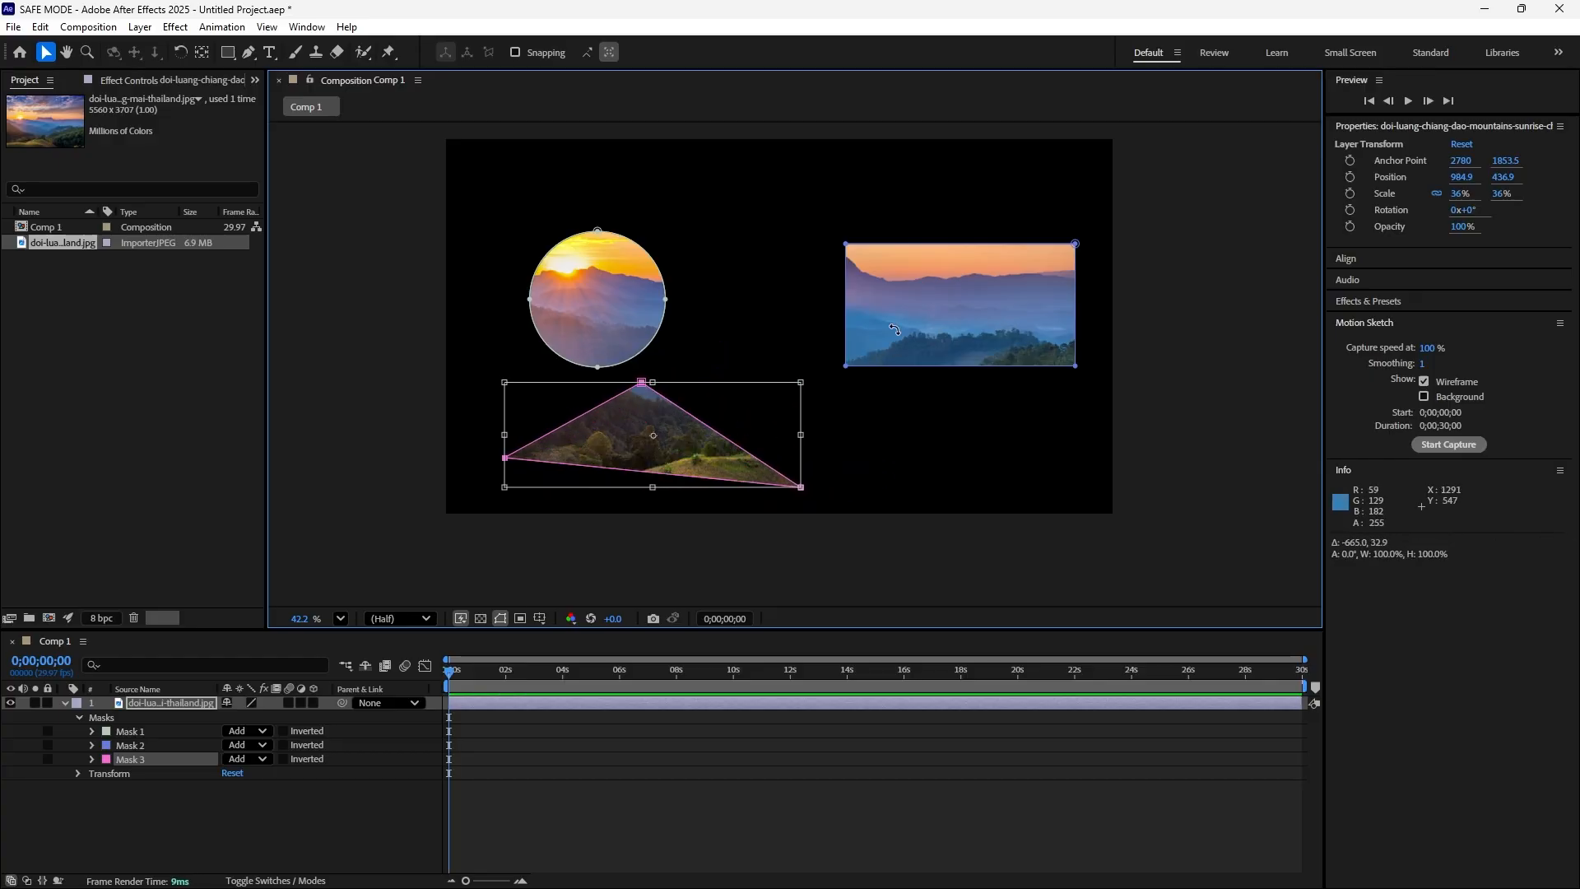
pyautogui.press('Return')
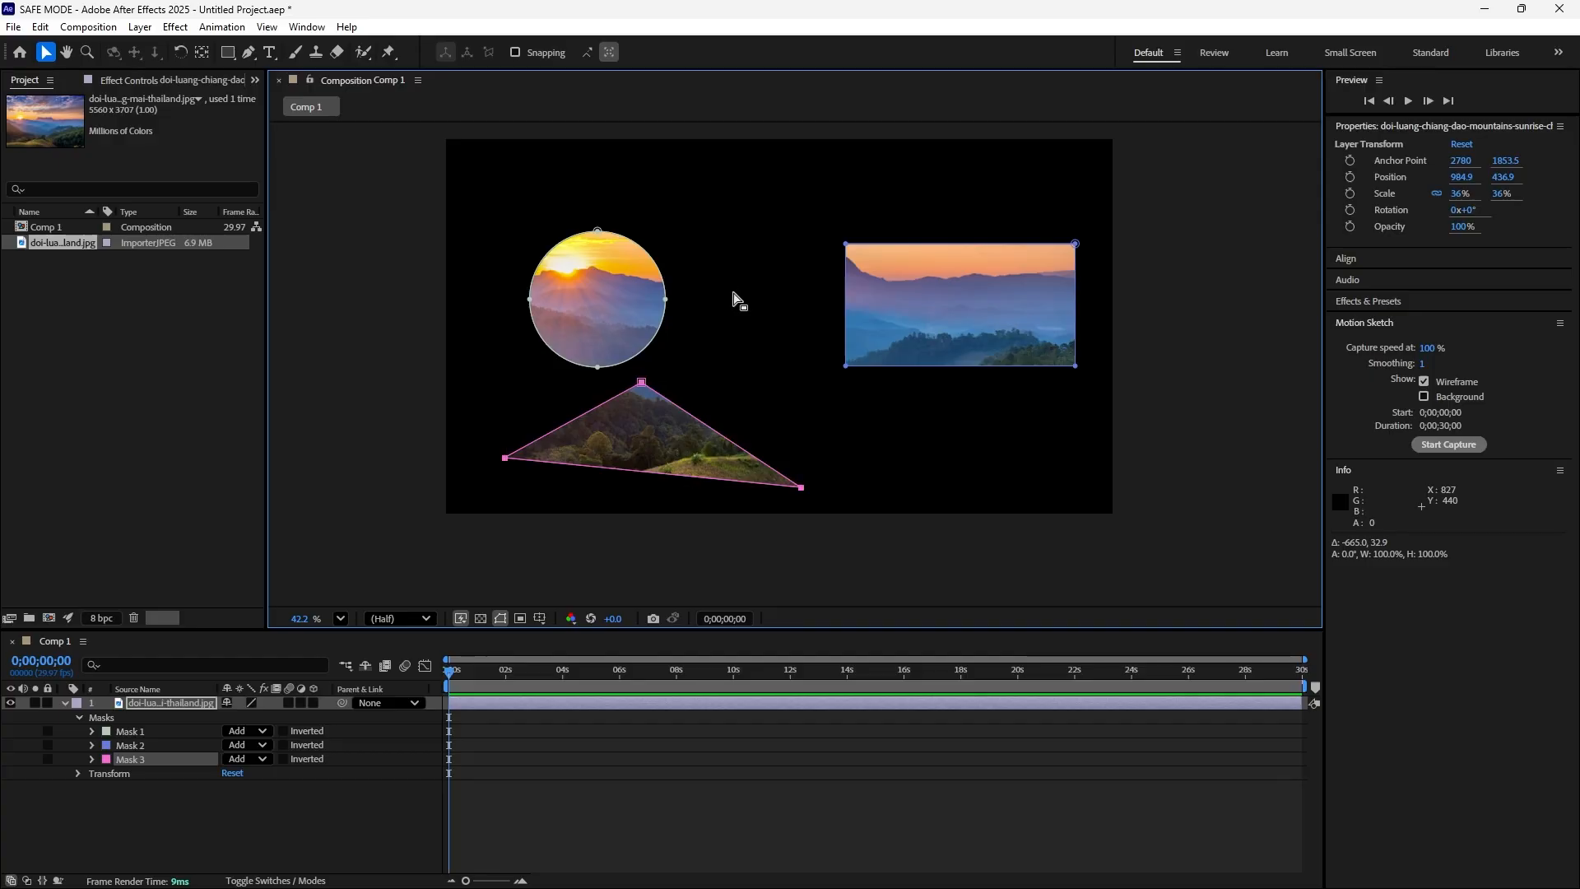
# Try reshaping the rectangular mask by pulling its upper-right vertex inward, and undo the path edits.
pyautogui.click(906, 302)
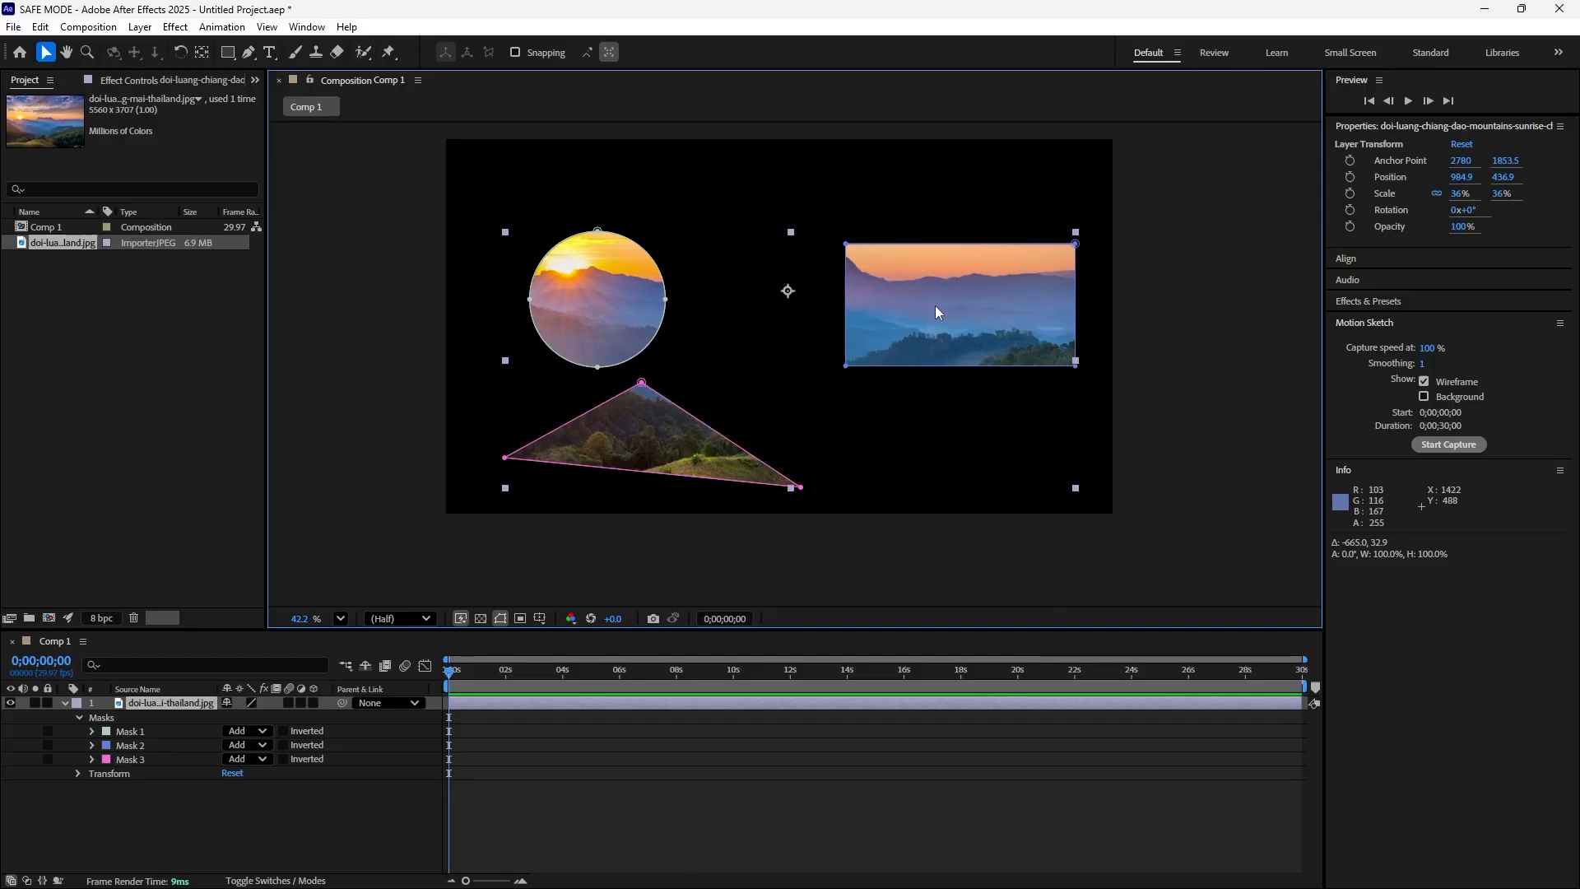
pyautogui.click(1076, 244)
pyautogui.moveTo(1076, 245); pyautogui.dragTo(897, 341)
pyautogui.hotkey('ctrl', 'z')
pyautogui.hotkey('ctrl', 'z')
pyautogui.hotkey('ctrl', 'z')
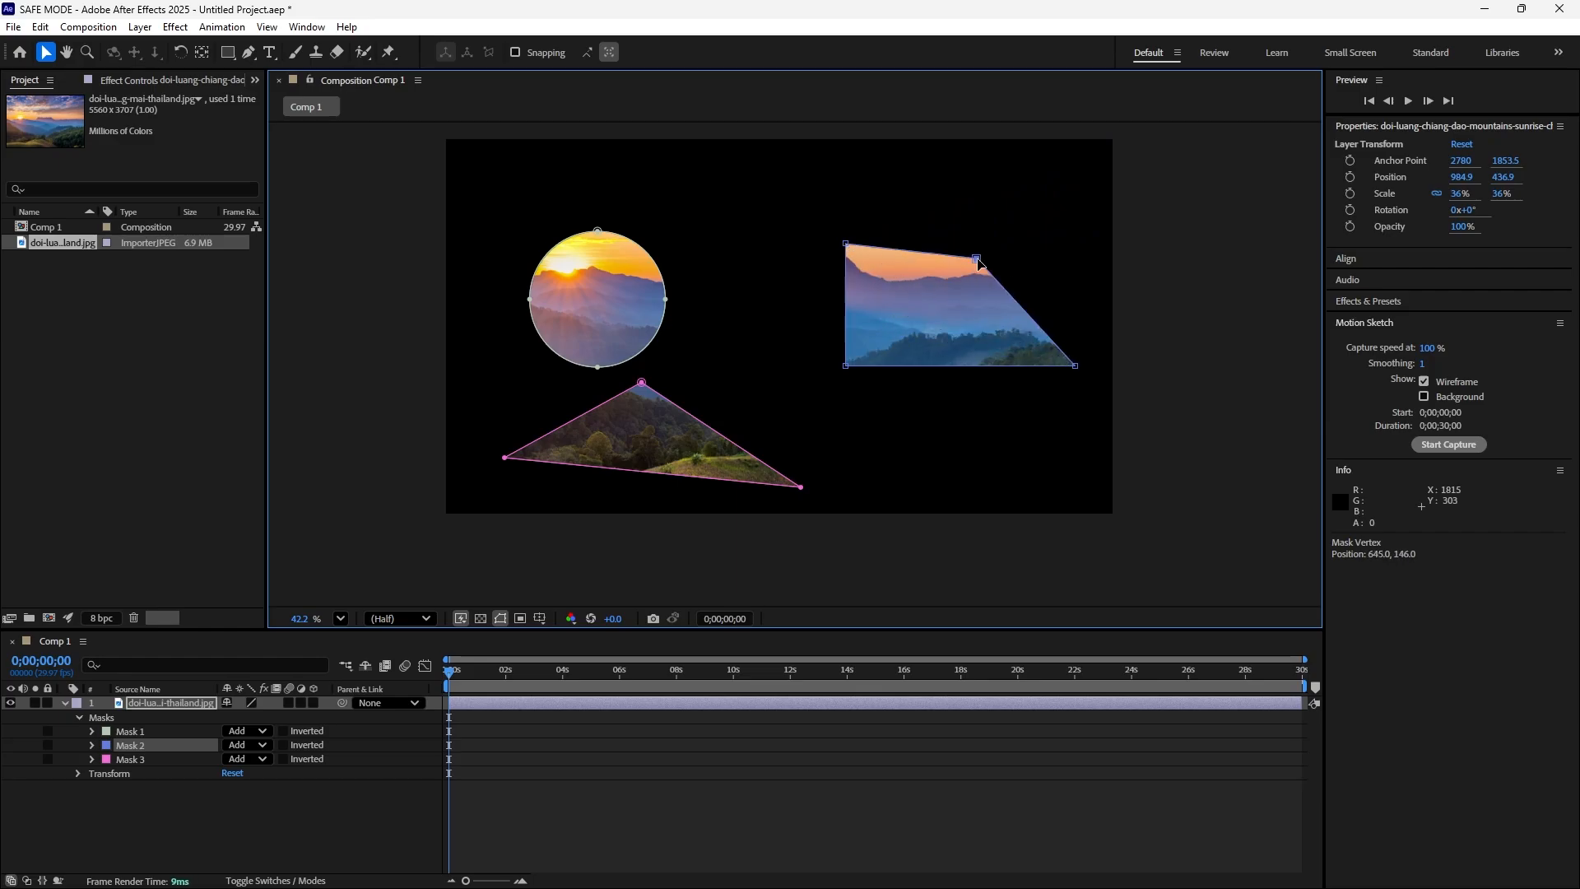
pyautogui.hotkey('ctrl', 'z')
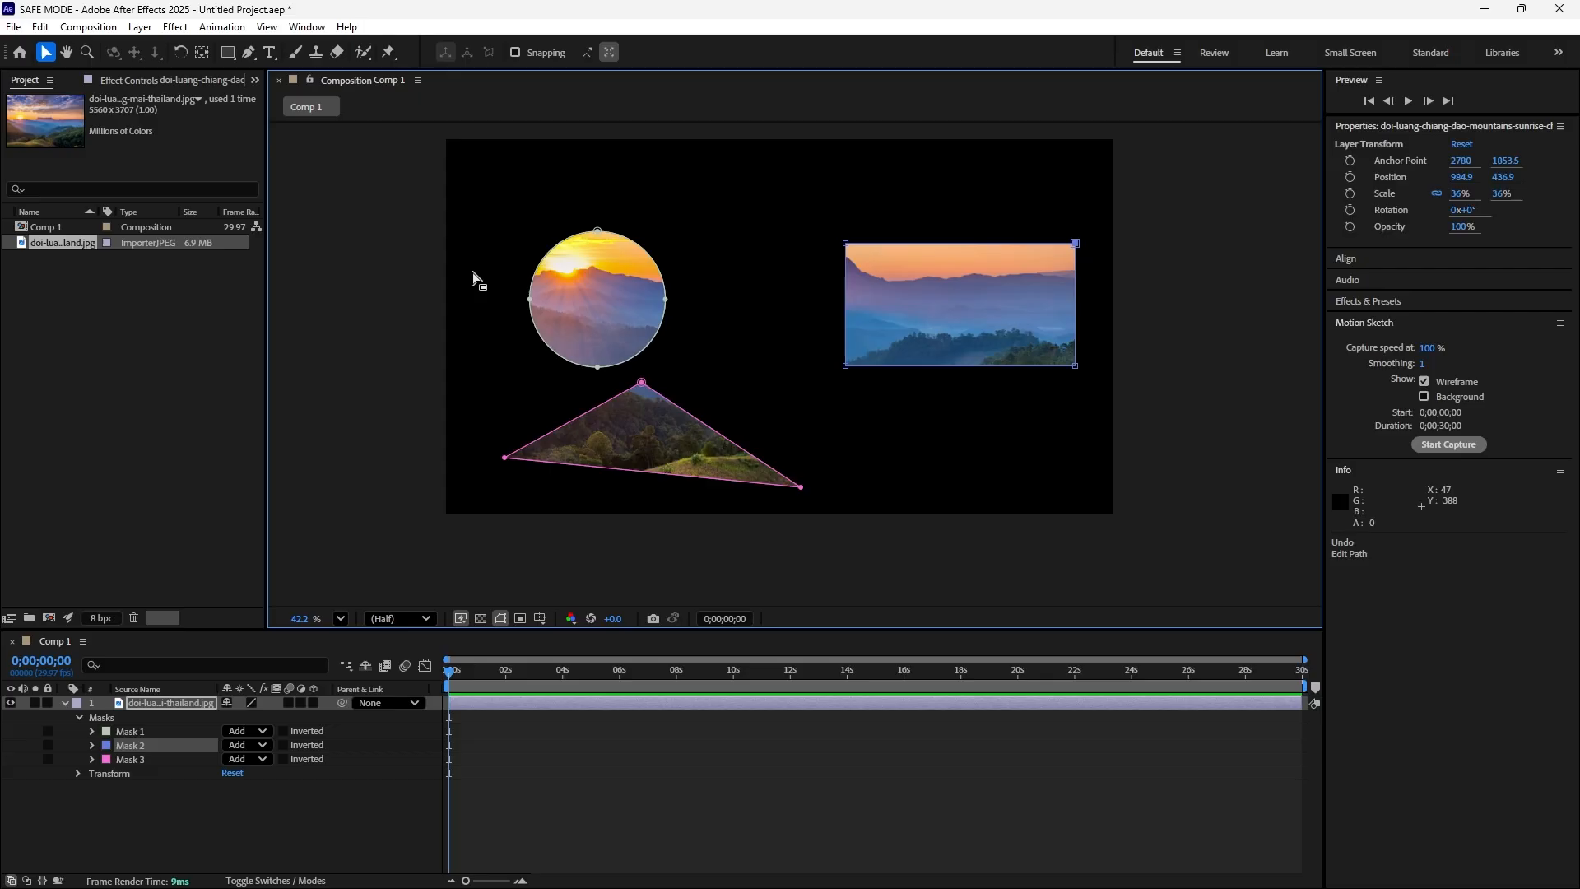
# Move the landscape layer with all its masks up to about position 978, 330.
pyautogui.click(549, 250)
pyautogui.click(600, 300)
pyautogui.moveTo(601, 300); pyautogui.dragTo(605, 268)
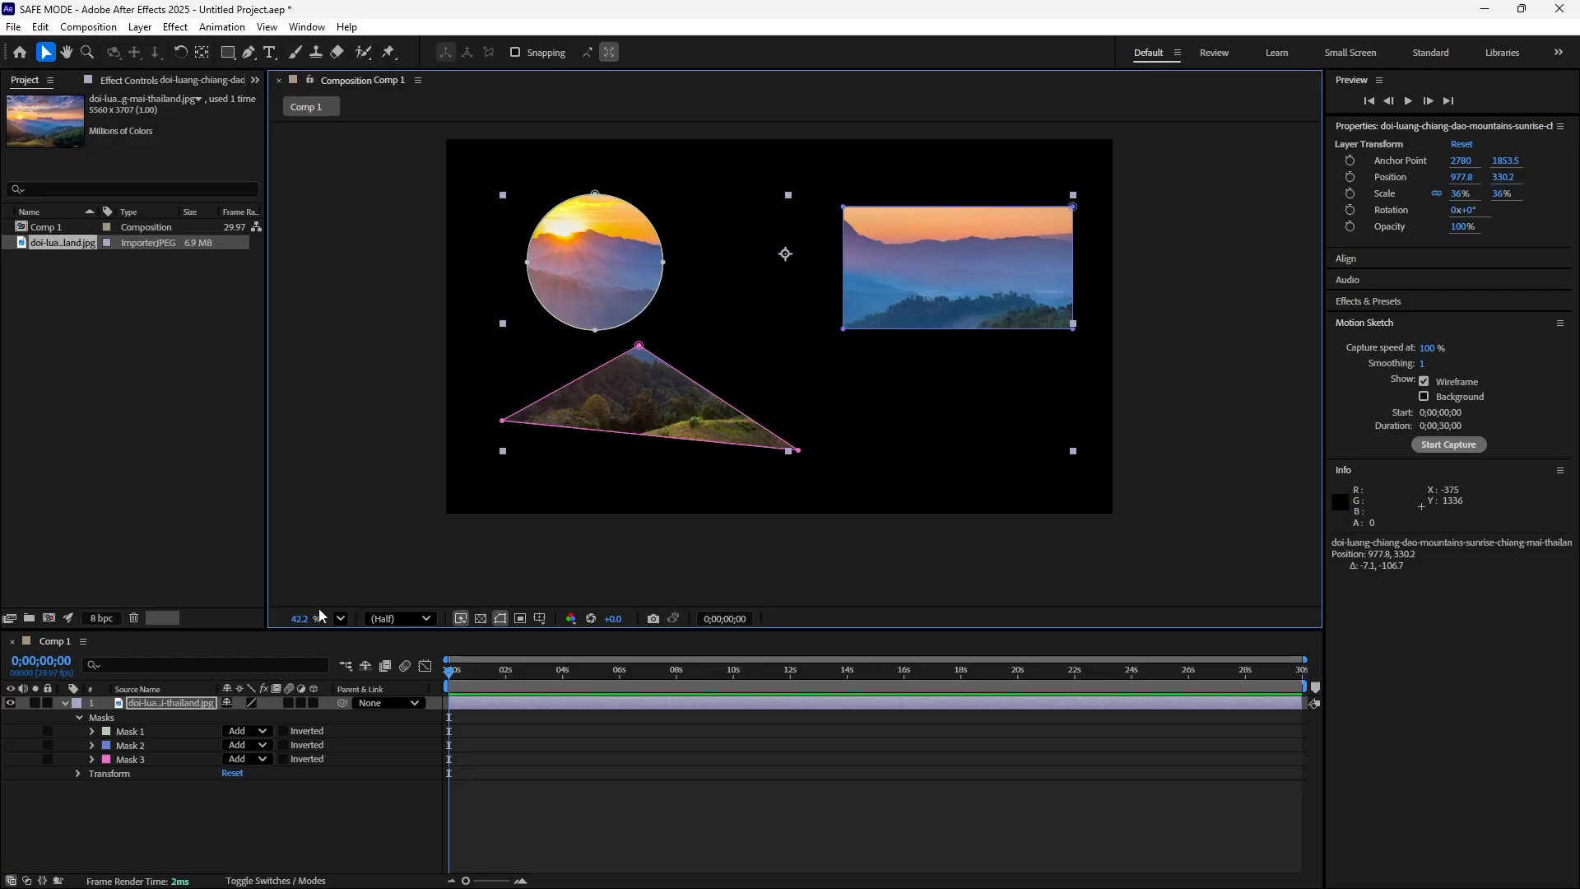
# Select Mask 1, Mask 2 and Mask 3 in turn to identify their shapes, and reveal the properties of Mask 1.
pyautogui.click(132, 733)
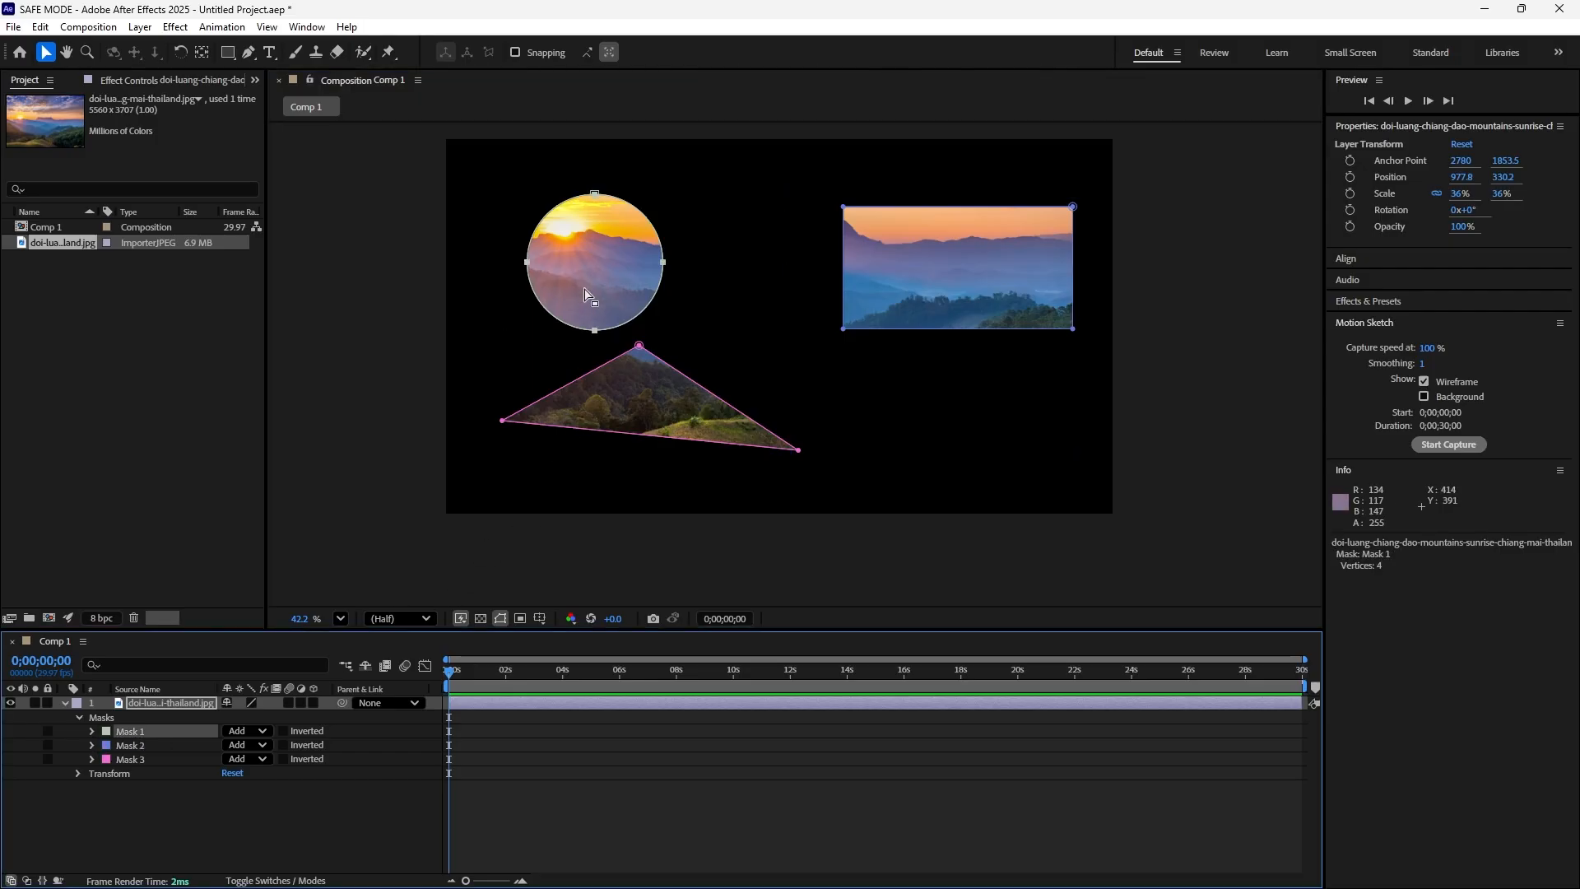
pyautogui.click(150, 746)
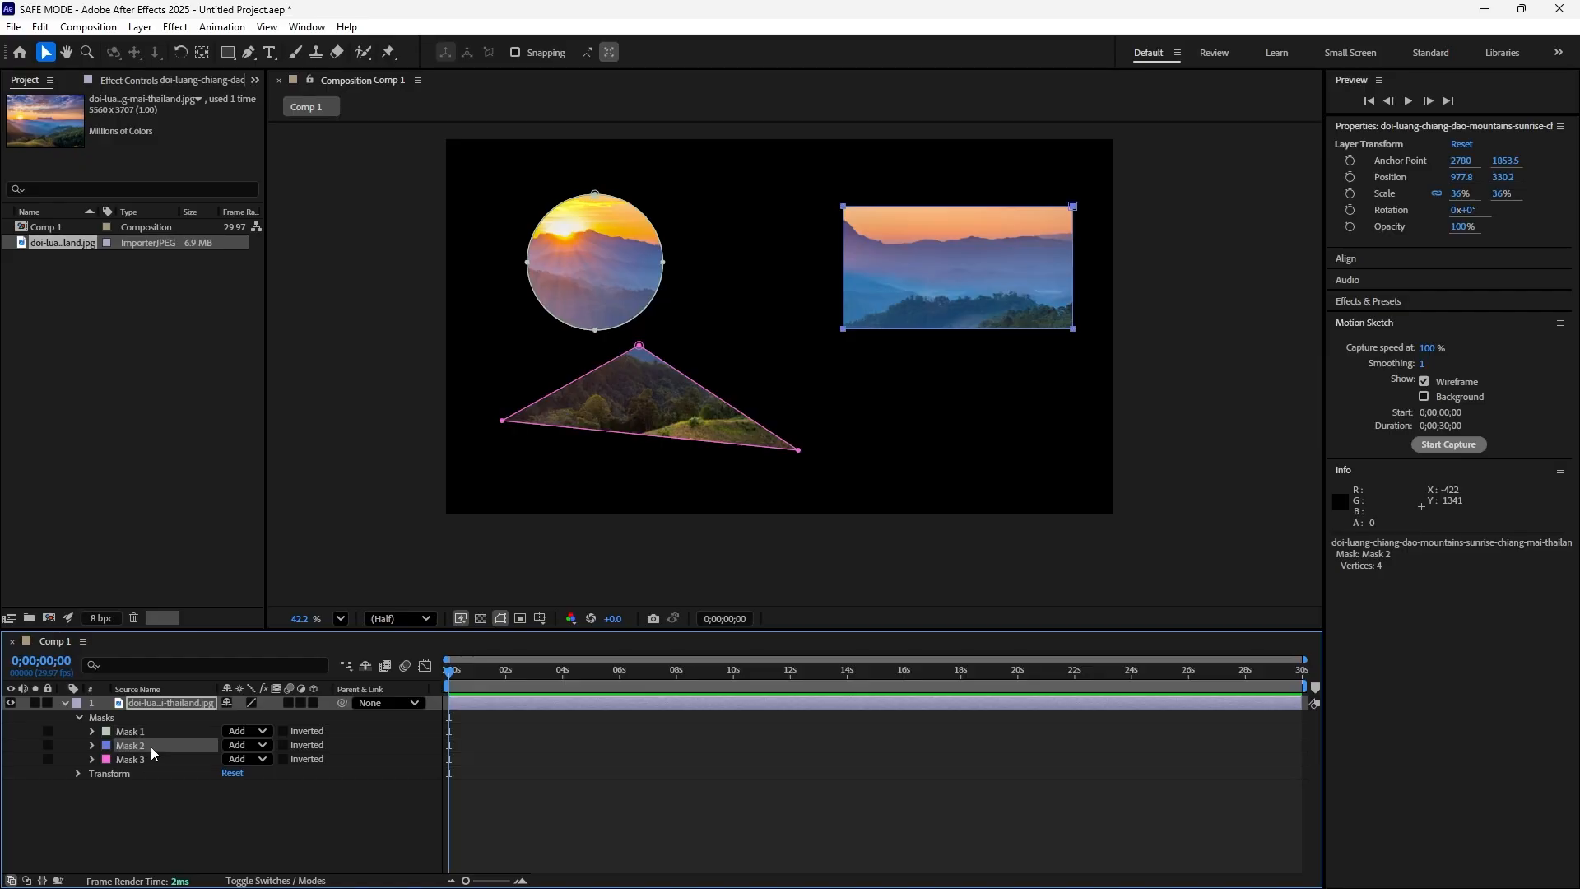
pyautogui.click(146, 762)
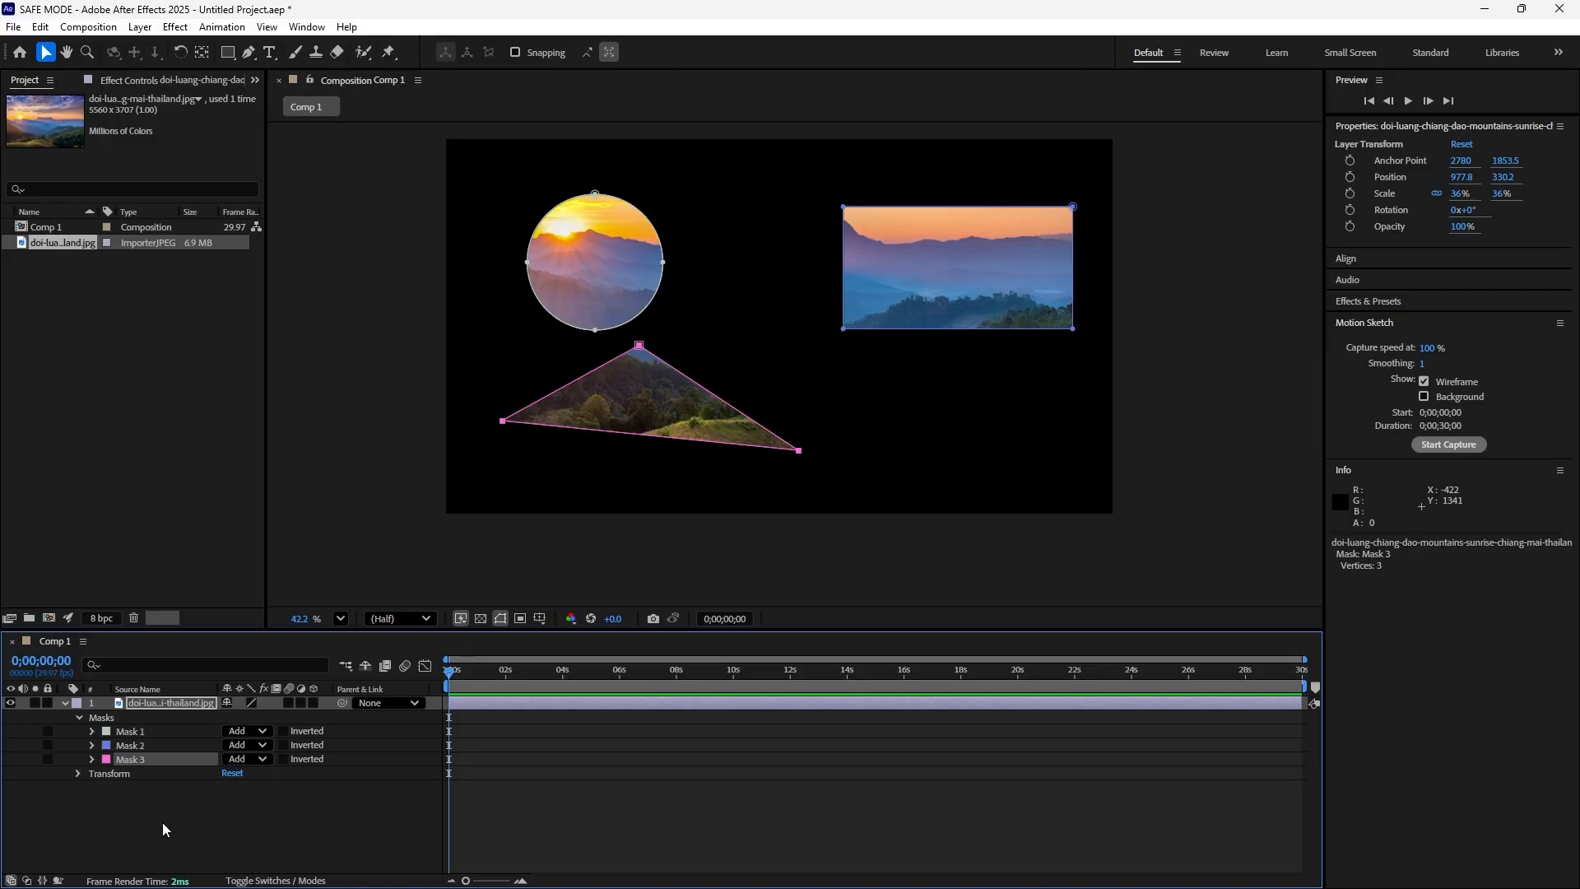
pyautogui.click(162, 822)
pyautogui.click(148, 761)
pyautogui.click(146, 795)
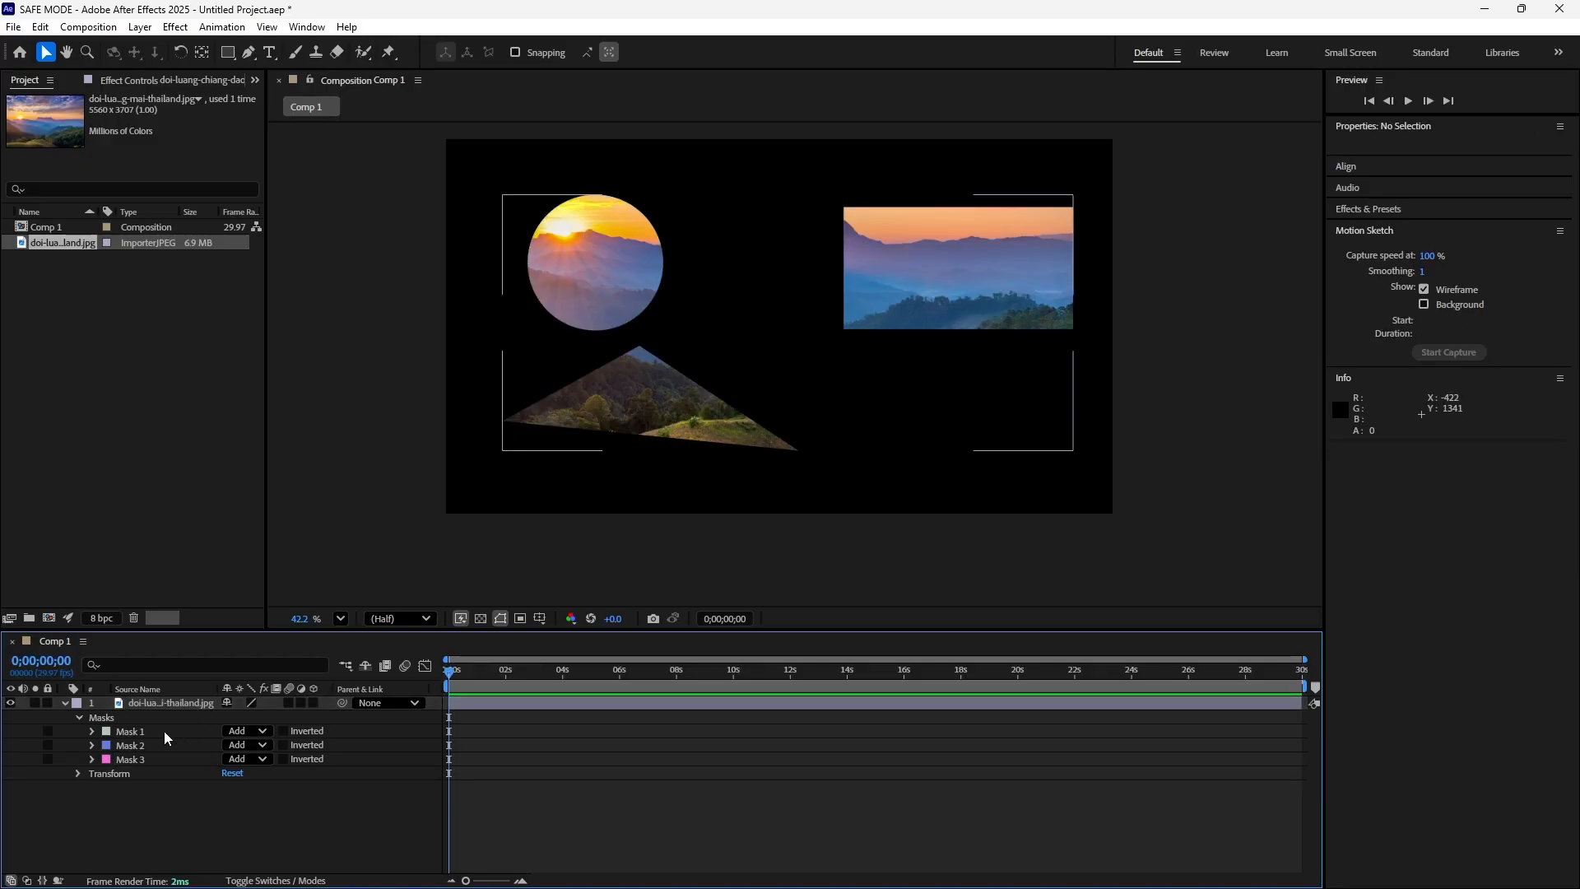
pyautogui.click(92, 731)
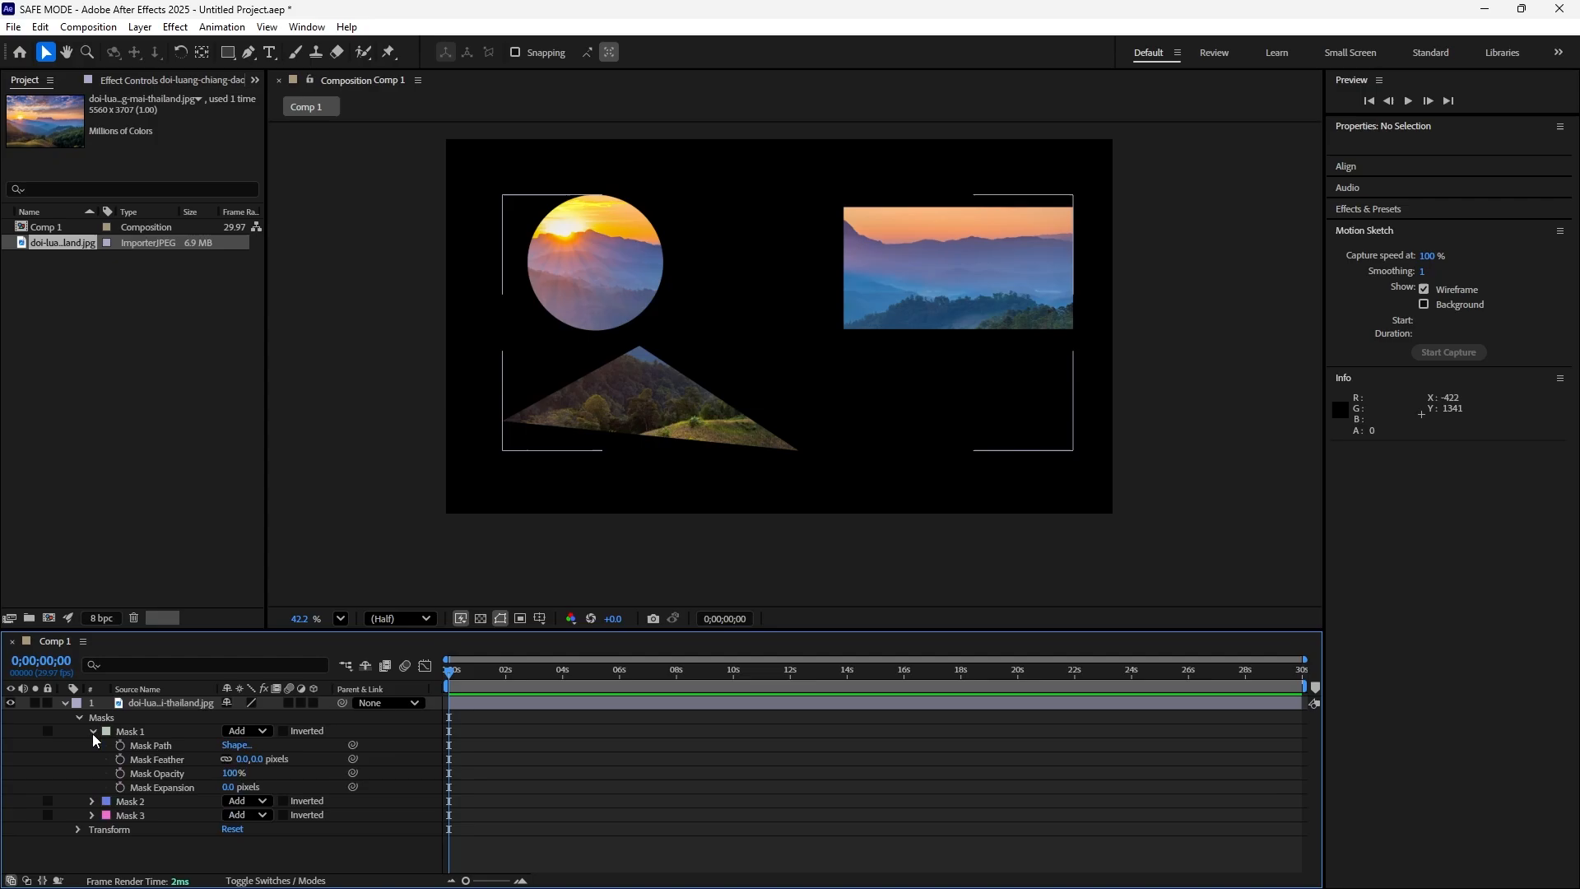
pyautogui.click(140, 733)
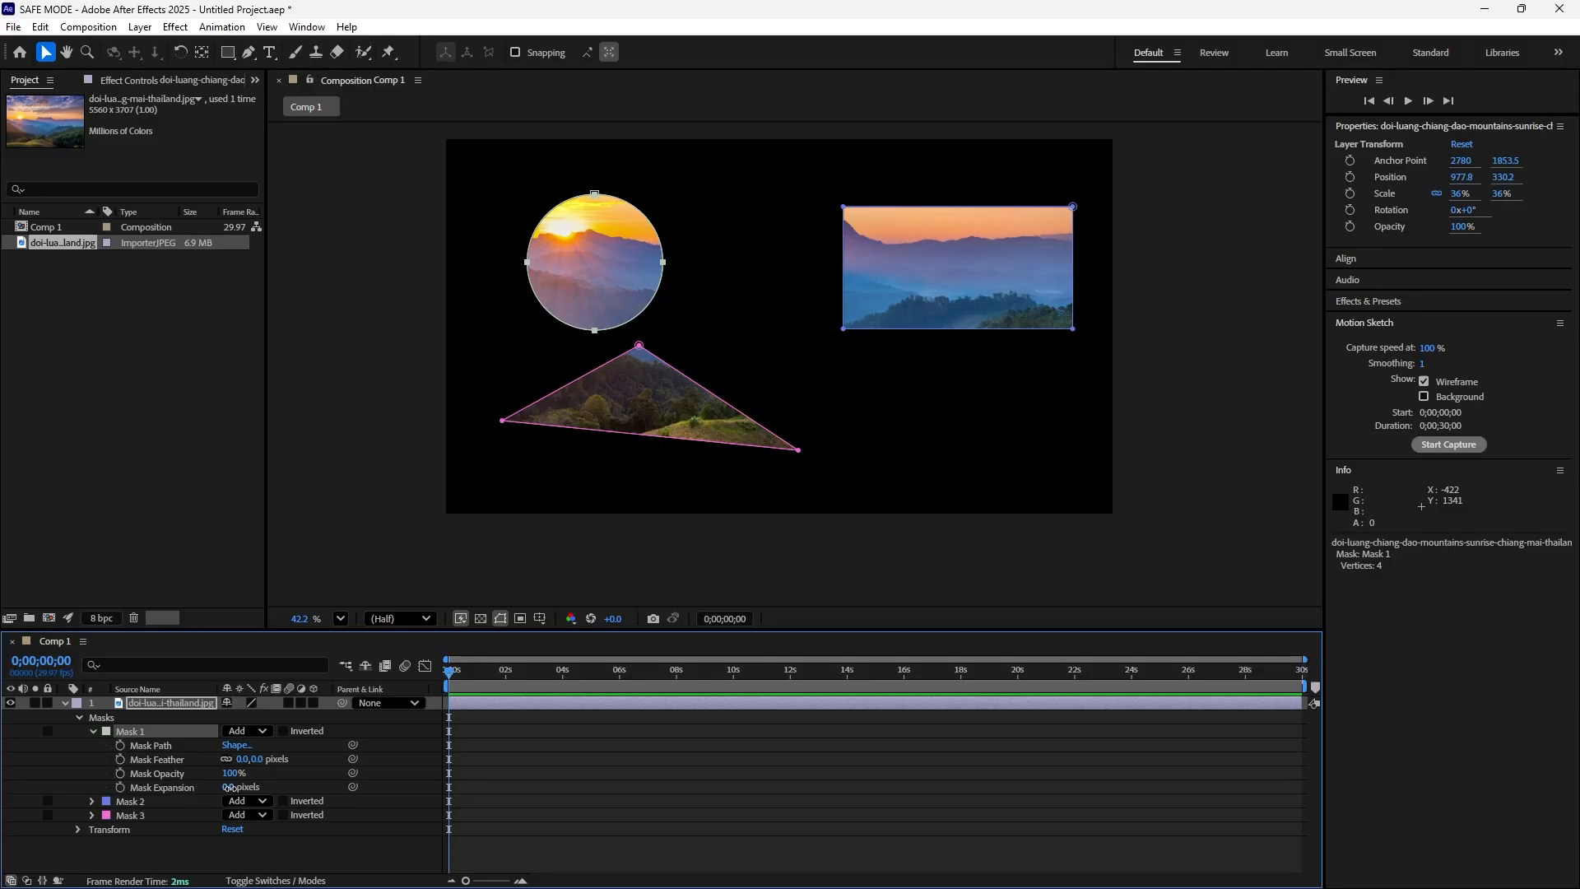
# Try a mask expansion of -8 pixels and a mask opacity of 29% on the circular mask, undoing each change.
pyautogui.moveTo(231, 787); pyautogui.dragTo(190, 758)
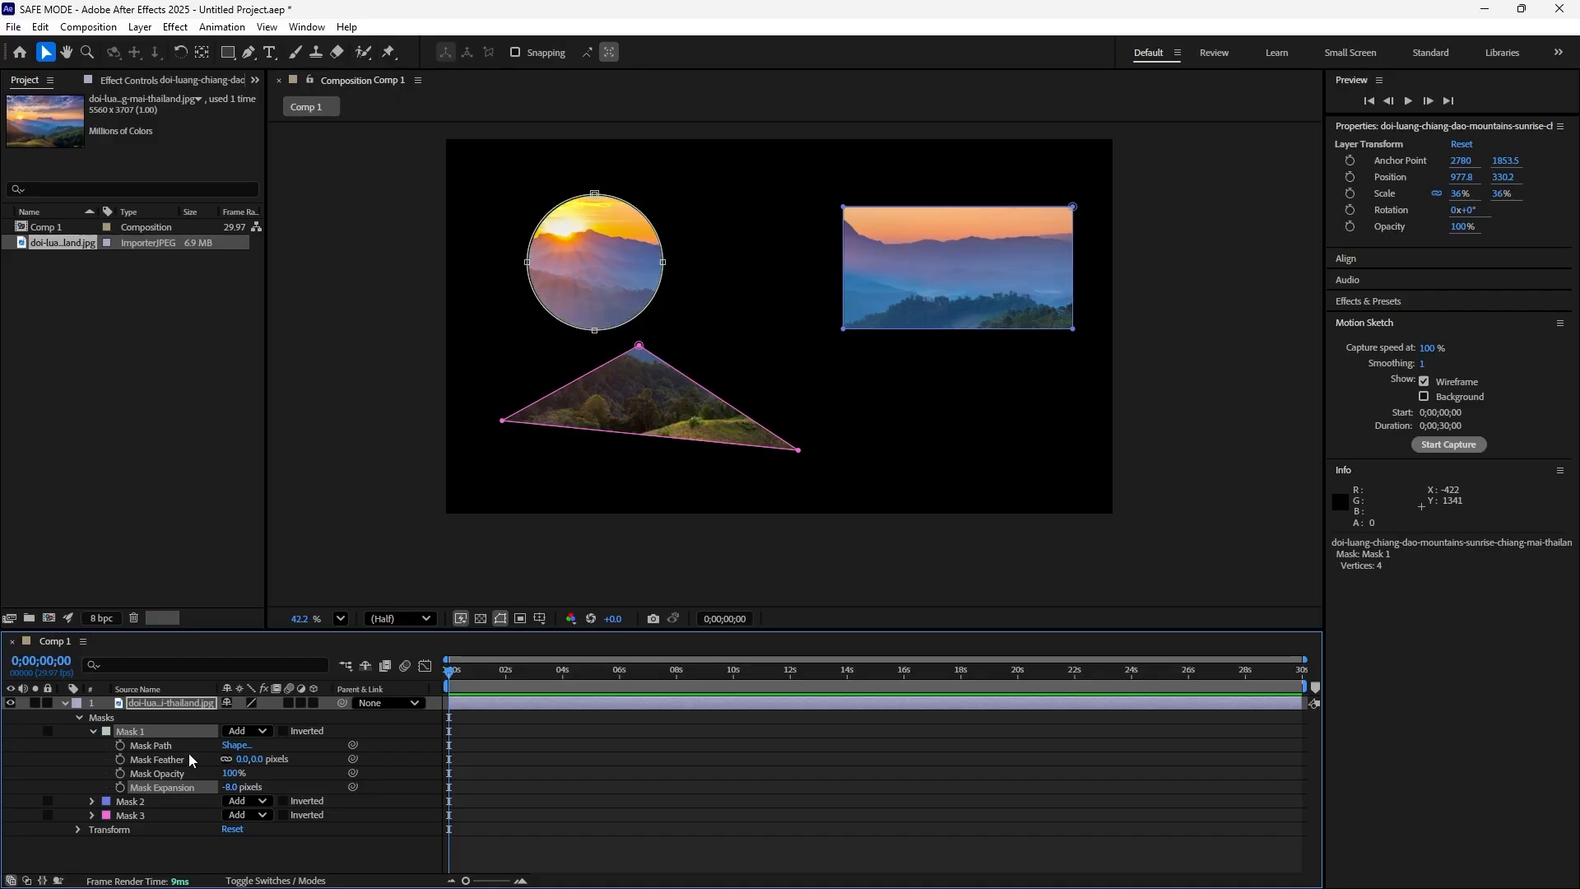
pyautogui.hotkey('ctrl', 'z')
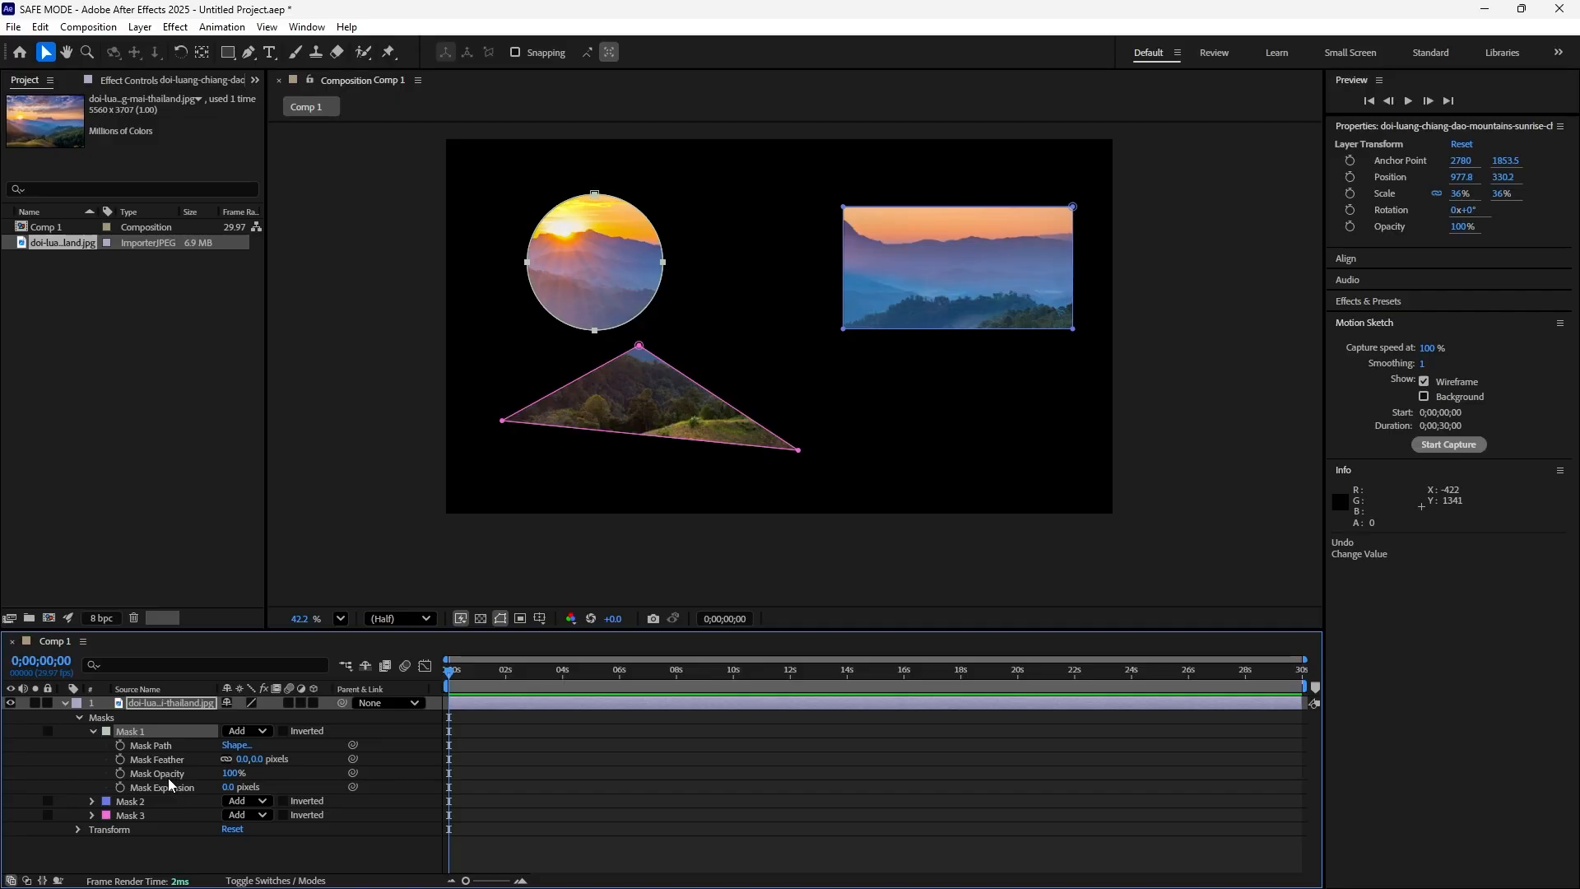
pyautogui.click(246, 773)
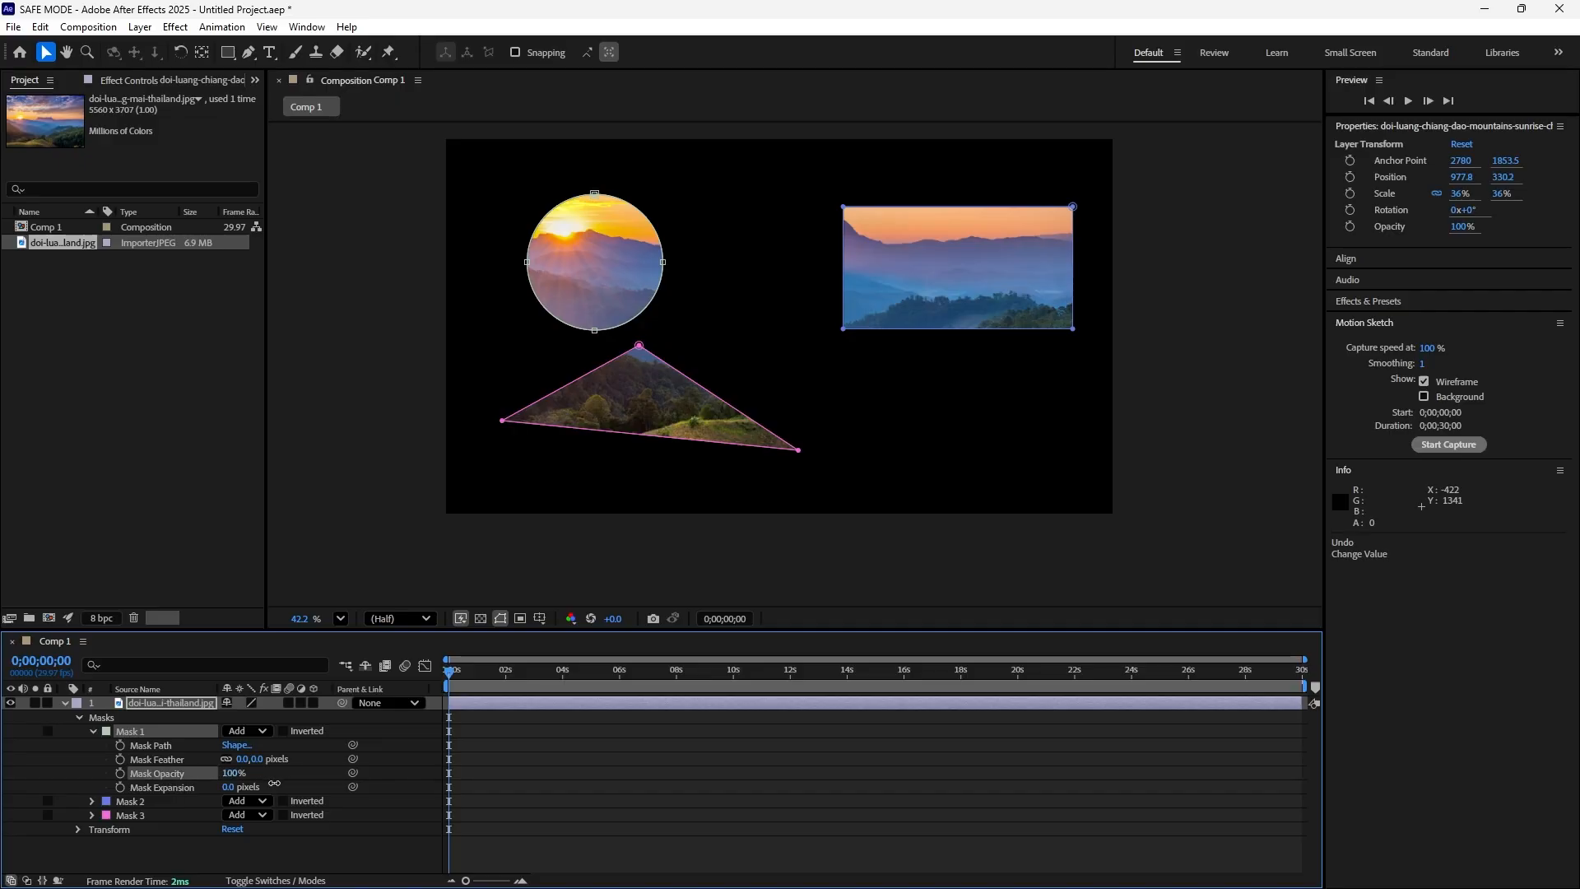
pyautogui.moveTo(272, 782); pyautogui.dragTo(159, 732)
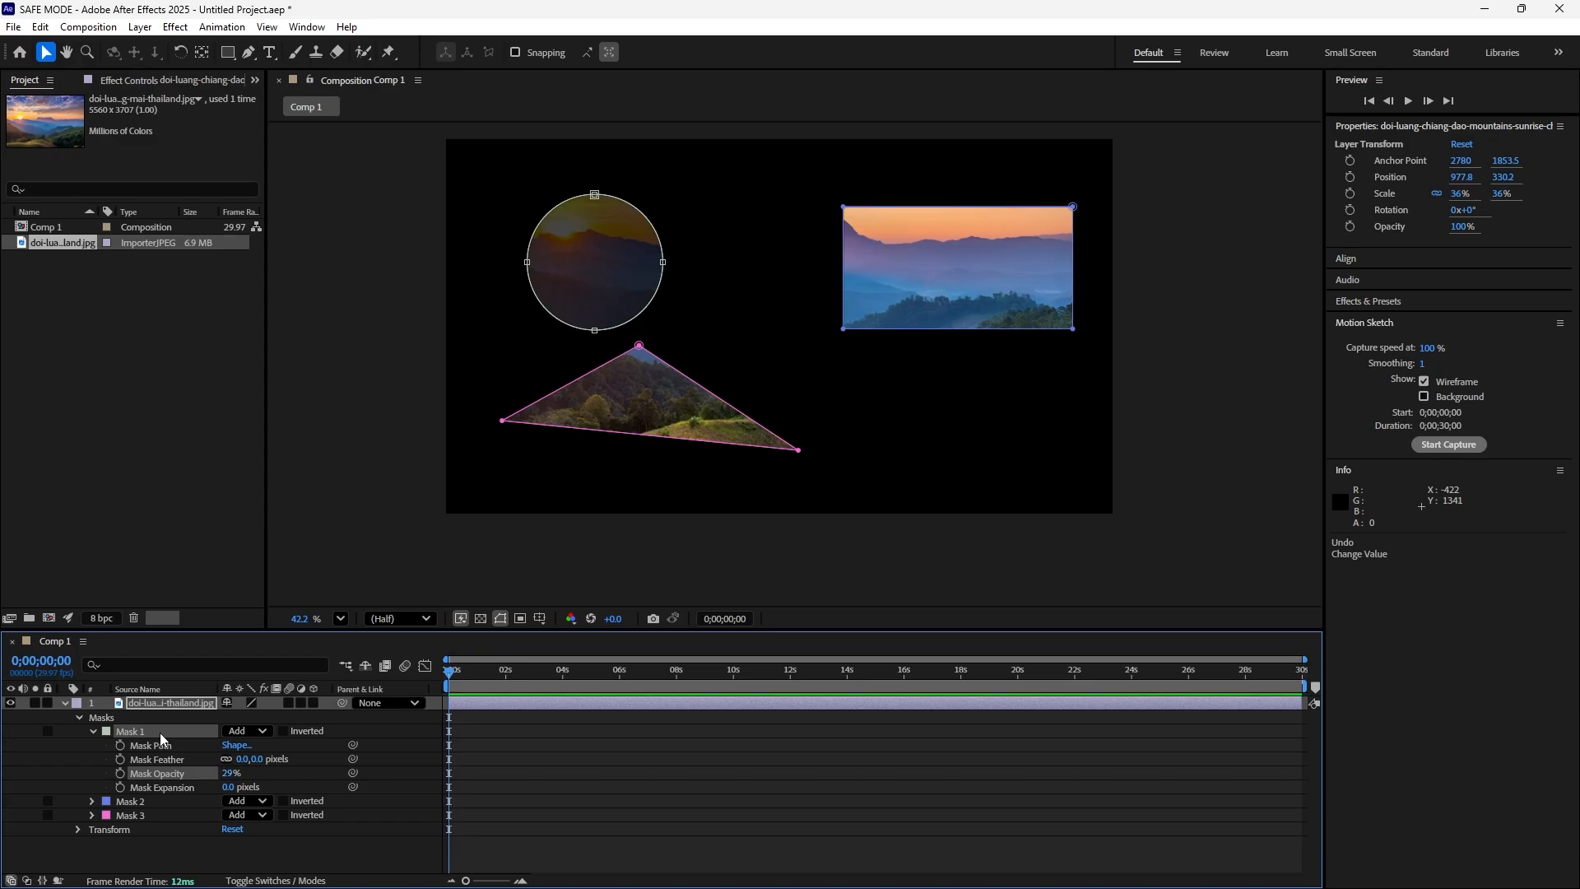
pyautogui.hotkey('ctrl', 'z')
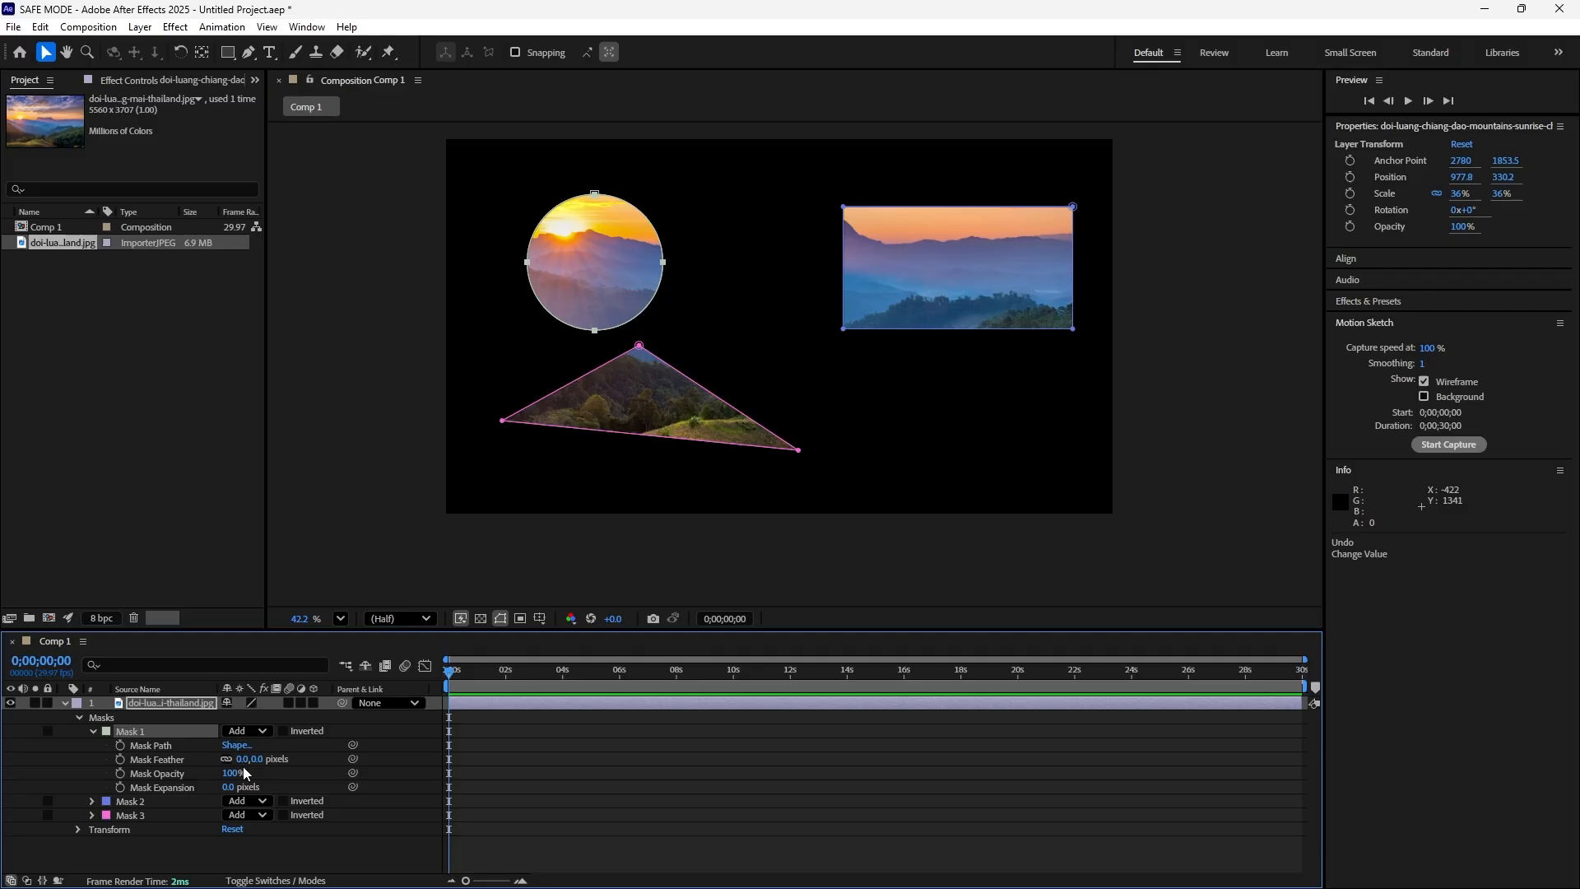
# Soften the circular mask's edge with a mask feather of 196 pixels, and deselect the layer to view the result.
pyautogui.moveTo(246, 760)
pyautogui.mouseDown()
pyautogui.moveTo(290, 768)
pyautogui.moveTo(223, 758)
pyautogui.moveTo(245, 764)
pyautogui.mouseUp()
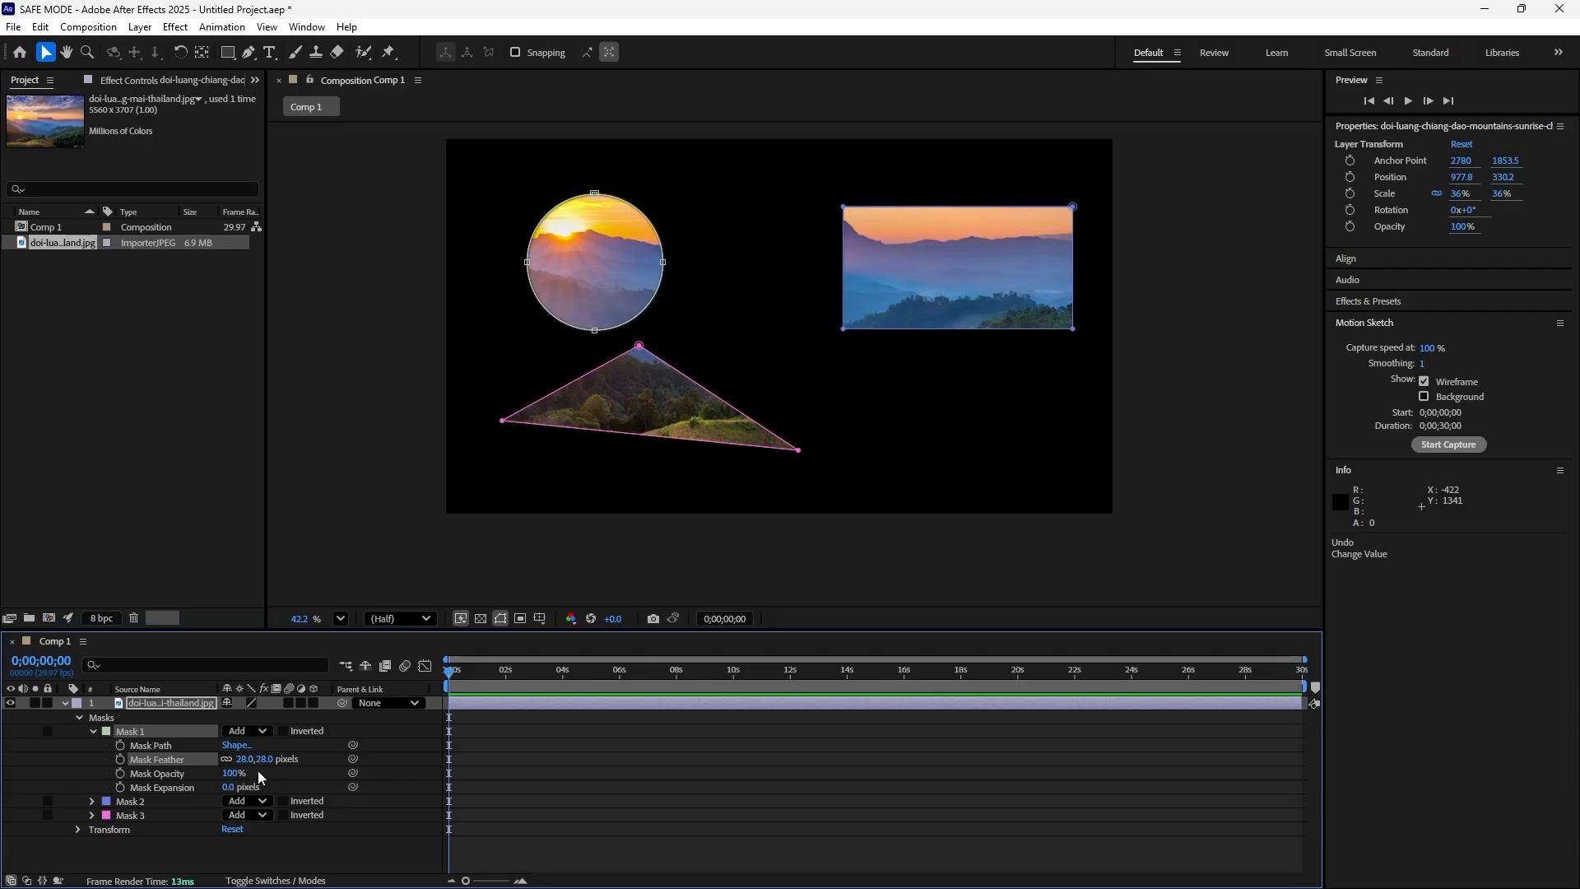
pyautogui.moveTo(241, 758); pyautogui.dragTo(367, 755)
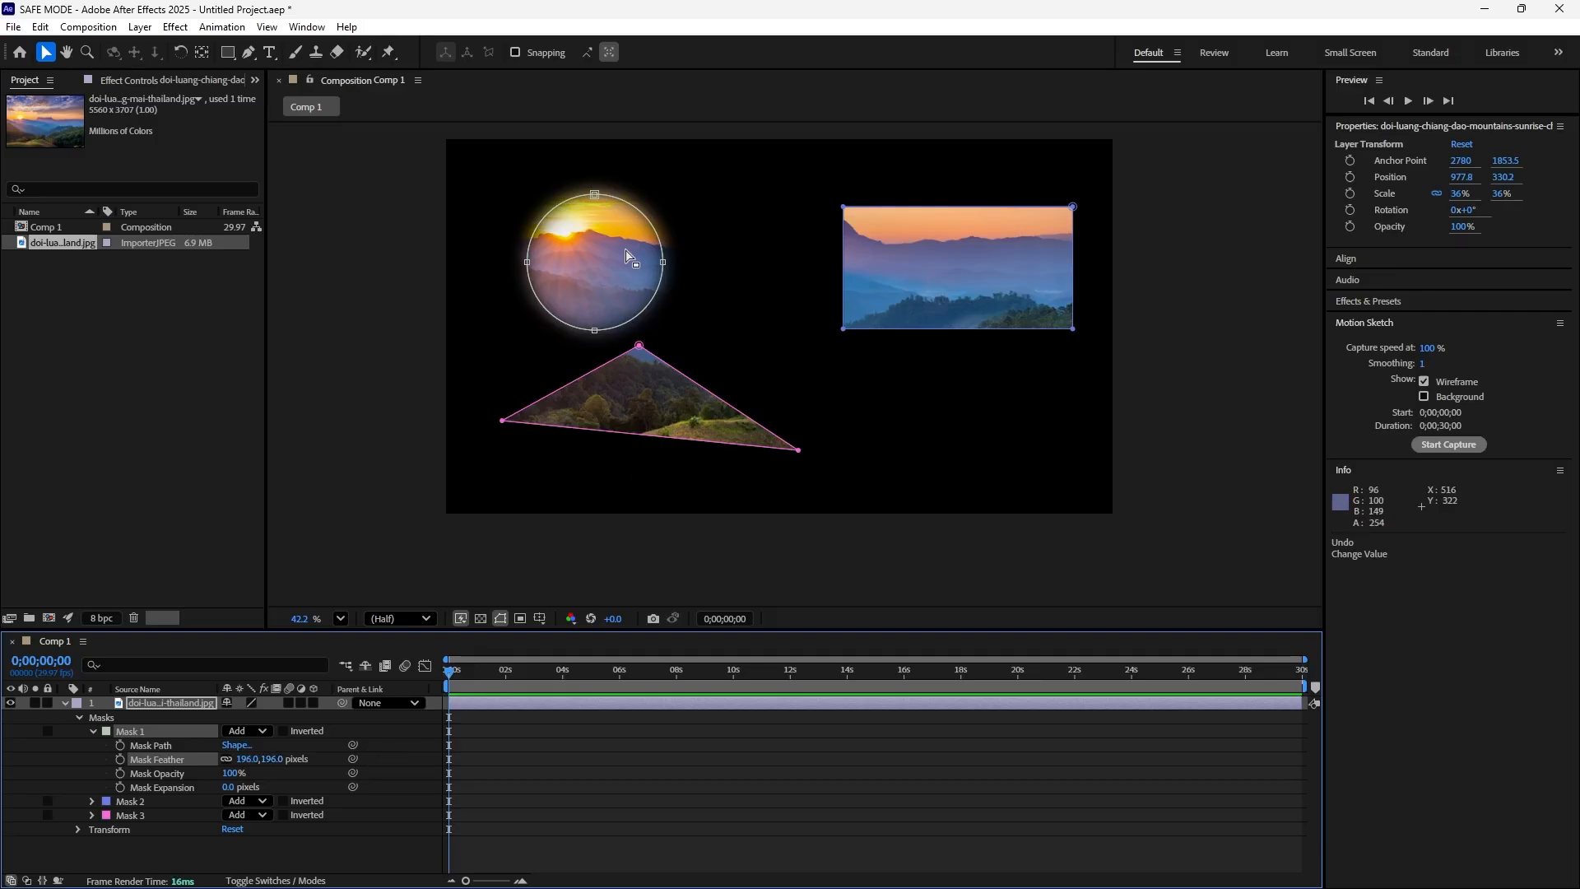
pyautogui.click(377, 367)
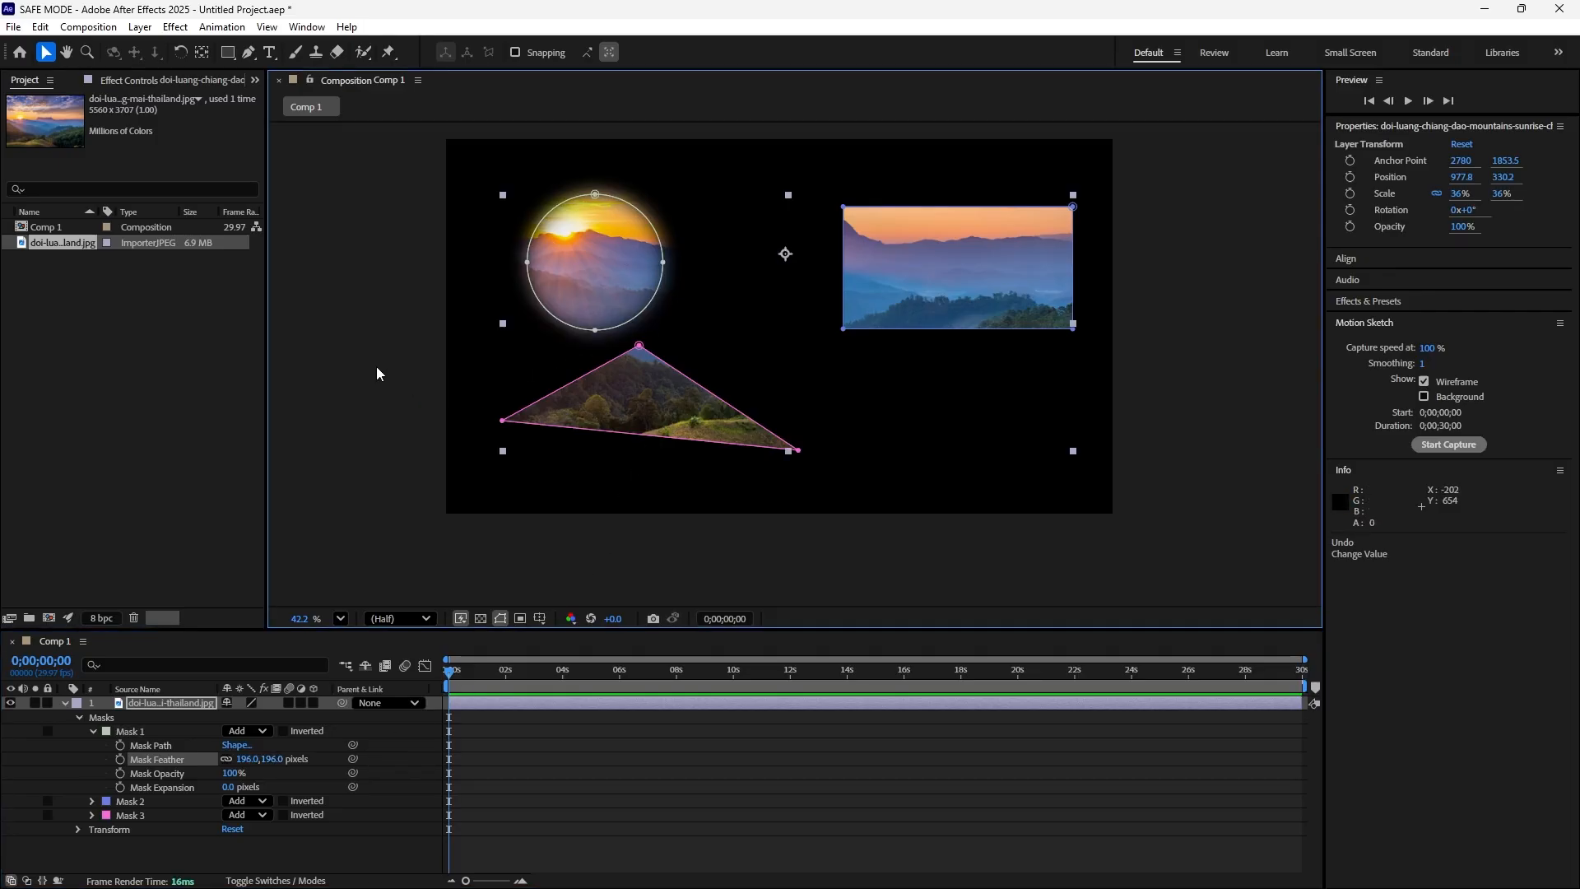
pyautogui.click(383, 371)
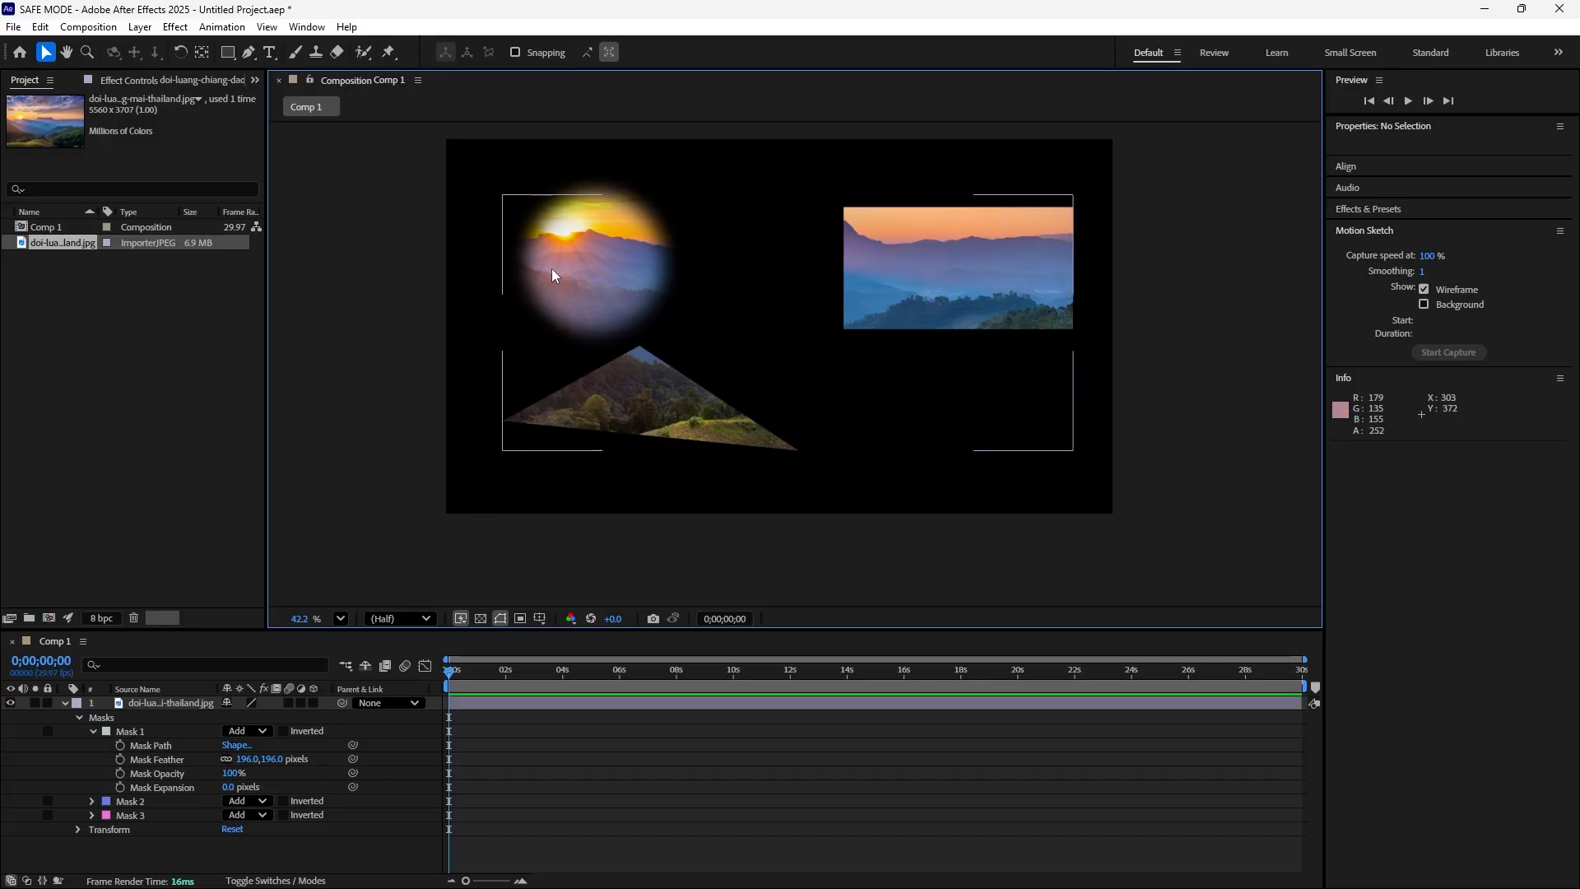
# Set the circular mask's feather to 0 pixels and select its Mask Path property.
pyautogui.click(594, 285)
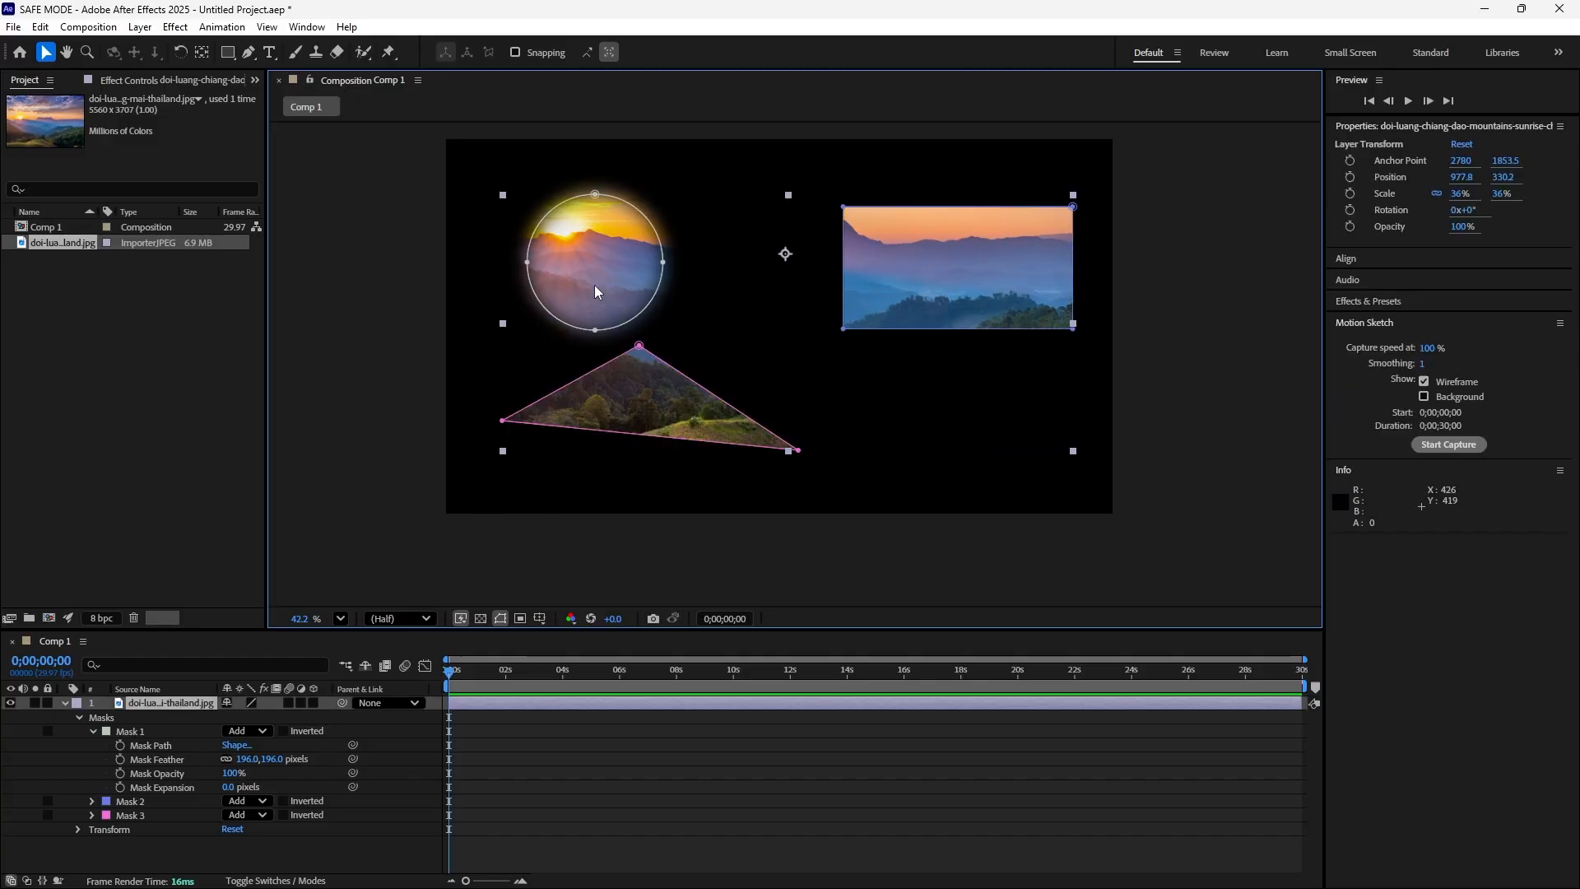
pyautogui.click(252, 758)
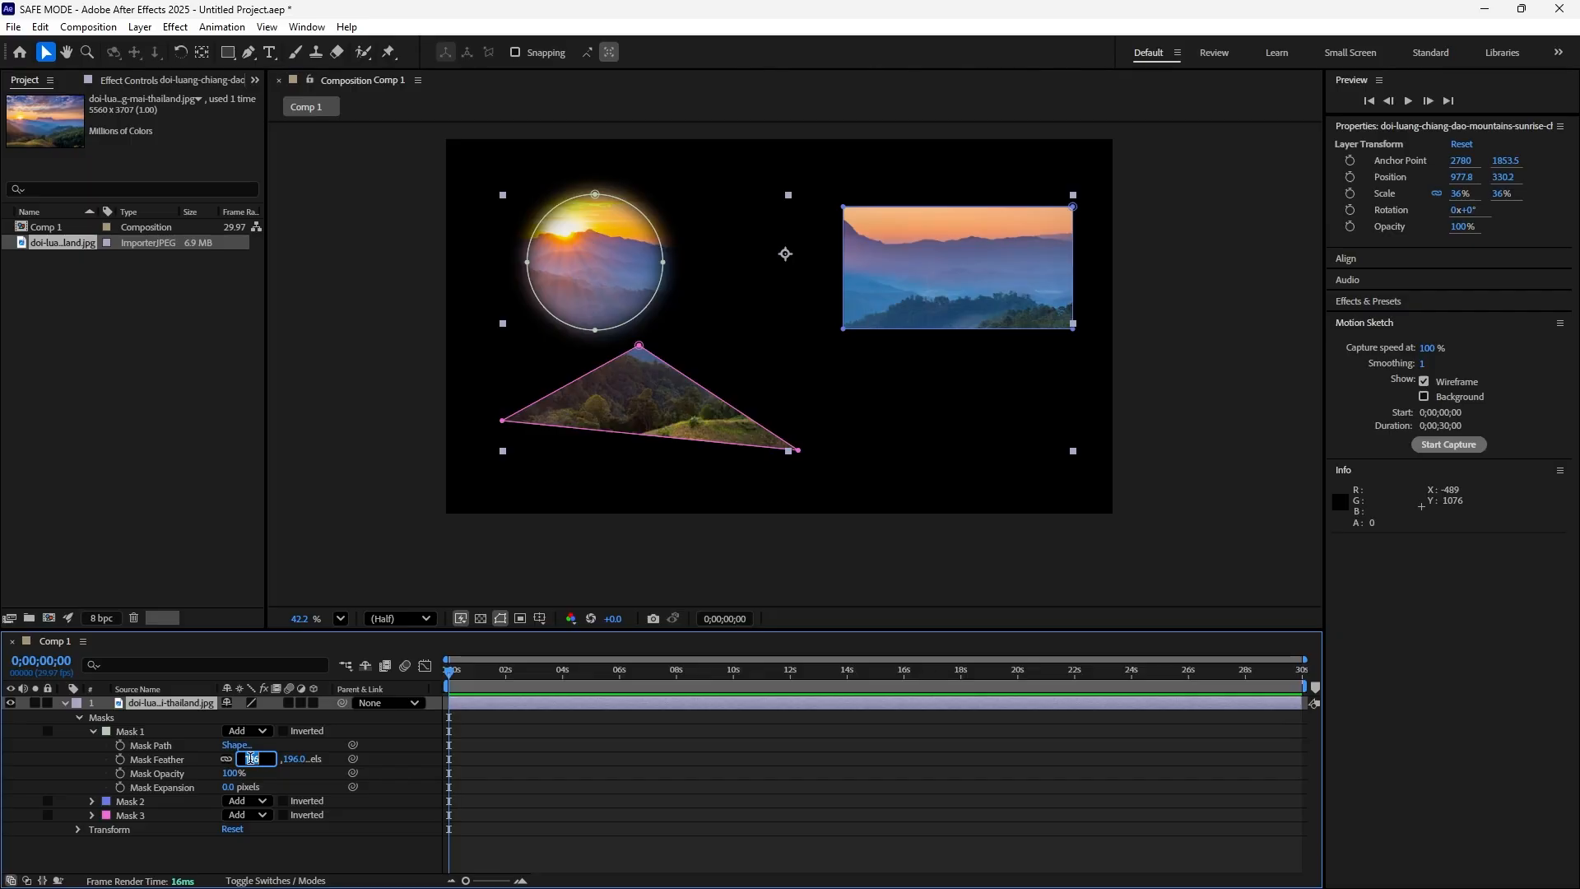
pyautogui.write('0')
pyautogui.press('Return')
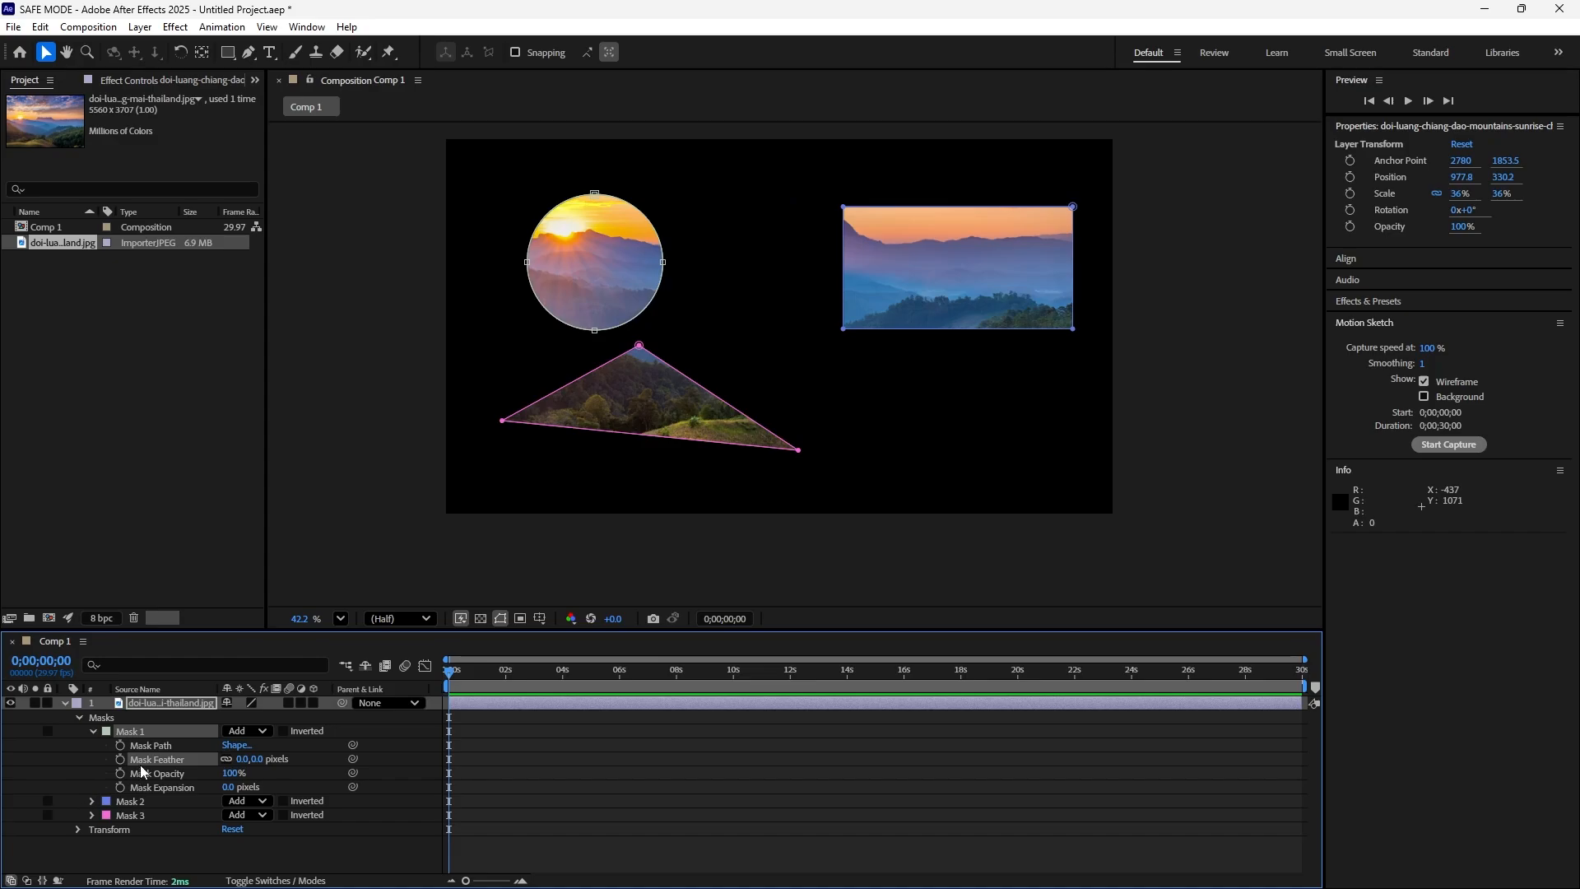
pyautogui.click(160, 747)
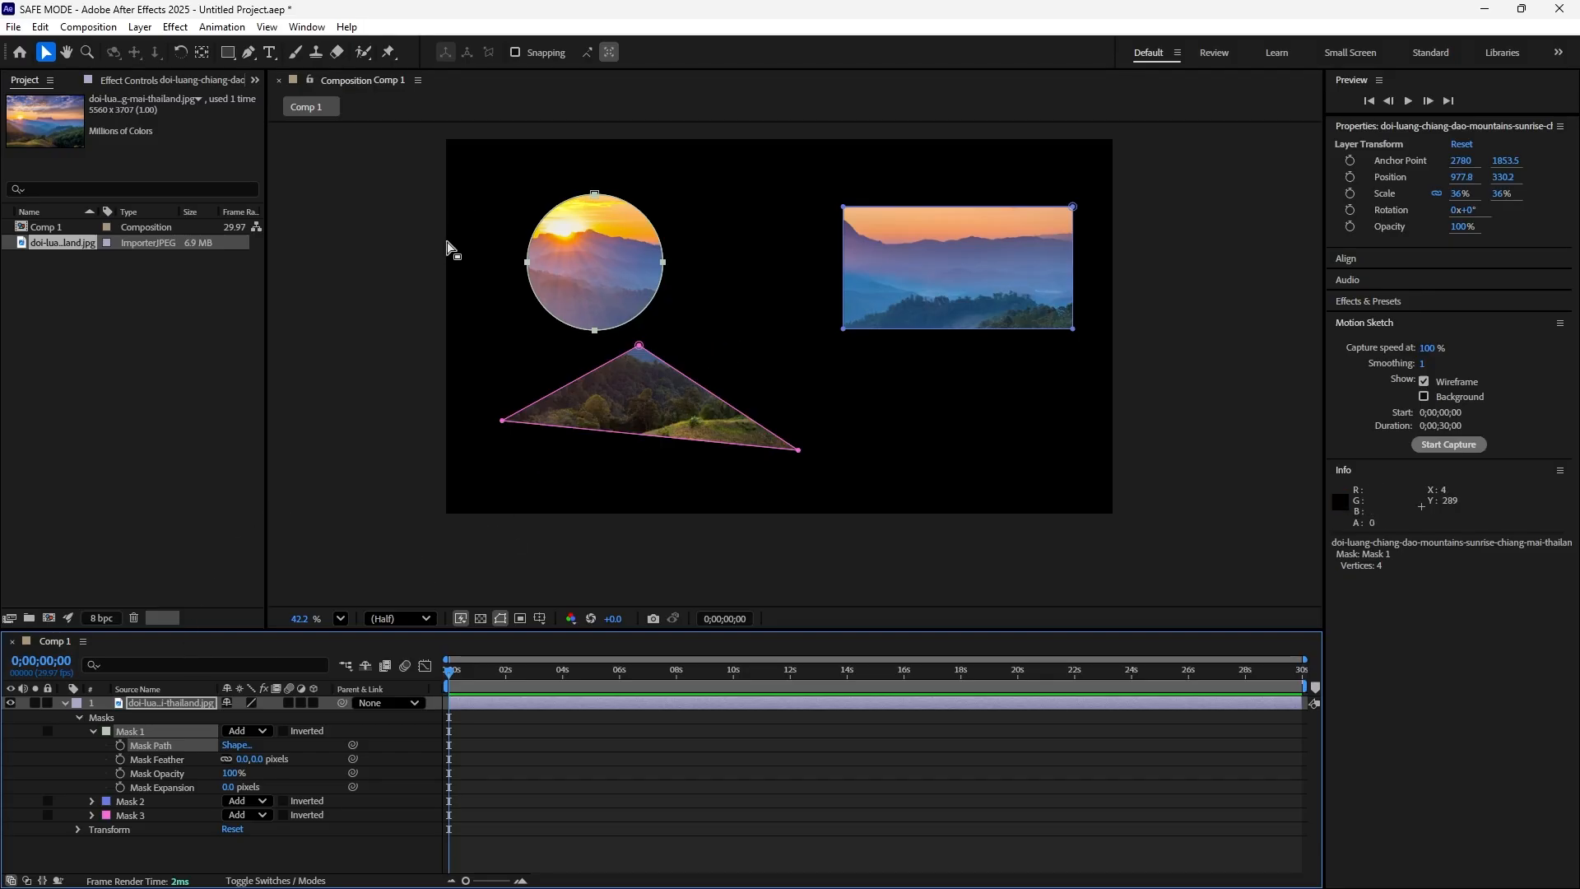
# Move the landscape layer with all three masks slightly up, to about position 968, 292.
pyautogui.doubleClick(580, 260)
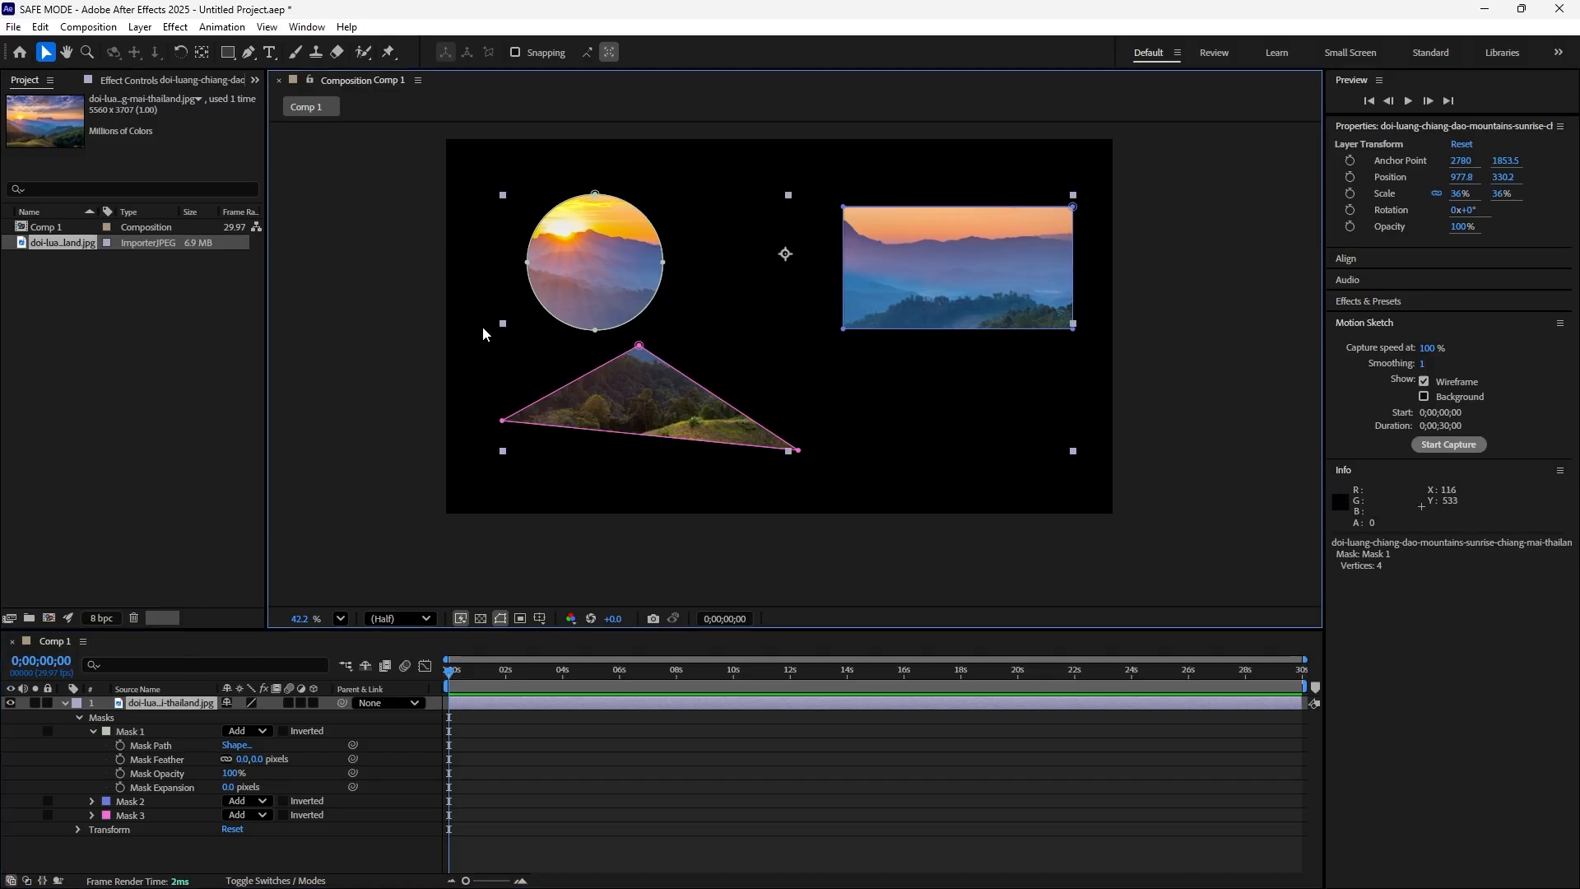
pyautogui.click(403, 358)
pyautogui.doubleClick(650, 273)
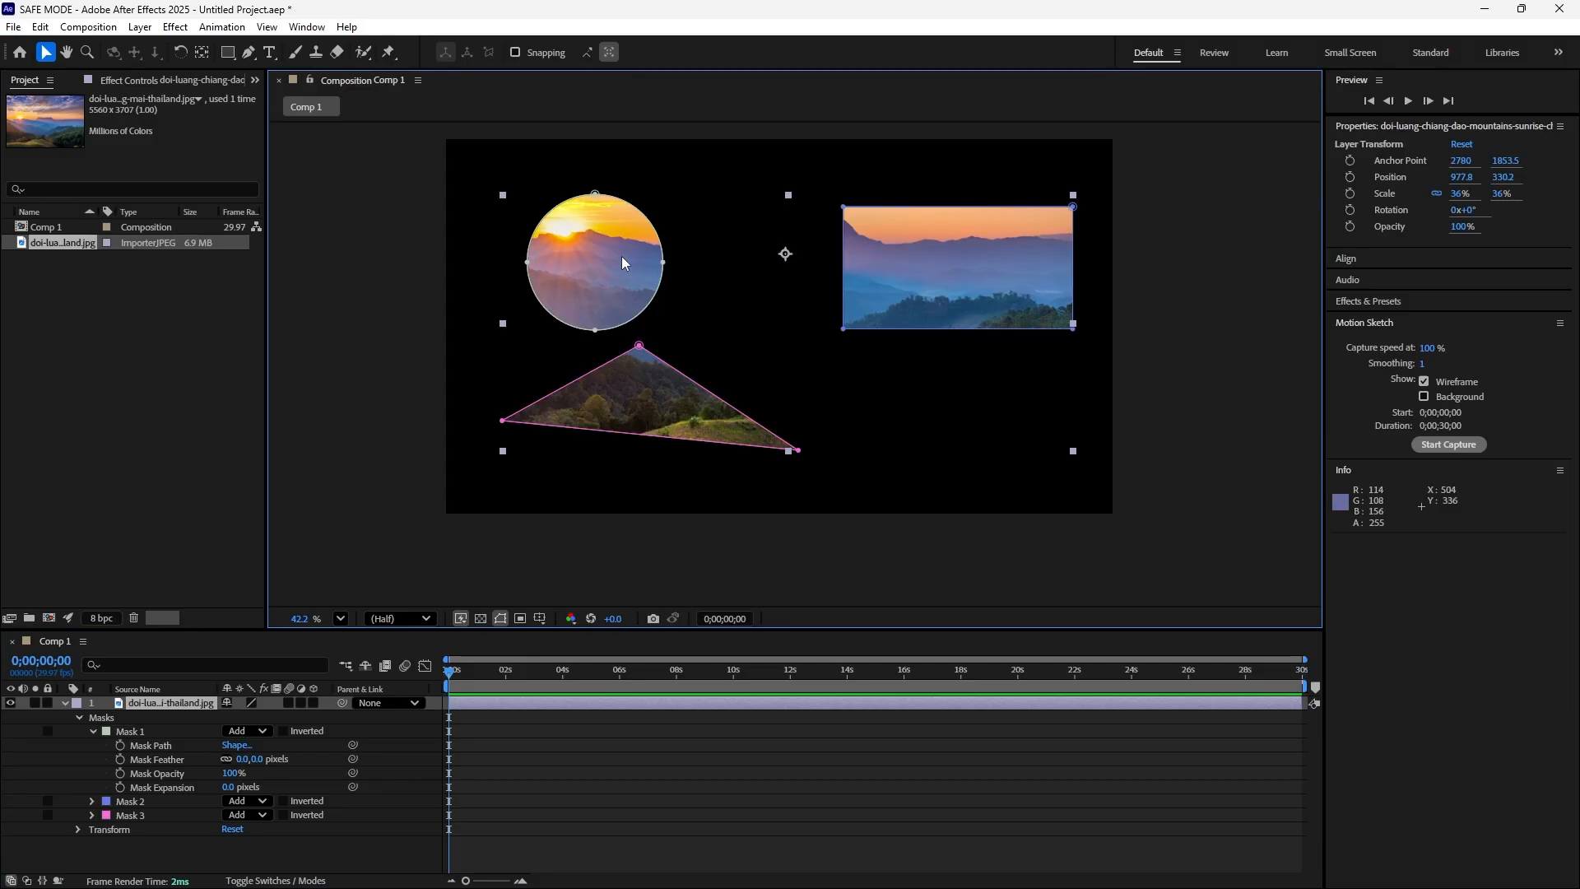
pyautogui.click(384, 314)
pyautogui.doubleClick(949, 286)
pyautogui.moveTo(949, 288)
pyautogui.mouseDown()
pyautogui.moveTo(866, 306)
pyautogui.moveTo(946, 275)
pyautogui.mouseUp()
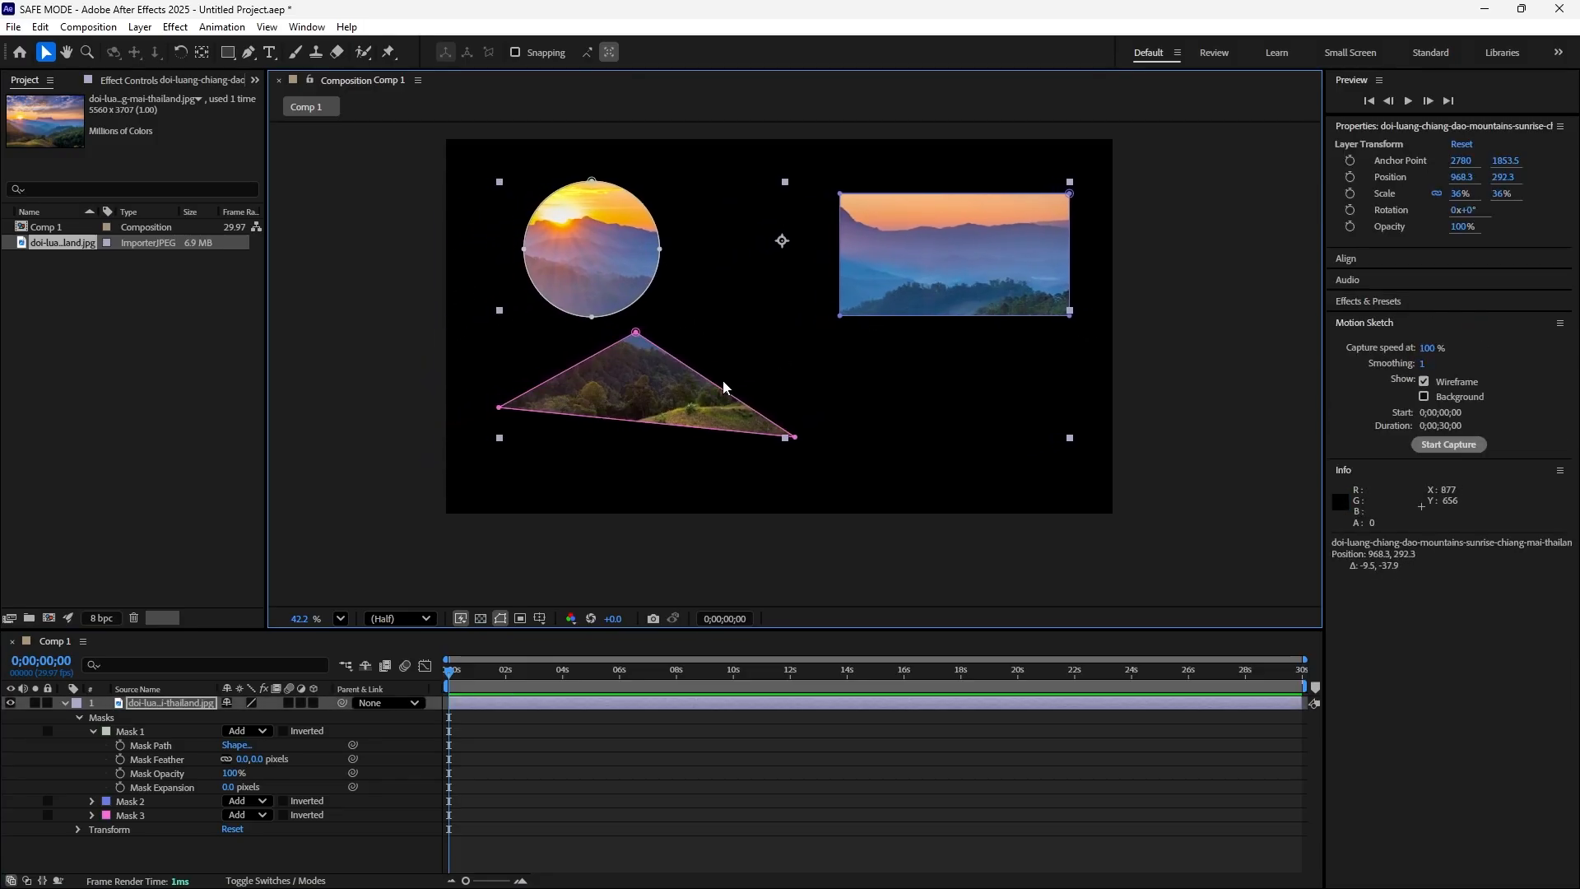
# Delete the triangular Mask 3 and rectangular Mask 2, and move the circle-masked layer to about position 1141, 344.
pyautogui.click(93, 730)
pyautogui.click(160, 760)
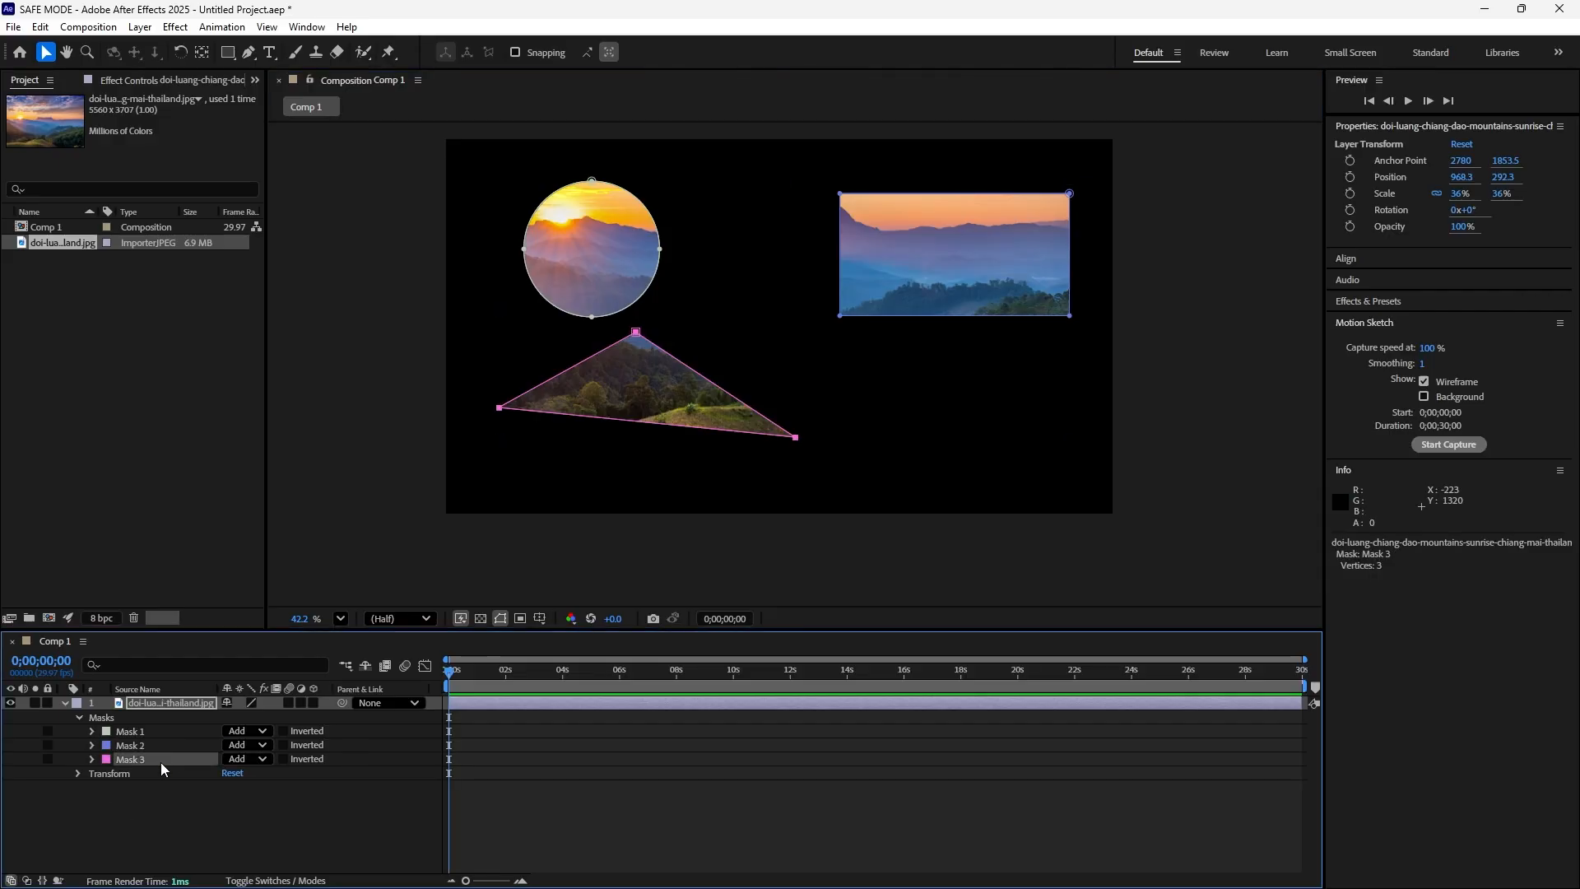
pyautogui.press('Delete')
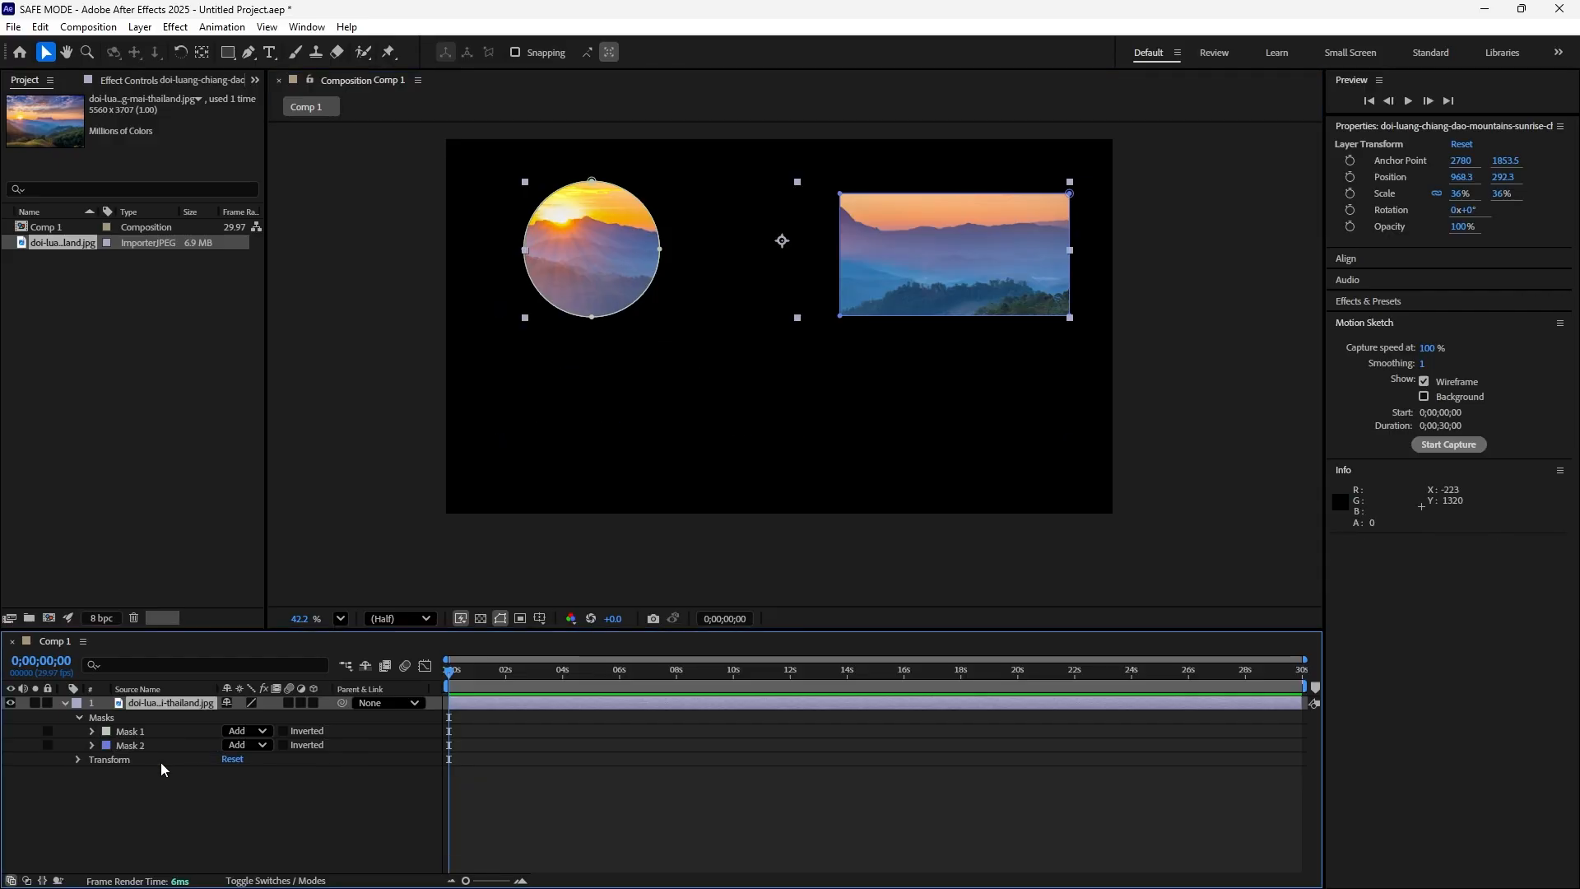
pyautogui.click(141, 745)
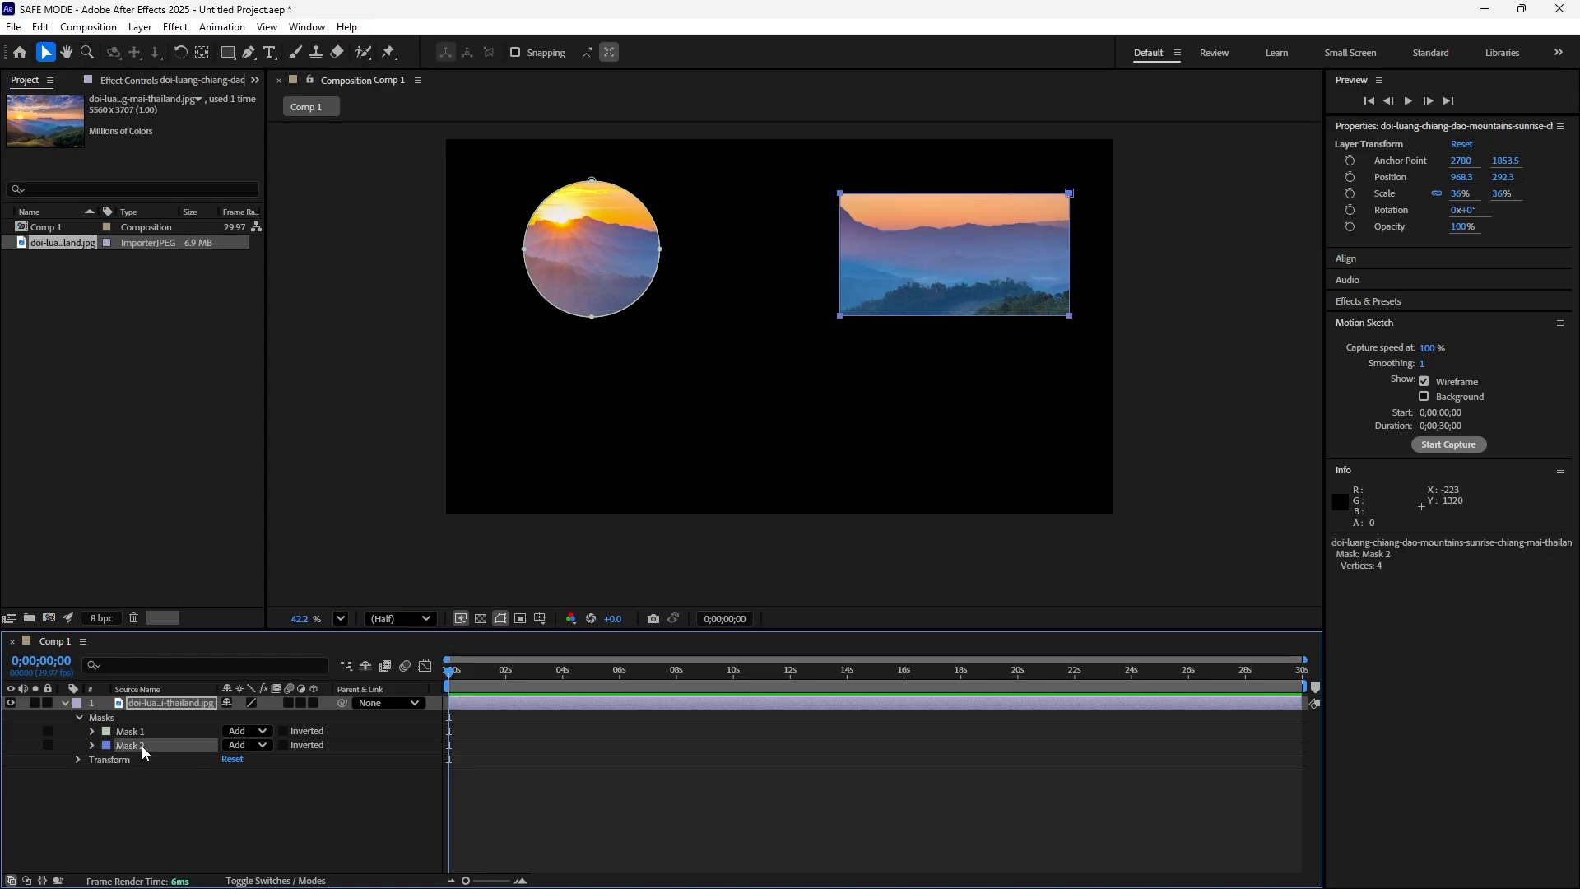
pyautogui.press('Delete')
pyautogui.moveTo(597, 284); pyautogui.dragTo(656, 288)
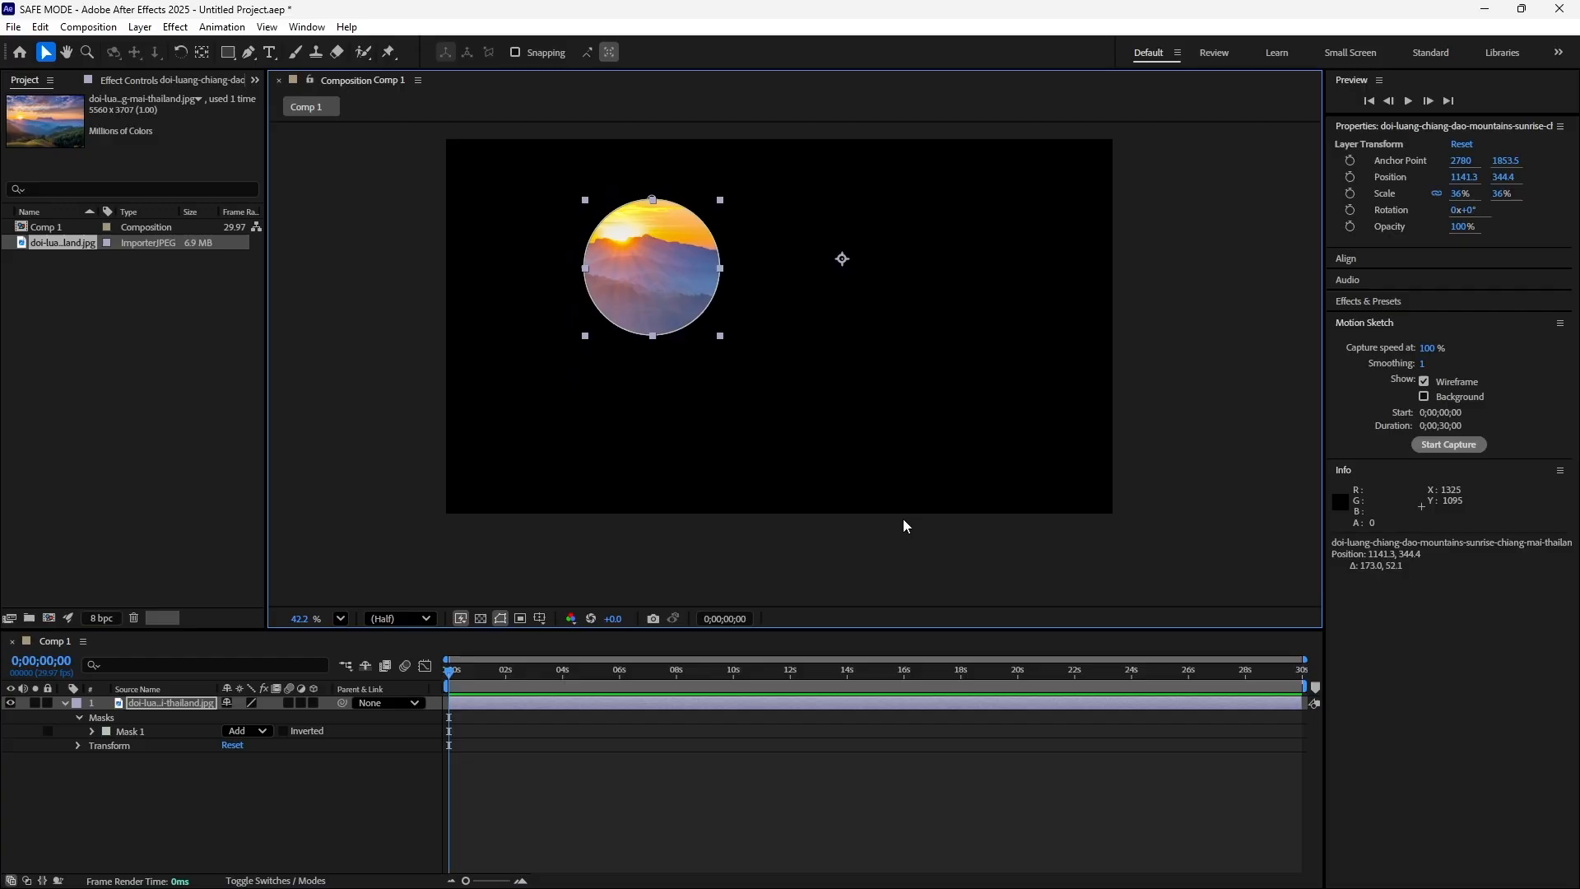
# Draw a rectangular mask about 1442 pixels wide overlapping the circle's lower-right part, and deselect the layer to view the combined shape.
pyautogui.click(232, 54)
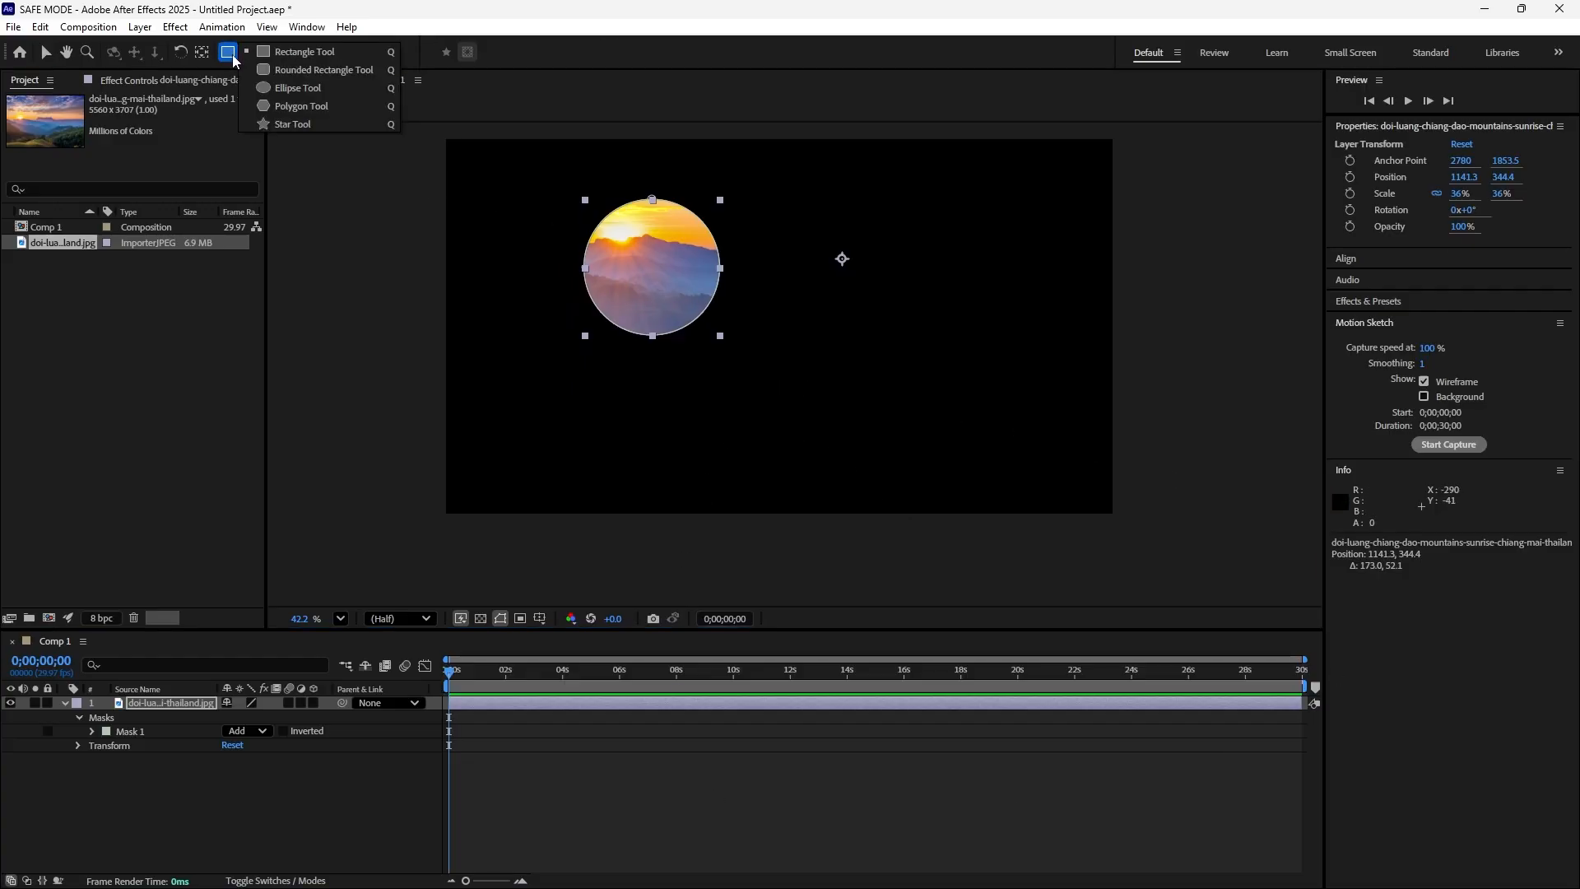
pyautogui.click(283, 57)
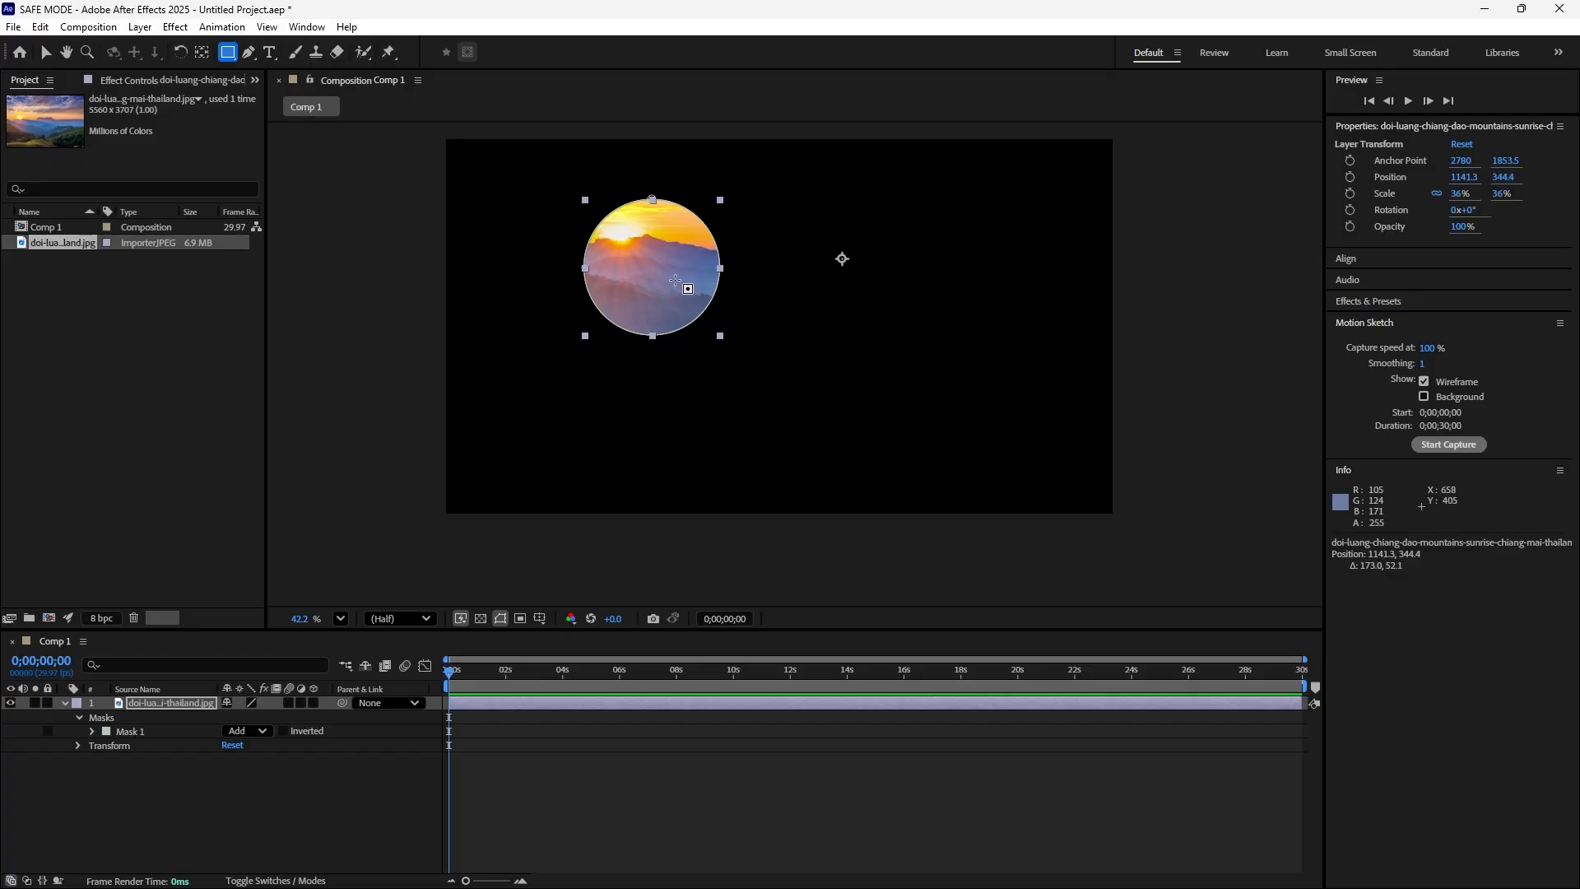
pyautogui.moveTo(668, 274); pyautogui.dragTo(849, 454)
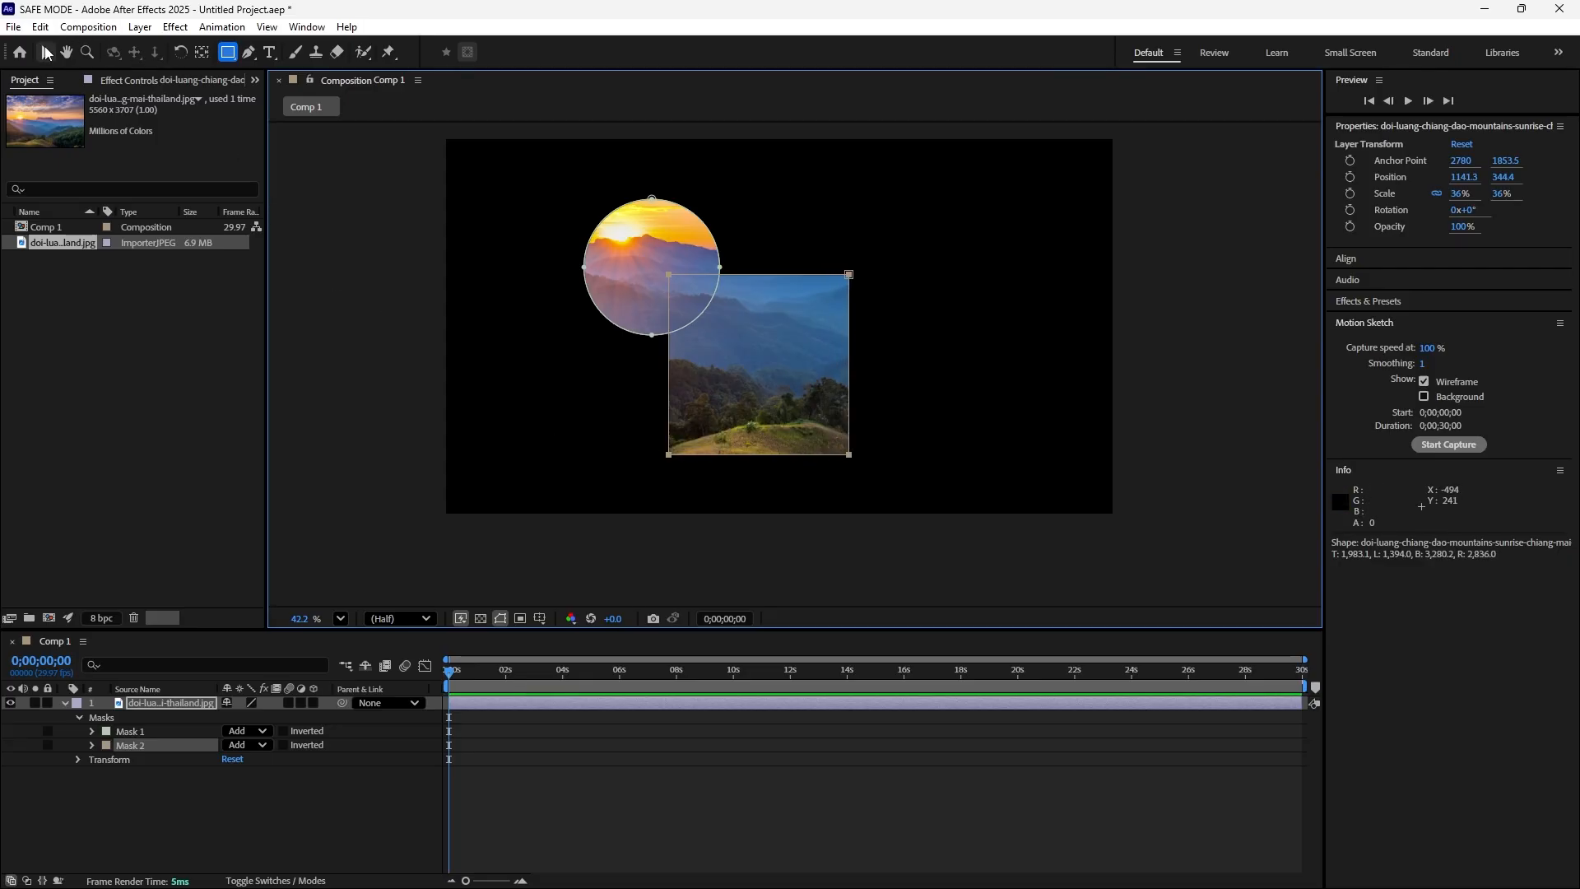
pyautogui.click(45, 52)
pyautogui.click(732, 388)
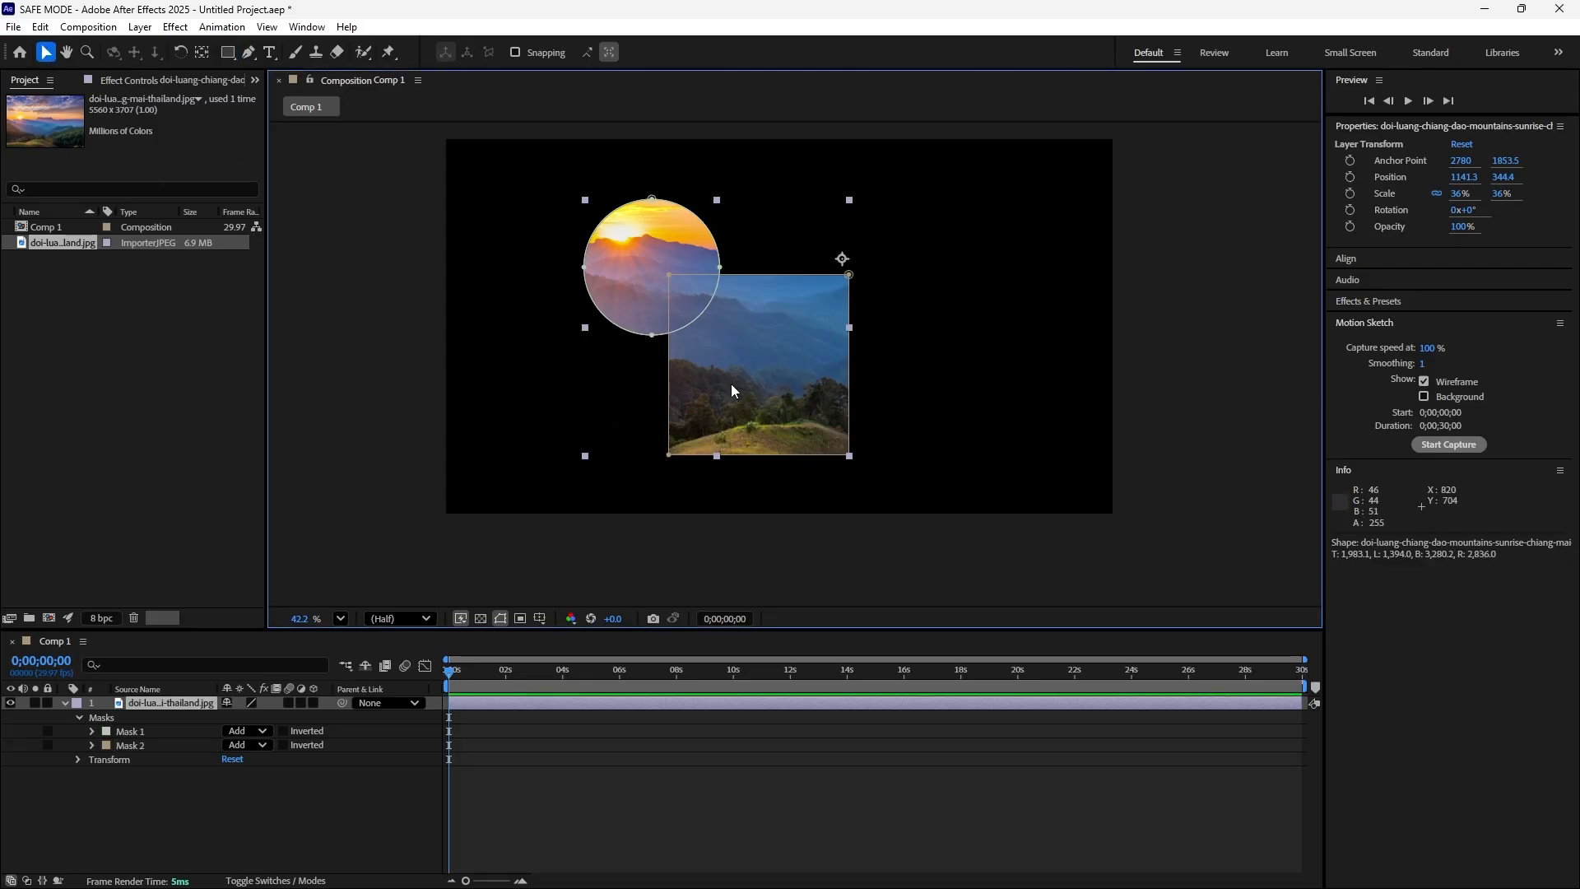
pyautogui.click(460, 341)
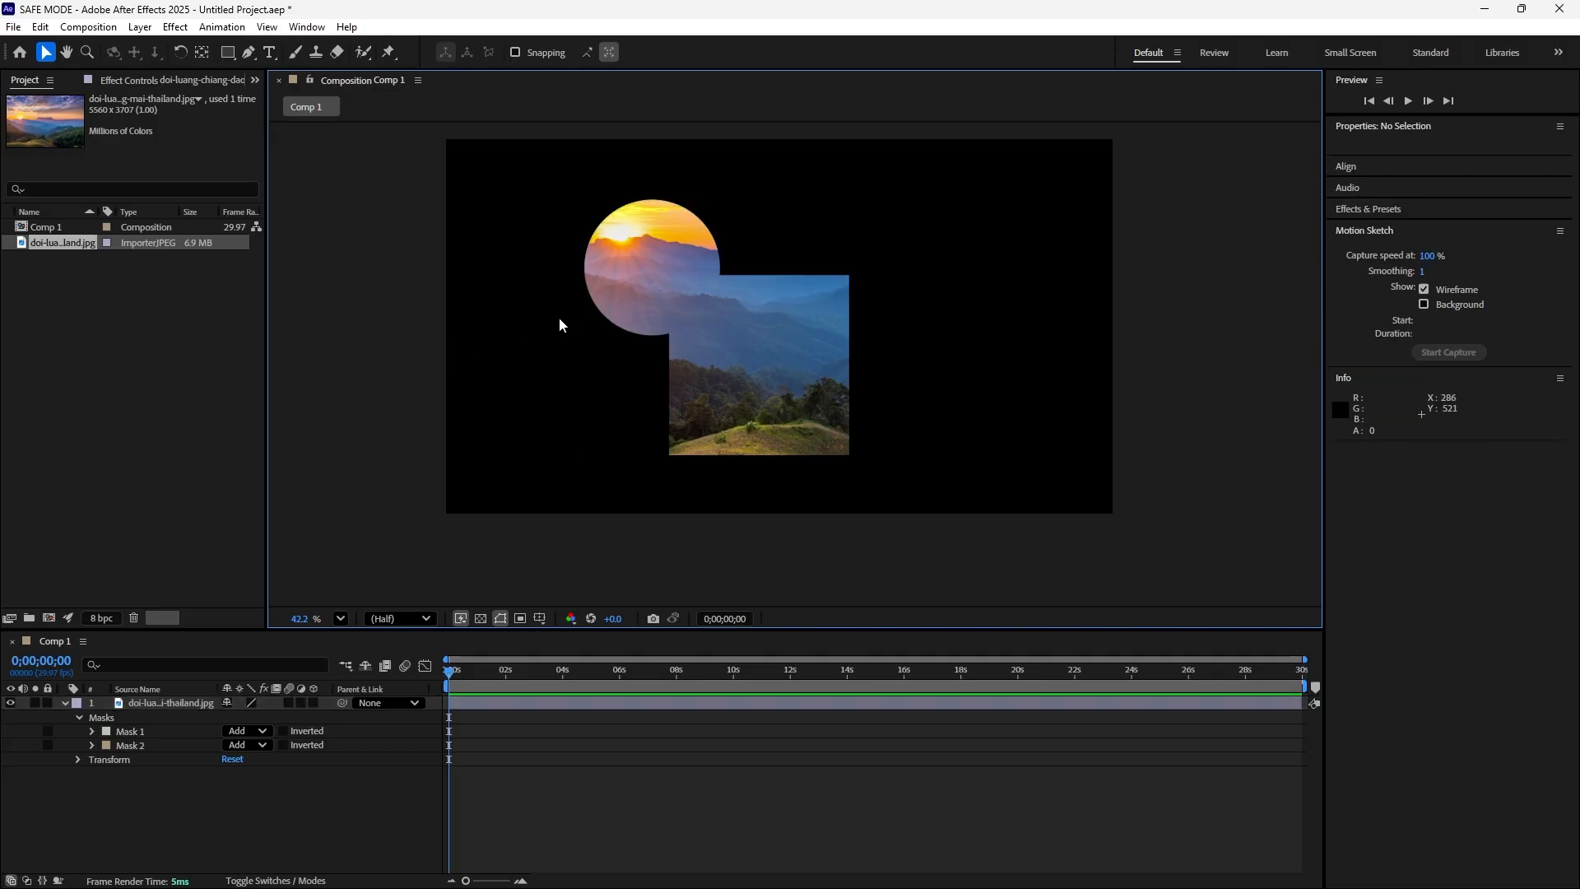
# Try the None and Subtract mask modes on the circular Mask 1, and undo both mode changes.
pyautogui.click(633, 311)
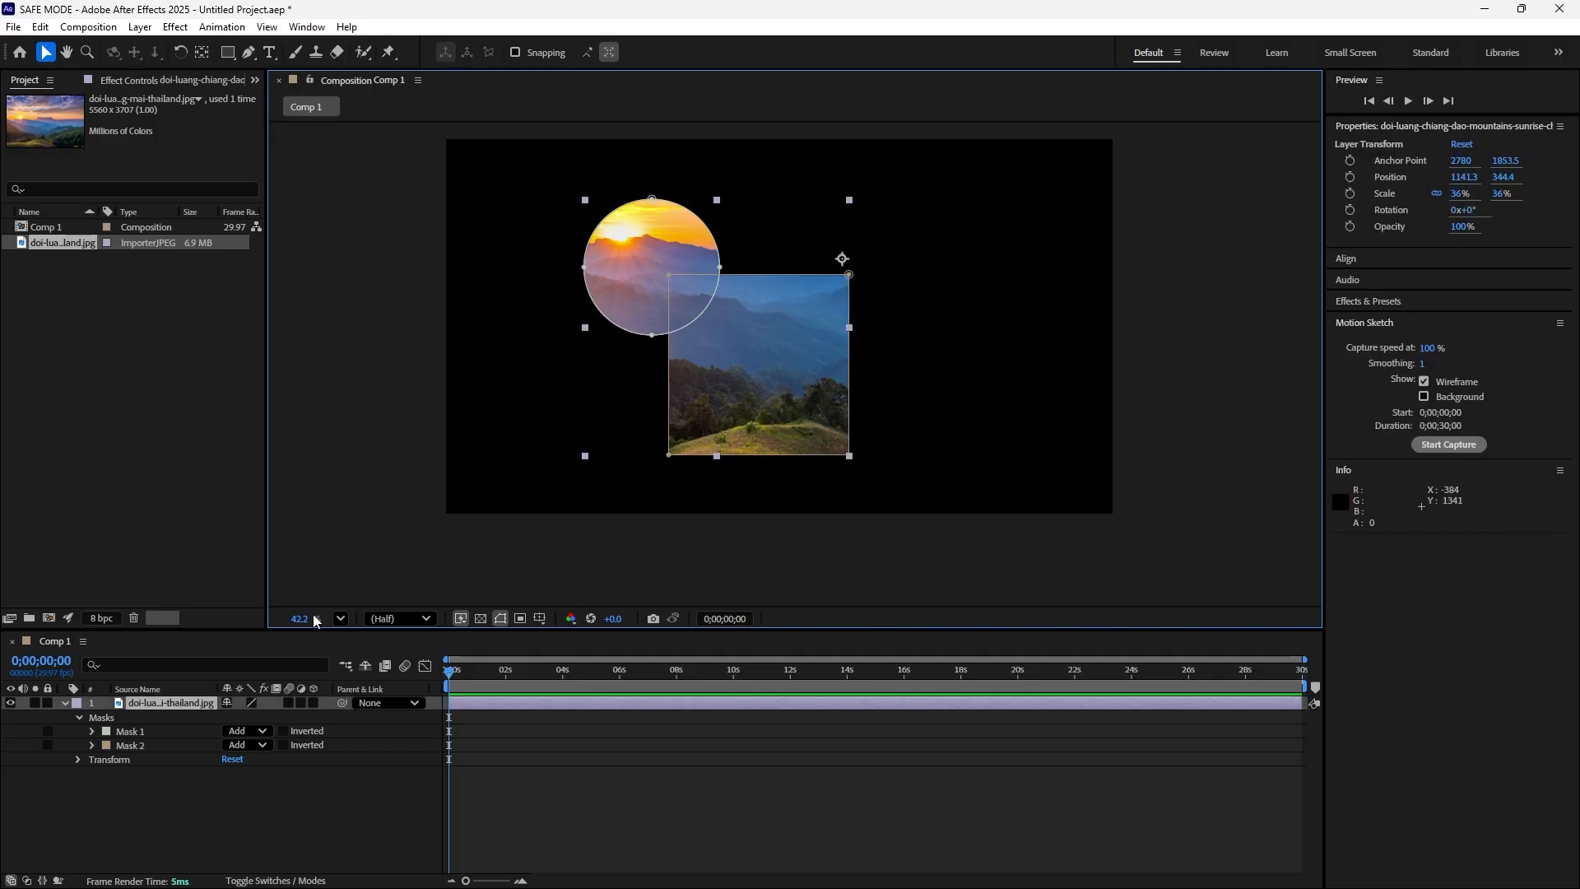
pyautogui.click(262, 731)
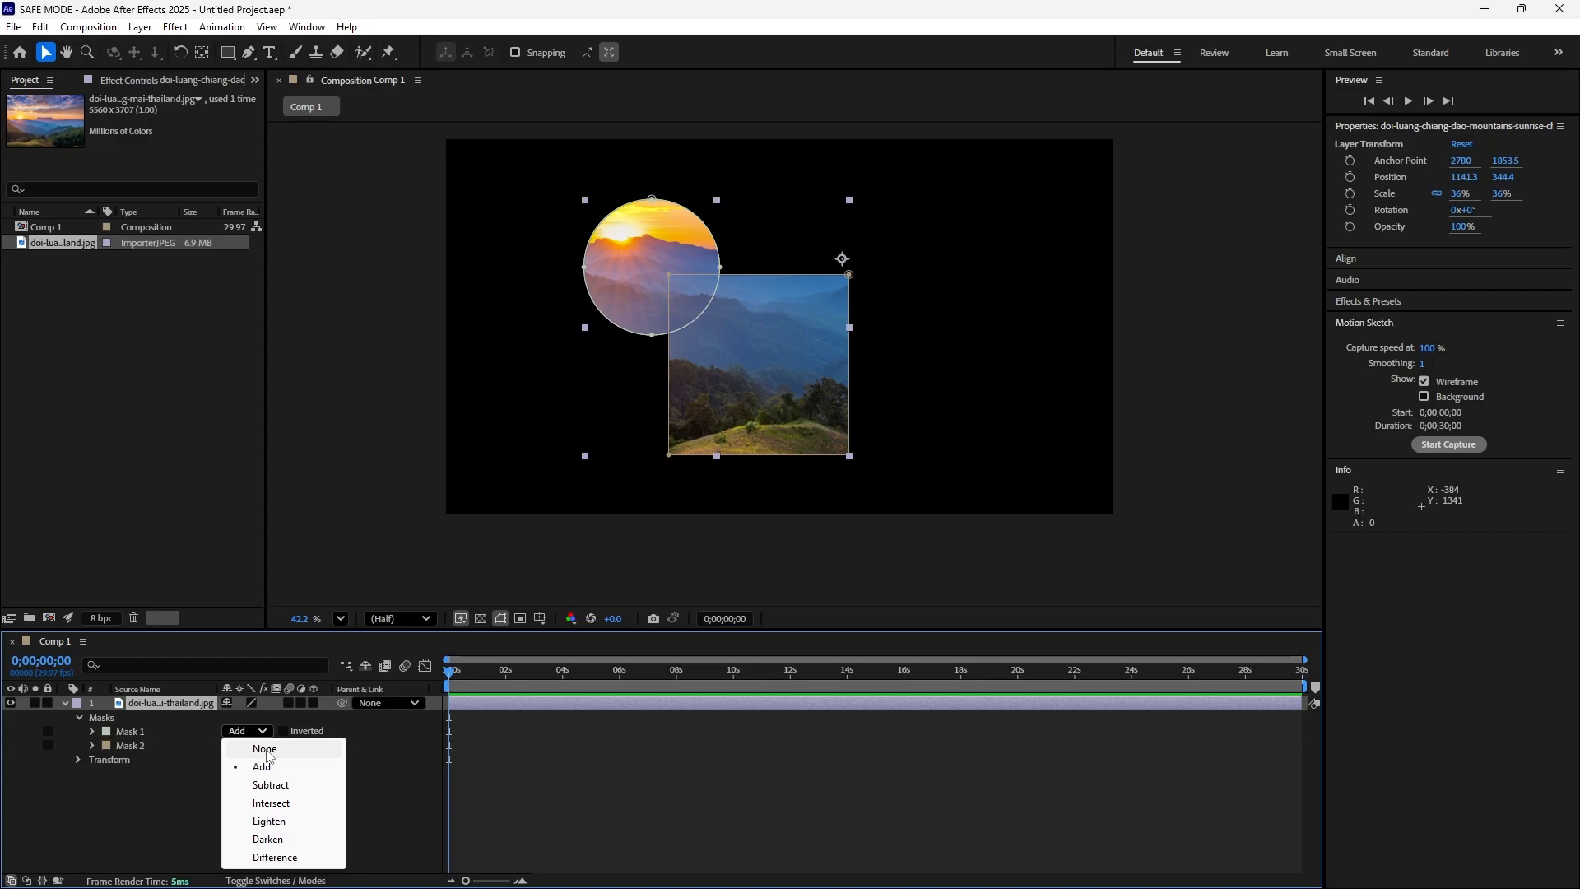
pyautogui.click(265, 749)
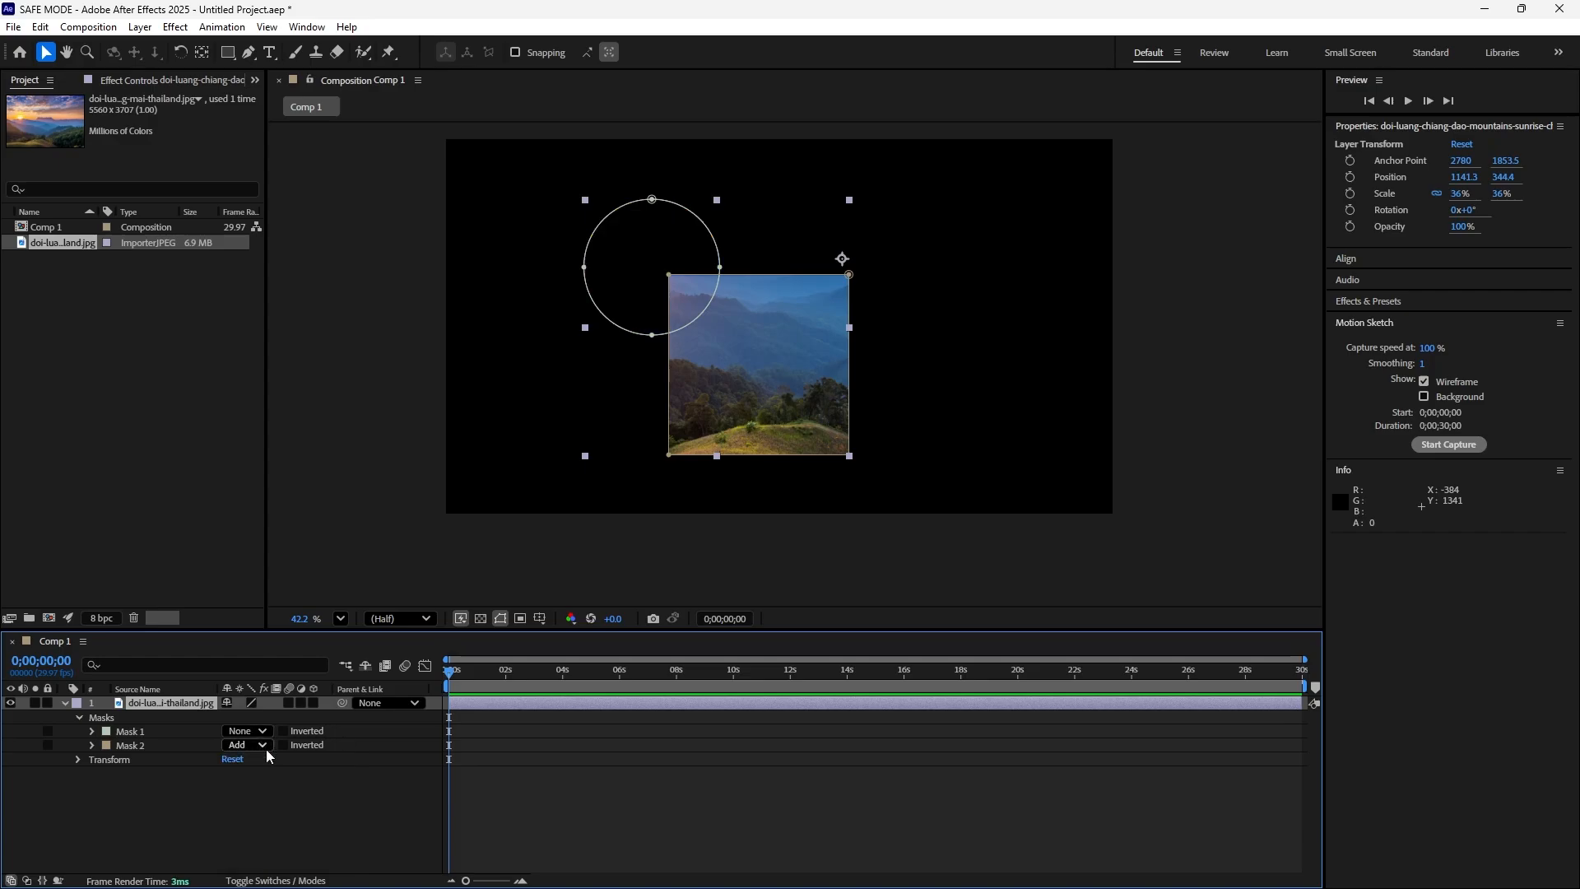
pyautogui.click(264, 745)
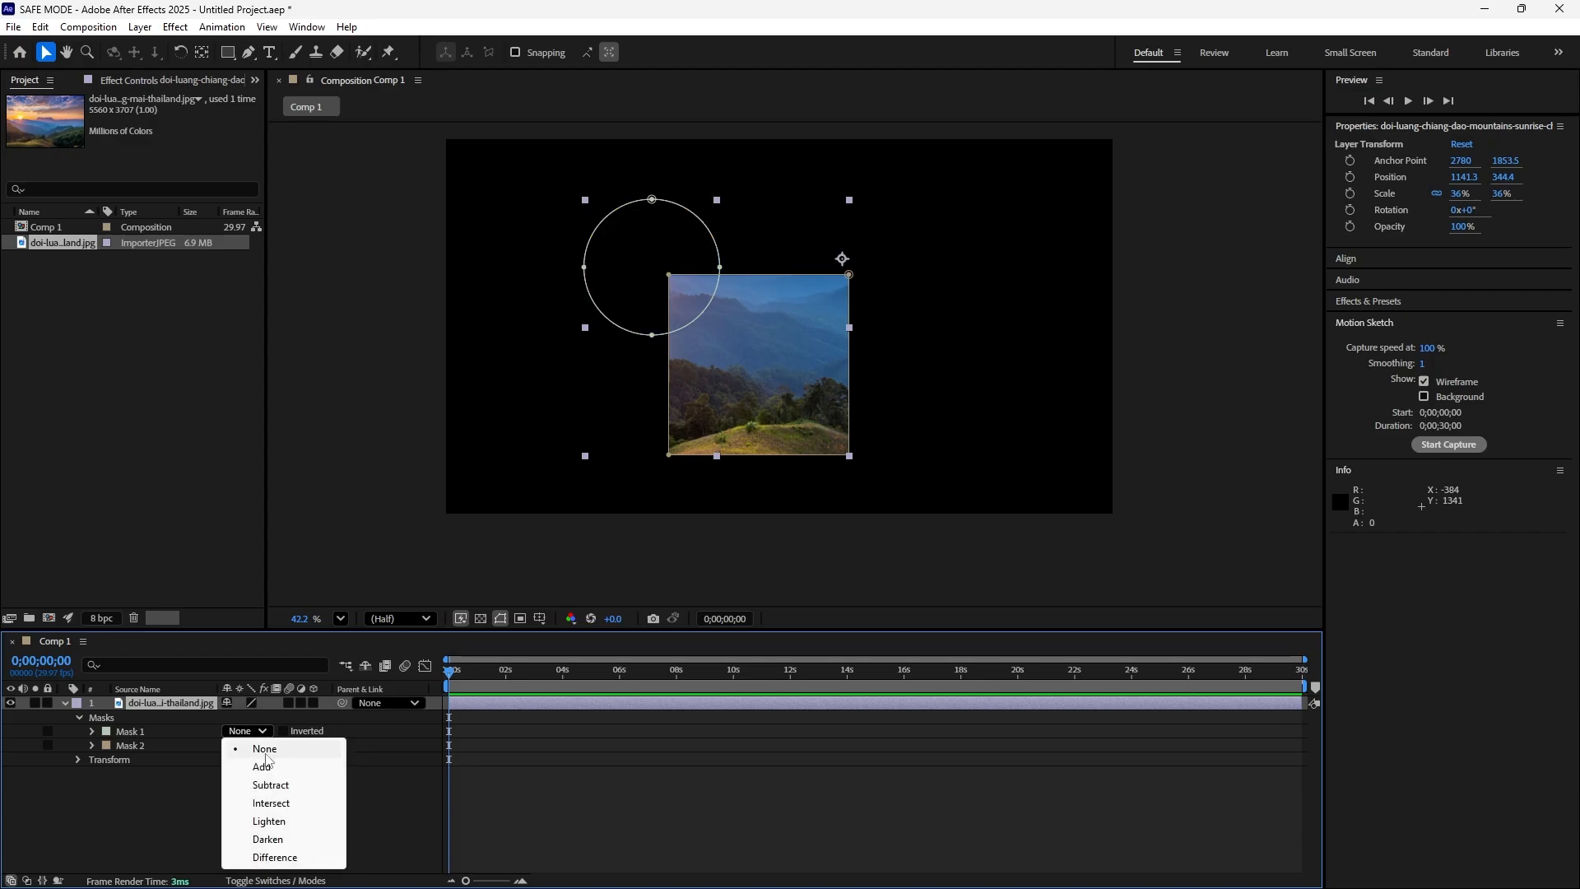
pyautogui.click(271, 784)
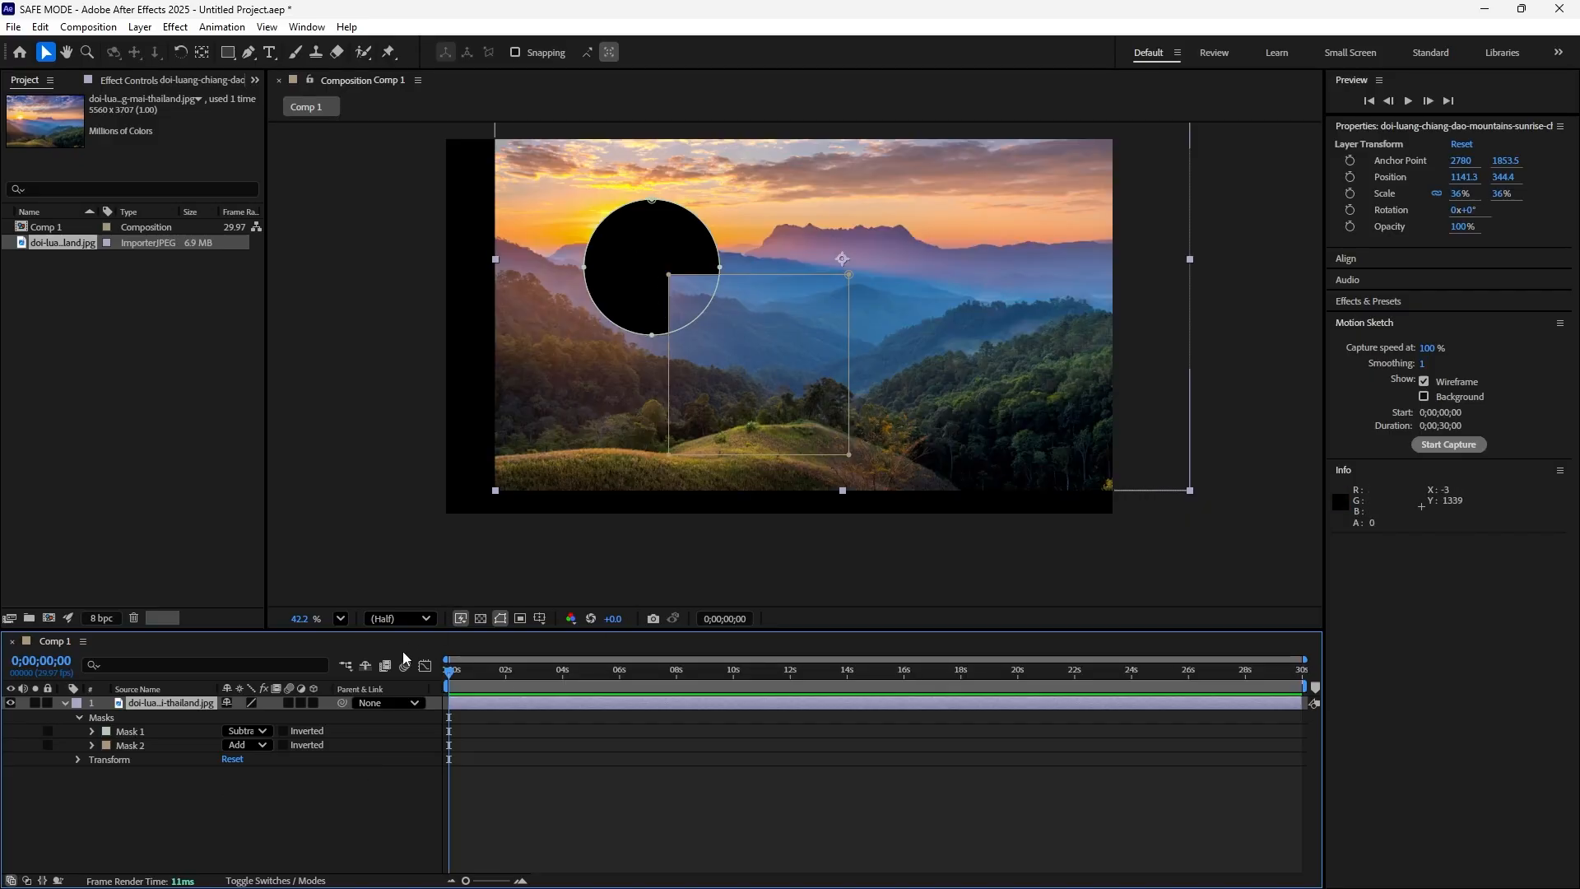
pyautogui.hotkey('ctrl', 'z')
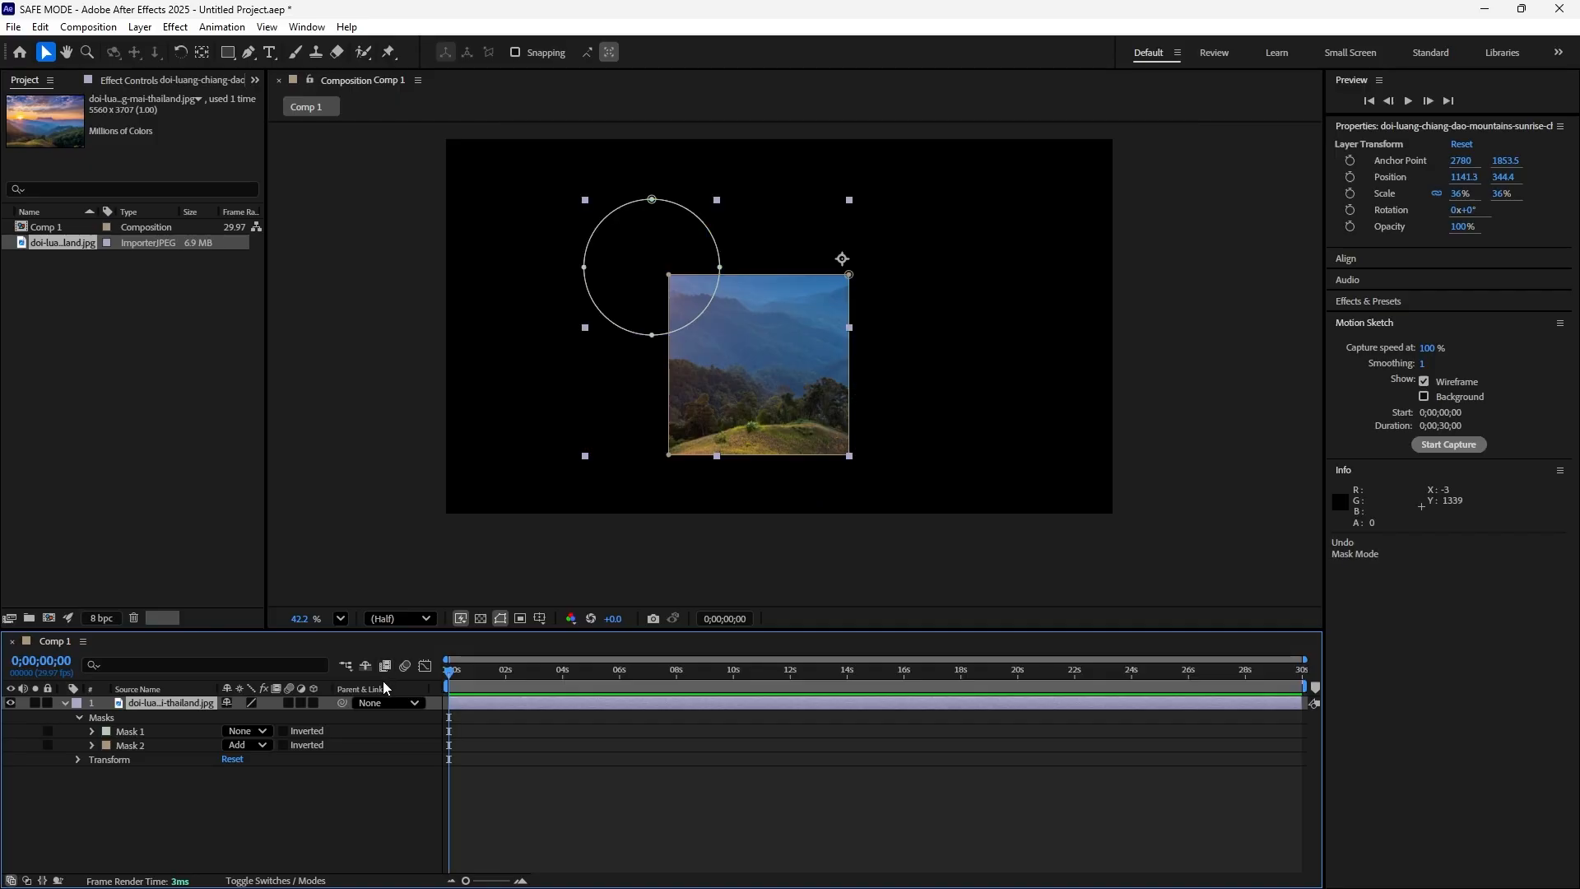
pyautogui.hotkey('ctrl', 'z')
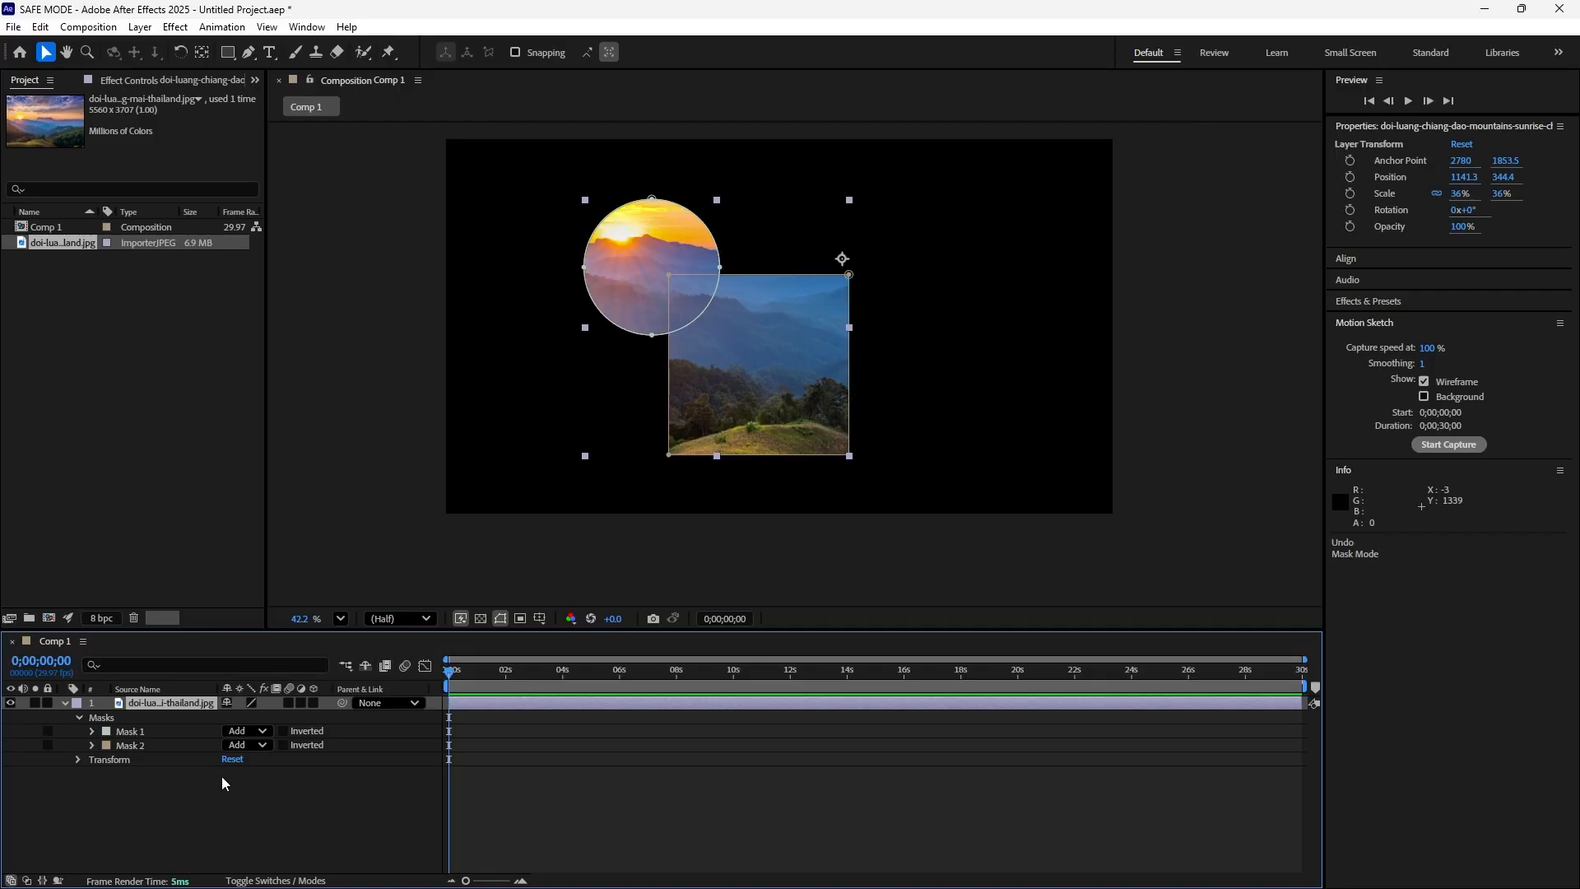
# Try the Intersect and Lighten mask modes on the circular Mask 1.
pyautogui.click(263, 745)
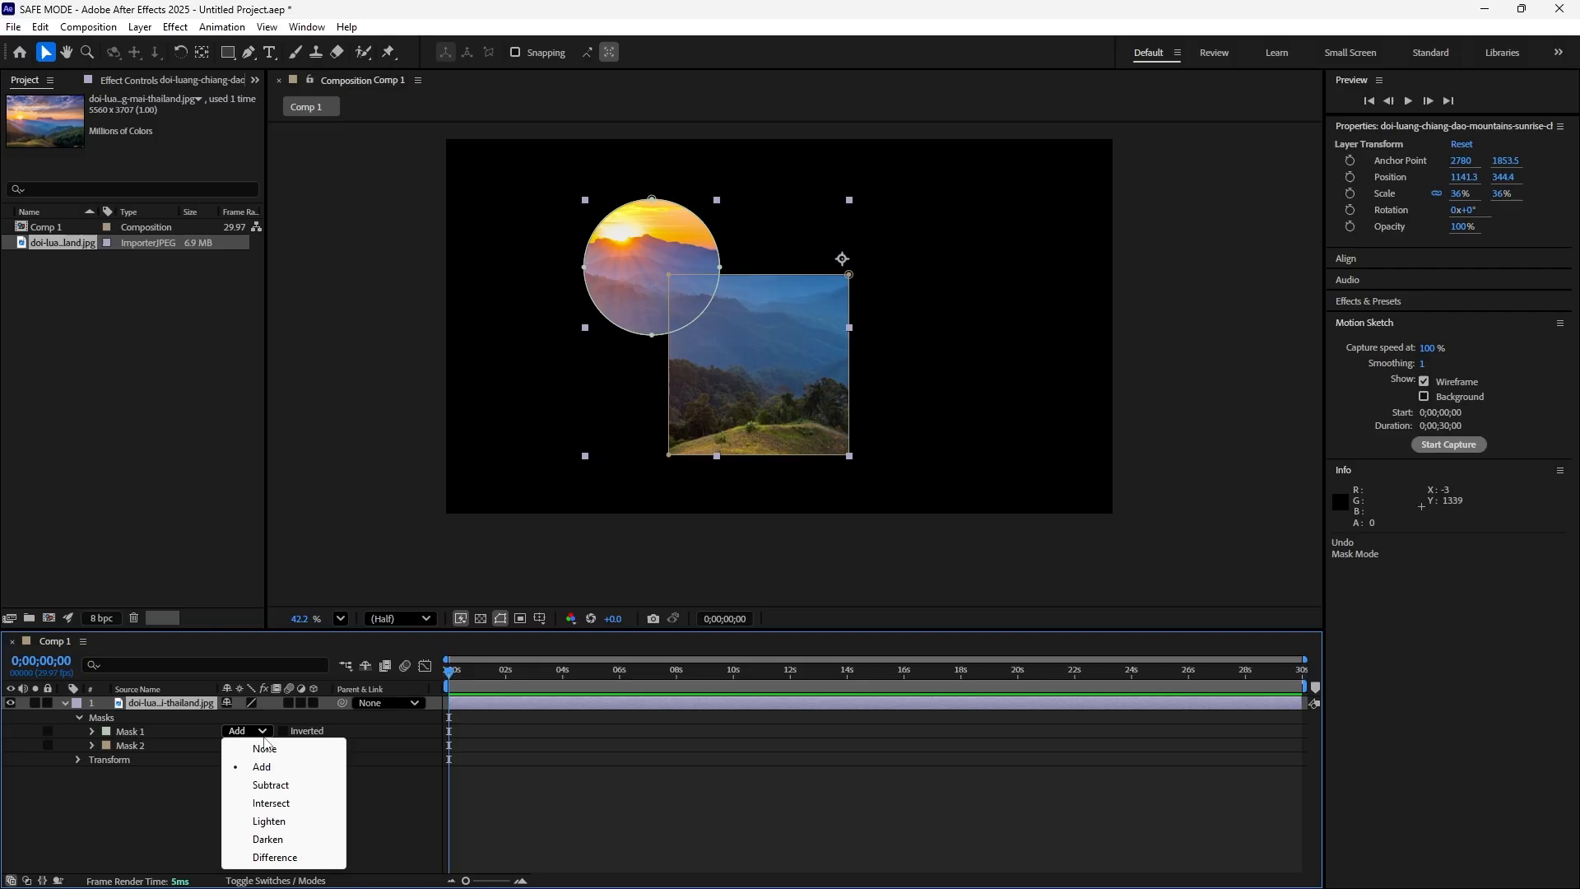
pyautogui.click(270, 804)
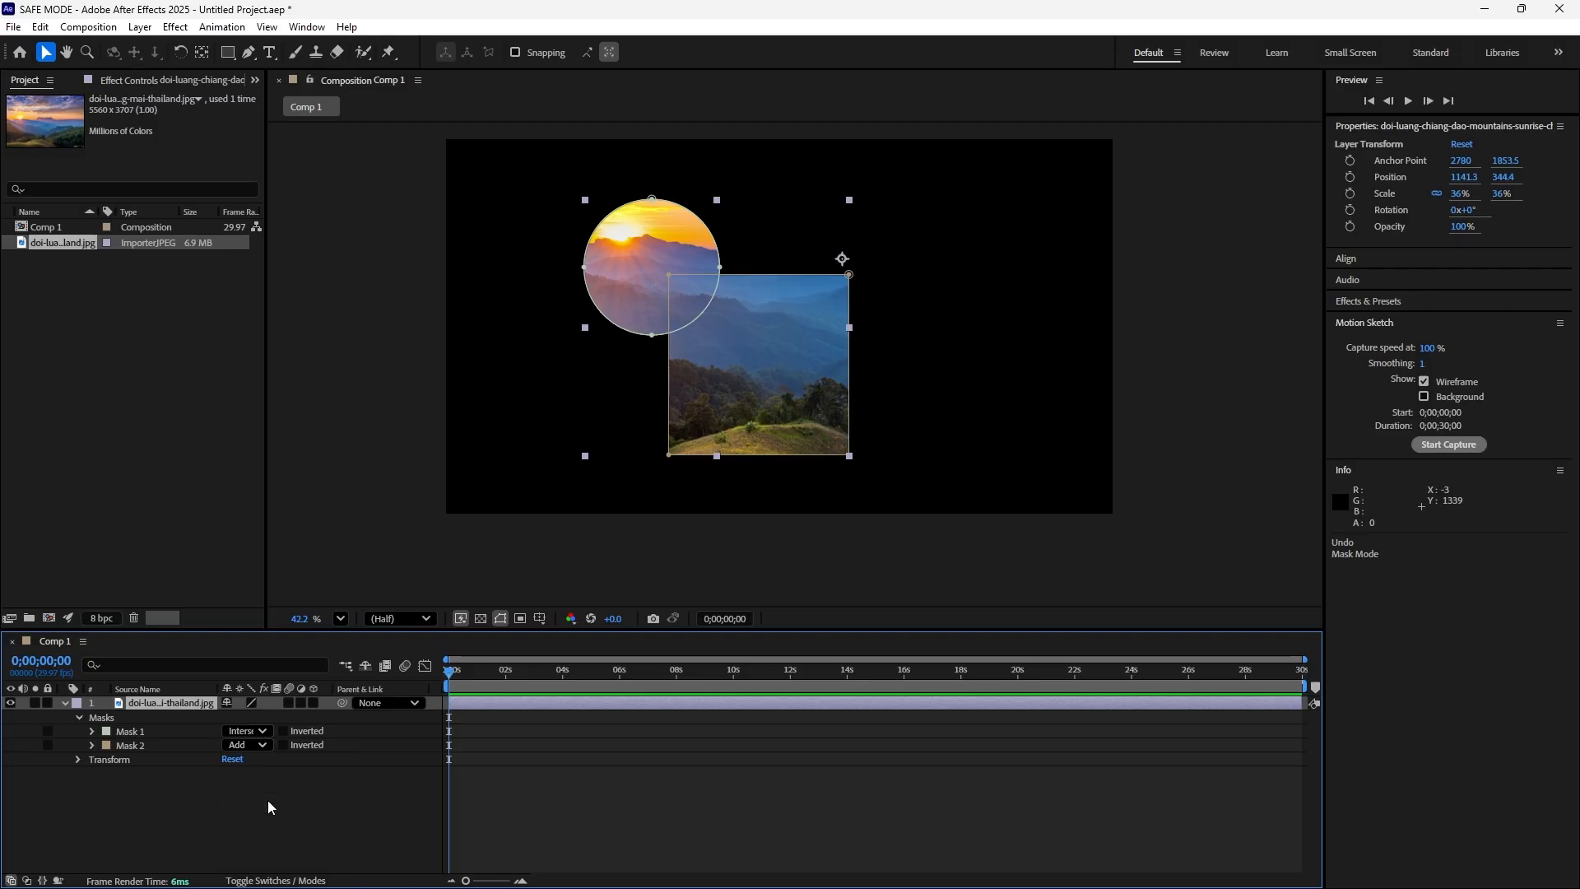
pyautogui.click(263, 732)
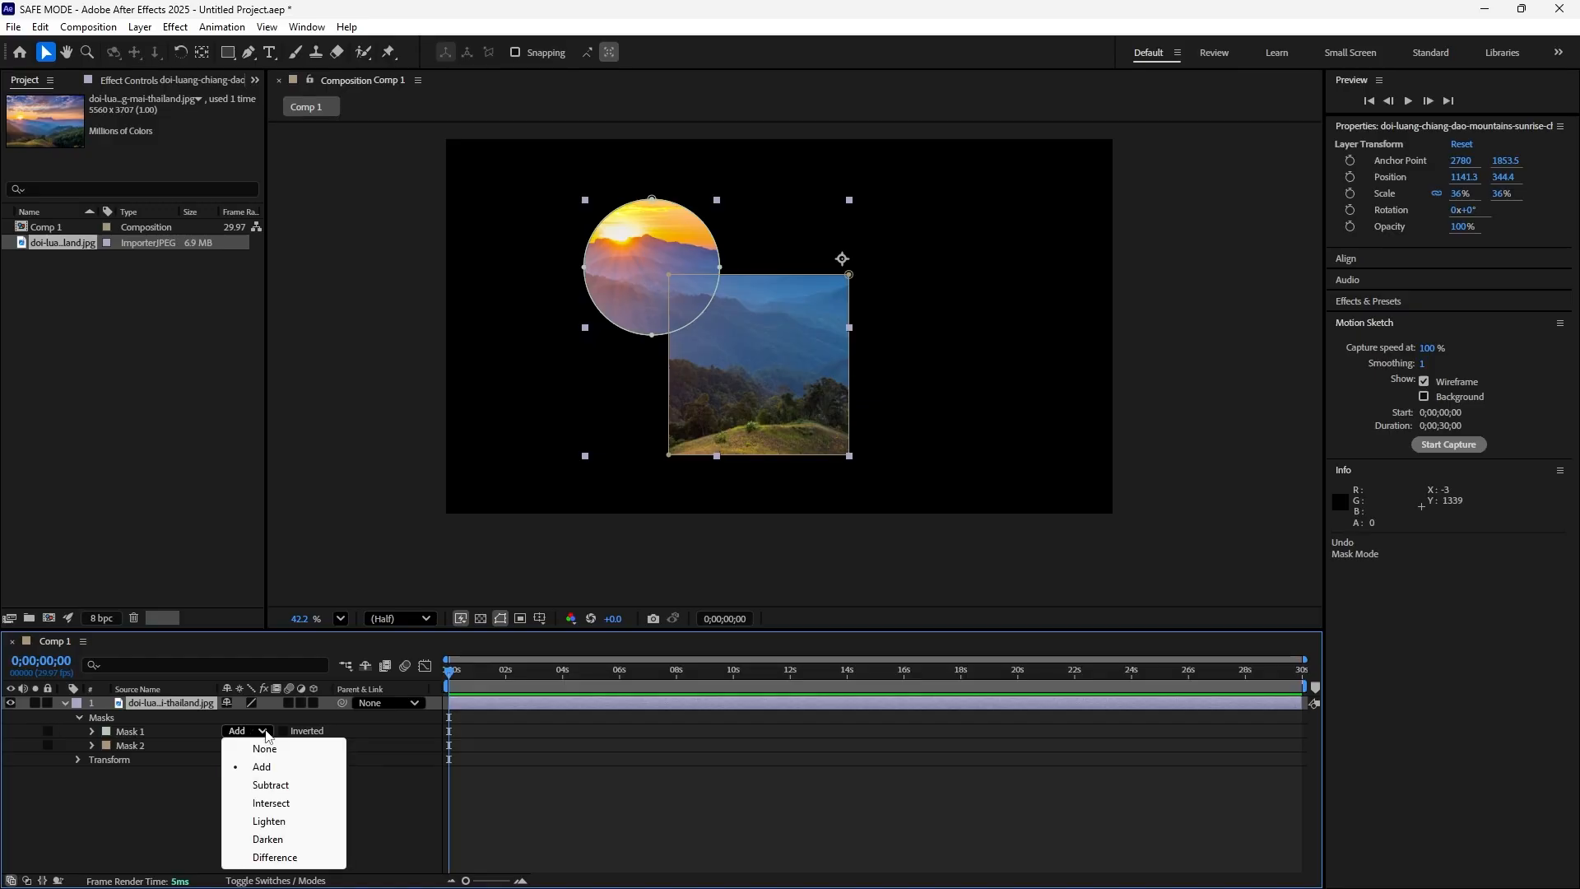
pyautogui.click(270, 821)
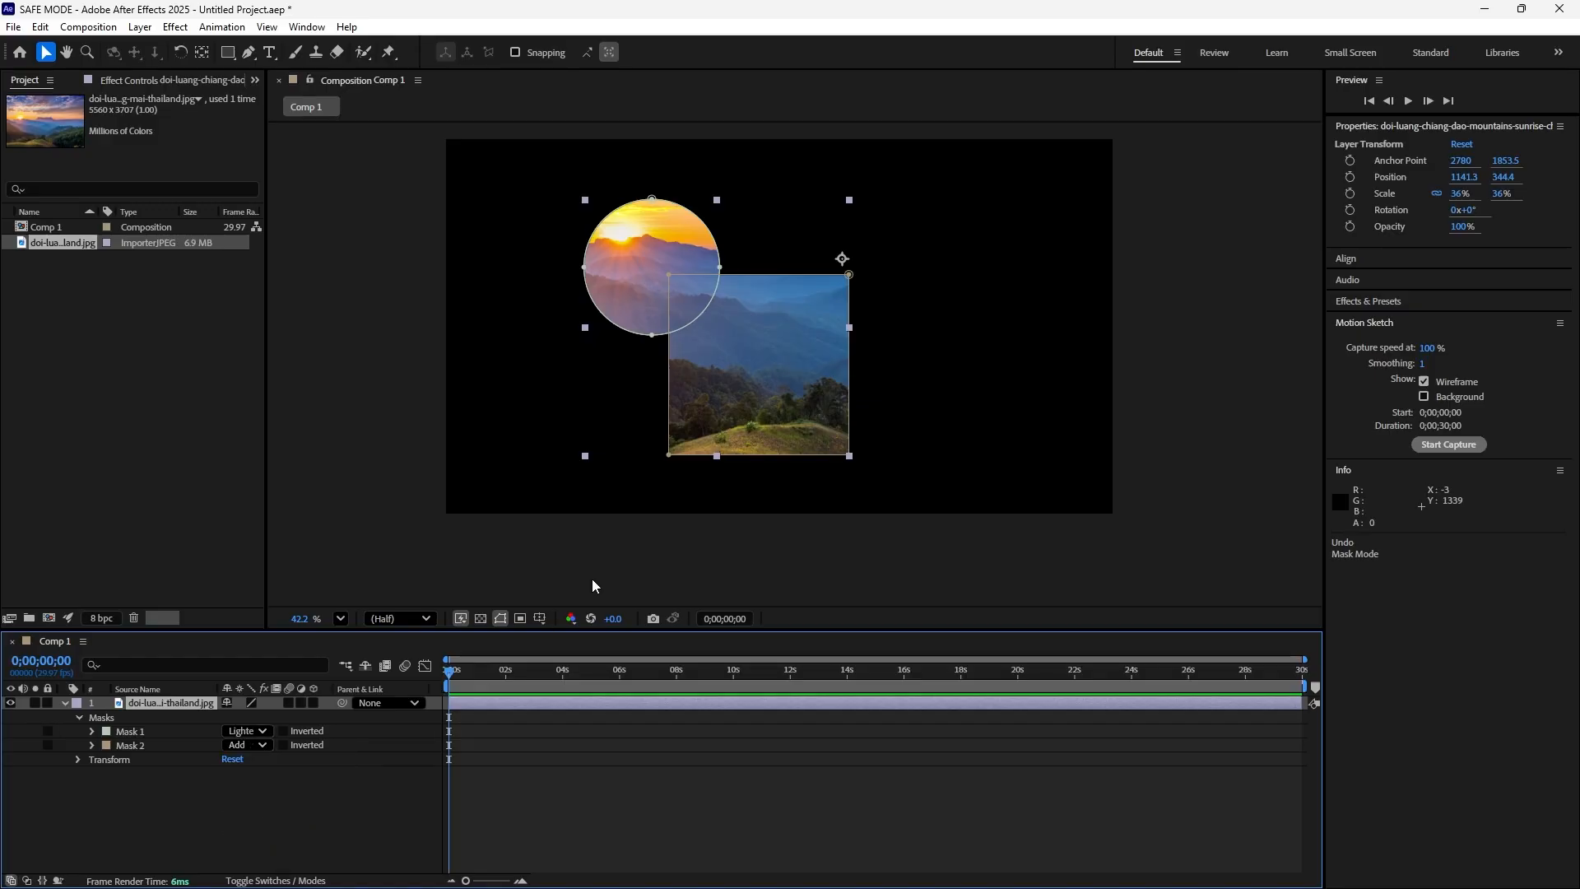
# Move the masked landscape layer to about position 1037, 318.
pyautogui.moveTo(641, 230); pyautogui.dragTo(605, 221)
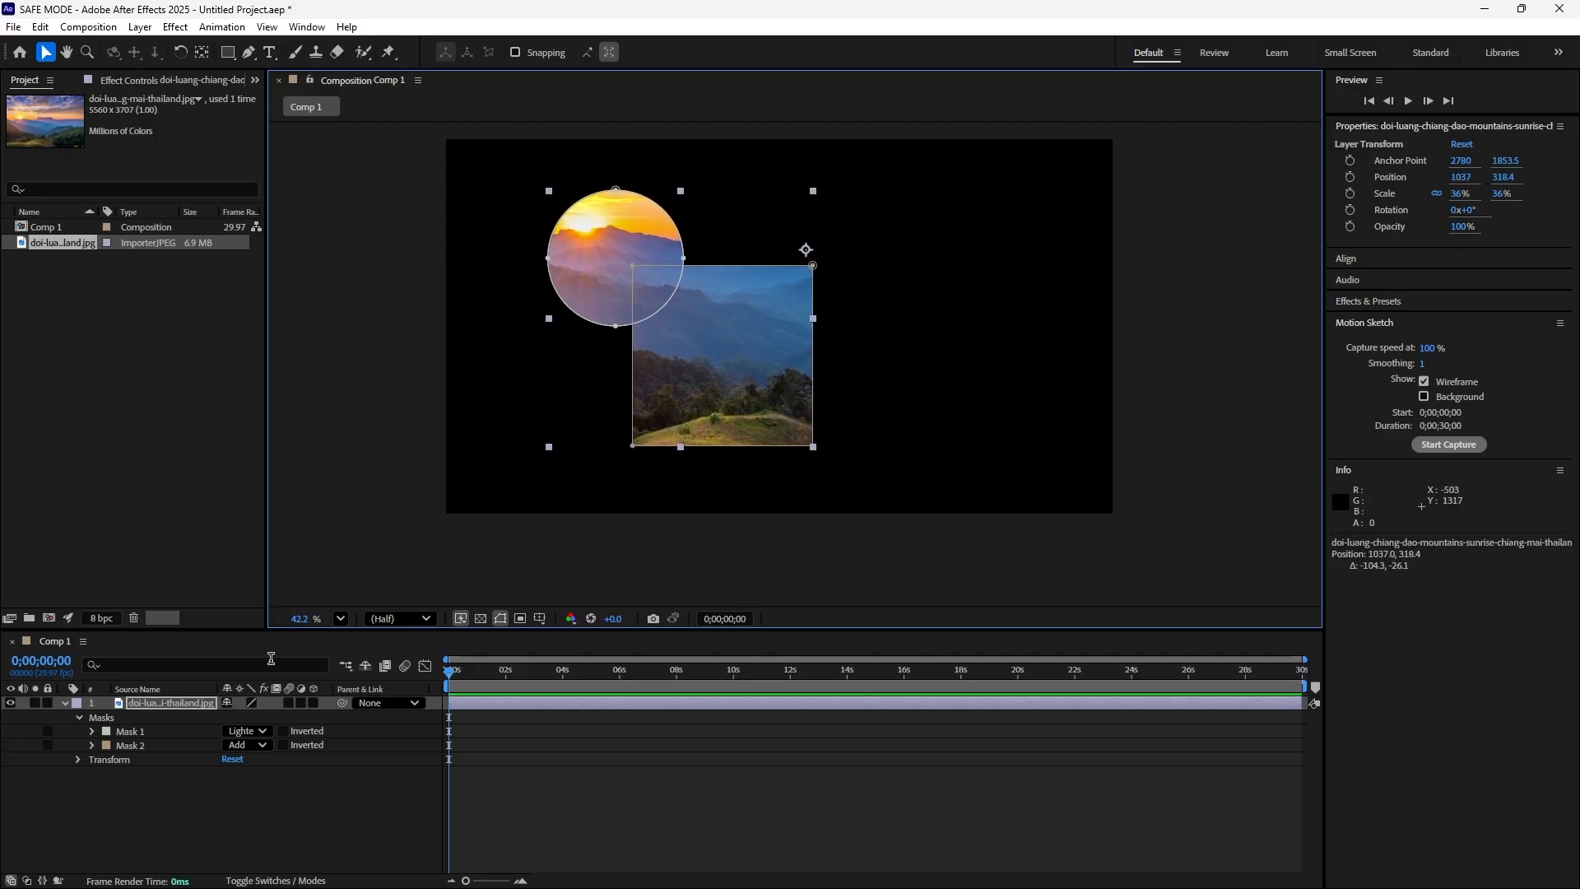
# Try the Subtract mode on Mask 1, shift the layer slightly and undo that move.
pyautogui.click(252, 731)
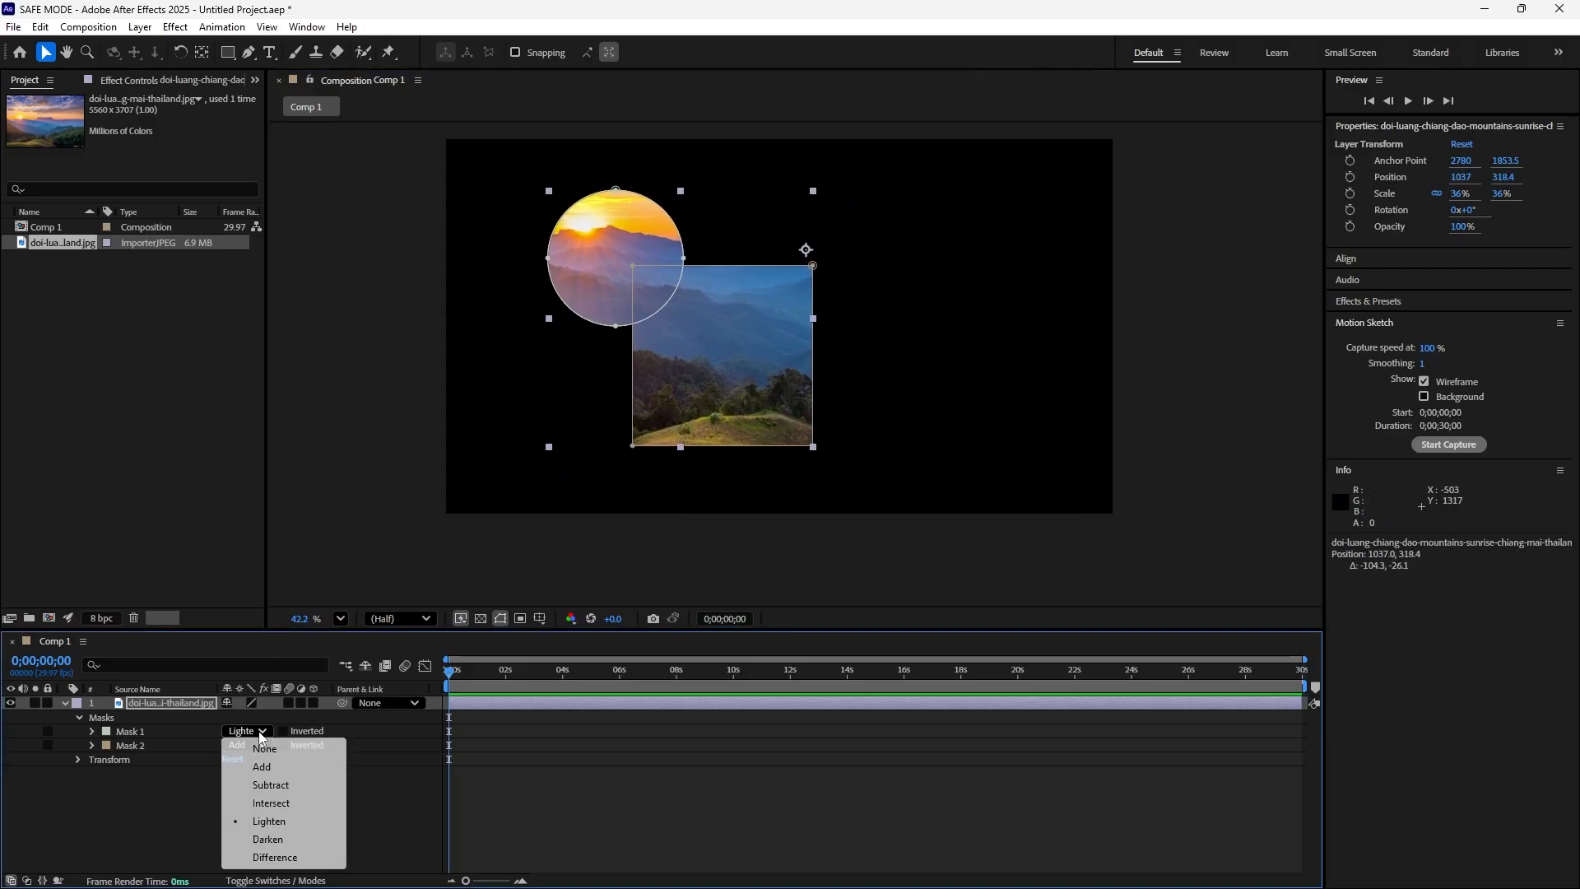
pyautogui.click(260, 784)
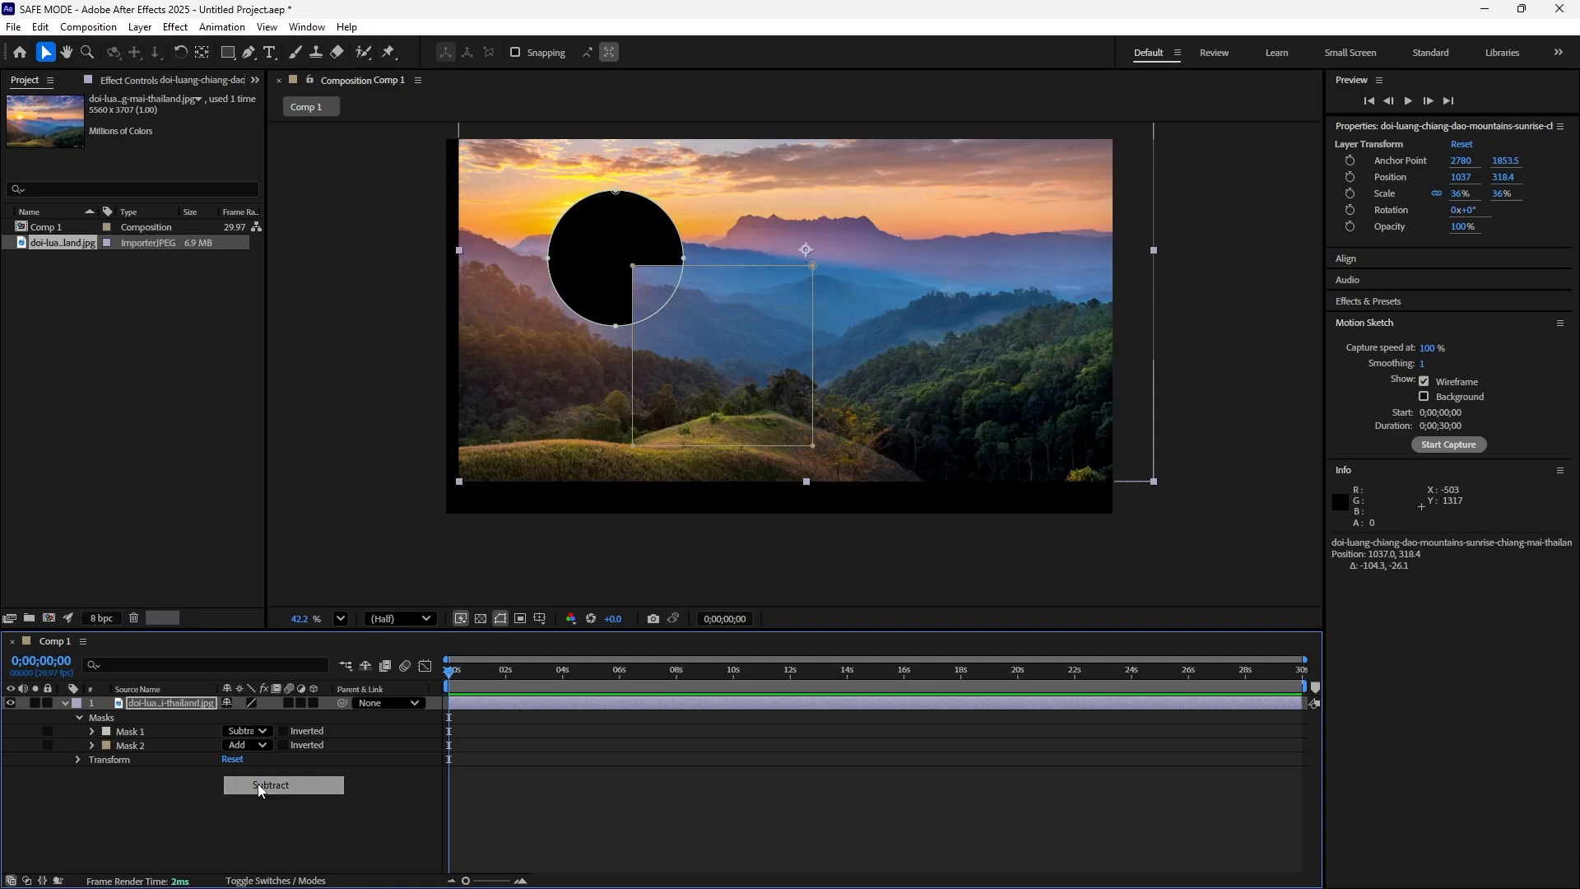
pyautogui.click(408, 373)
pyautogui.click(673, 339)
pyautogui.moveTo(723, 340)
pyautogui.mouseDown()
pyautogui.moveTo(752, 352)
pyautogui.moveTo(738, 361)
pyautogui.mouseUp()
pyautogui.hotkey('ctrl', 'z')
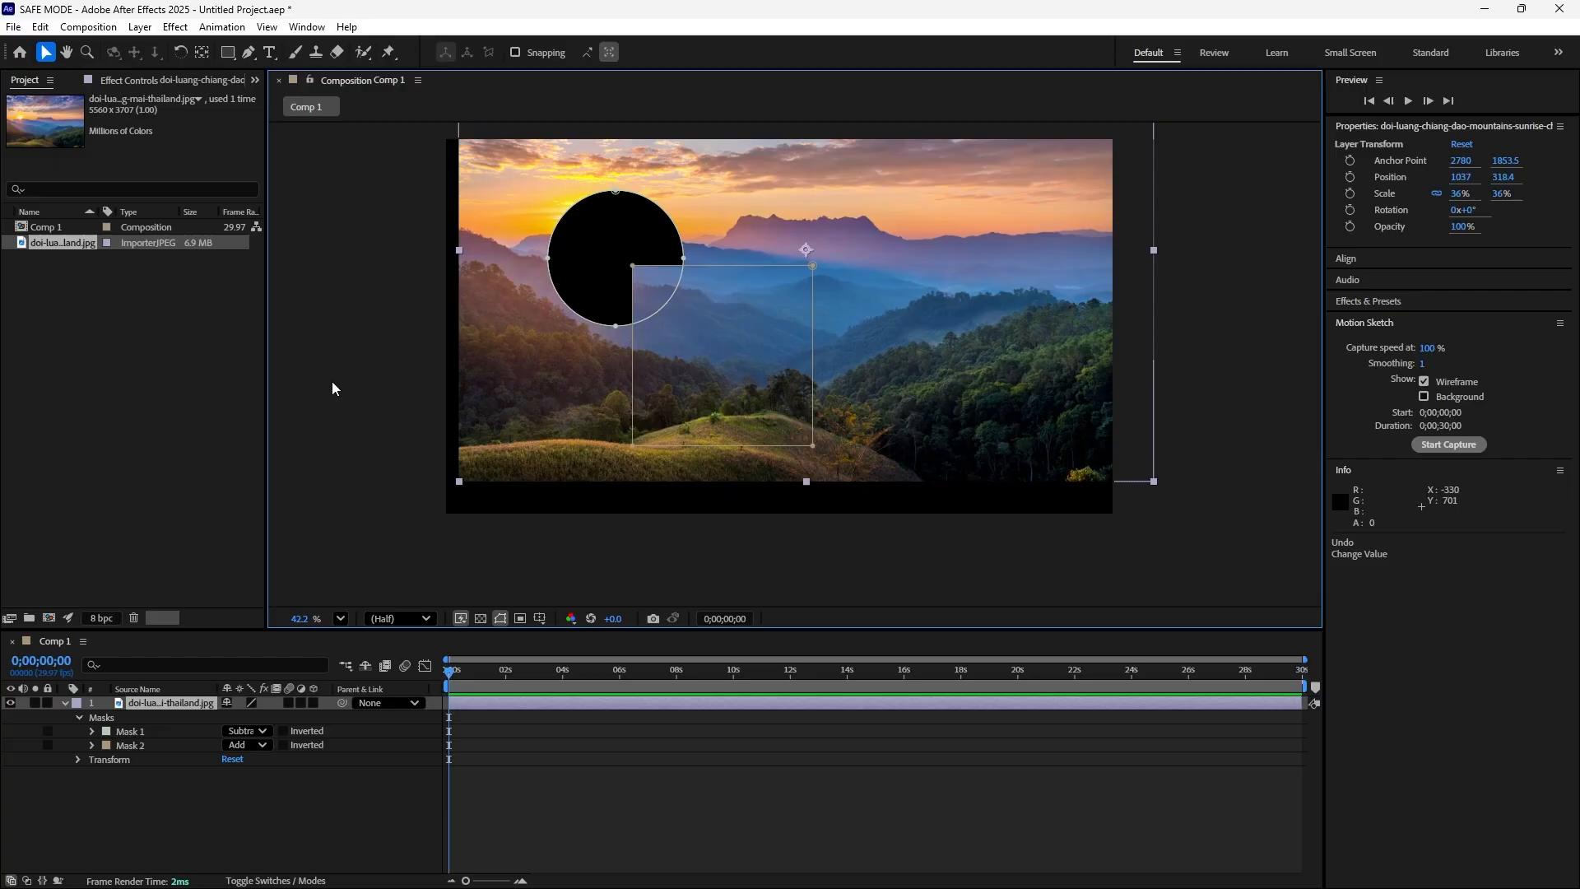
# Set the circular Mask 1 to Add mode and deselect the layer to view the result.
pyautogui.click(247, 731)
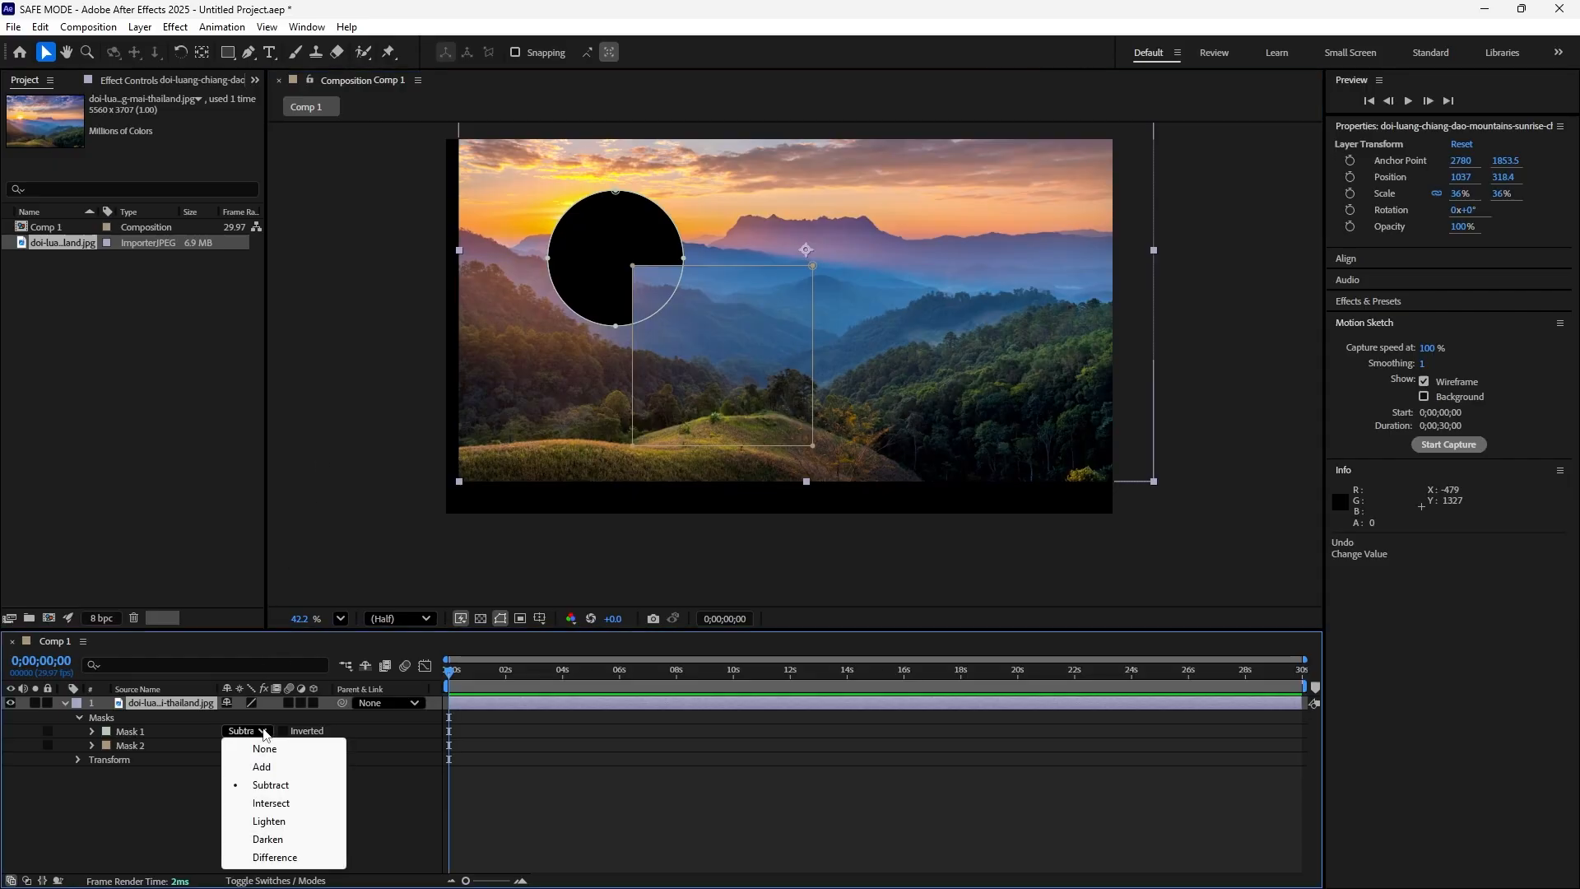
pyautogui.click(257, 767)
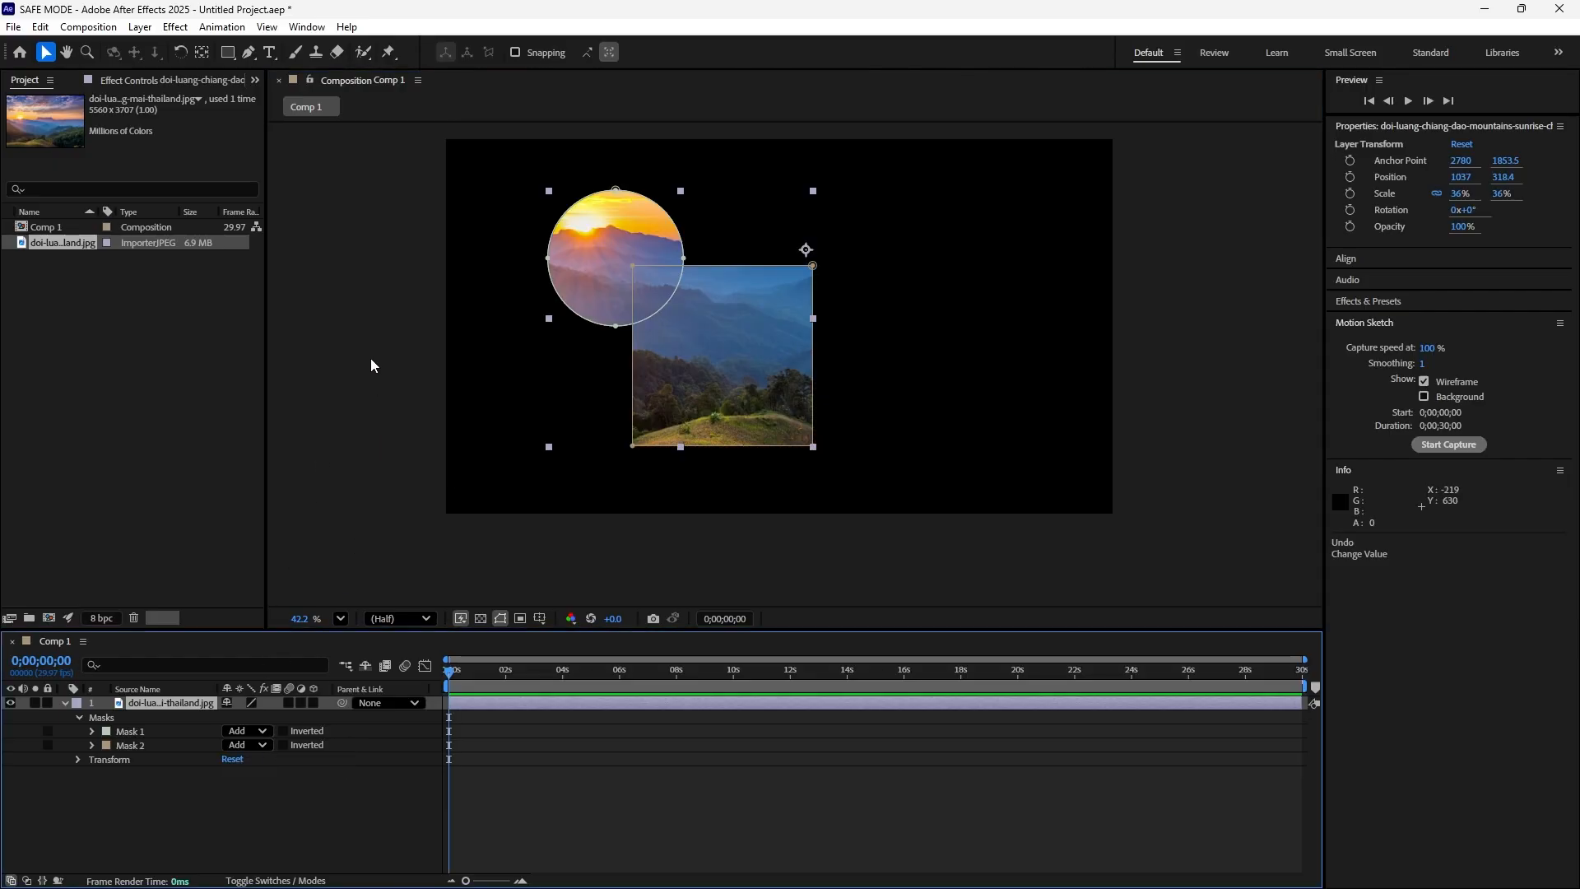
pyautogui.click(372, 359)
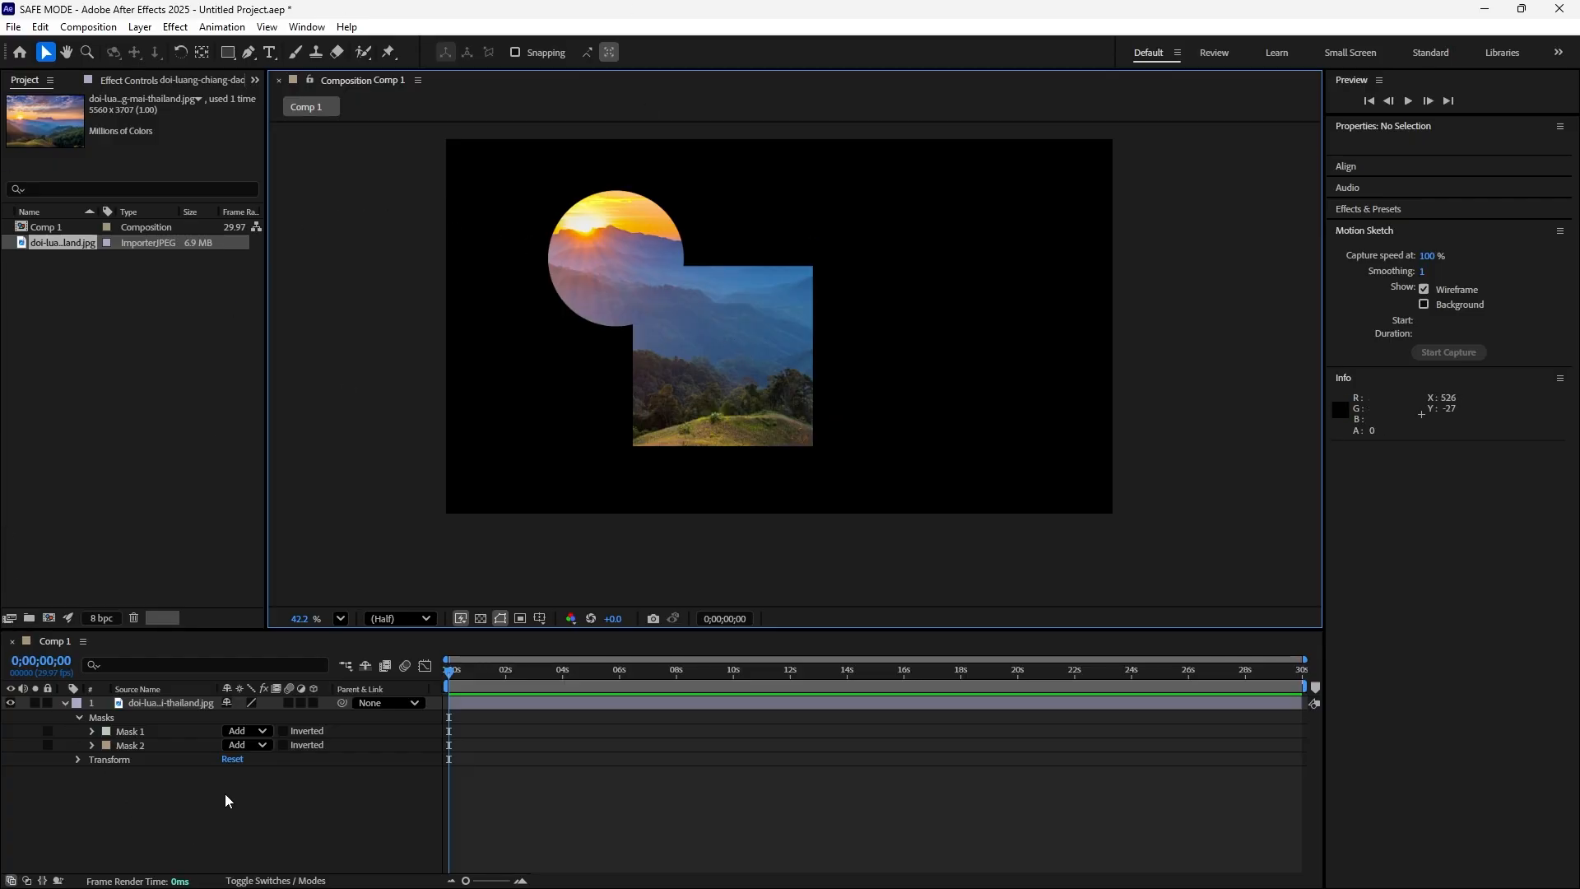
# Delete the square Mask 2, then delete the landscape layer that still carries the circular mask.
pyautogui.click(151, 743)
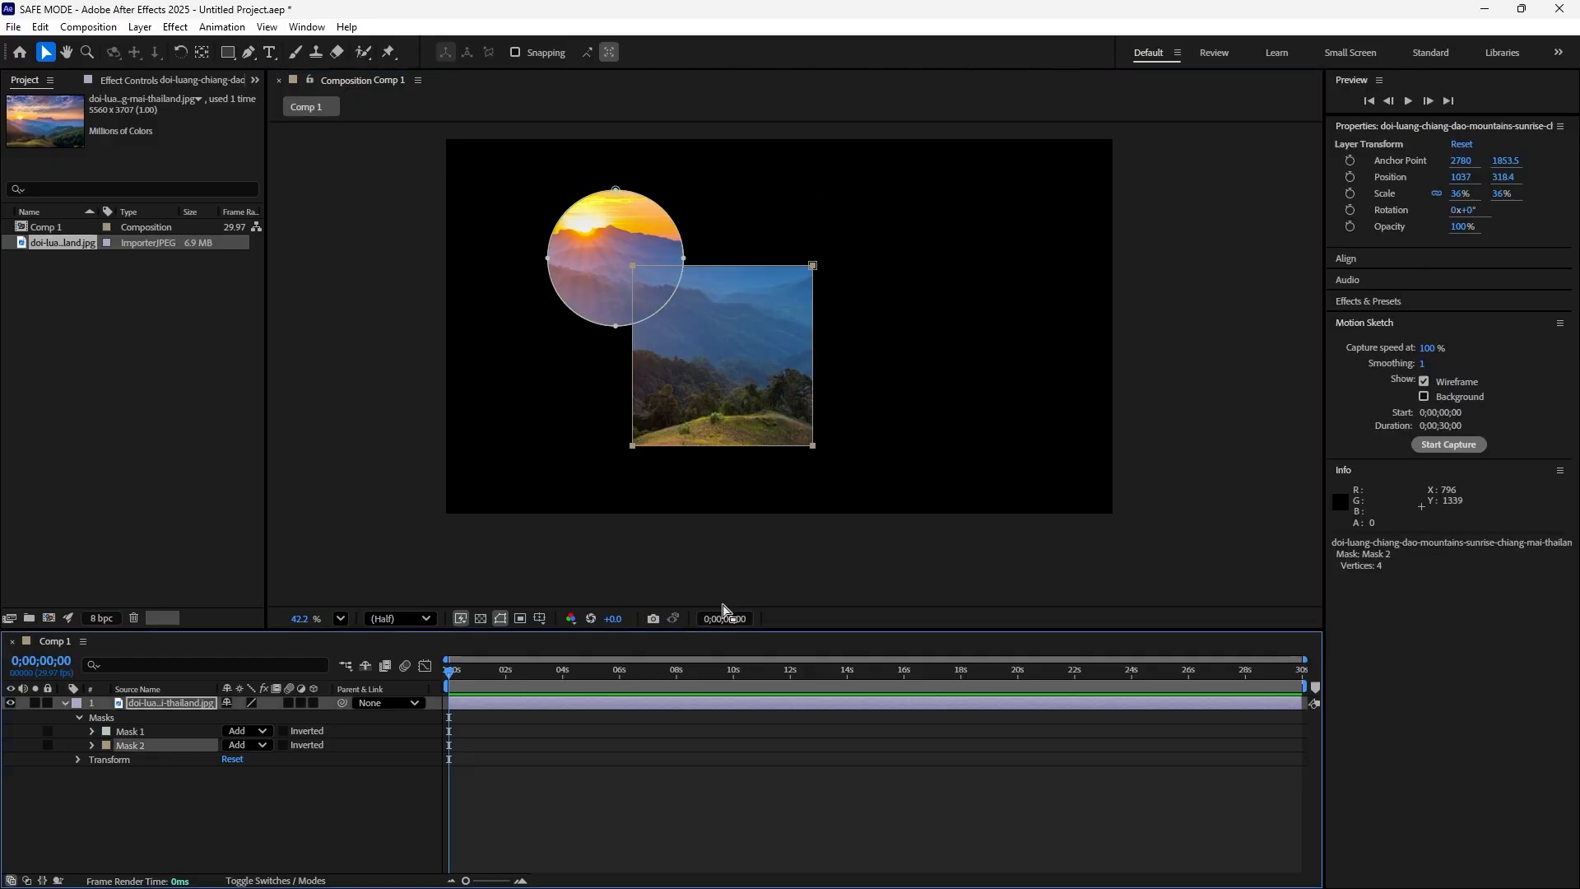
pyautogui.click(194, 821)
pyautogui.click(171, 749)
pyautogui.press('Delete')
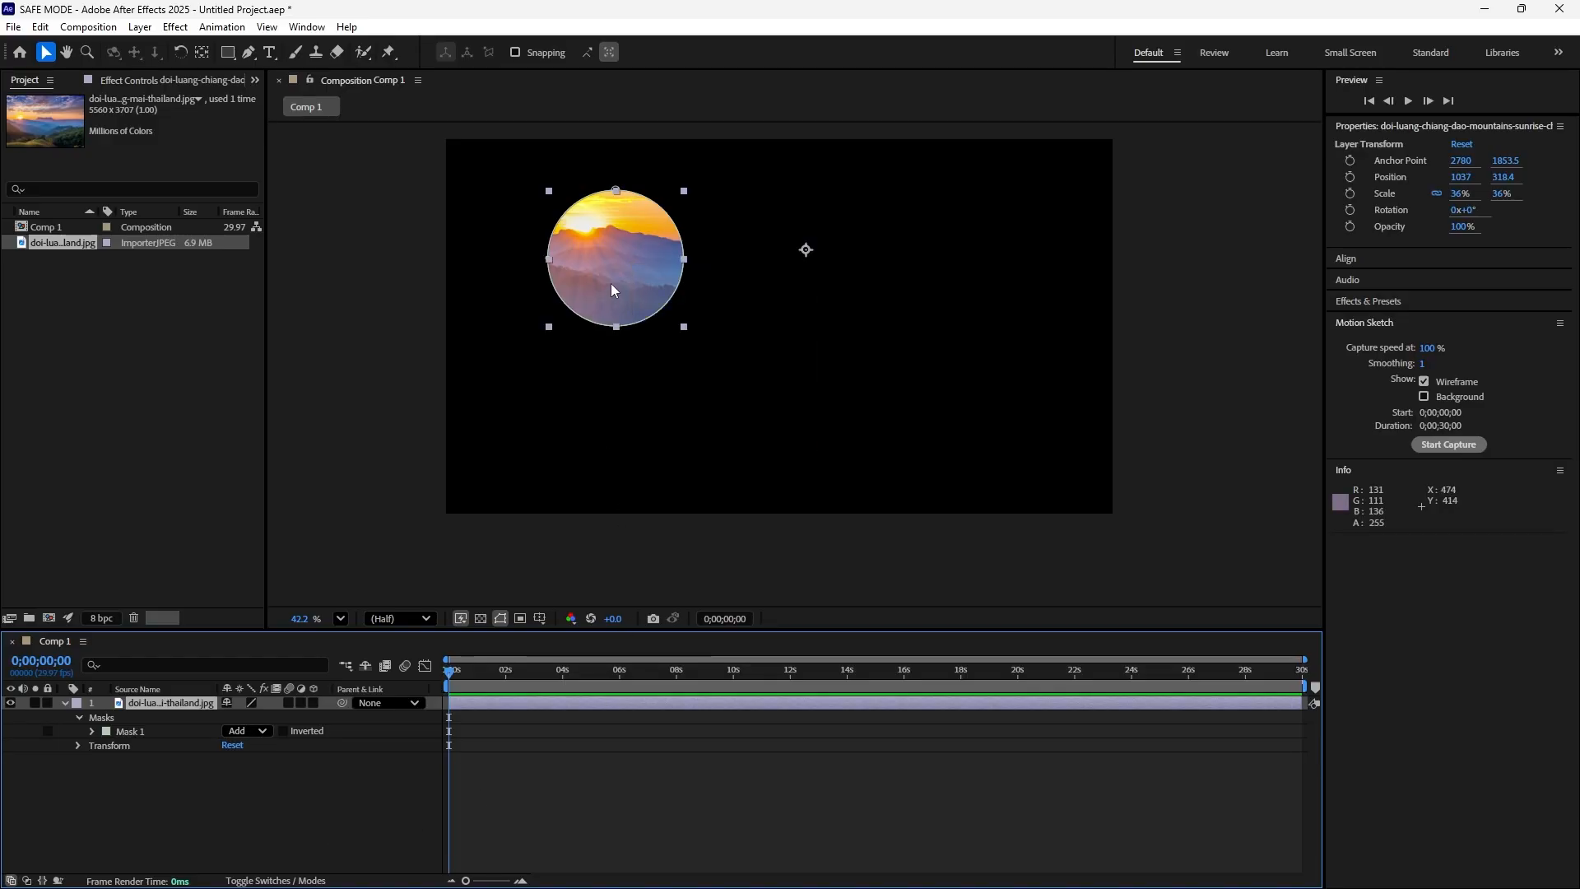
pyautogui.moveTo(611, 284); pyautogui.dragTo(598, 281)
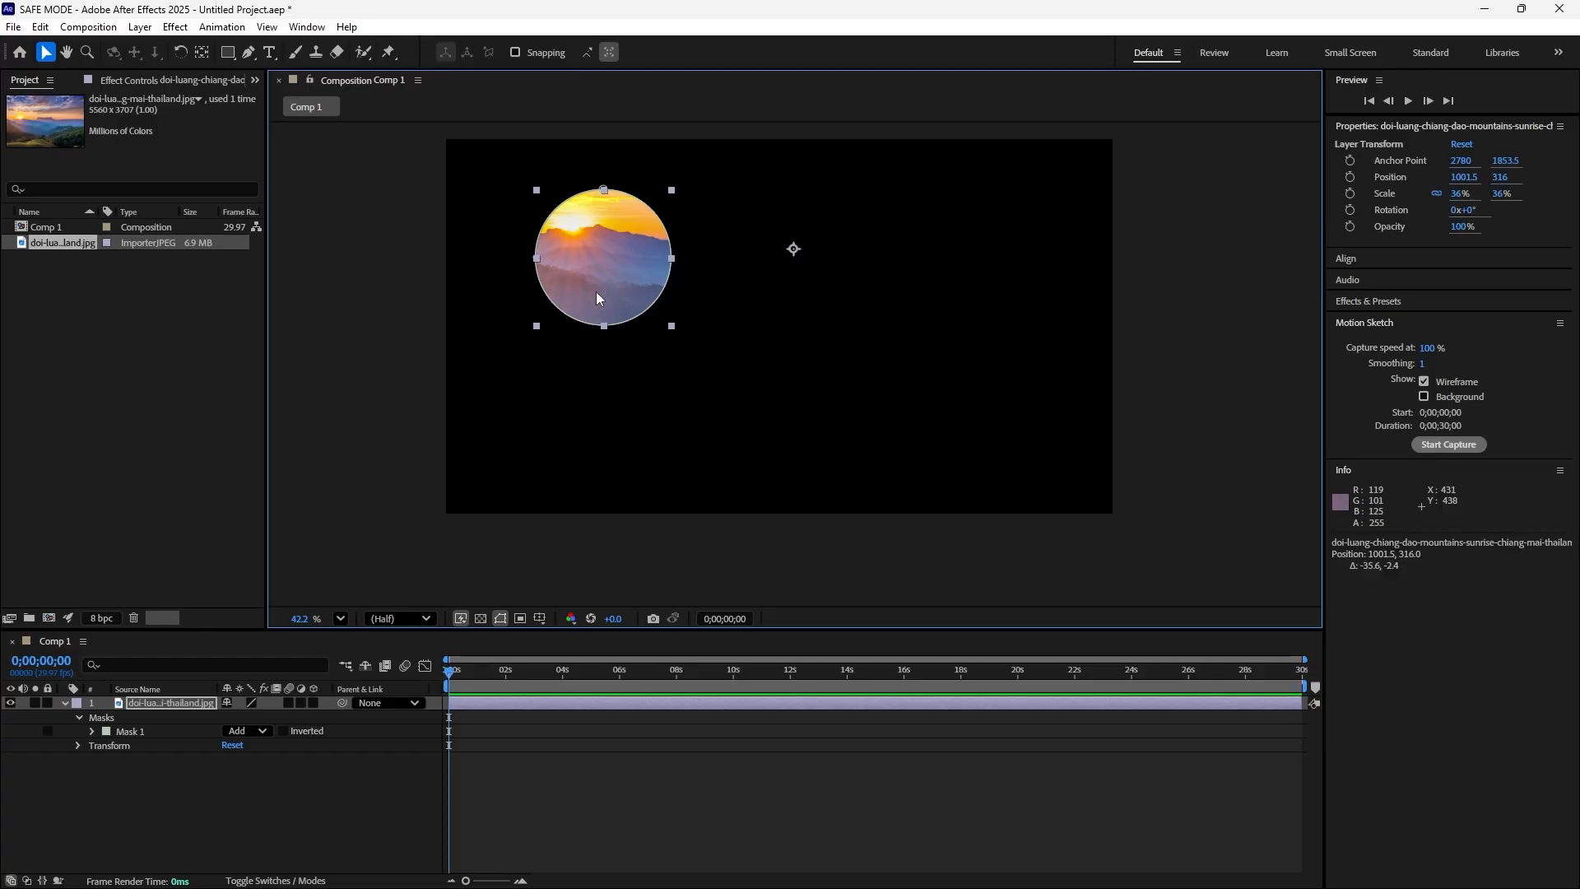
pyautogui.press('Delete')
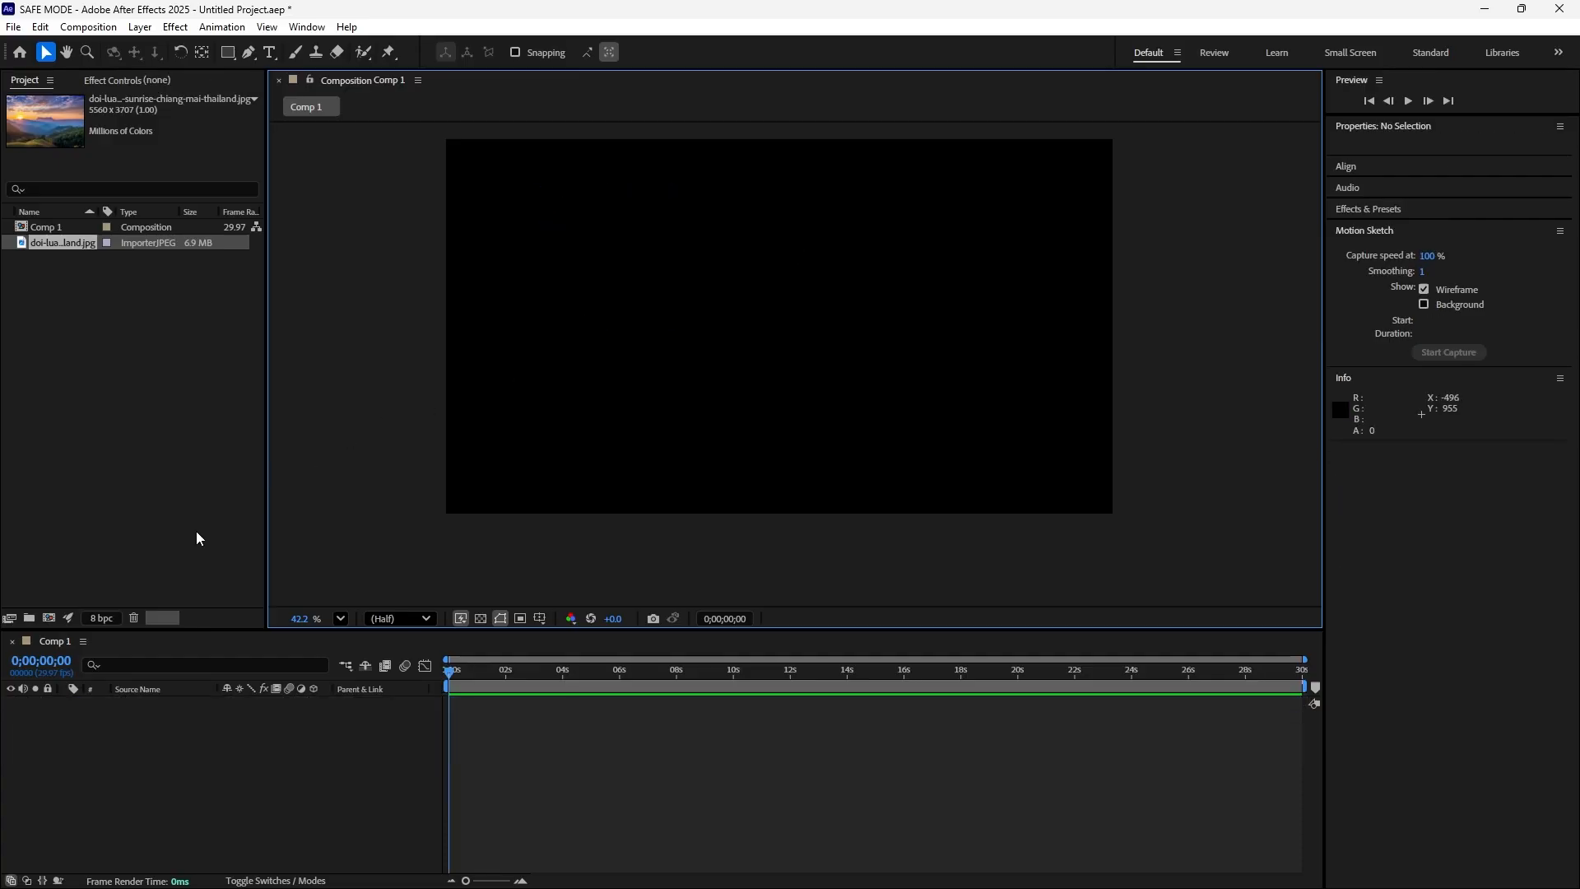
# Add the landscape JPEG from the project footage to Comp 1 as a new unmasked layer.
pyautogui.click(174, 417)
pyautogui.click(55, 231)
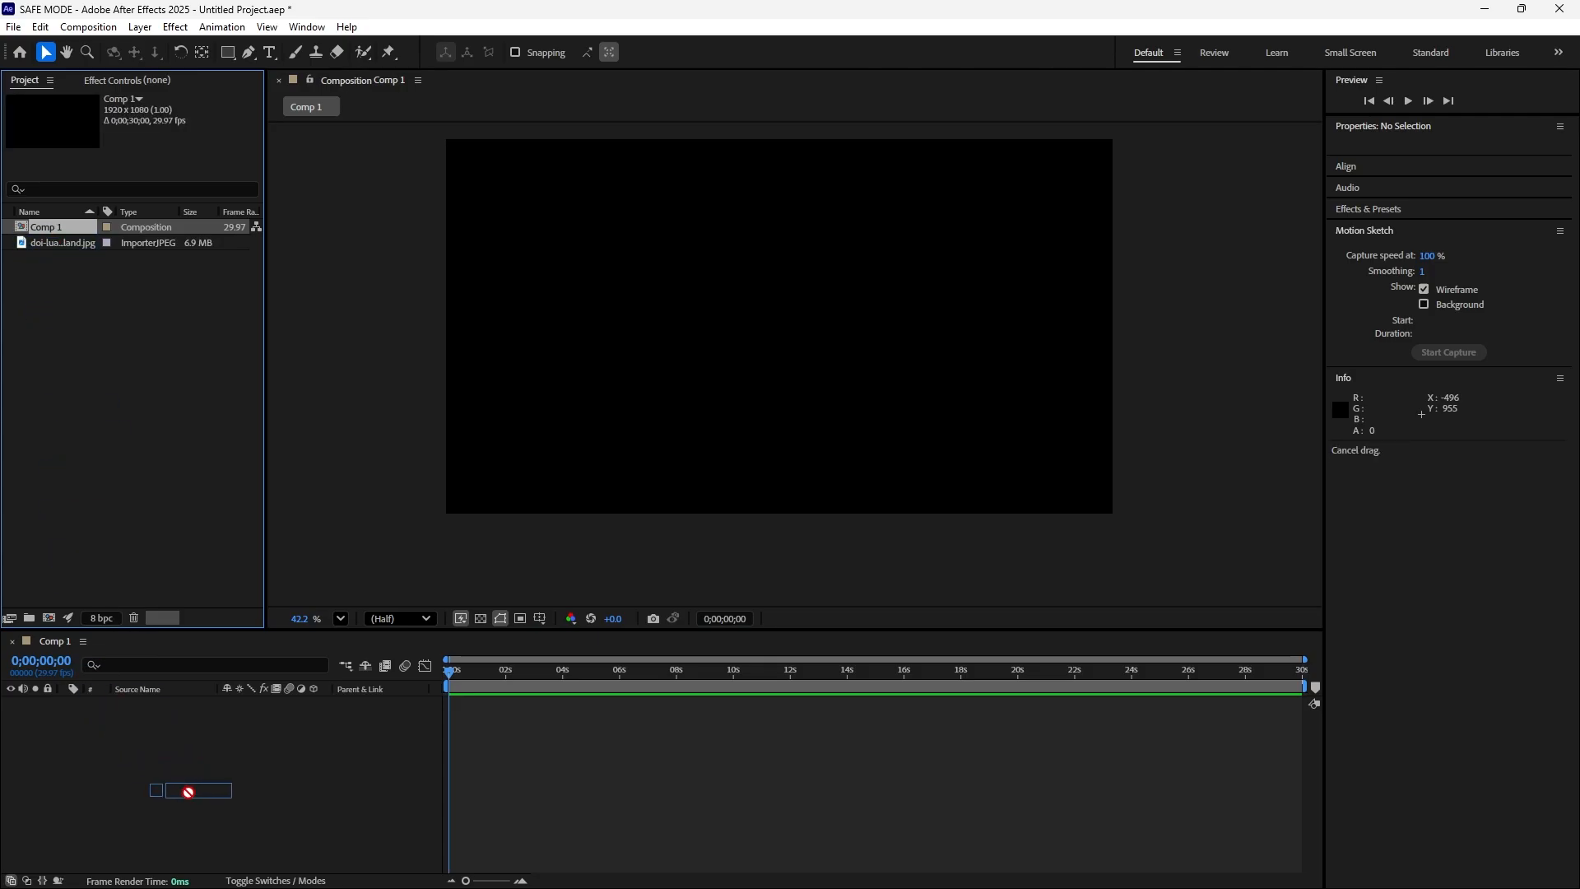
pyautogui.click(126, 348)
pyautogui.click(87, 244)
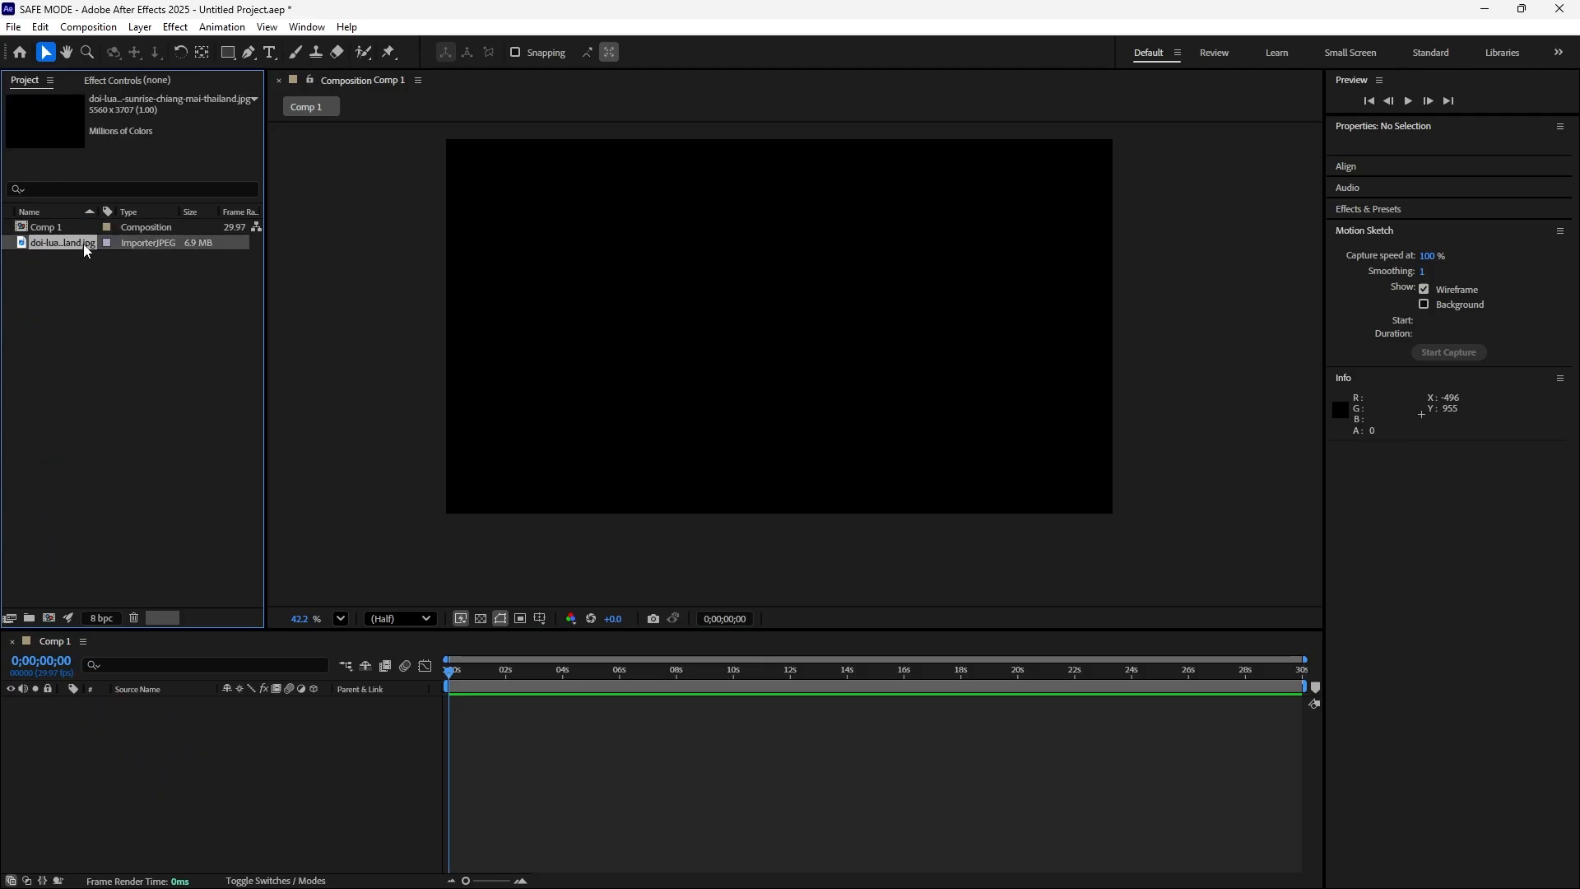
pyautogui.click(140, 372)
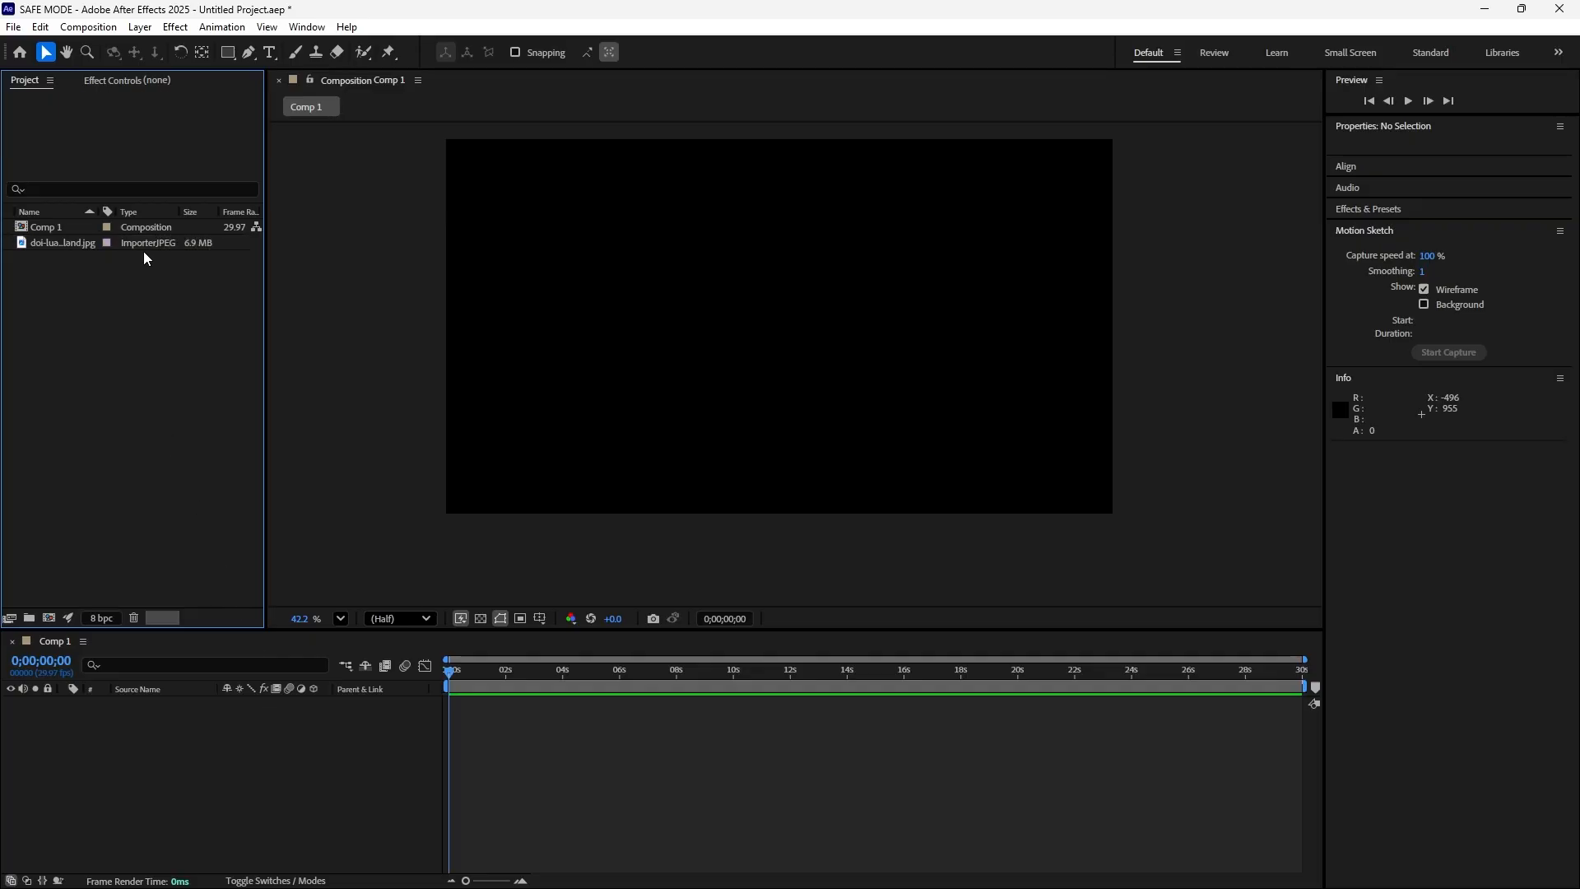
pyautogui.click(149, 245)
pyautogui.moveTo(148, 248); pyautogui.dragTo(285, 802)
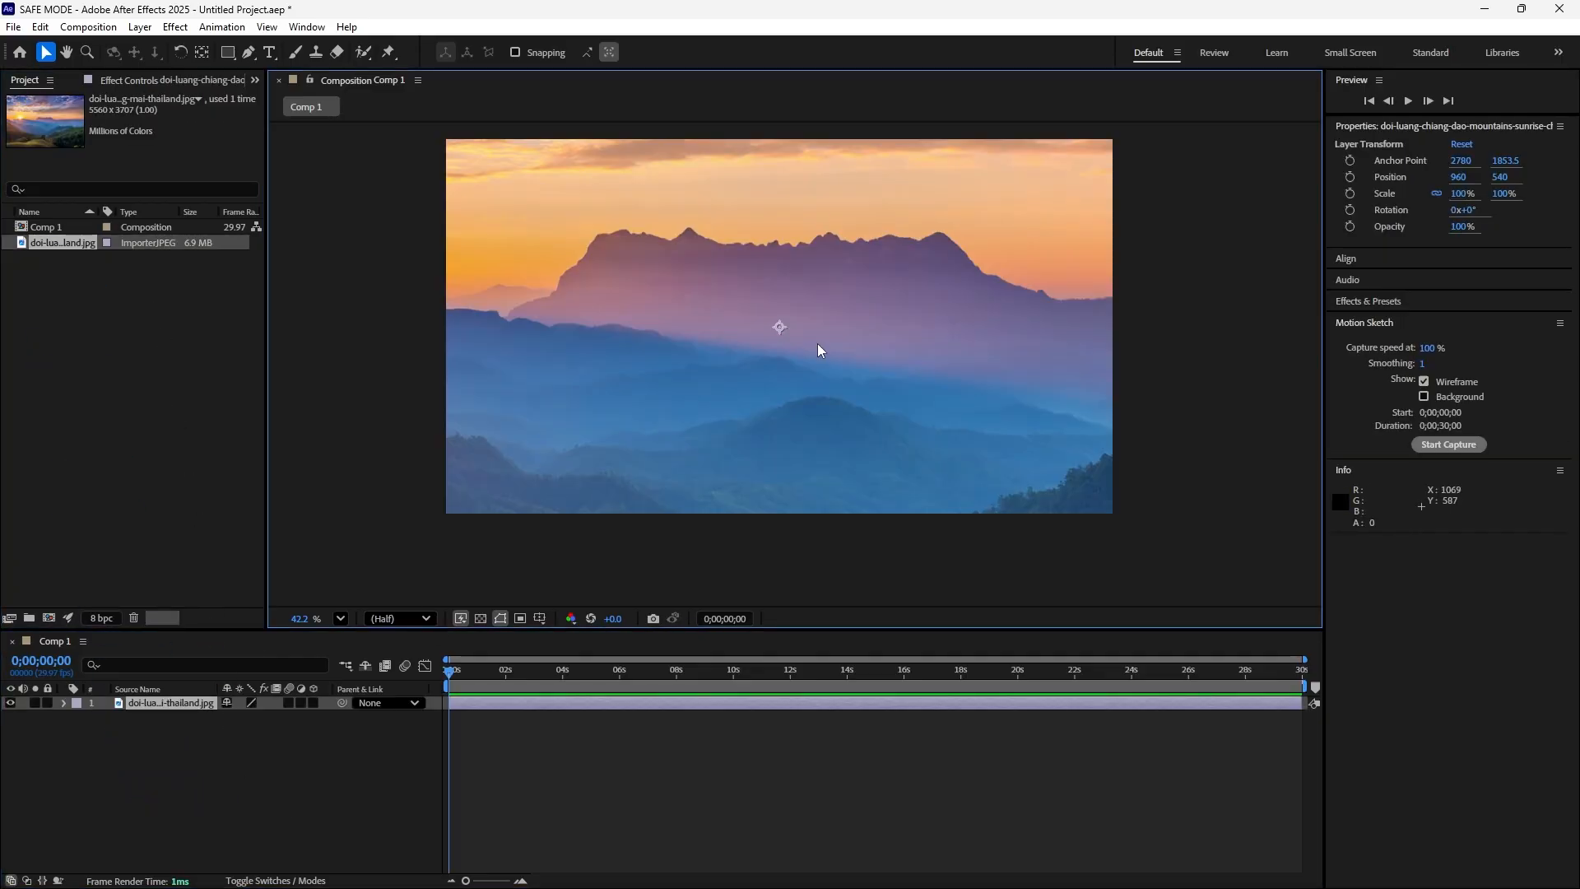
# Scale the landscape layer to 36% so the whole picture fits the composition, and deselect it.
pyautogui.scroll(-2, 817, 343)
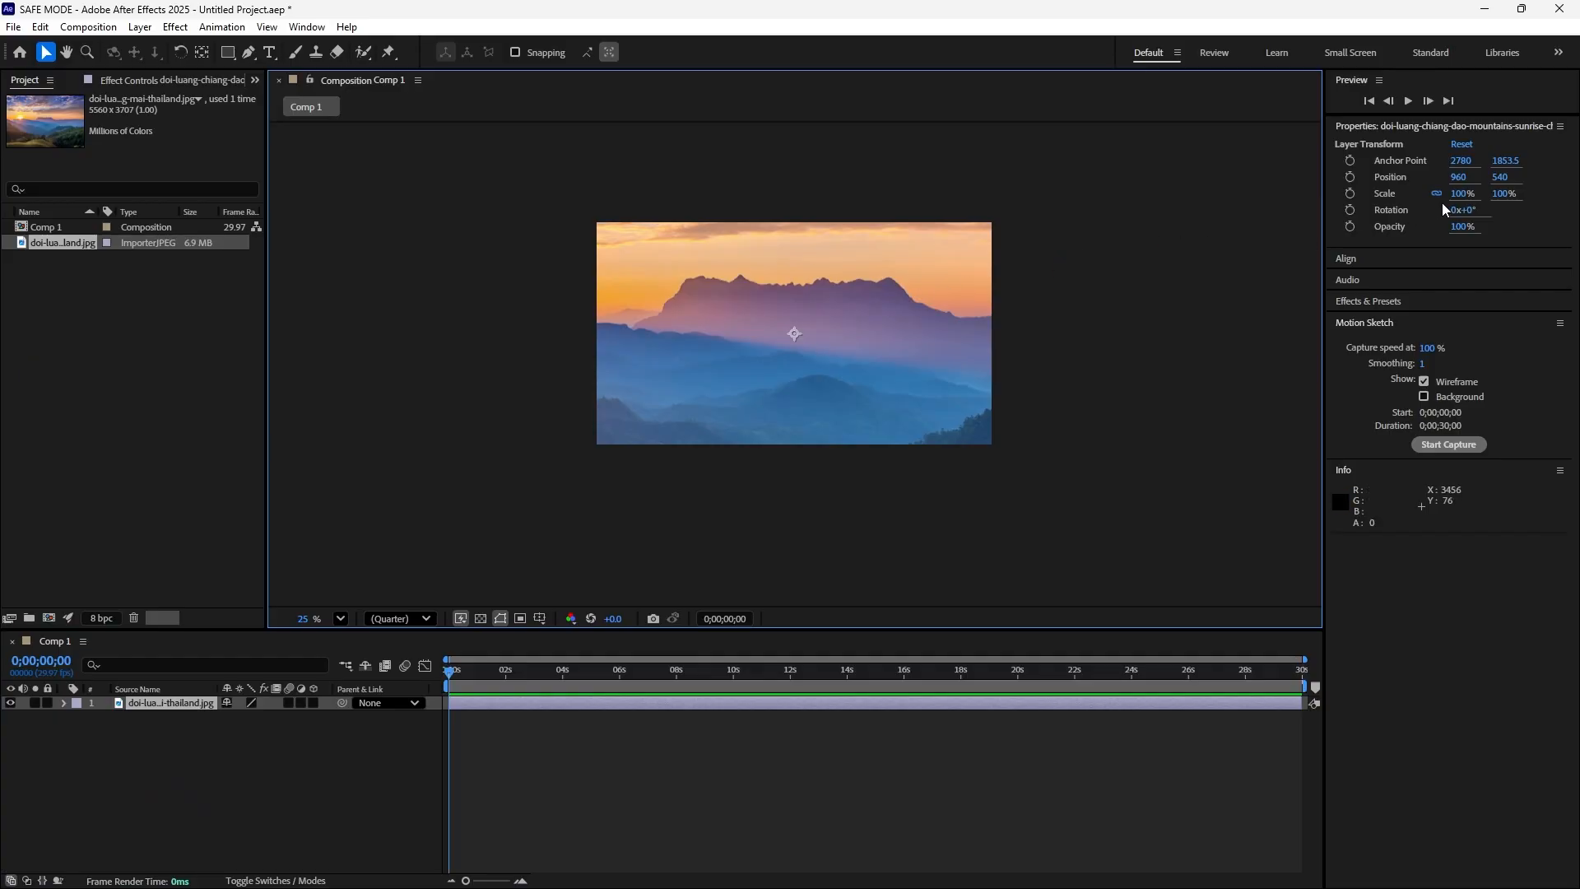
pyautogui.moveTo(1460, 195); pyautogui.dragTo(1425, 210)
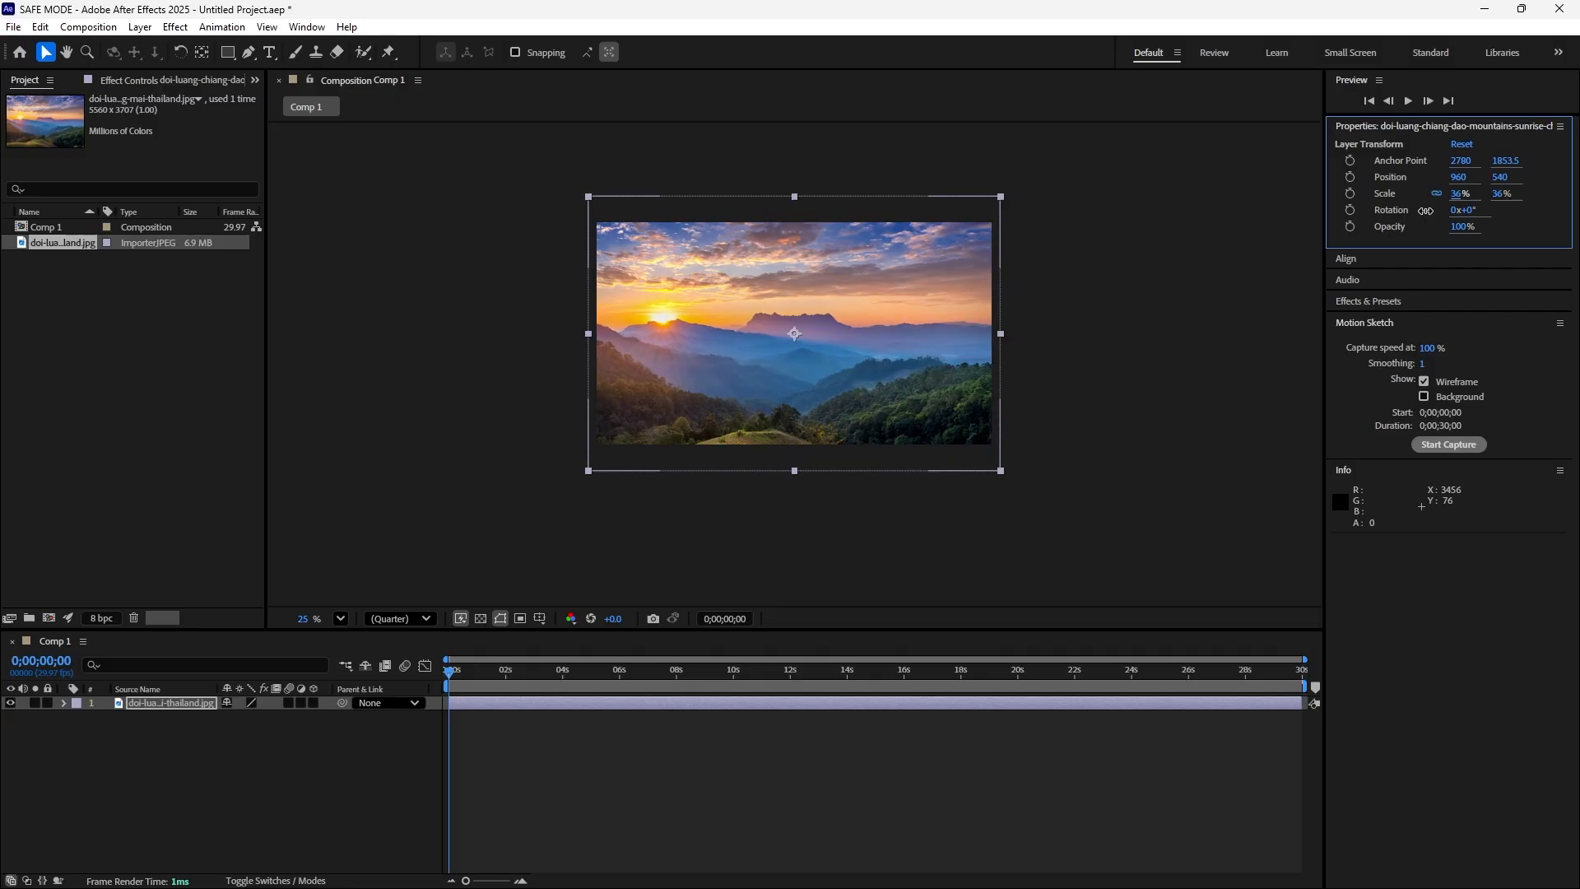
pyautogui.click(1129, 304)
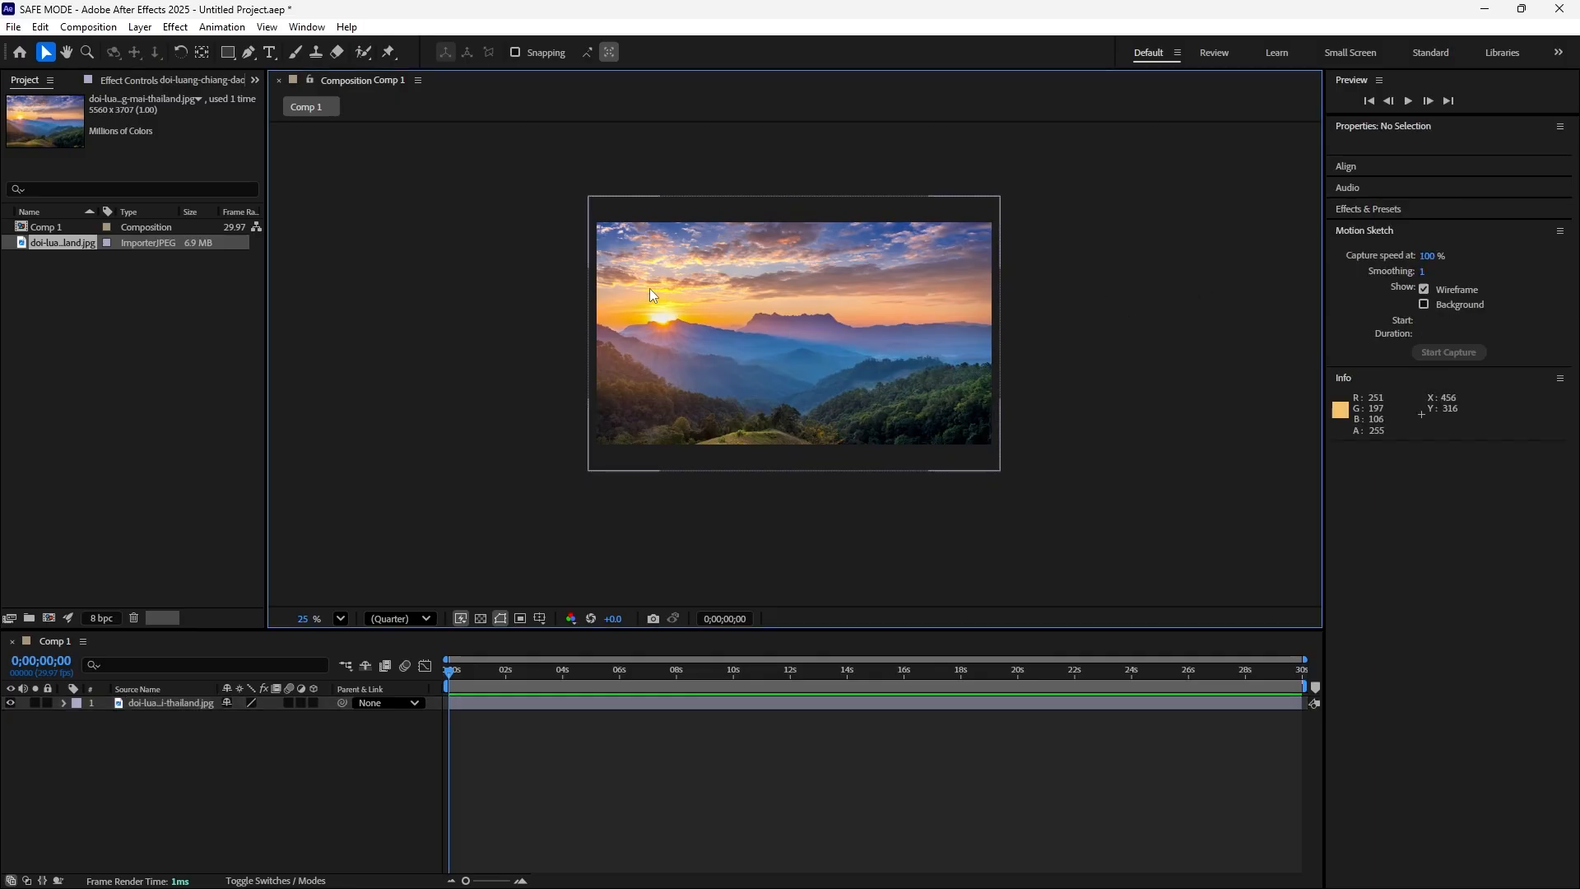
# With no layer selected, draw a red circle about 232 px wide by the sun, and delete the shape layer.
pyautogui.click(230, 56)
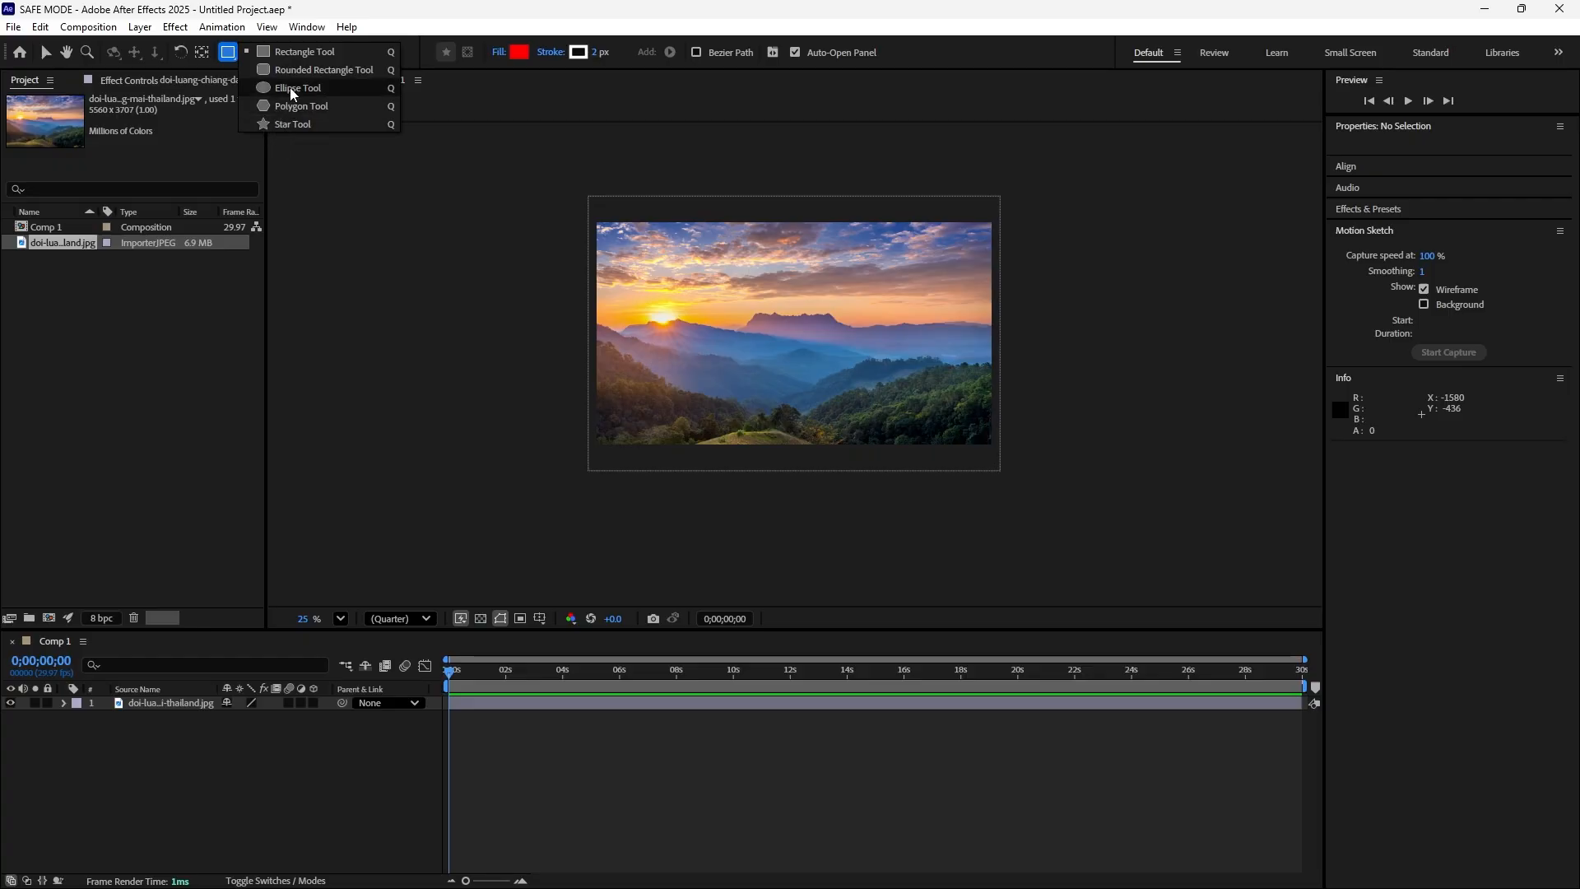
pyautogui.click(293, 91)
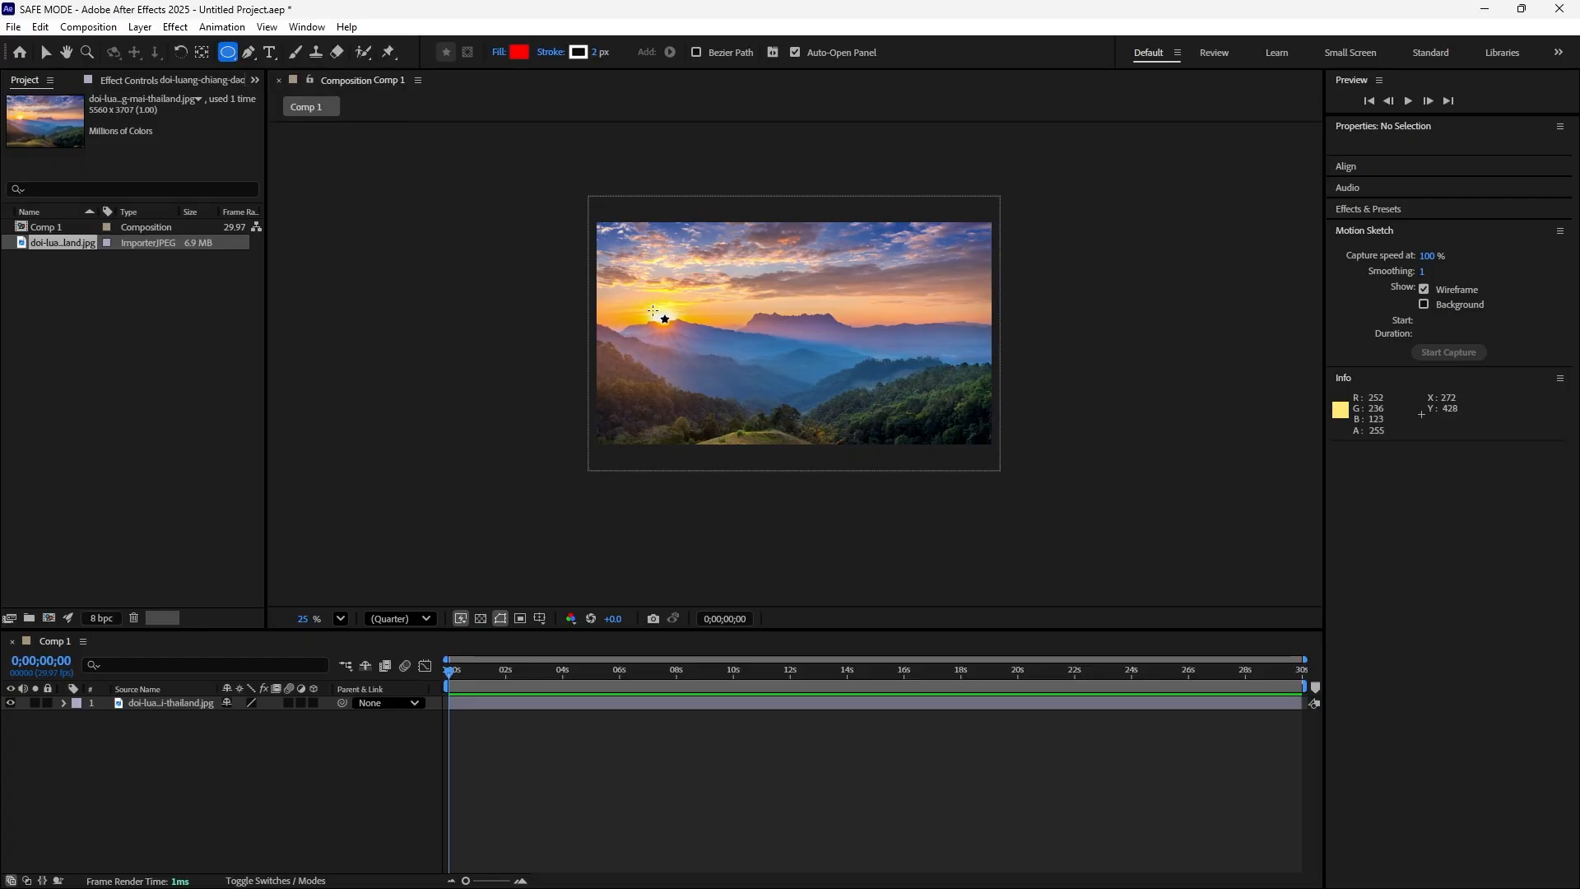
pyautogui.moveTo(656, 313); pyautogui.dragTo(690, 357)
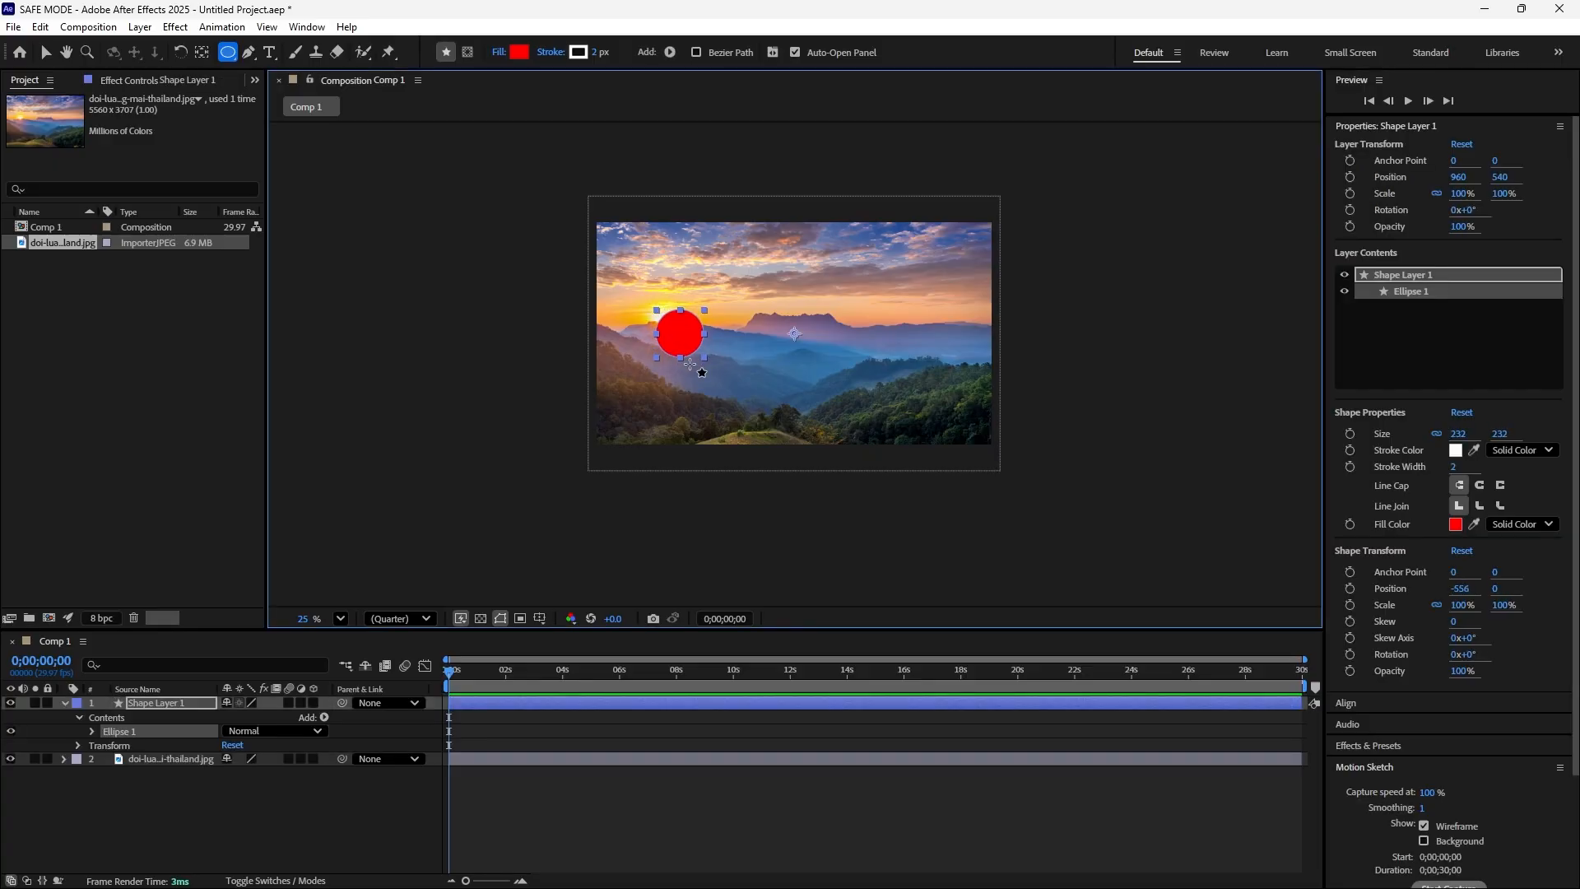
pyautogui.press('Delete')
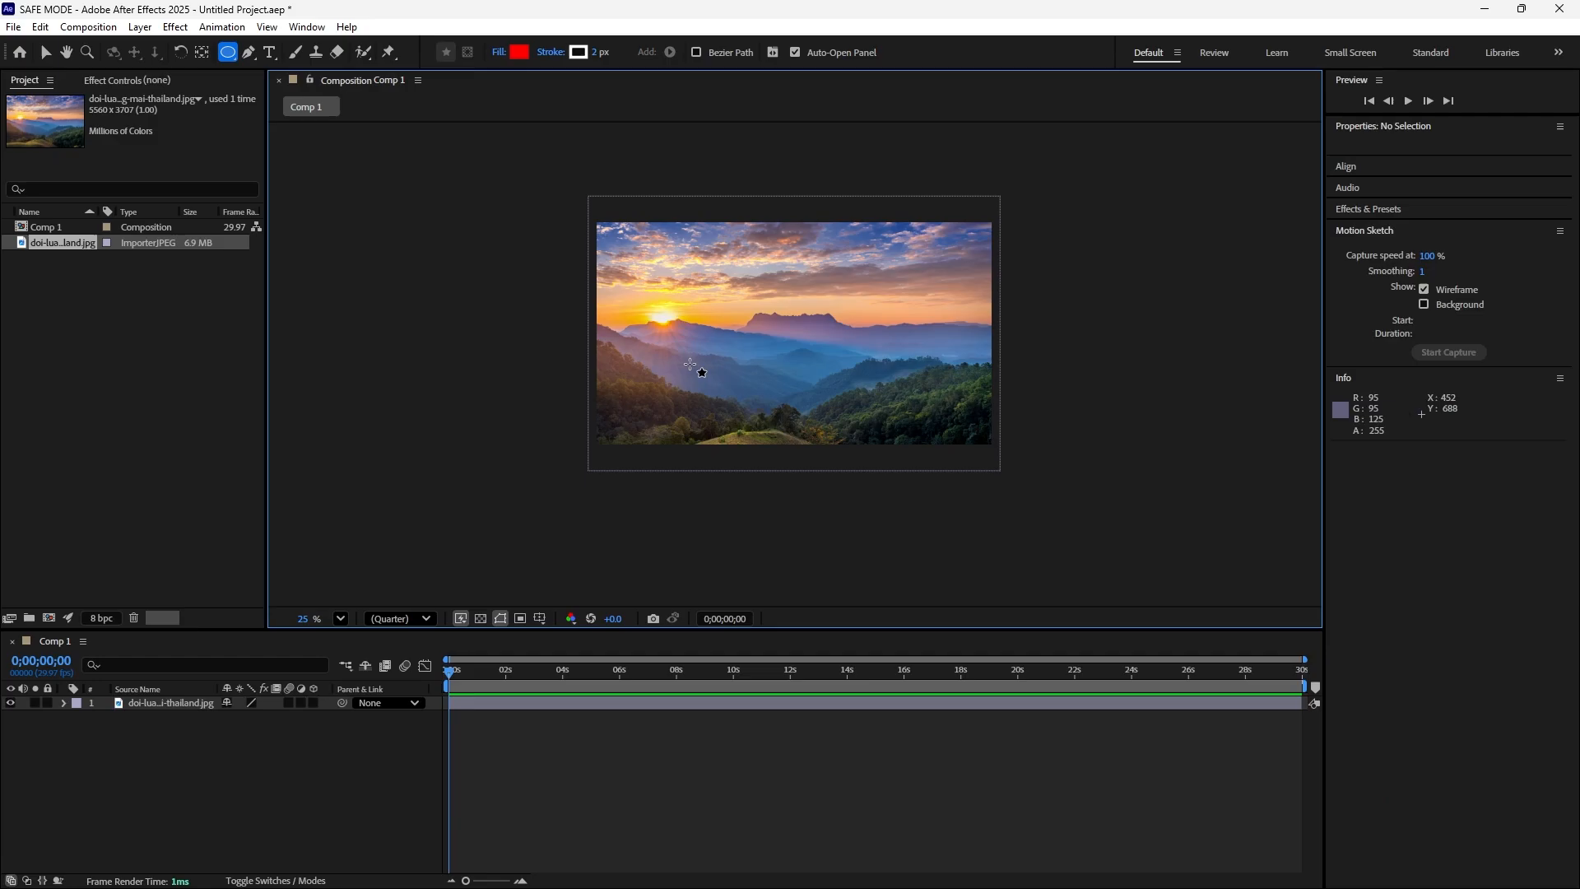
# With no layer selected, draw a large red ellipse about 740 px wide over the landscape and undo it.
pyautogui.click(40, 56)
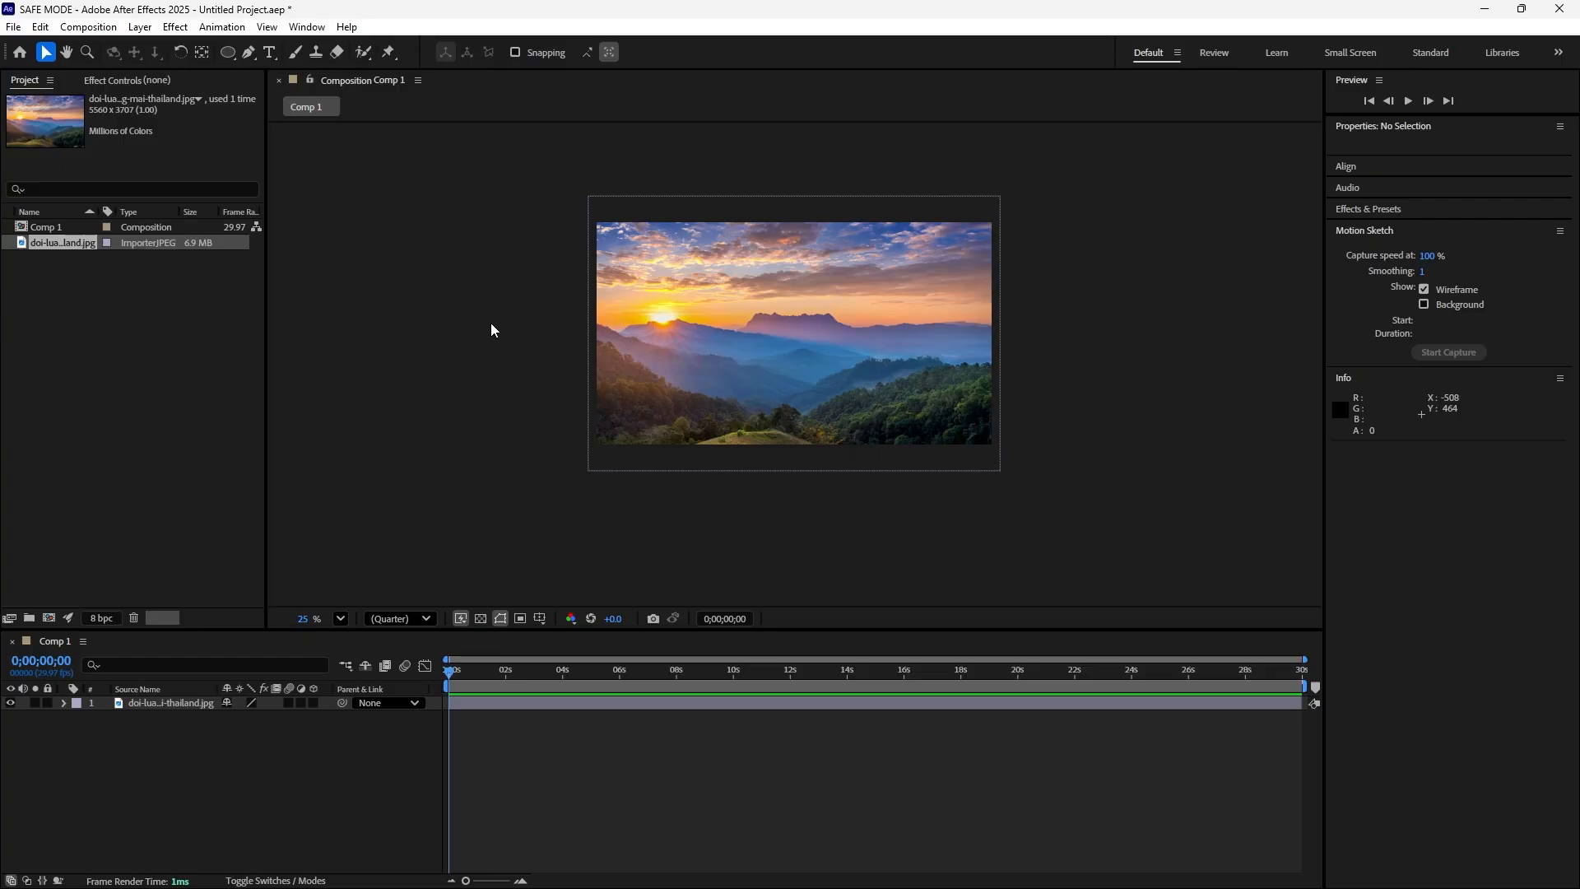
pyautogui.click(466, 397)
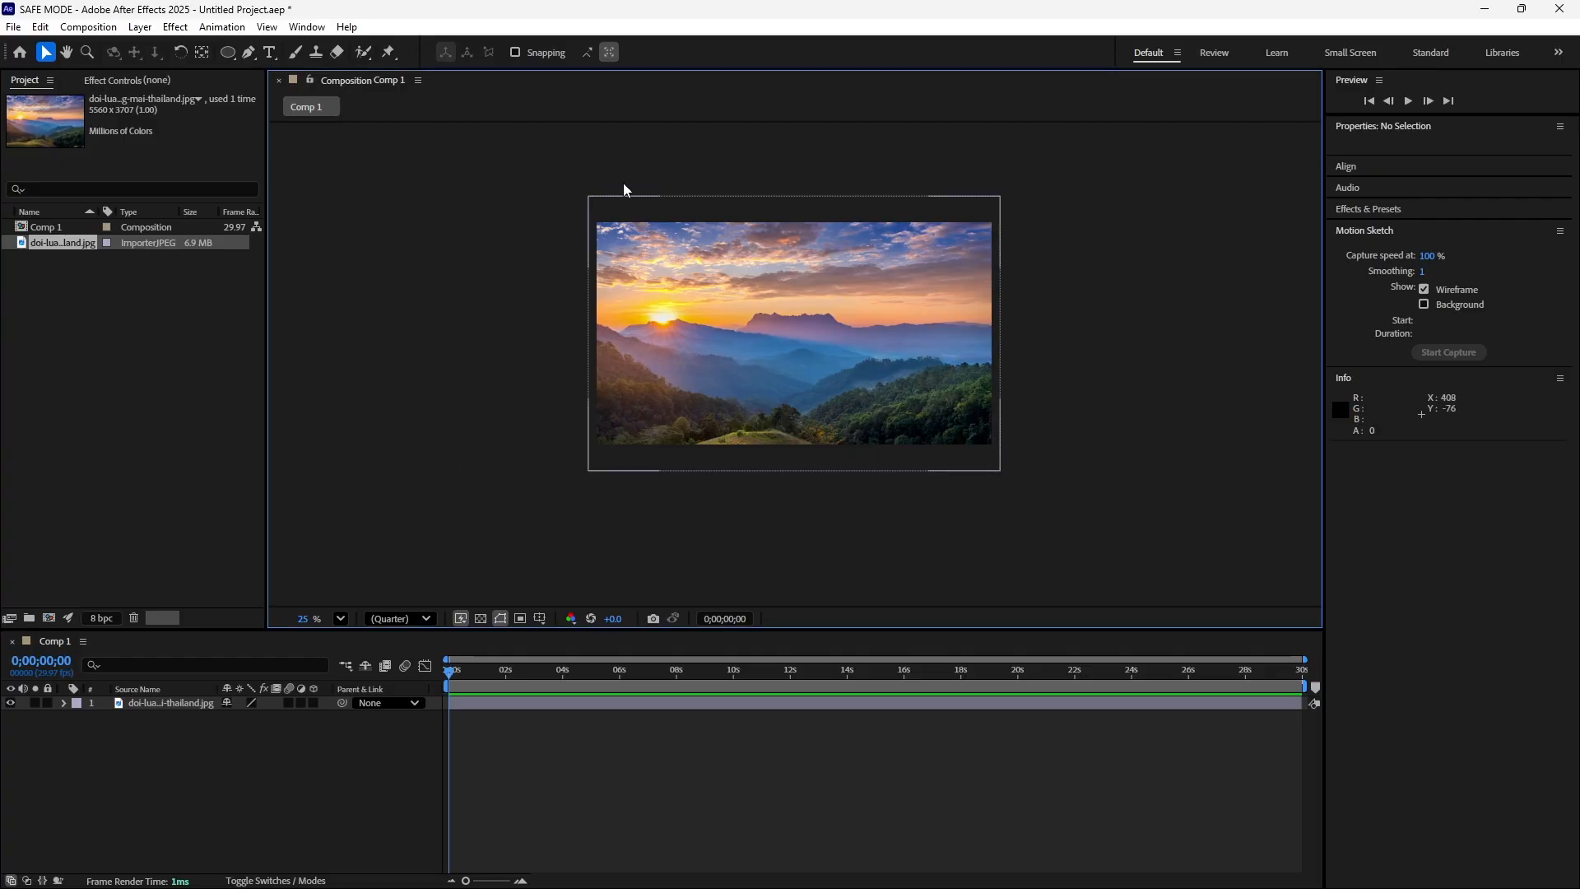
pyautogui.click(228, 53)
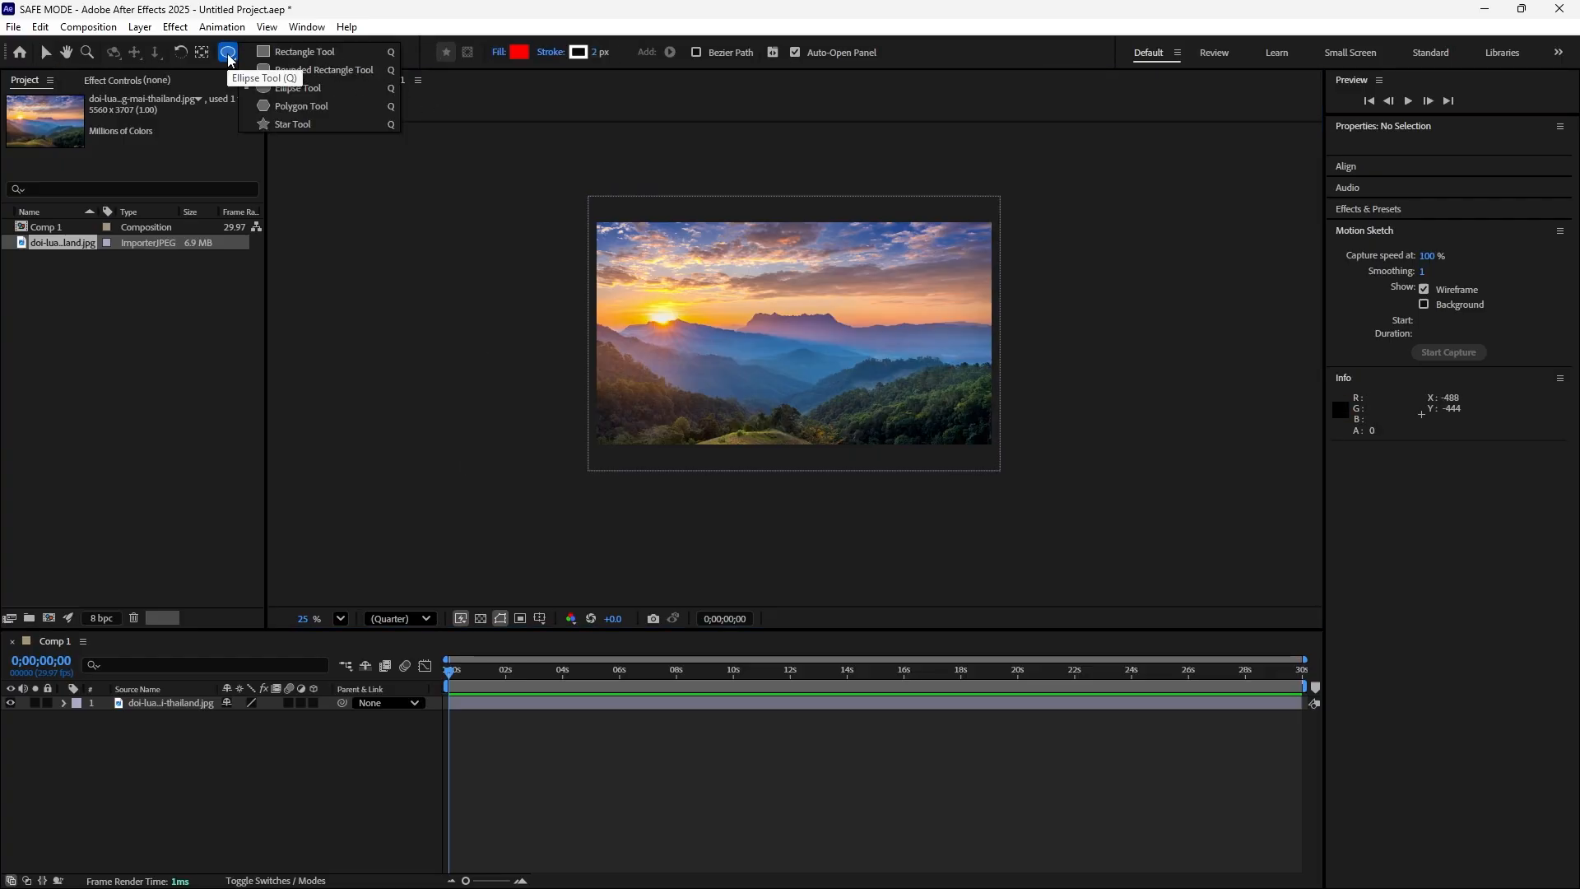
pyautogui.click(270, 91)
pyautogui.moveTo(638, 238); pyautogui.dragTo(792, 408)
pyautogui.moveTo(817, 428)
pyautogui.mouseDown()
pyautogui.moveTo(753, 367)
pyautogui.moveTo(685, 342)
pyautogui.moveTo(789, 412)
pyautogui.mouseUp()
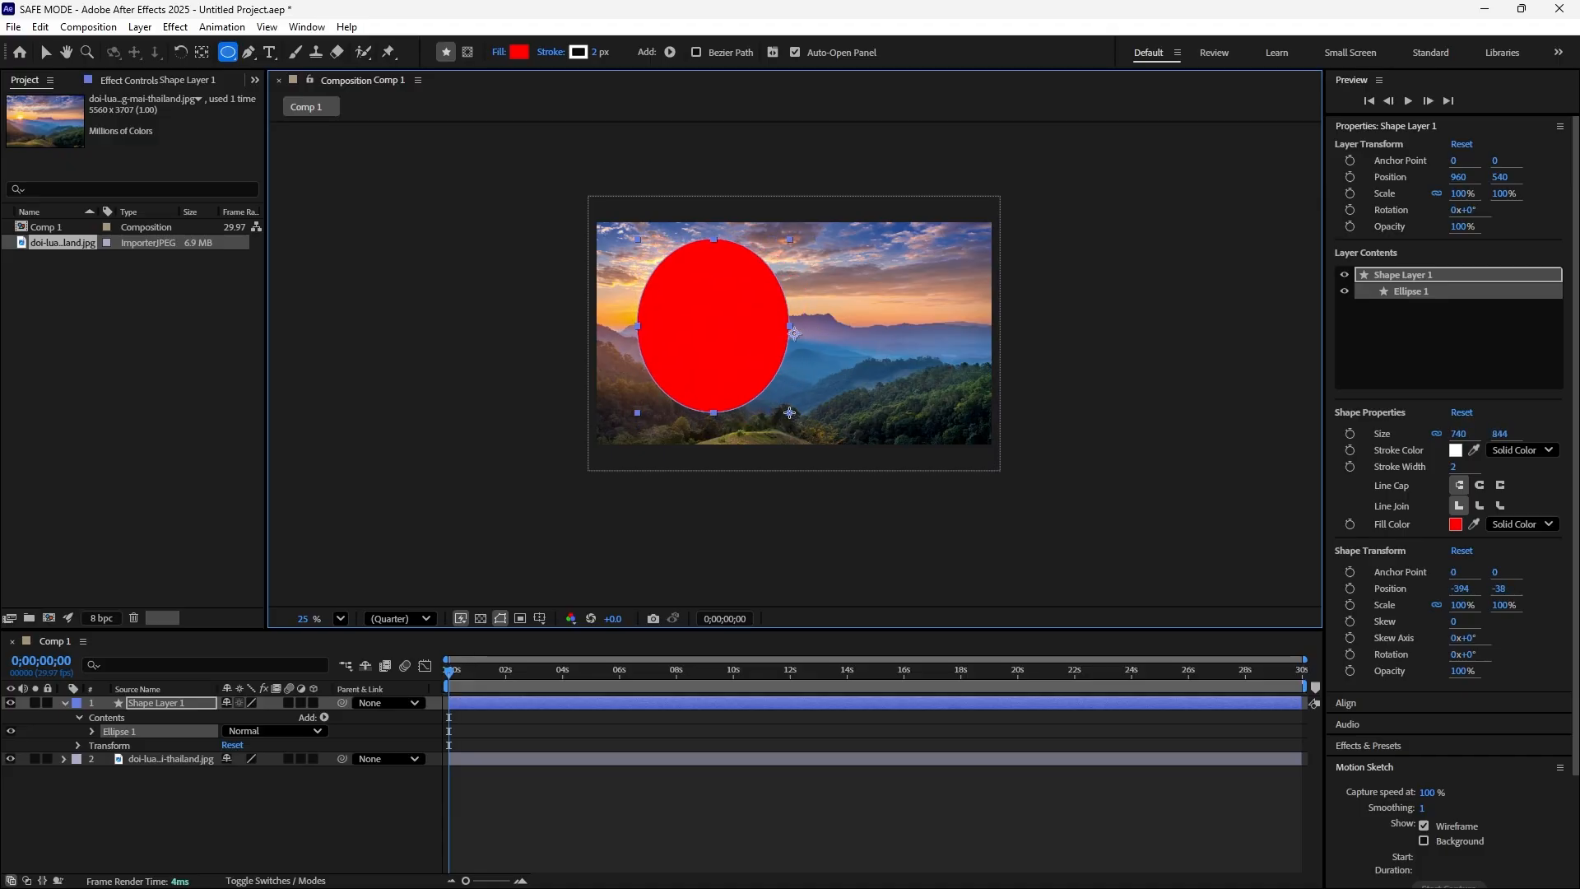
pyautogui.moveTo(790, 412); pyautogui.dragTo(792, 400)
pyautogui.hotkey('ctrl', 'z')
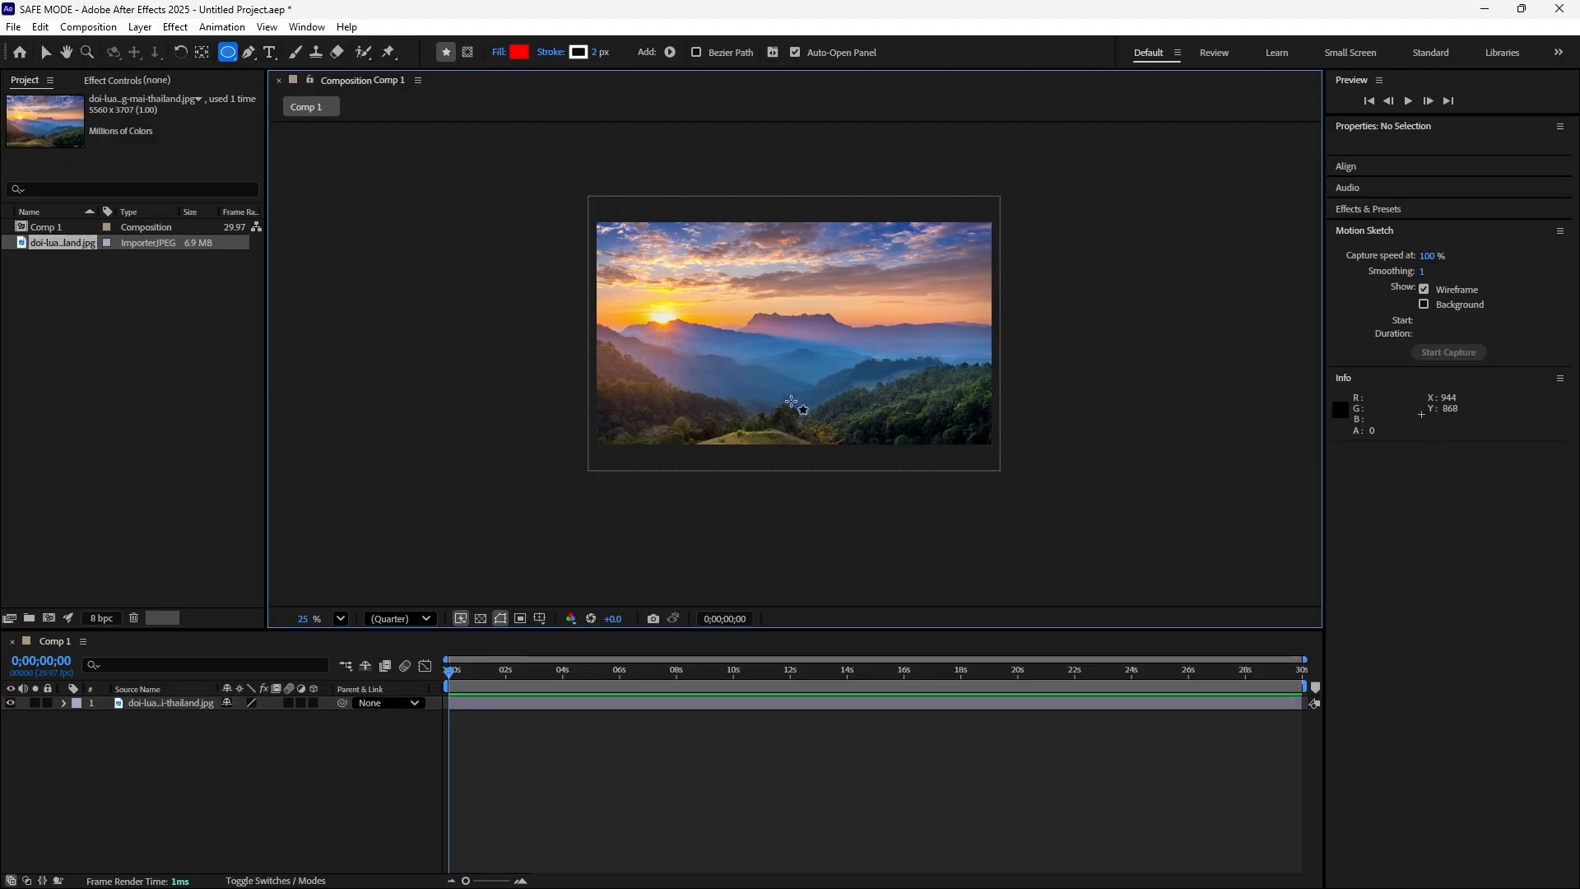
# Return to the Selection tool and select the landscape layer as the target for a mask.
pyautogui.click(46, 54)
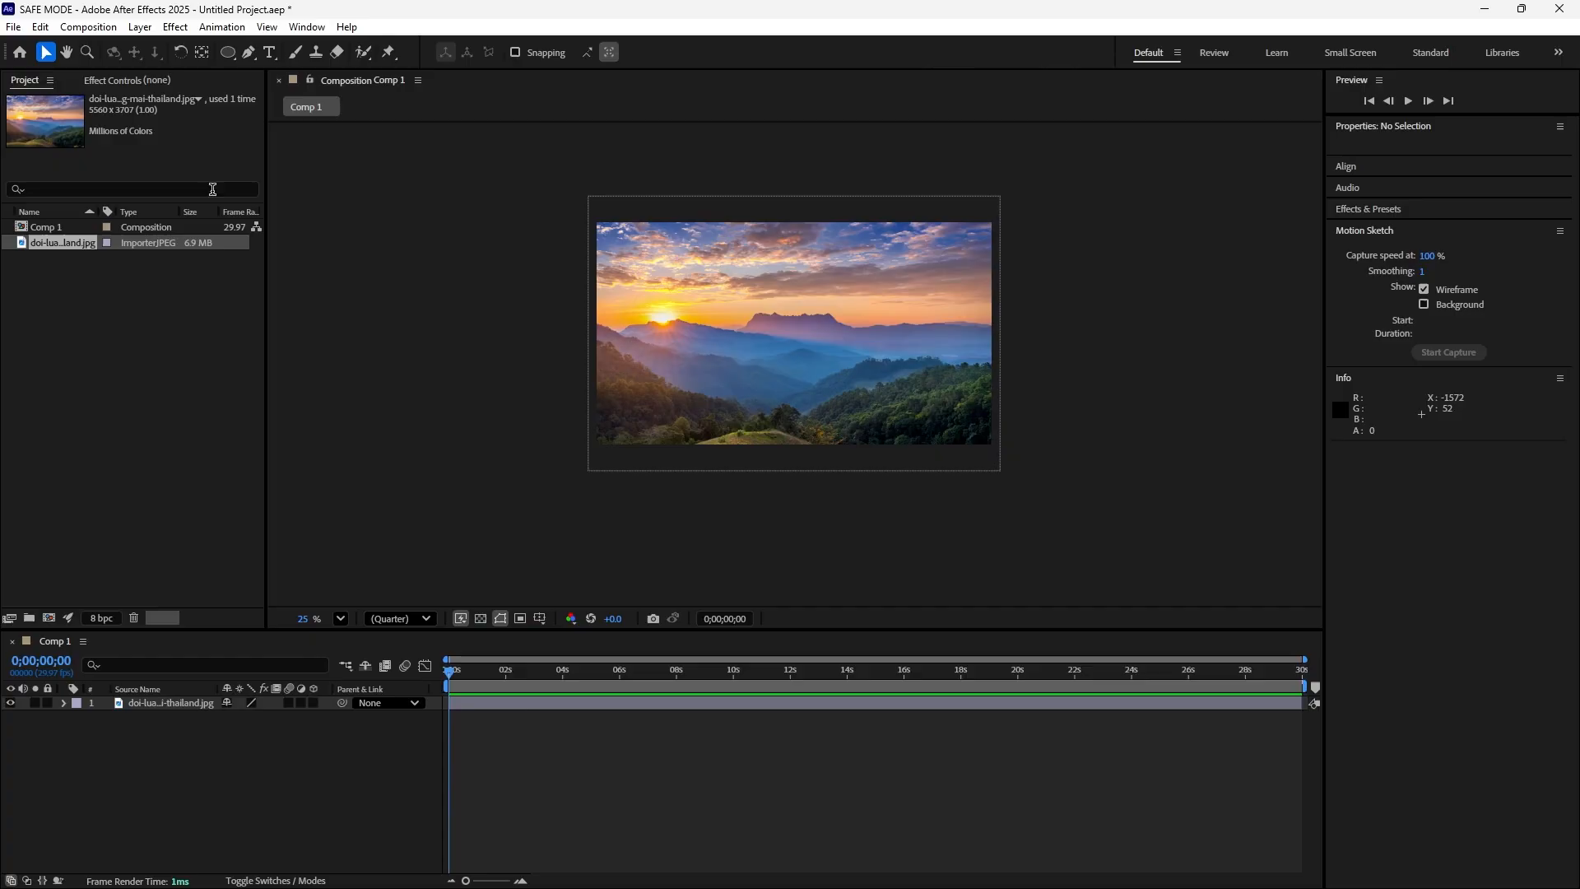
pyautogui.click(683, 260)
pyautogui.click(437, 326)
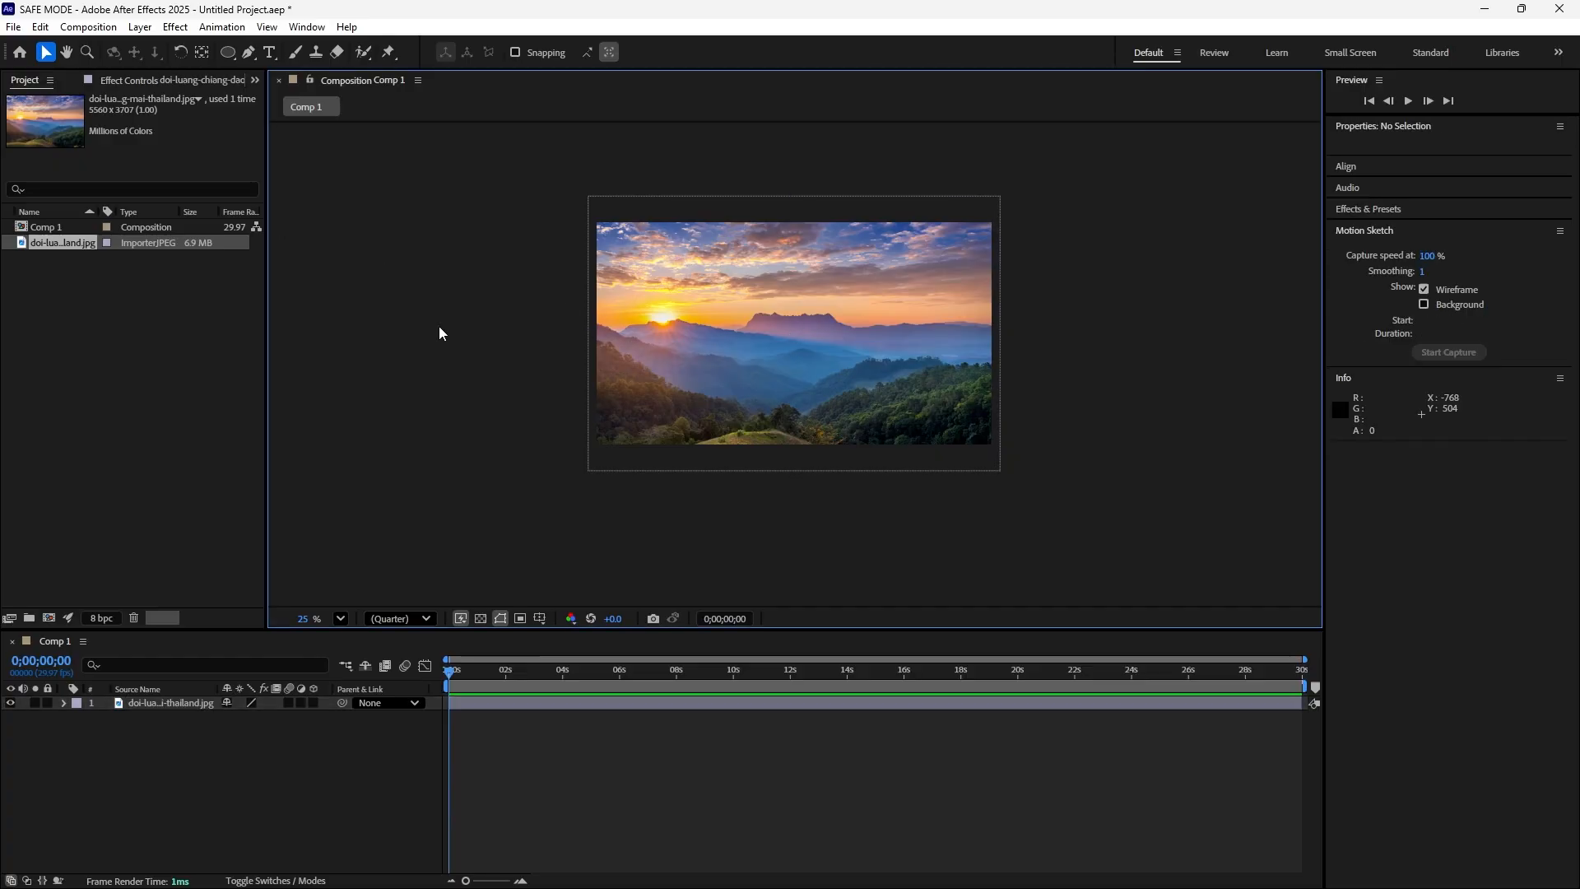
pyautogui.click(155, 706)
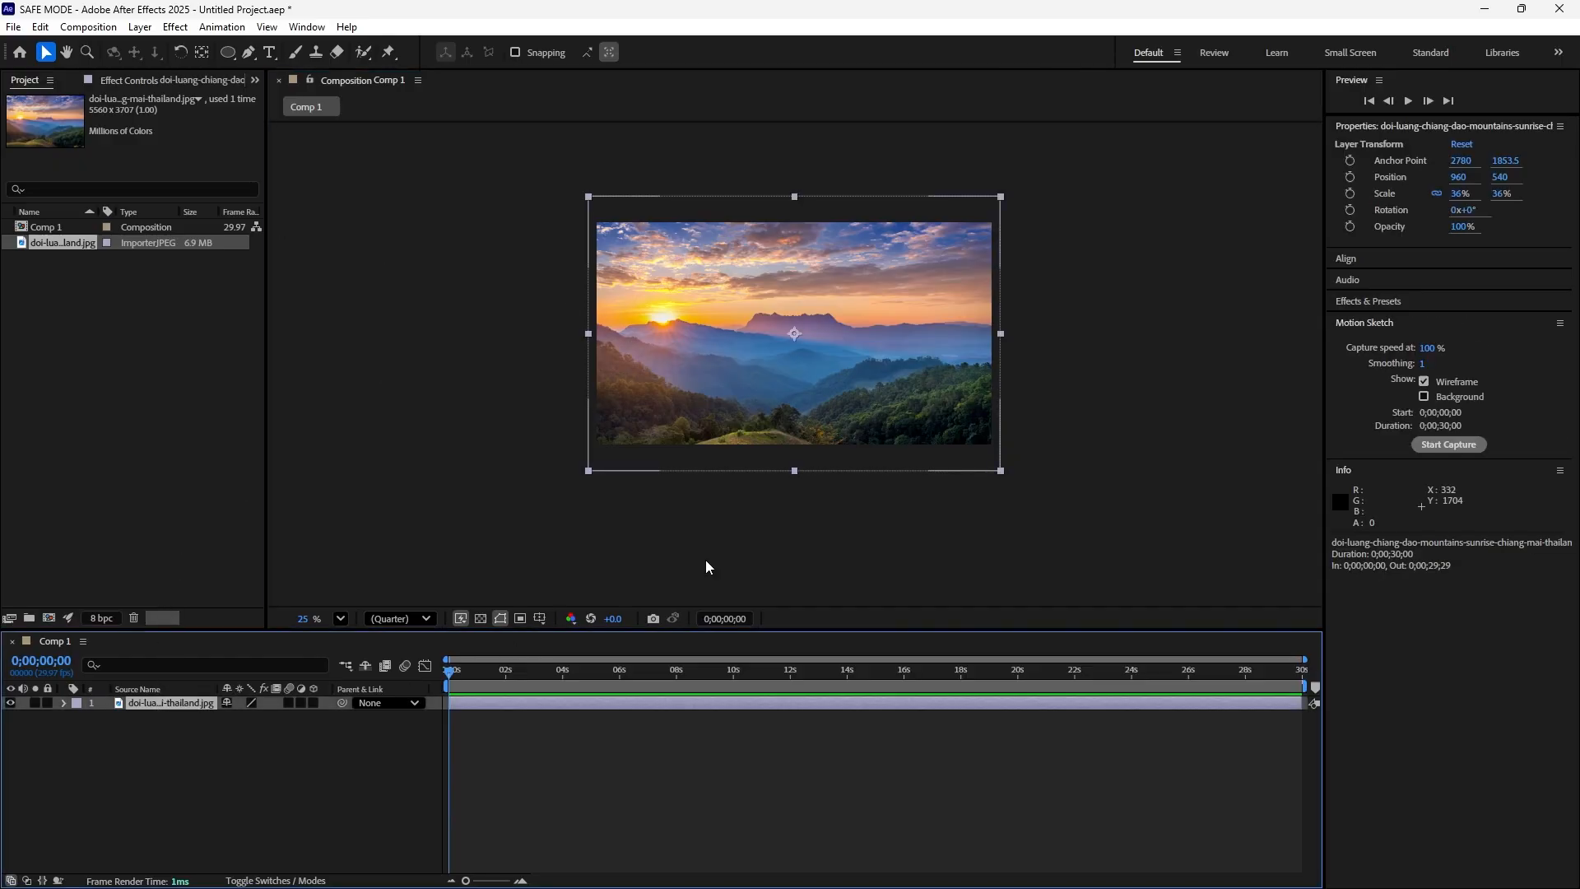
pyautogui.click(229, 53)
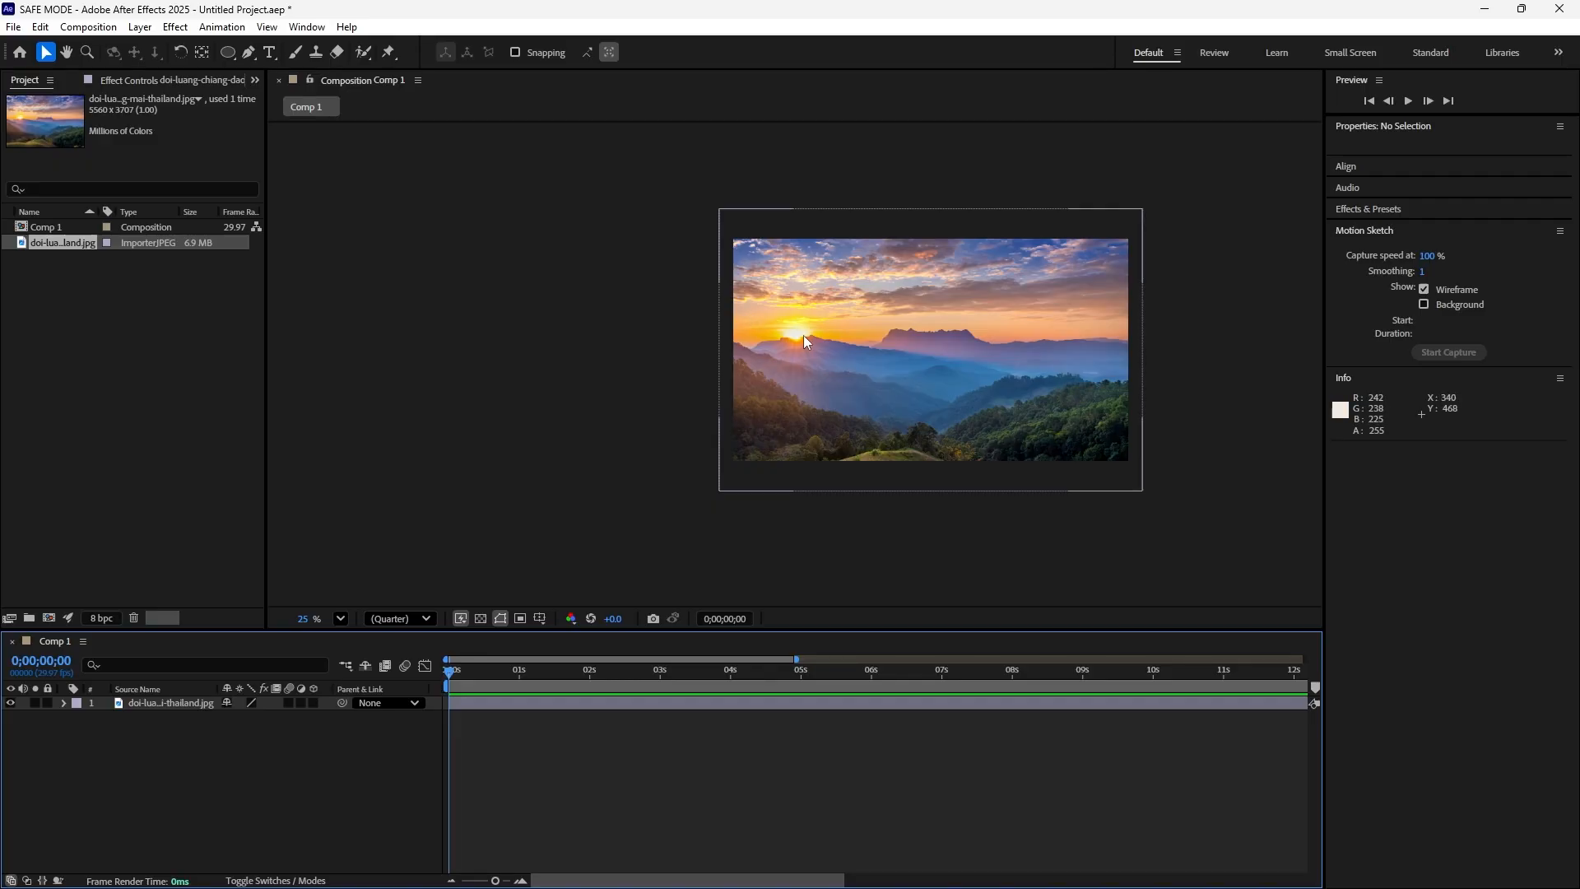
pyautogui.click(811, 279)
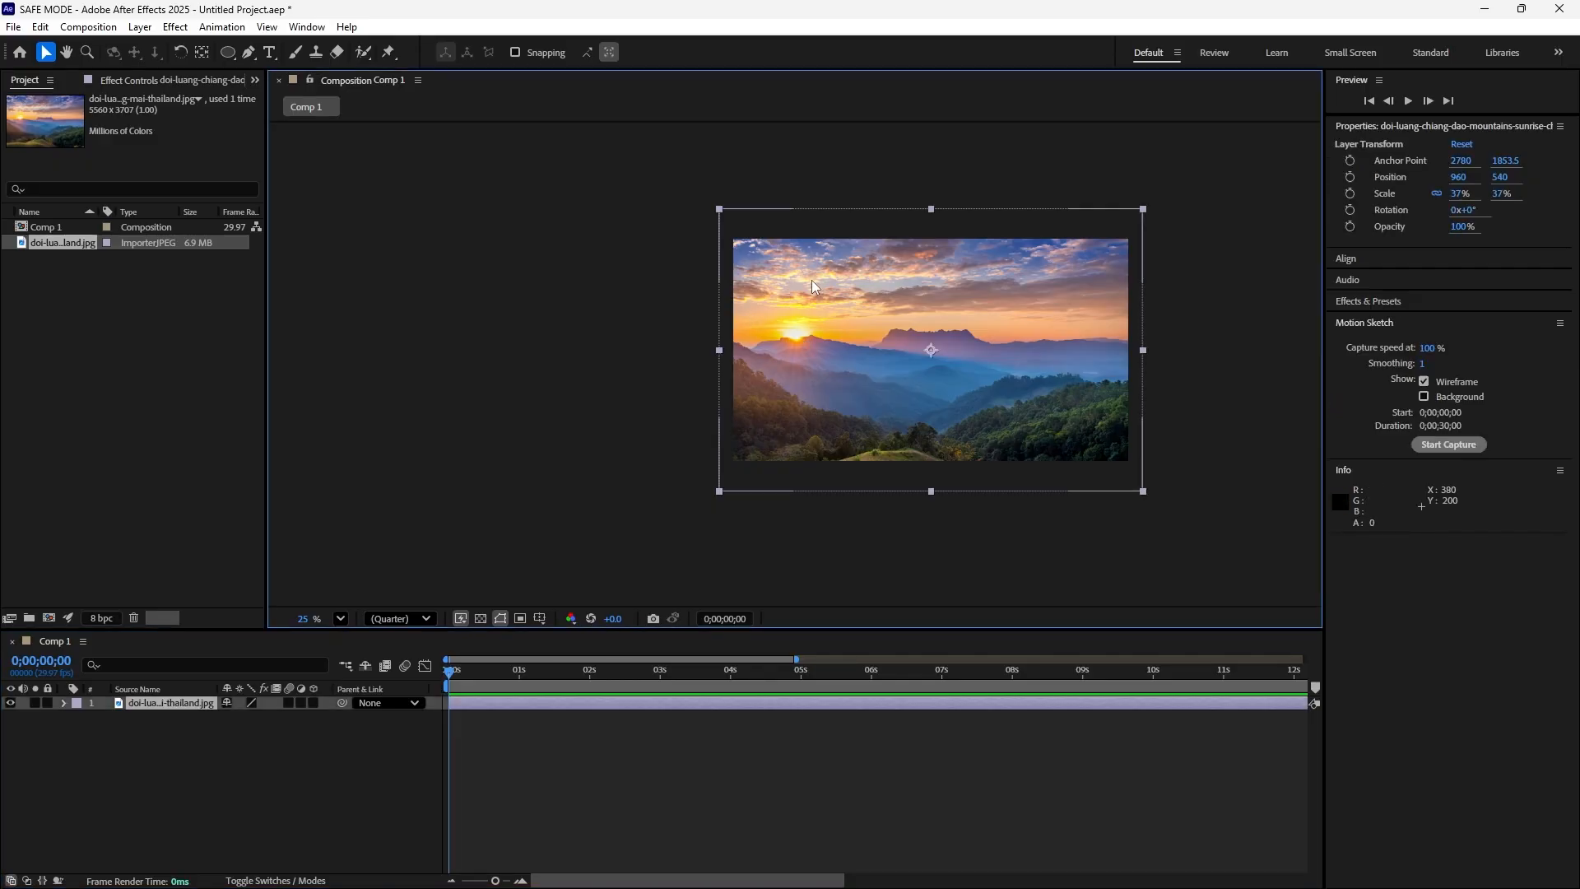
# Draw a tall, narrow rectangular mask just outside the landscape's left edge, with bounds about left -647, top -38, right 12, bottom 3,929.
pyautogui.click(229, 52)
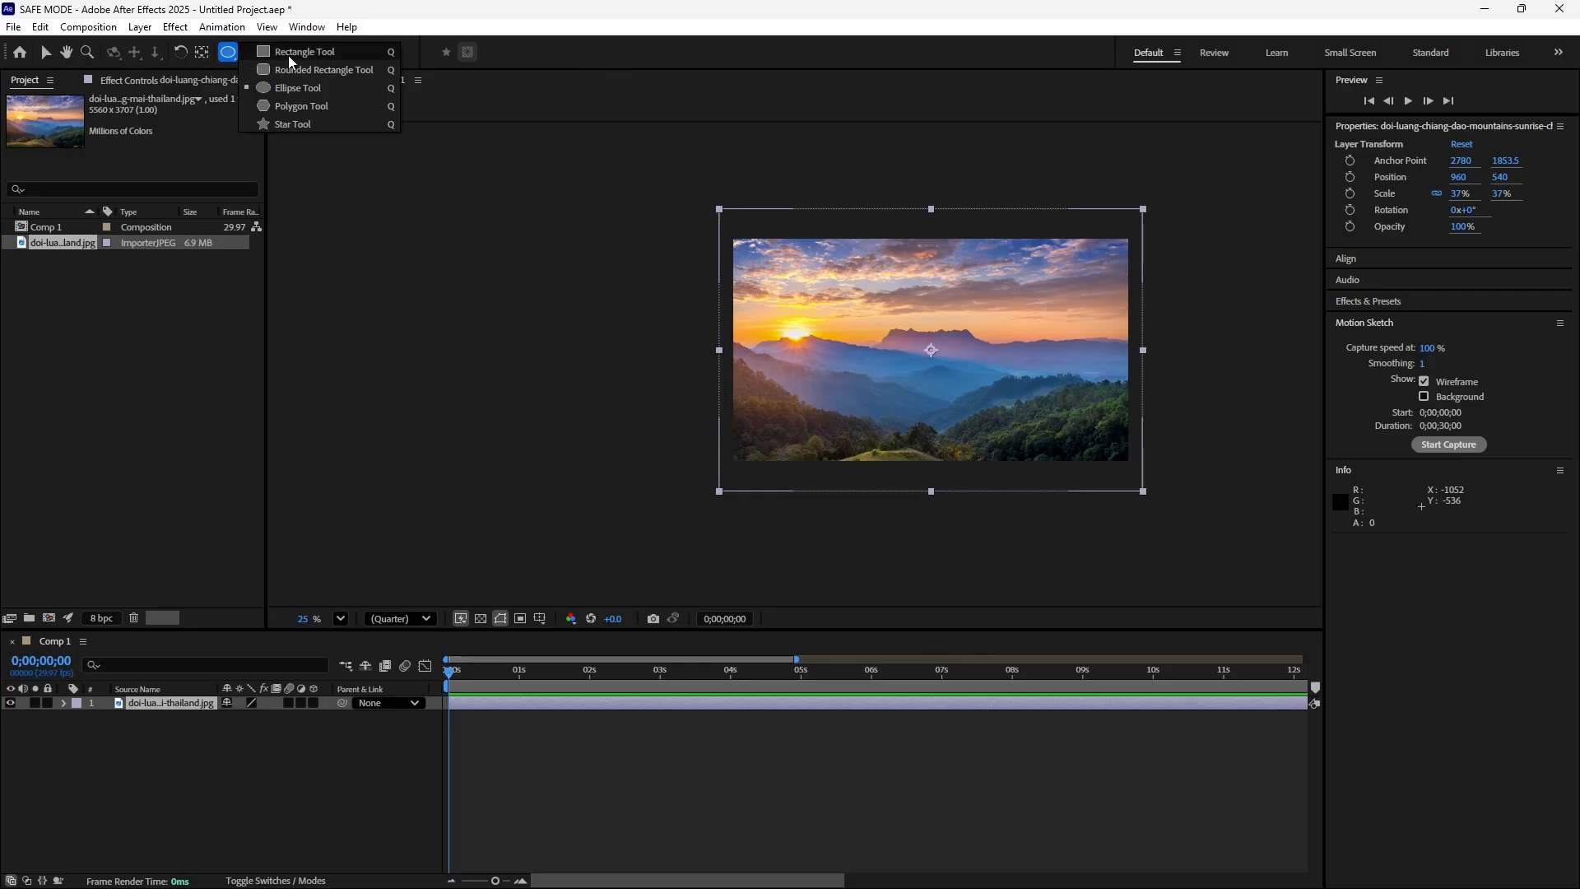
pyautogui.click(288, 53)
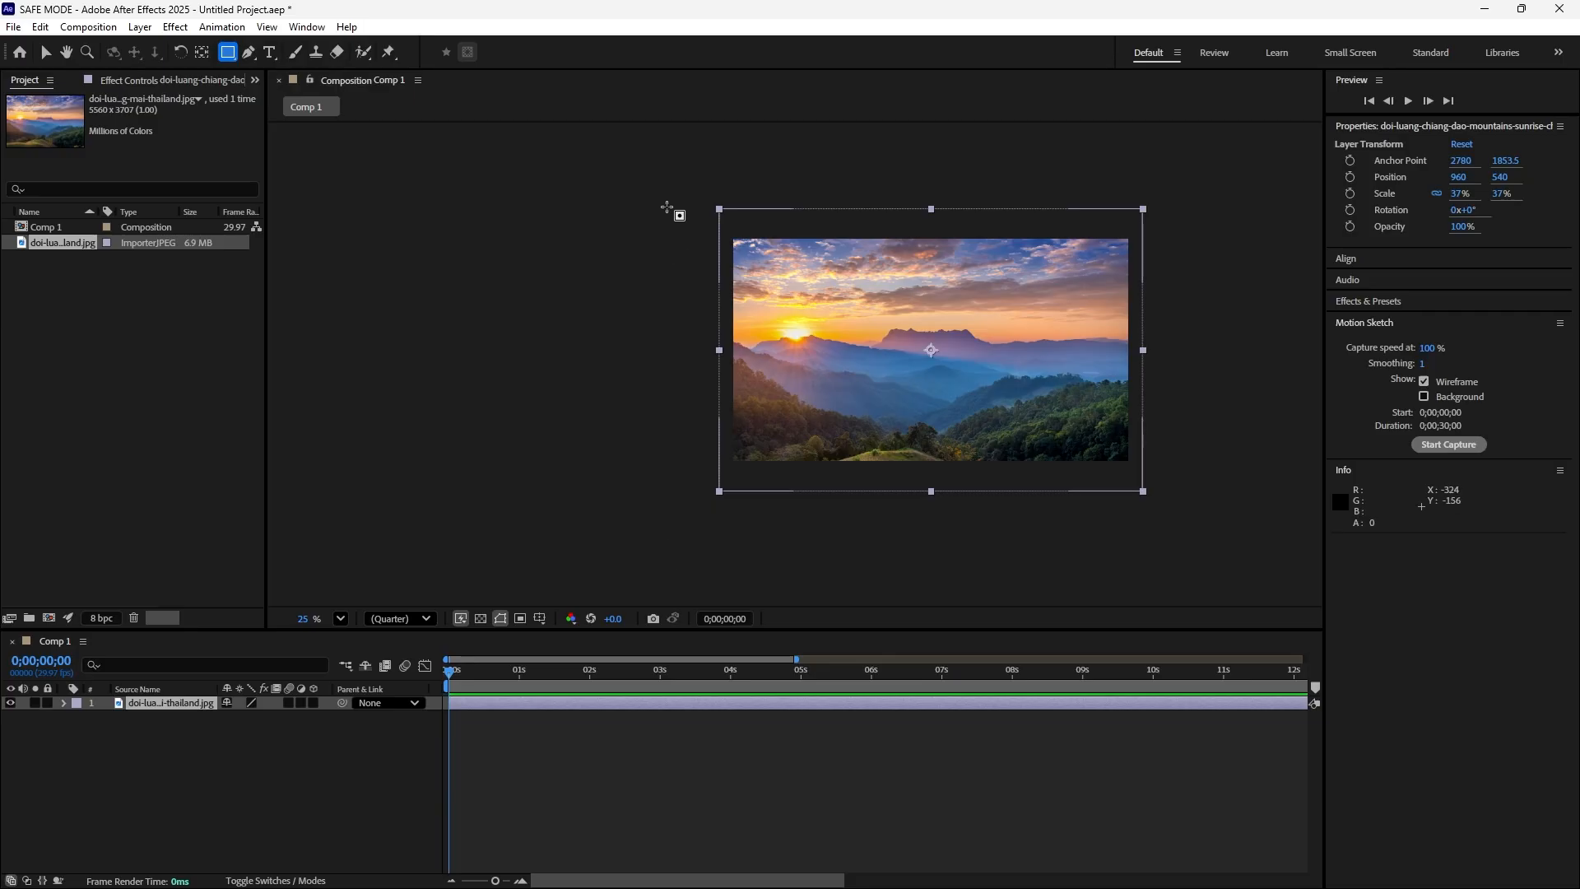
pyautogui.moveTo(669, 205); pyautogui.dragTo(748, 500)
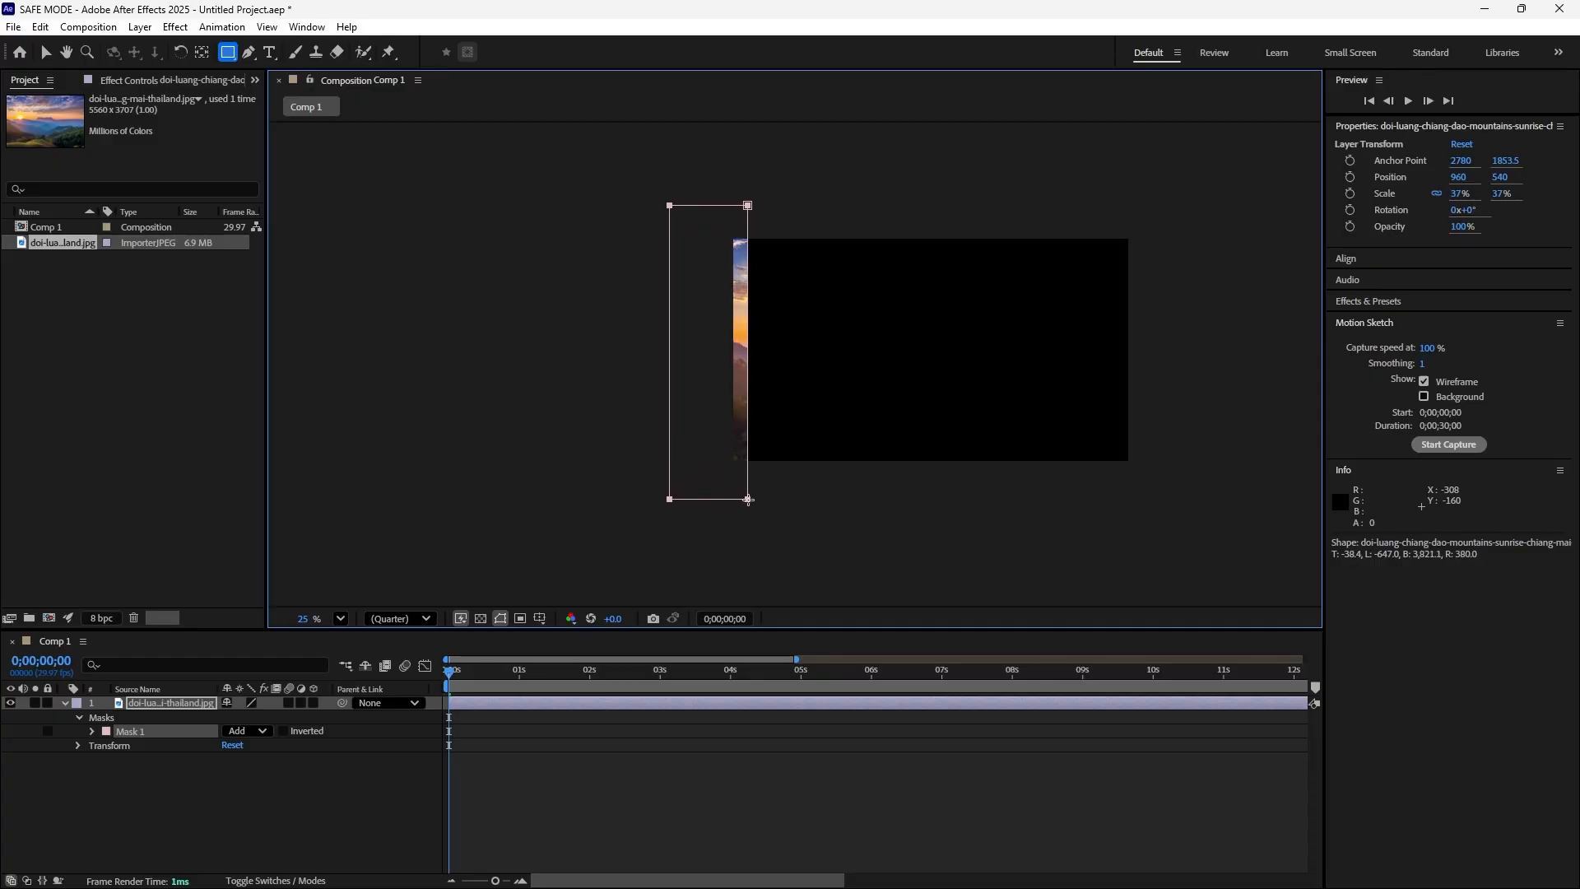
pyautogui.moveTo(748, 500); pyautogui.dragTo(719, 501)
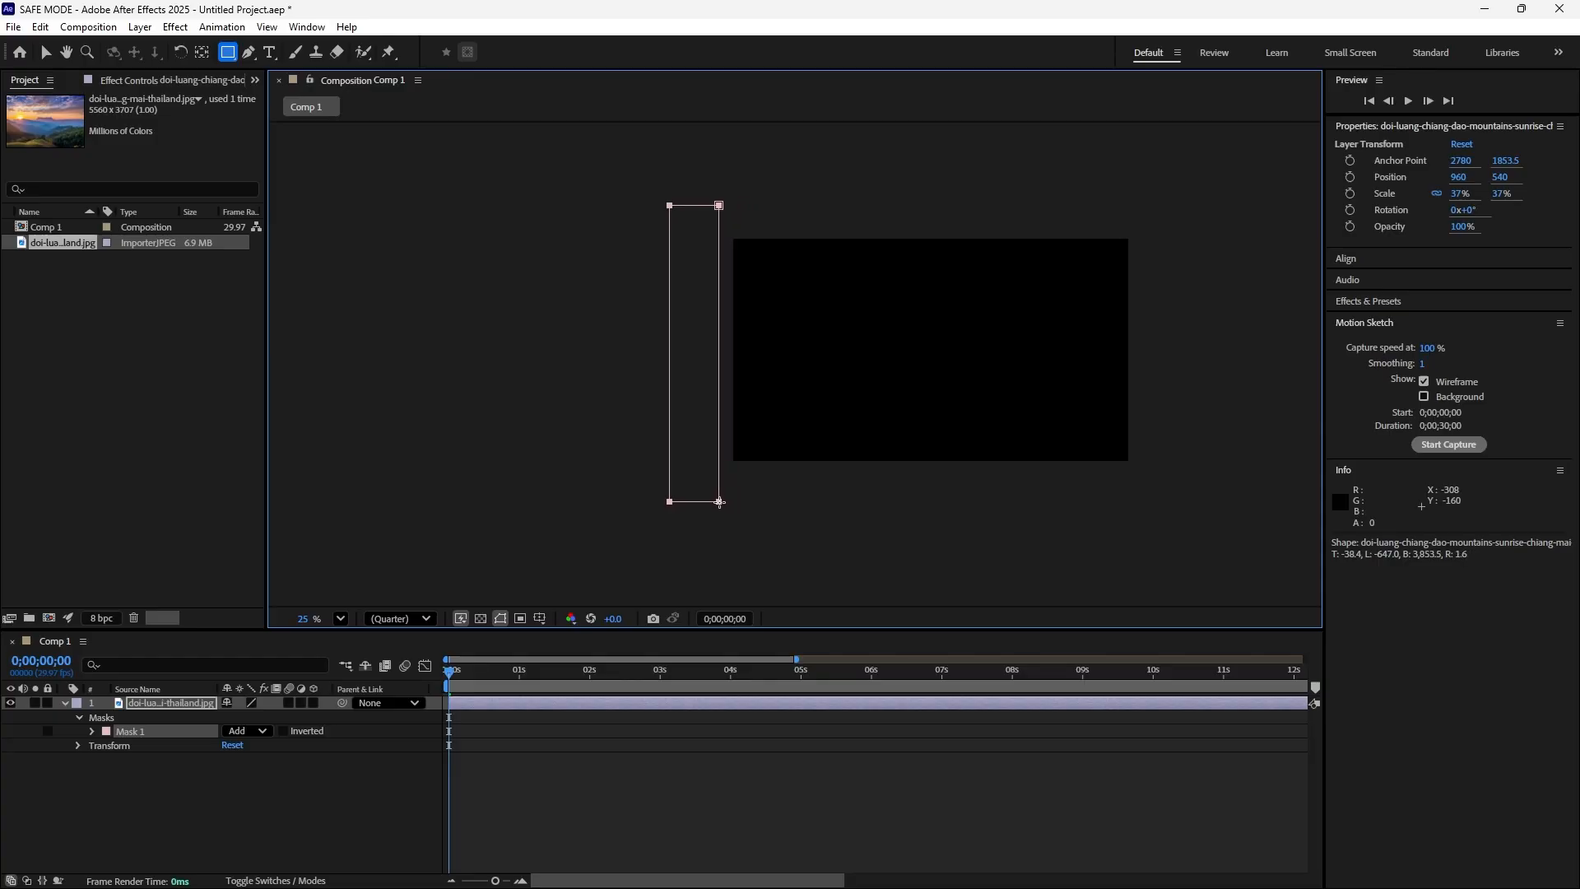
pyautogui.moveTo(719, 501)
pyautogui.mouseDown()
pyautogui.moveTo(745, 511)
pyautogui.moveTo(719, 507)
pyautogui.mouseUp()
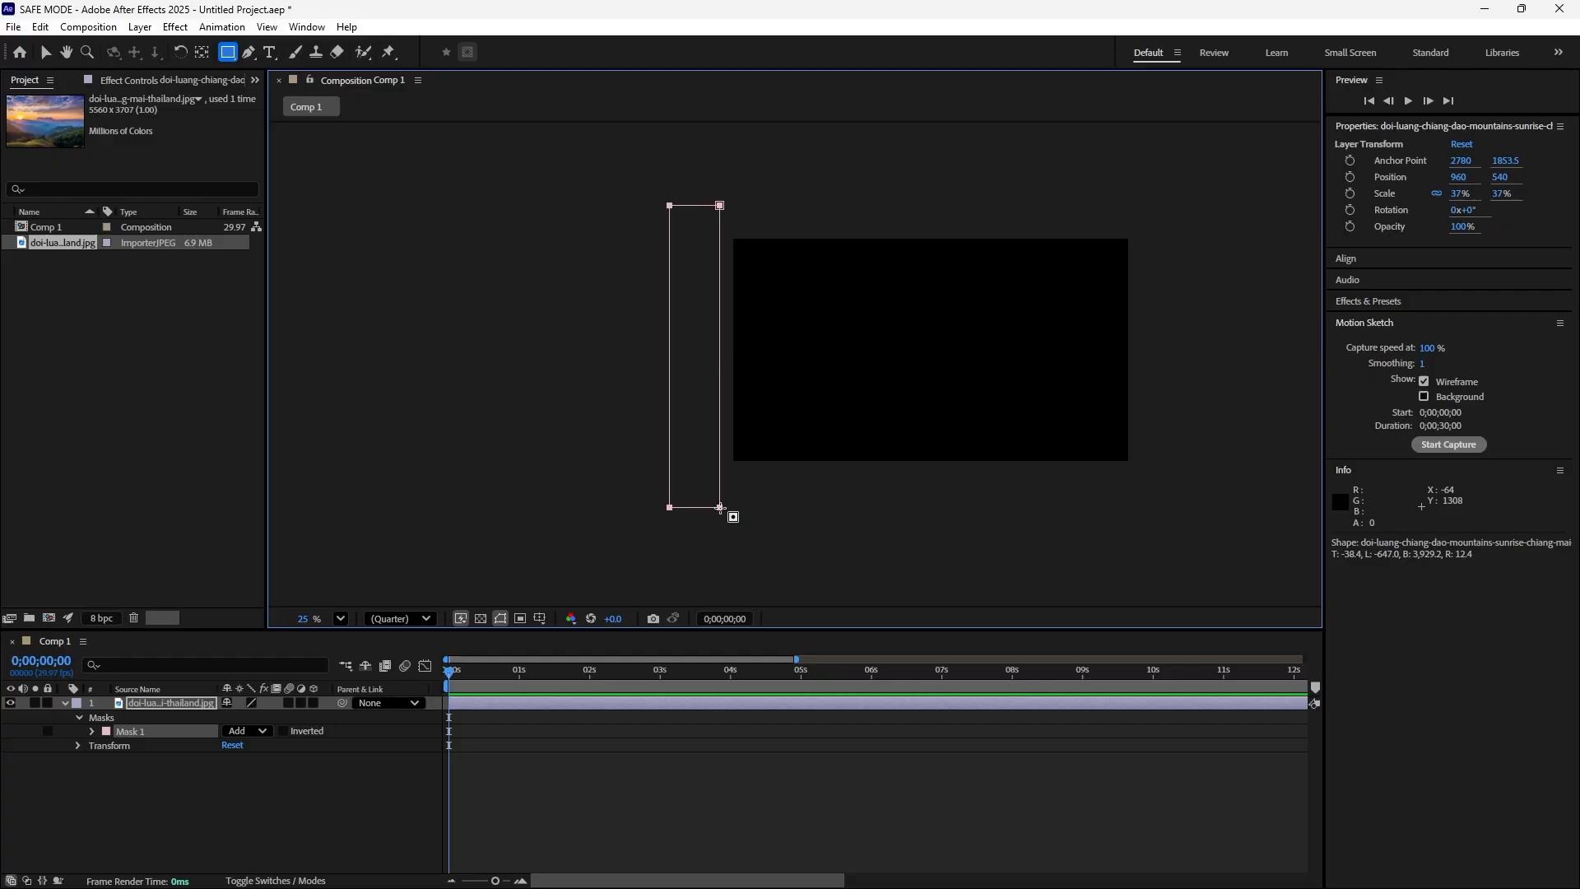
# Expand Mask 1's properties and set a Mask Path keyframe at 0;00;00;00.
pyautogui.click(91, 732)
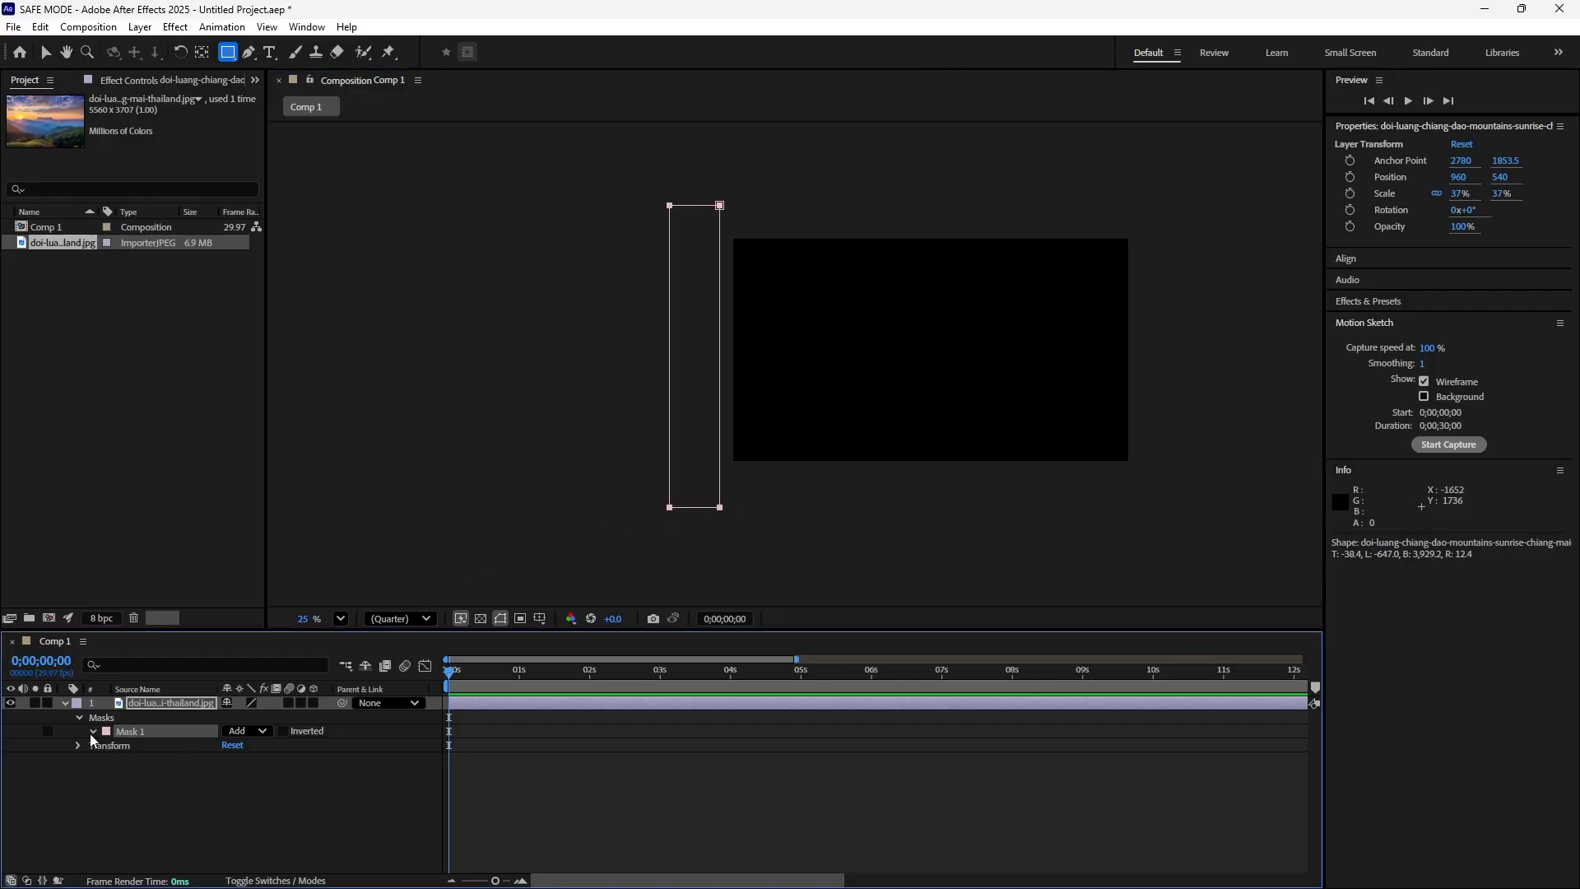
pyautogui.click(165, 746)
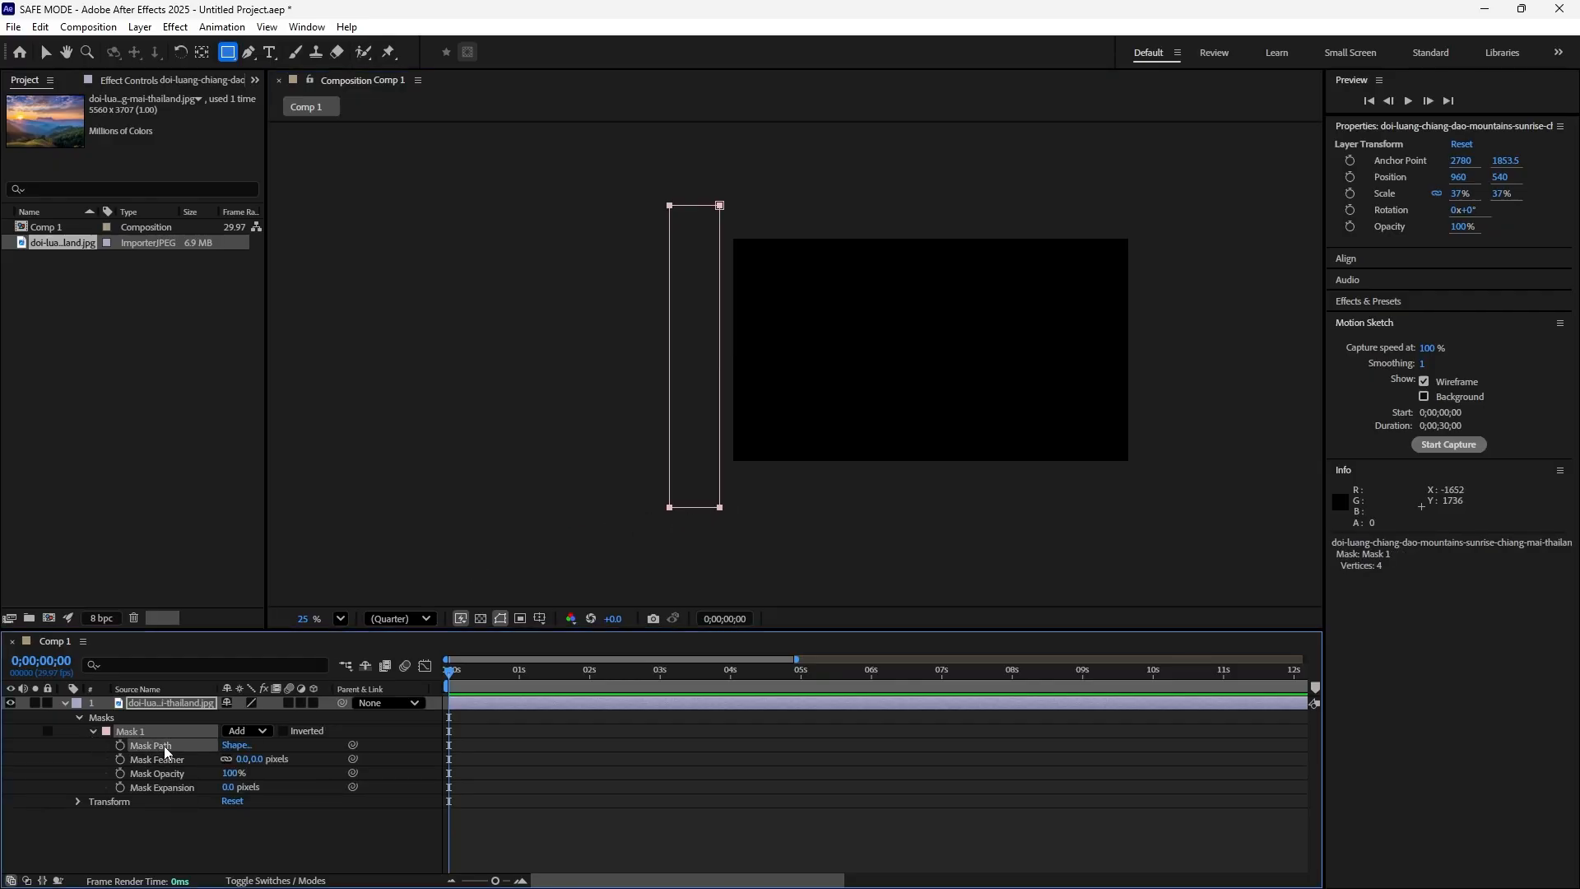
pyautogui.click(119, 744)
# At 0;00;02;29, move the whole rectangular mask across the image to just beyond its right edge, keyframing the Mask Path.
pyautogui.moveTo(450, 672); pyautogui.dragTo(658, 722)
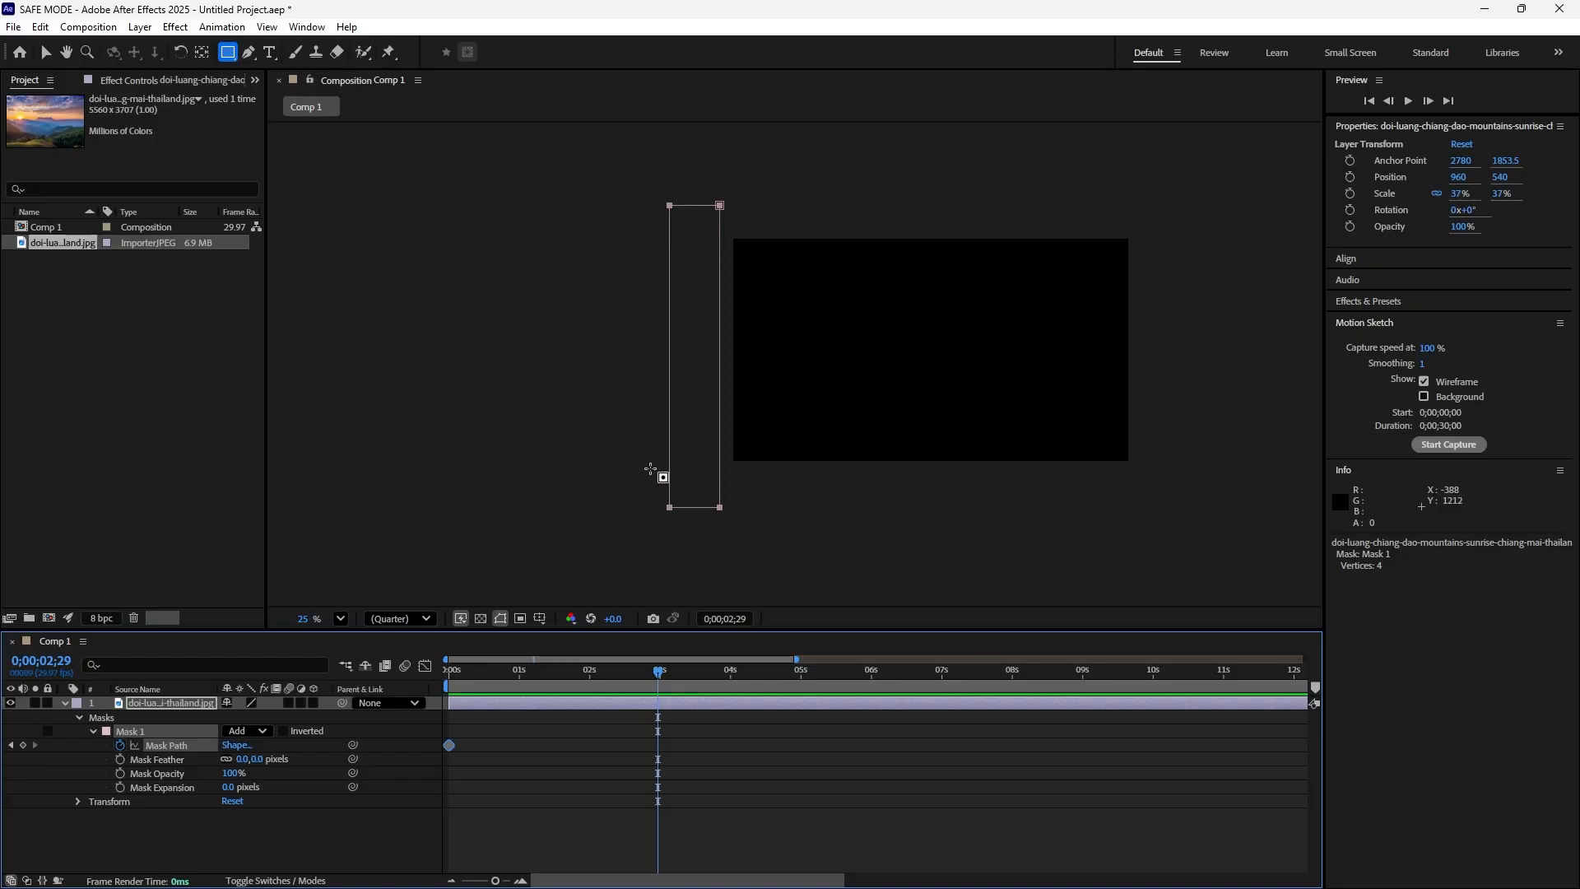
pyautogui.click(48, 56)
pyautogui.moveTo(603, 174); pyautogui.dragTo(835, 592)
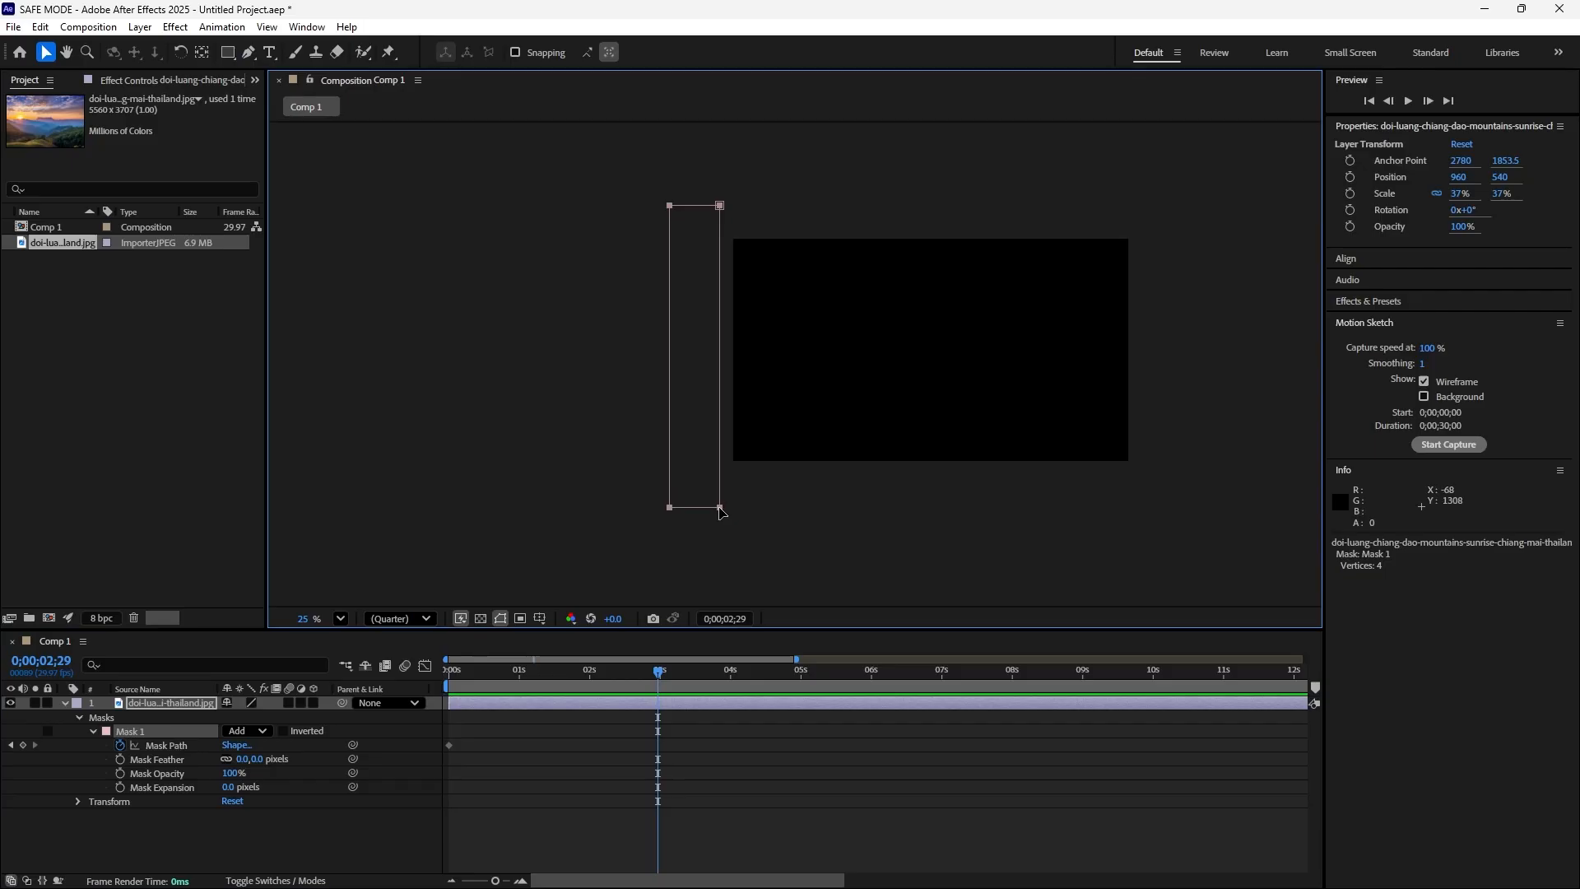
pyautogui.moveTo(720, 508); pyautogui.dragTo(1190, 513)
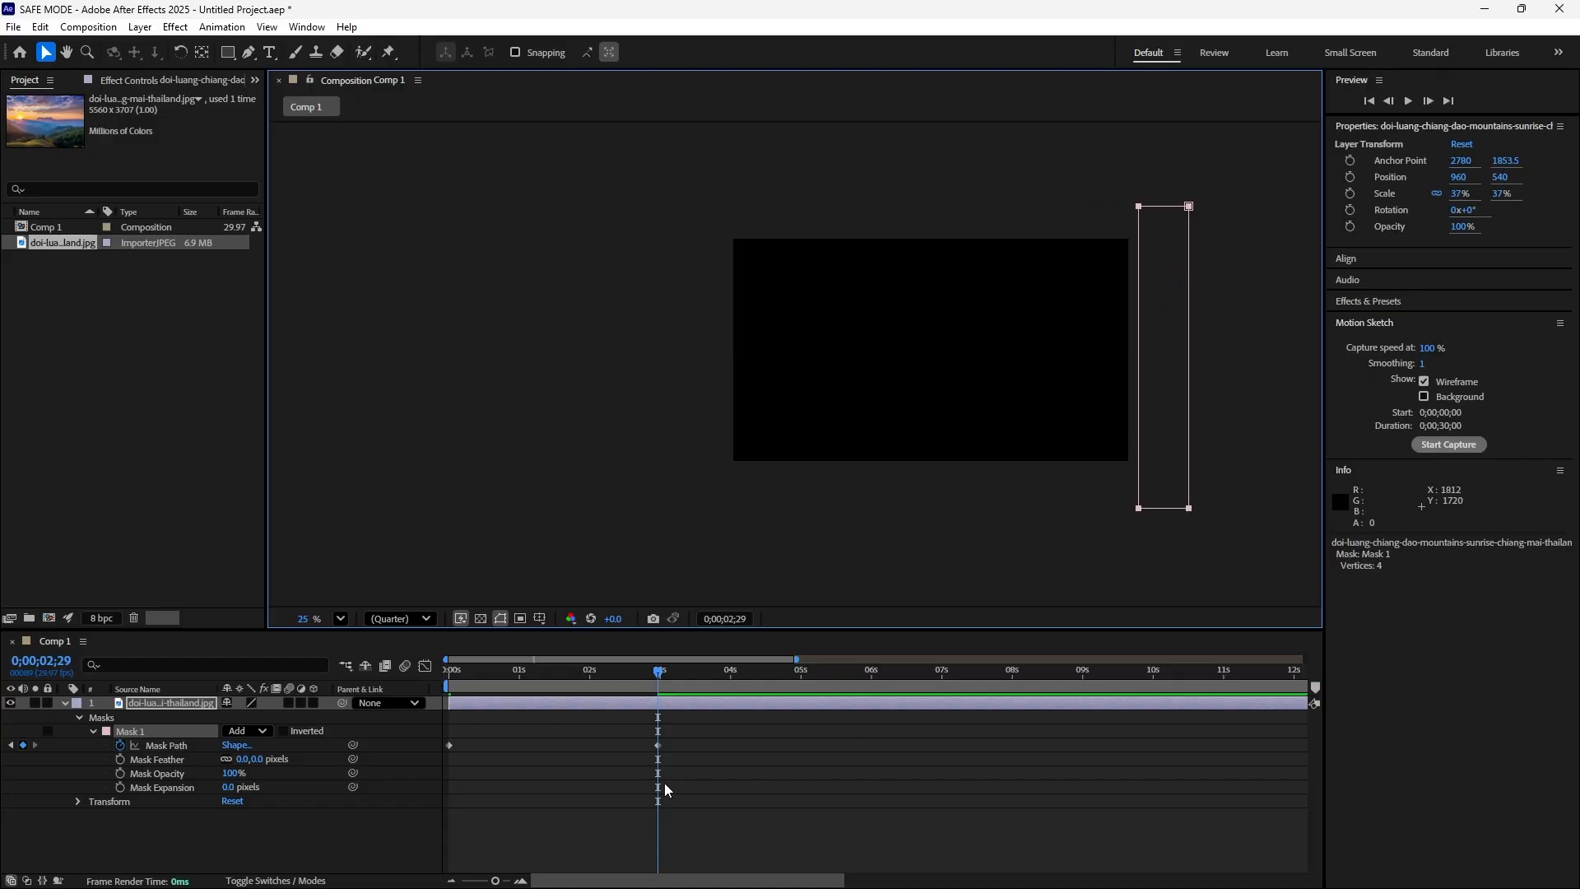
# Preview the moving rectangular mask from the start of the composition, stopping playback after the second Mask Path keyframe.
pyautogui.click(659, 675)
pyautogui.moveTo(659, 675); pyautogui.dragTo(436, 688)
pyautogui.press('space')
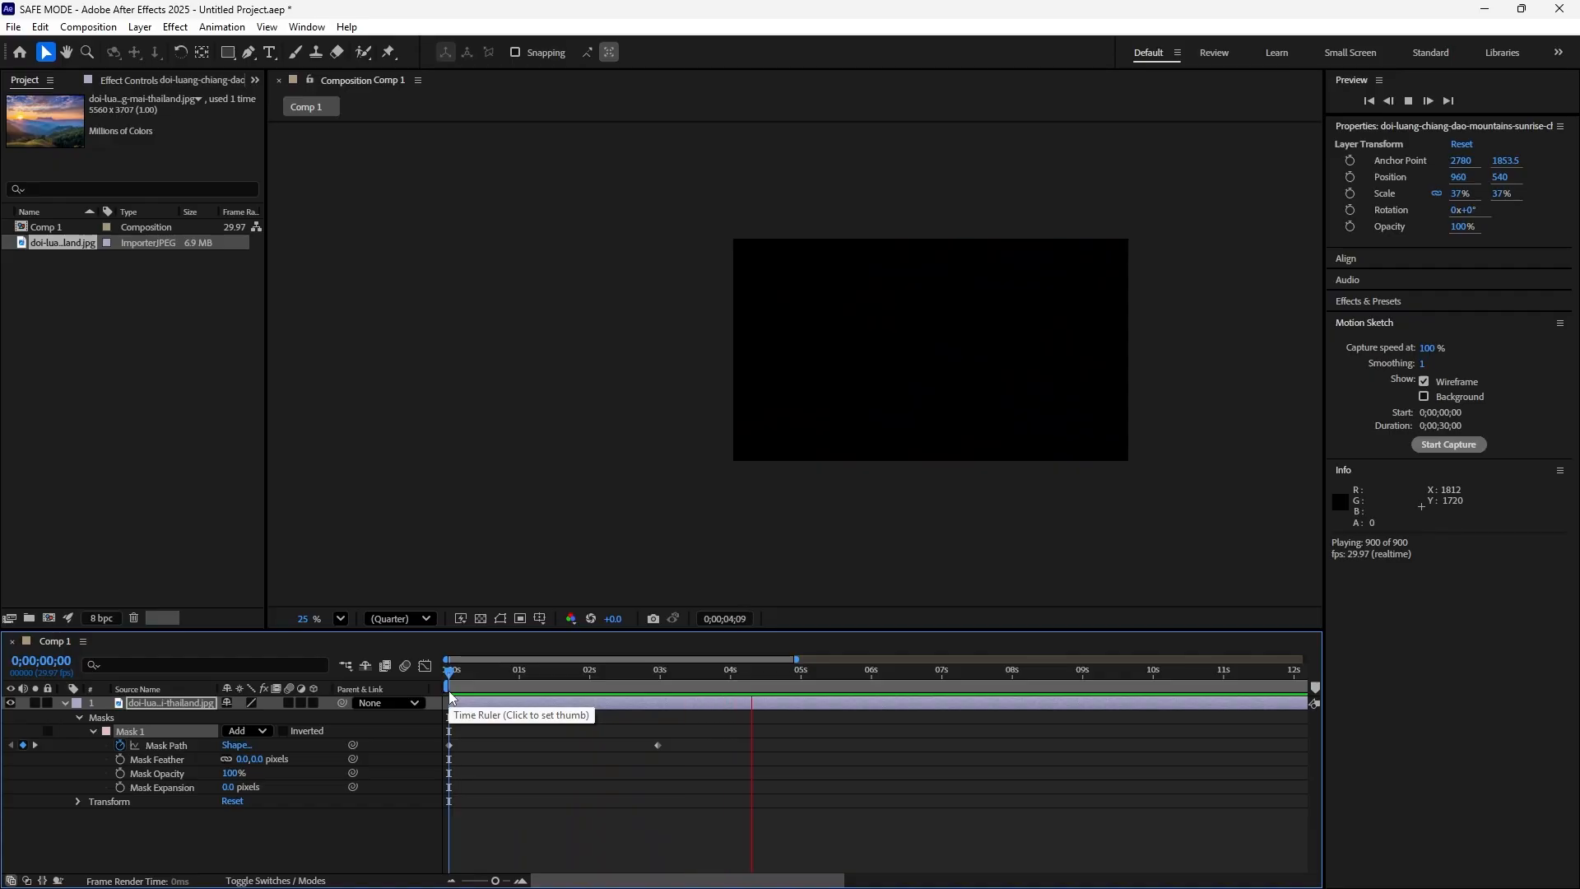
pyautogui.press('space')
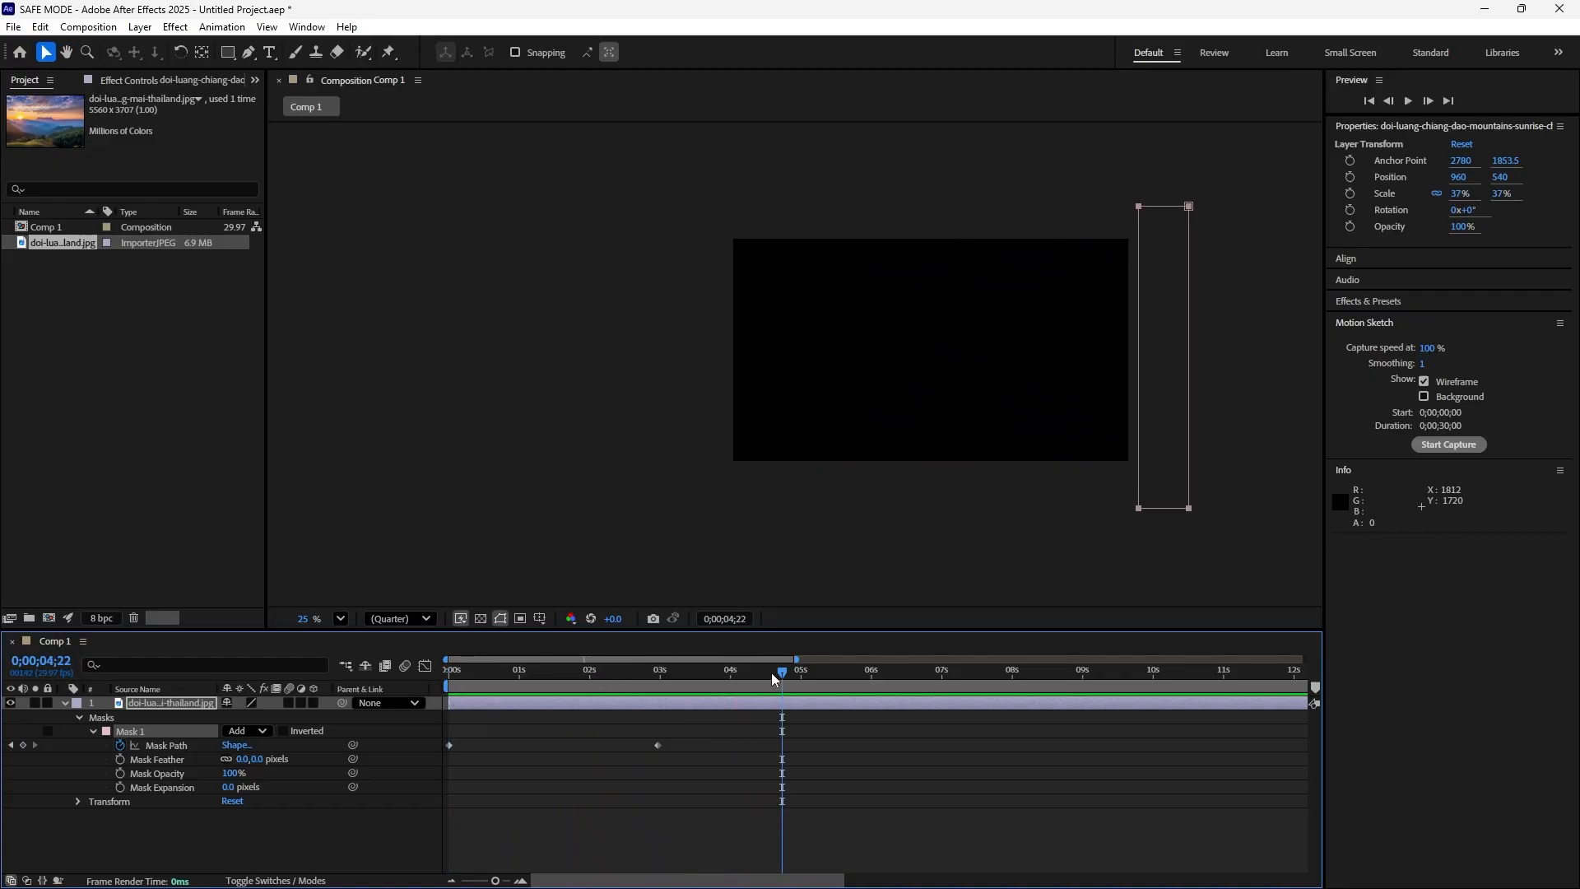
# At the 0;00;02;29 keyframe, stretch the mask's left edge to beyond the image's left edge so the mask covers the whole frame.
pyautogui.moveTo(773, 679); pyautogui.dragTo(659, 710)
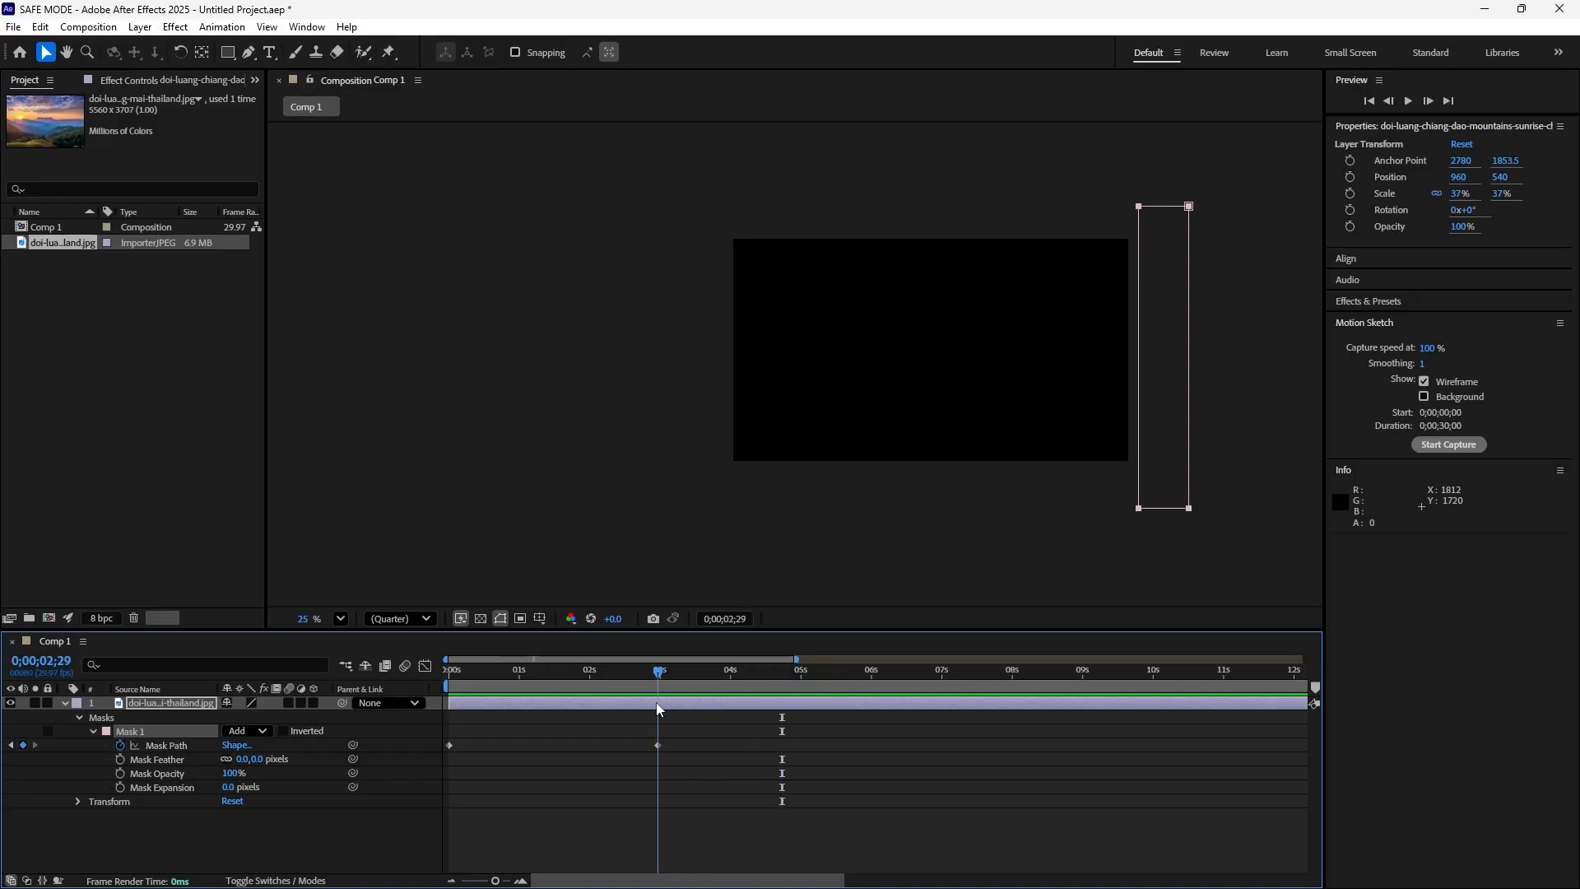
pyautogui.click(658, 745)
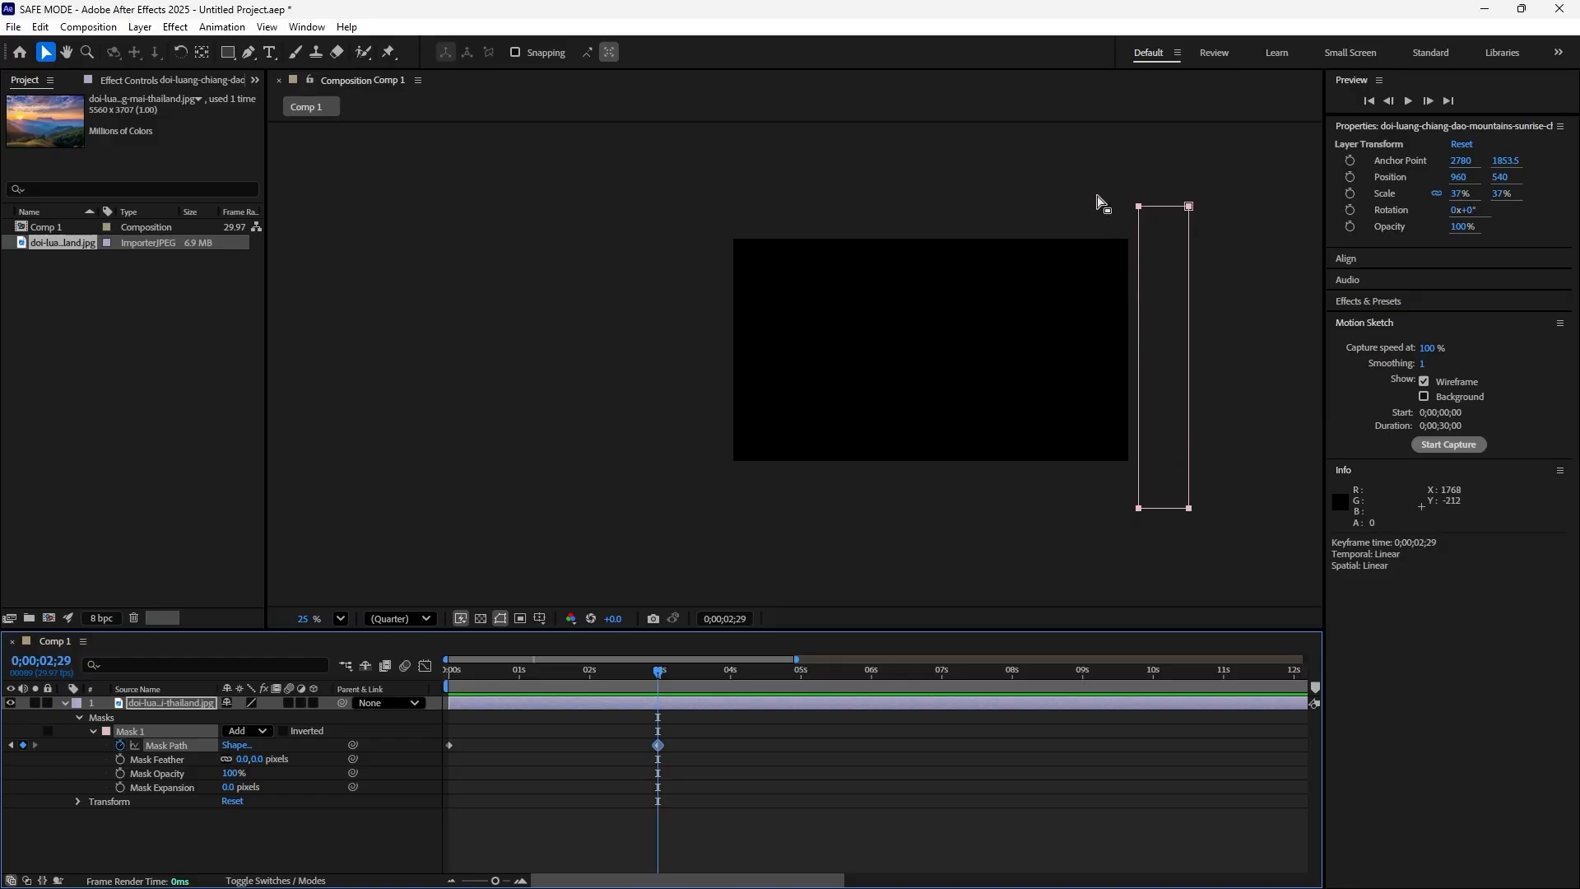
pyautogui.moveTo(1095, 183); pyautogui.dragTo(1162, 566)
pyautogui.moveTo(1139, 510); pyautogui.dragTo(707, 510)
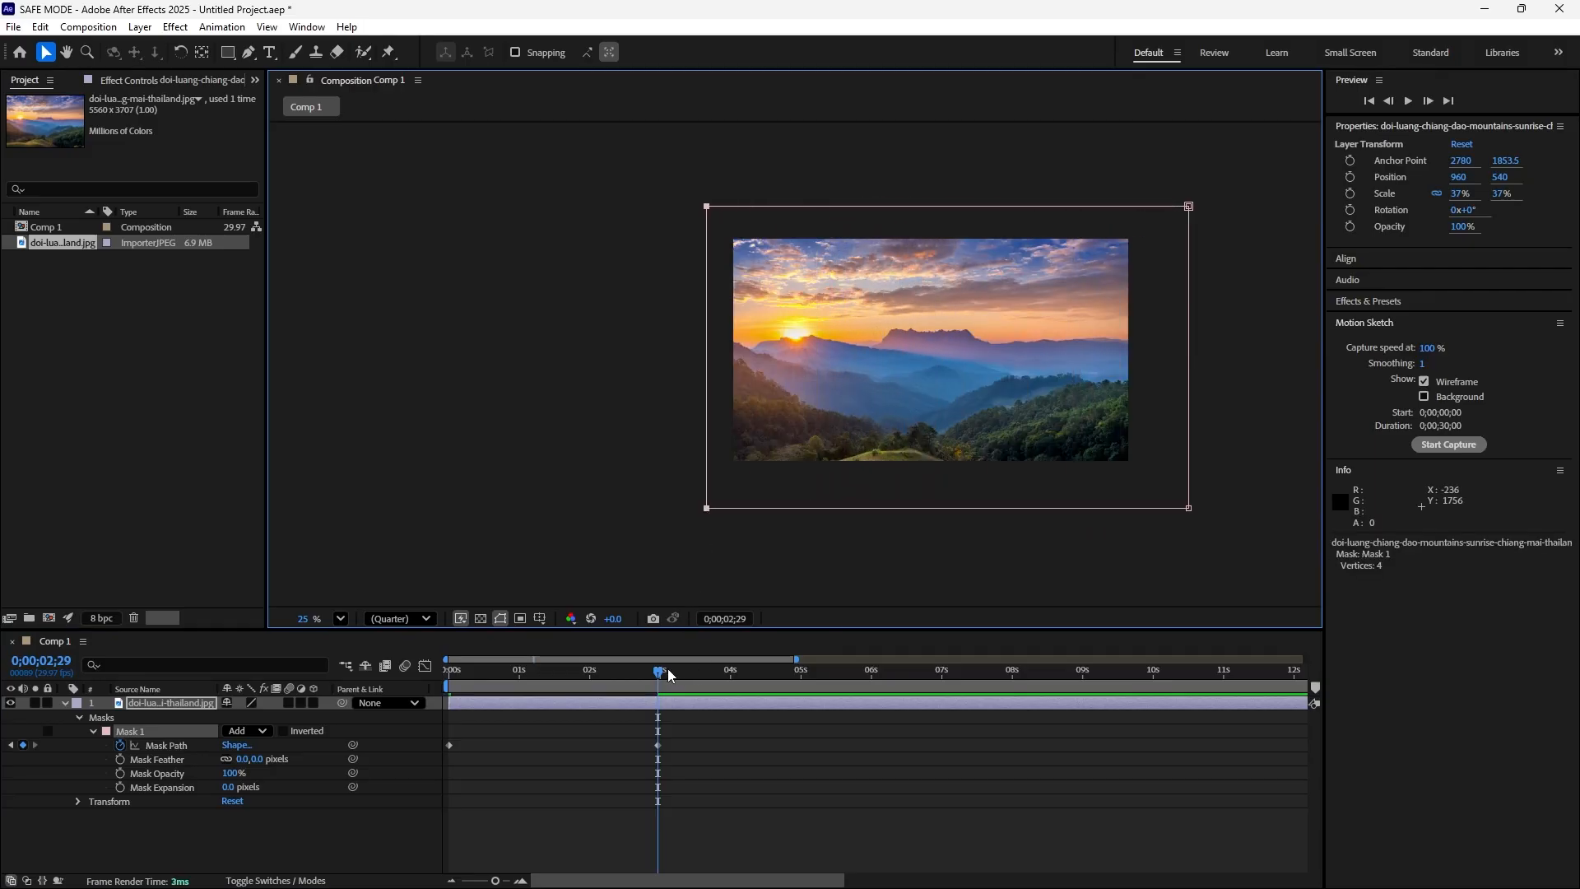
# Play the left-to-right mask reveal twice from the beginning of the composition to check the animation.
pyautogui.moveTo(658, 679); pyautogui.dragTo(436, 679)
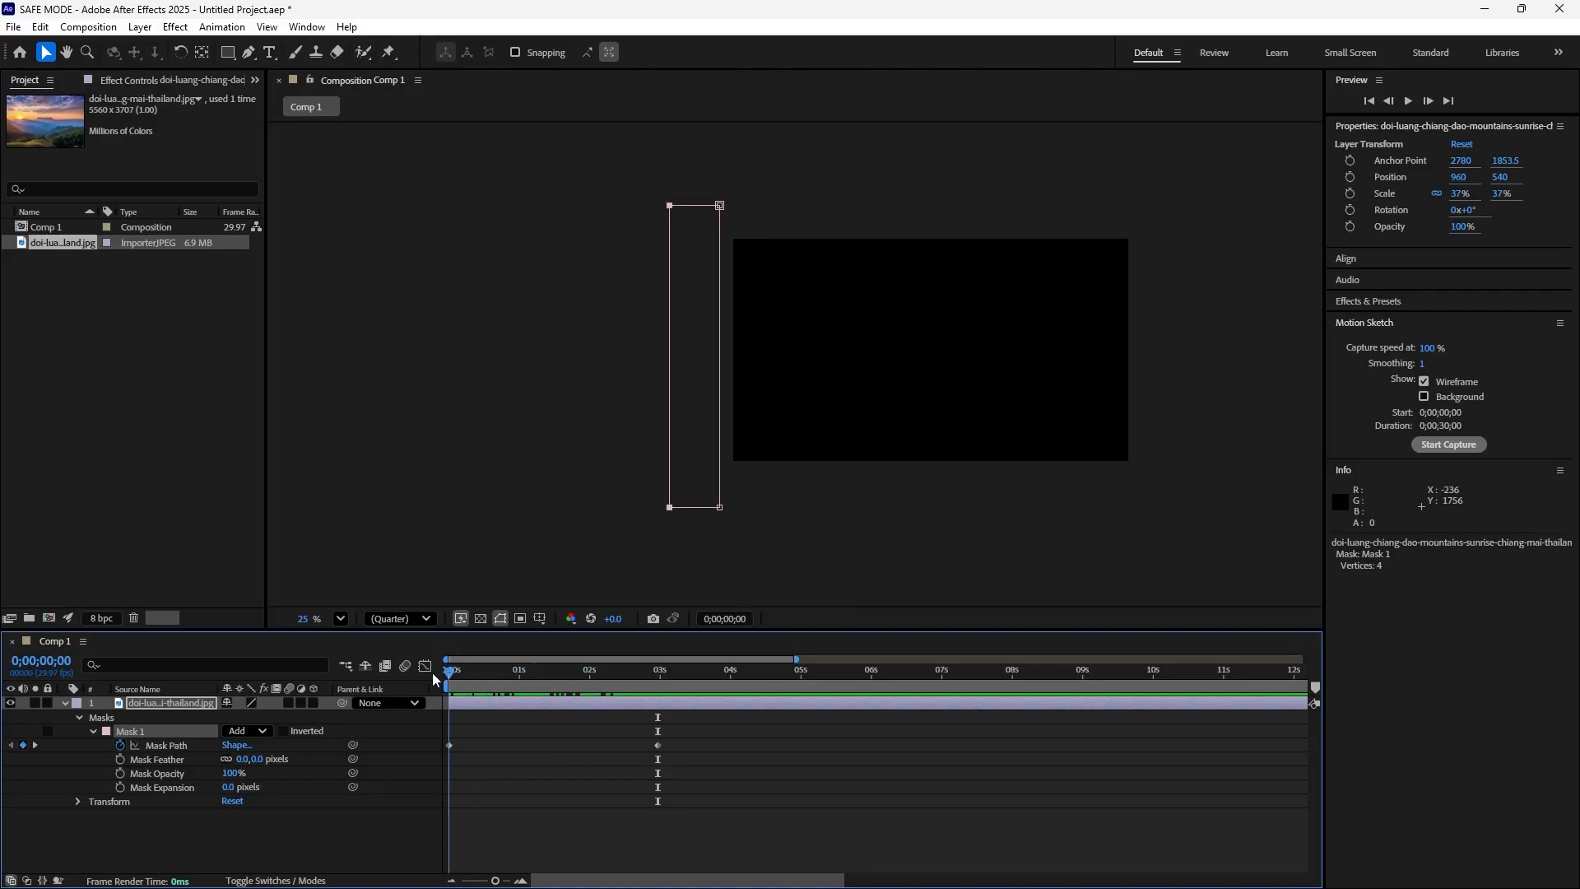
pyautogui.press('space')
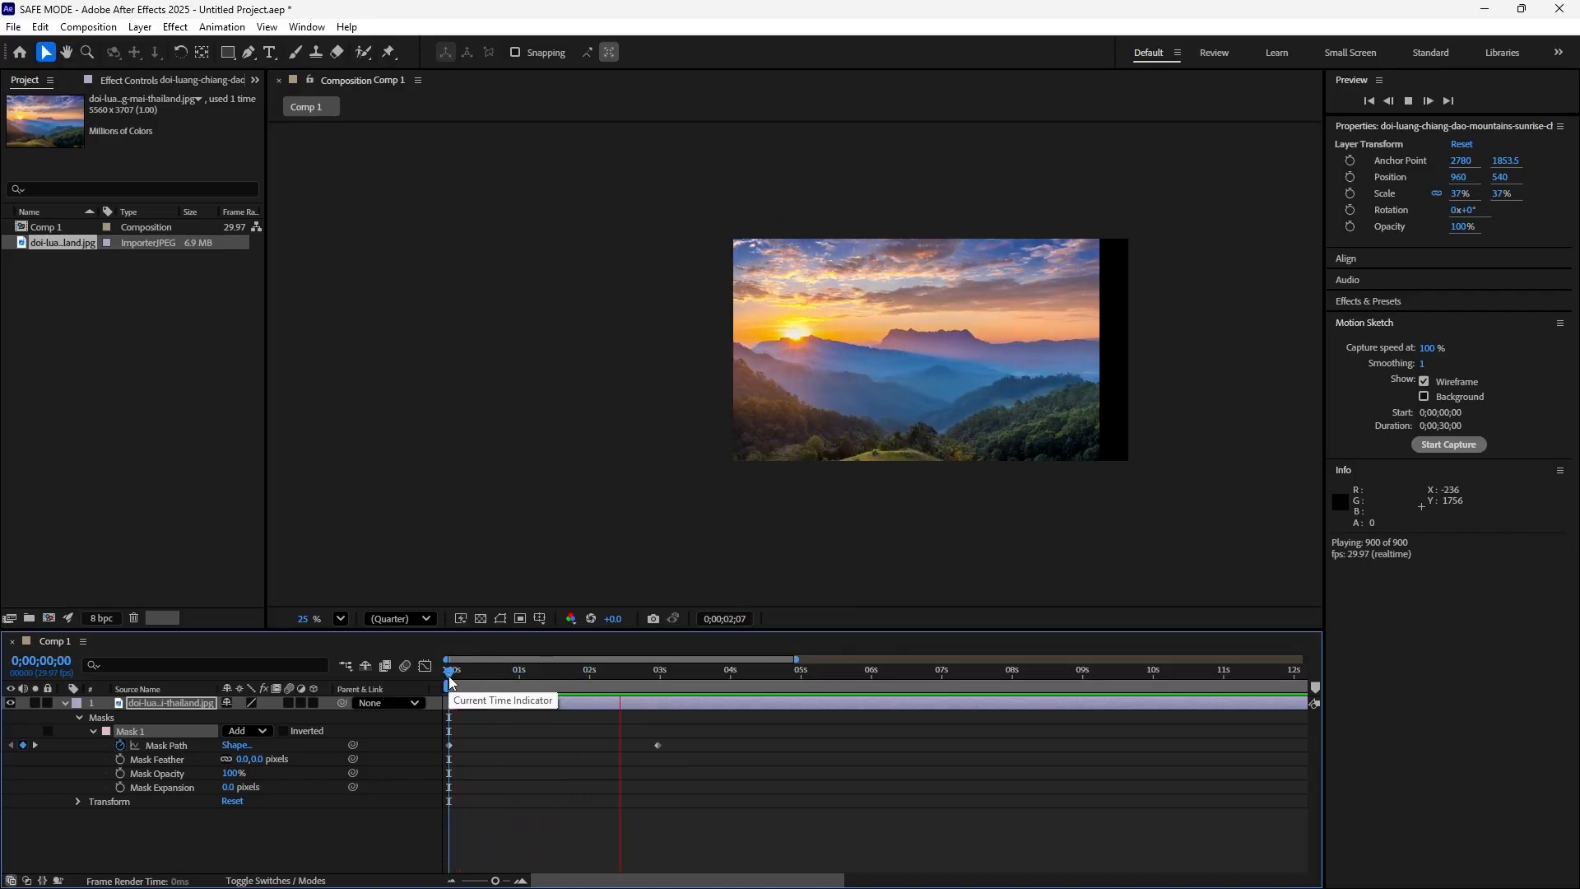
pyautogui.press('space')
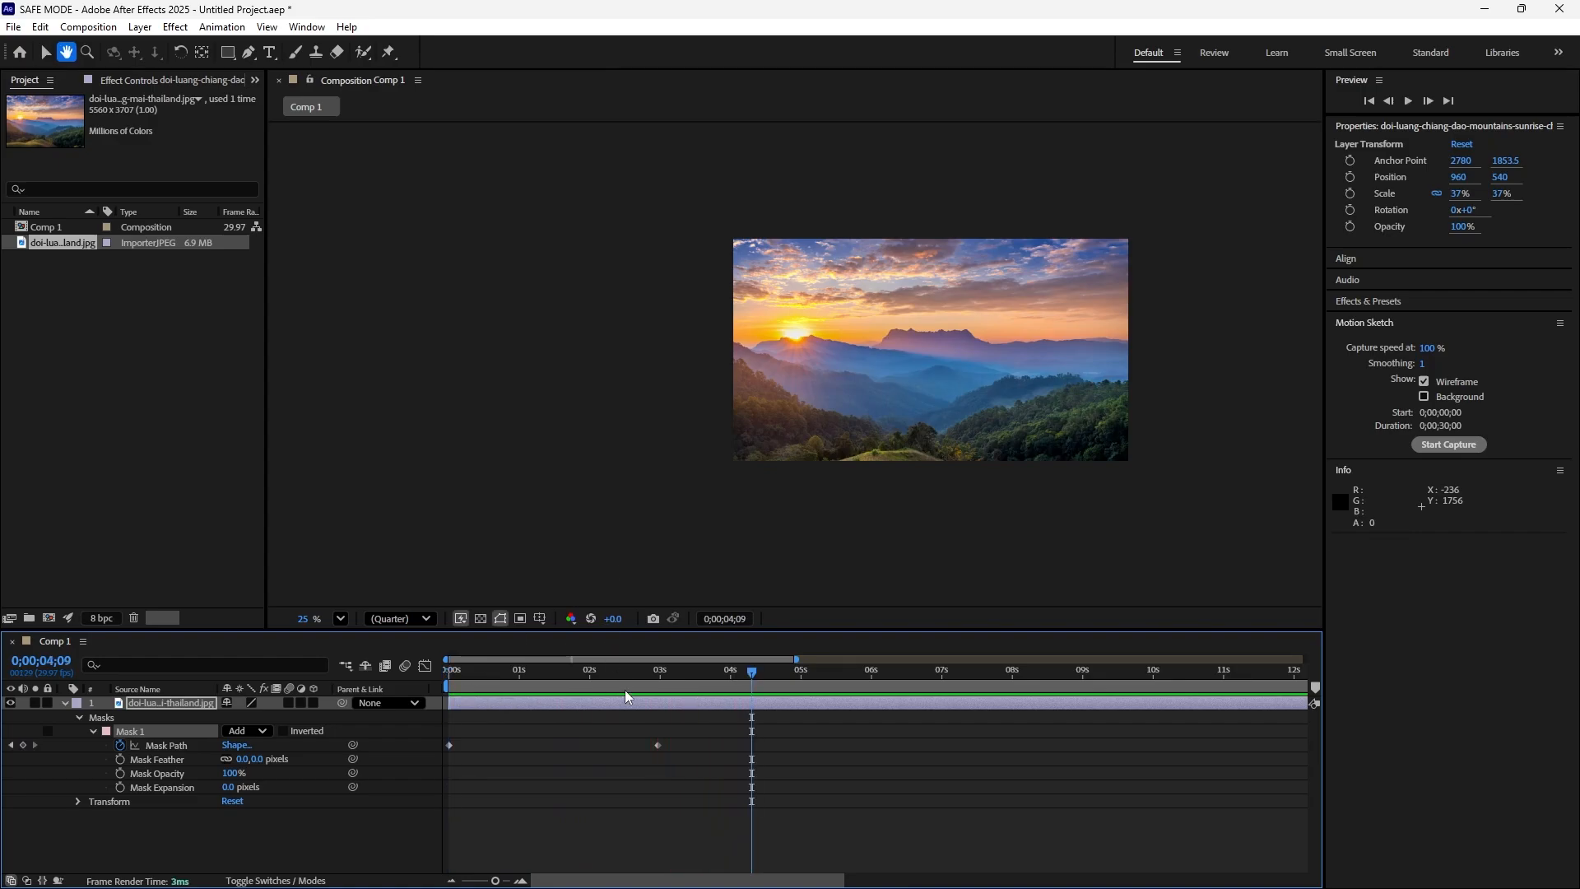
pyautogui.moveTo(754, 673); pyautogui.dragTo(456, 693)
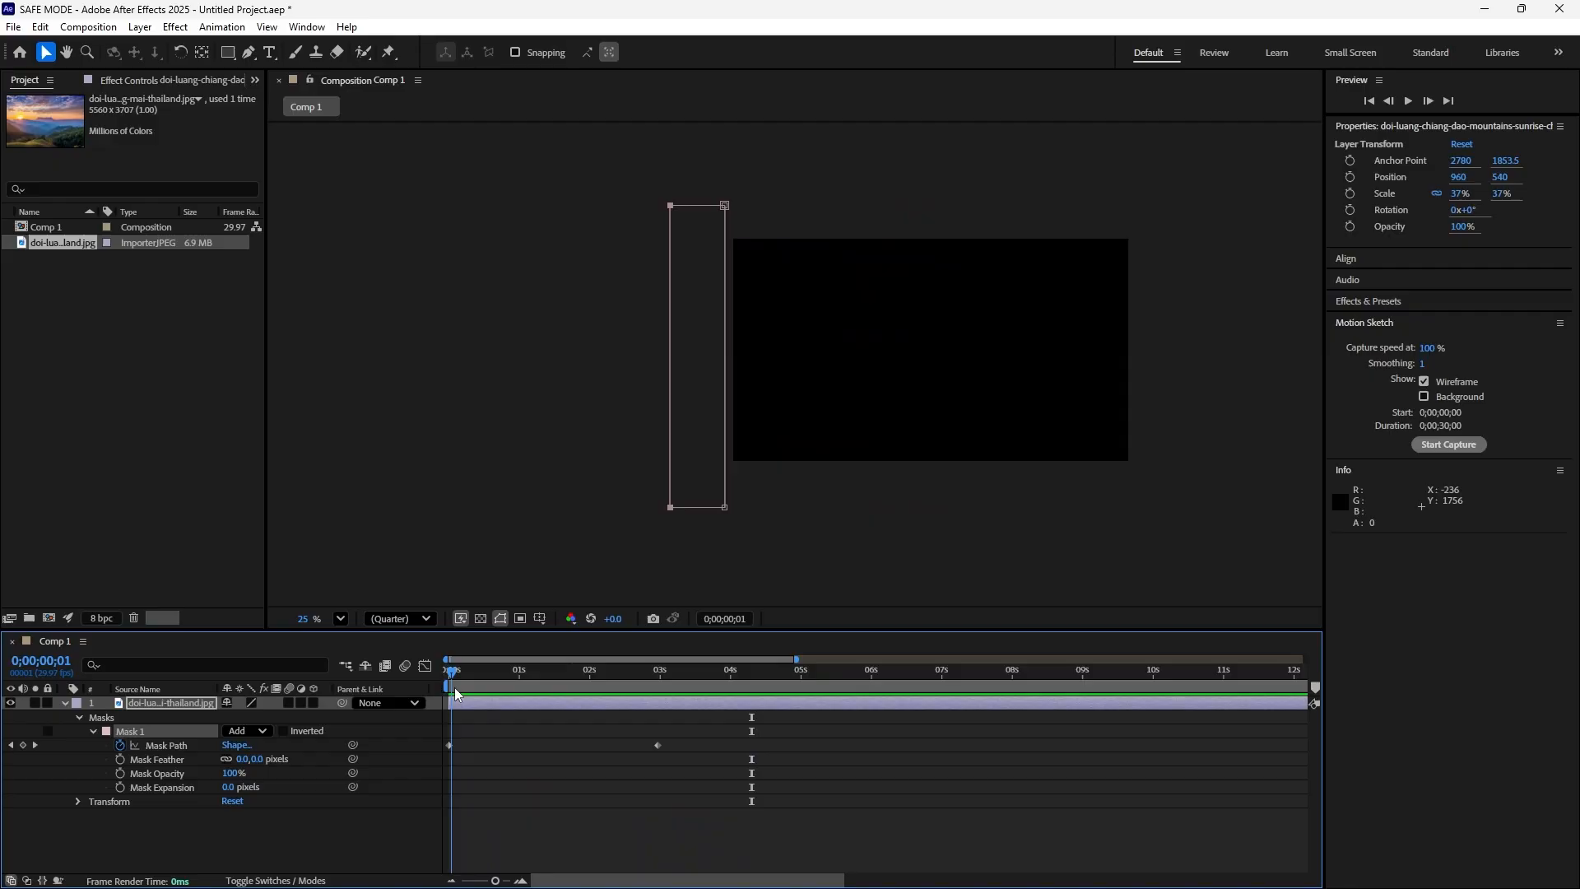
pyautogui.press('space')
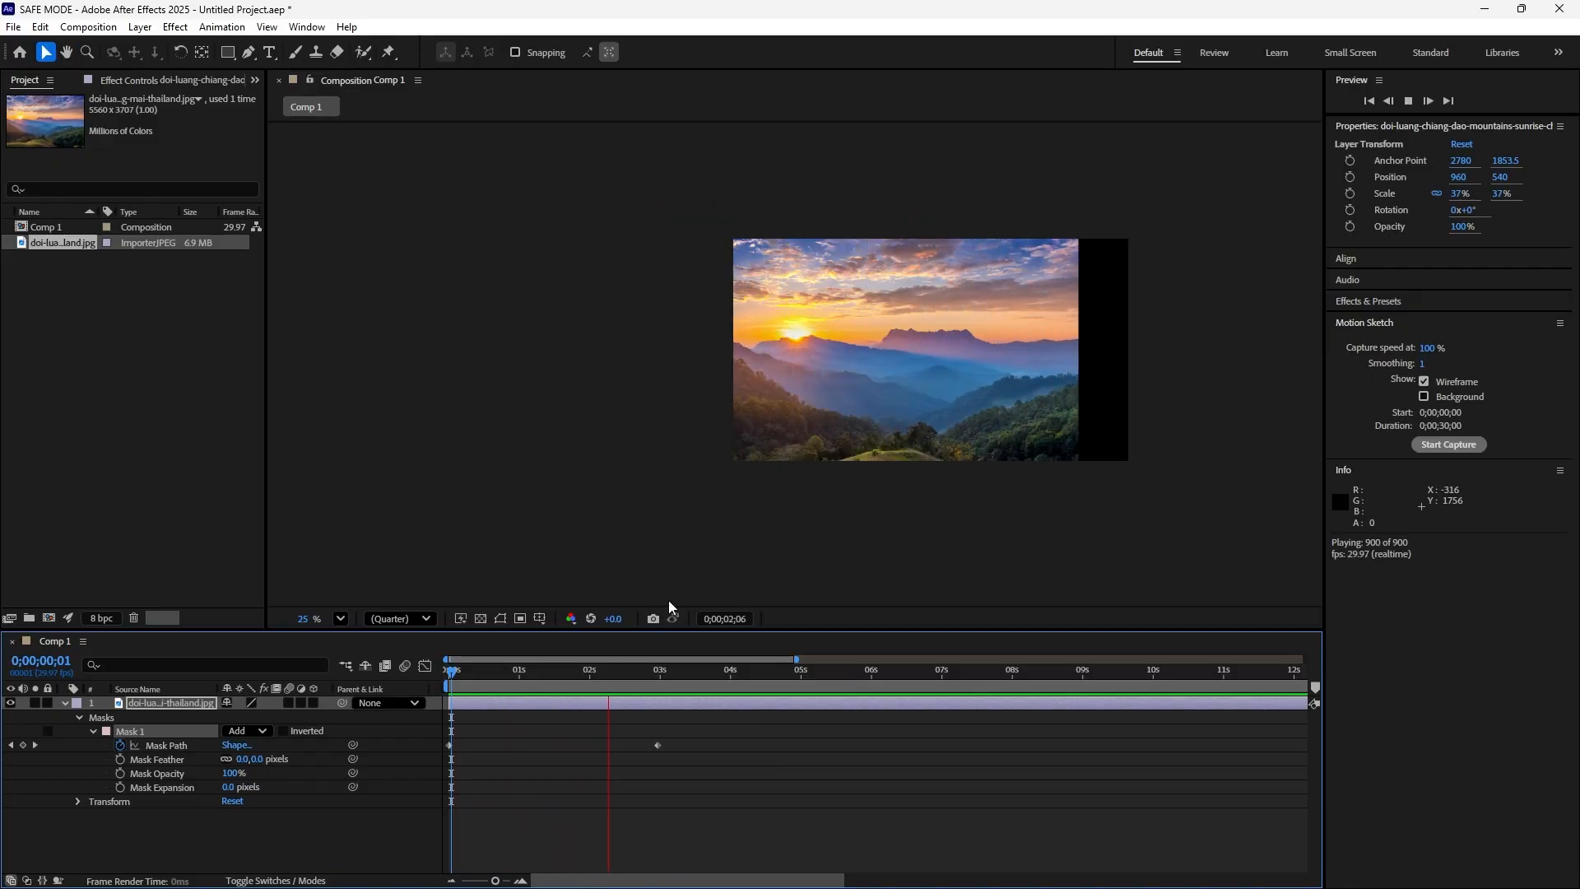
pyautogui.press('space')
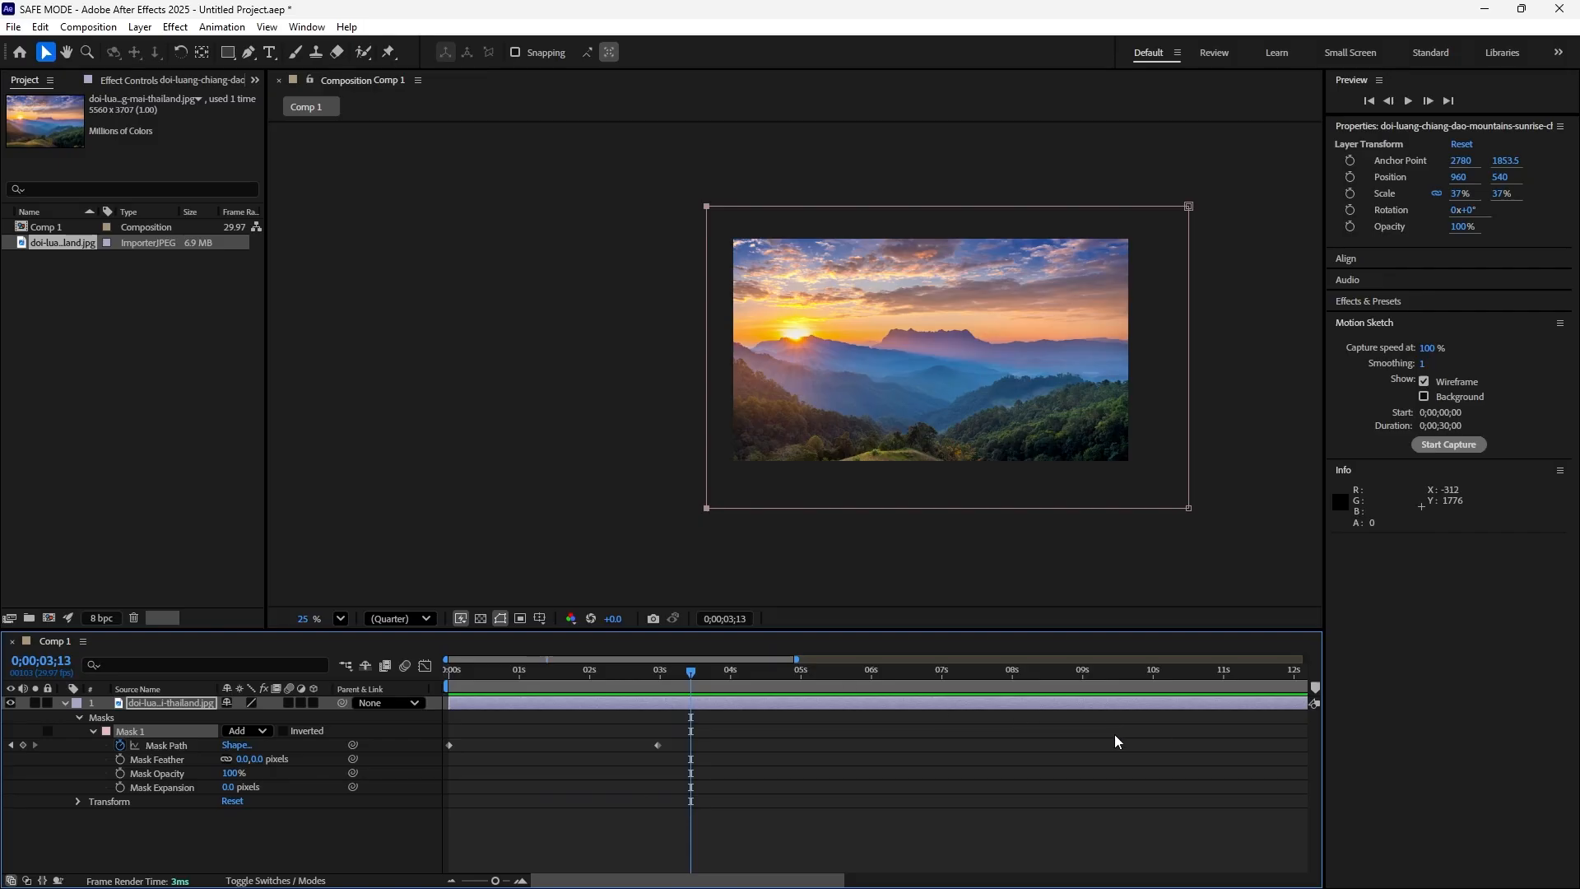
# Shorten the work area to end at 0;00;03;02, just past the second Mask Path keyframe.
pyautogui.moveTo(494, 881); pyautogui.dragTo(466, 881)
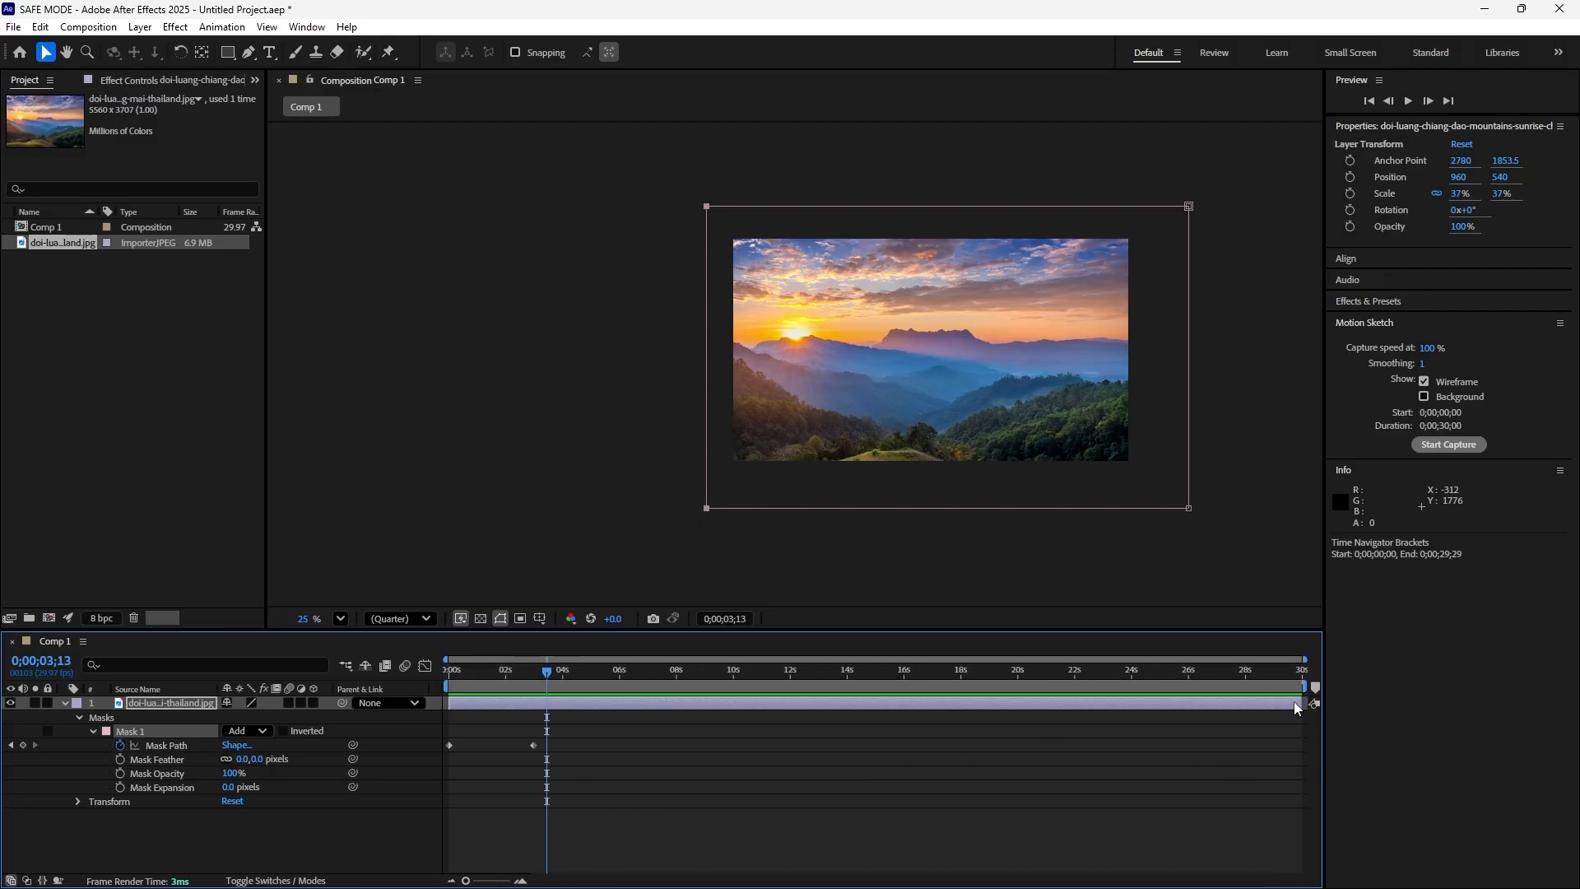
pyautogui.moveTo(1301, 685); pyautogui.dragTo(539, 750)
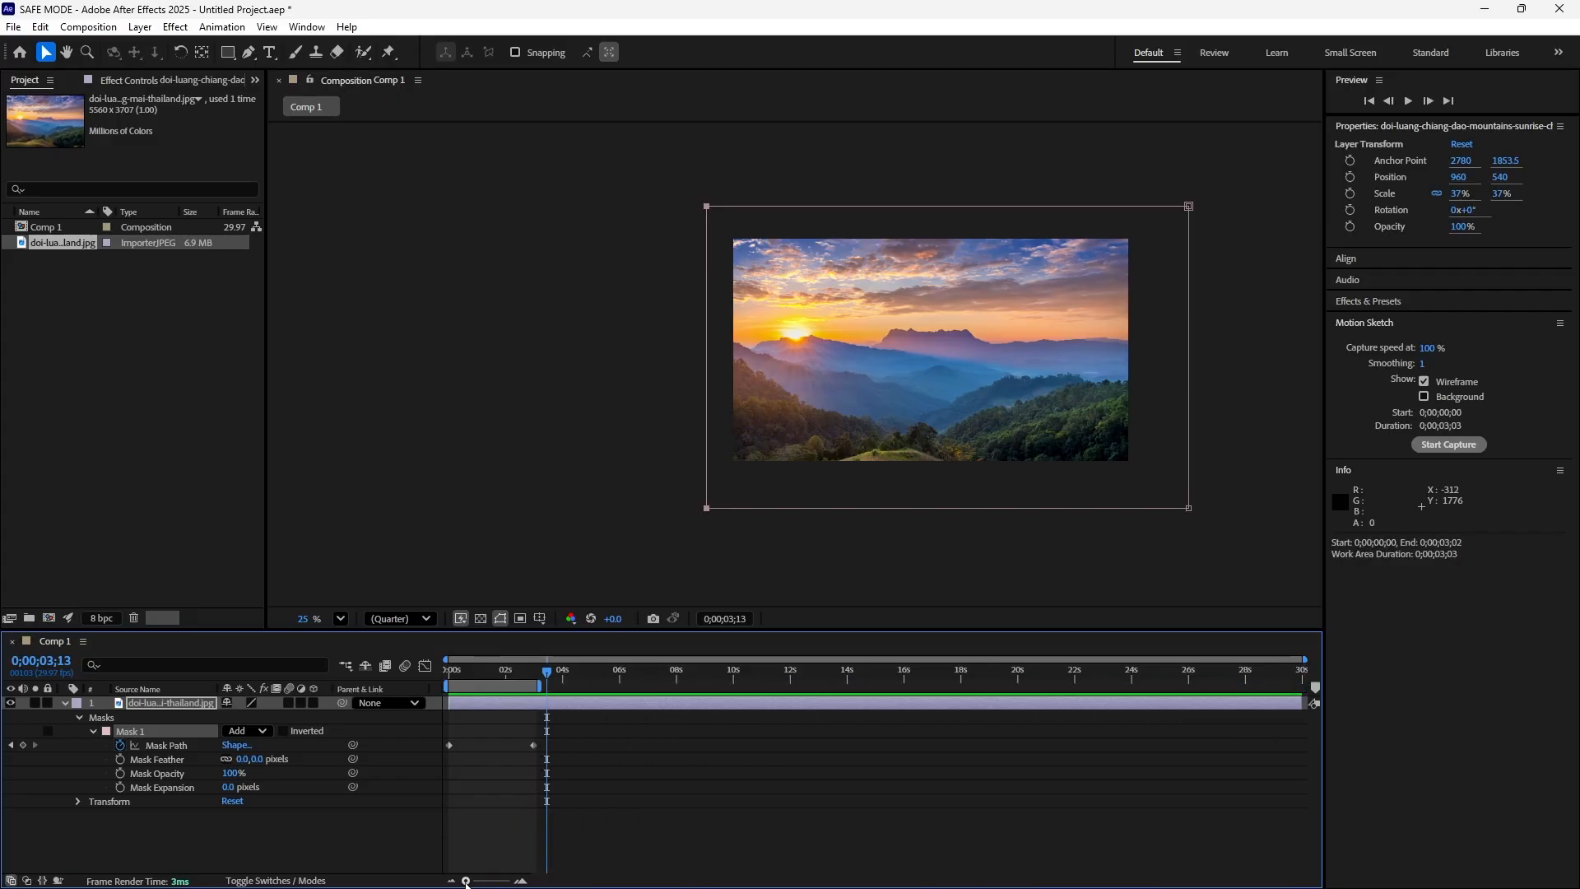
pyautogui.moveTo(466, 881); pyautogui.dragTo(501, 880)
# Return to the first frame and preview the mask reveal within the shortened work area.
pyautogui.moveTo(781, 676); pyautogui.dragTo(749, 675)
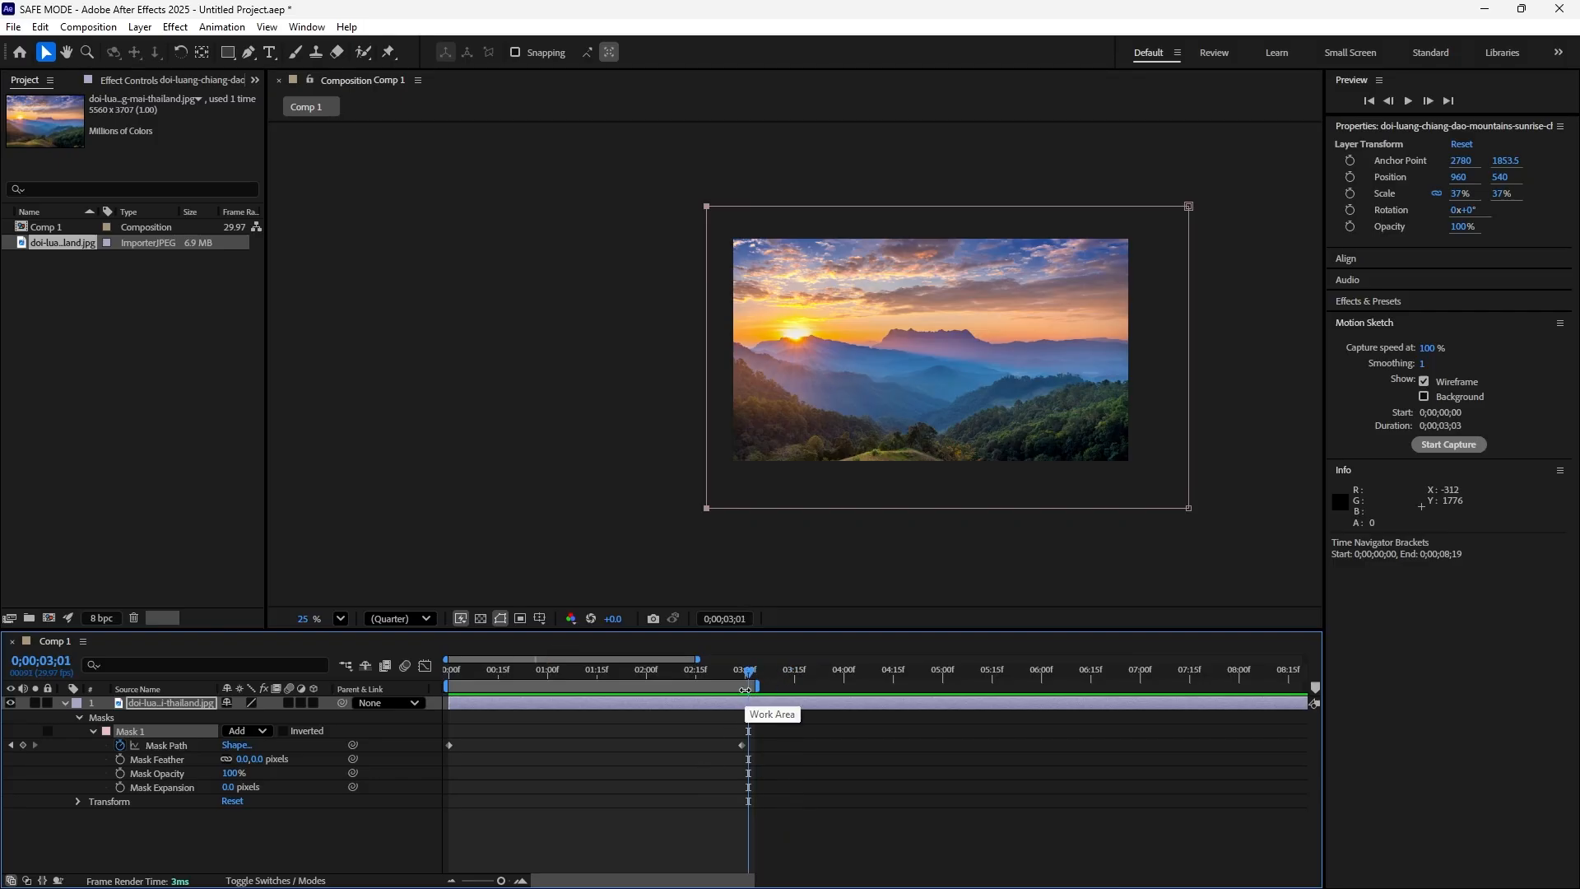
pyautogui.press('Home')
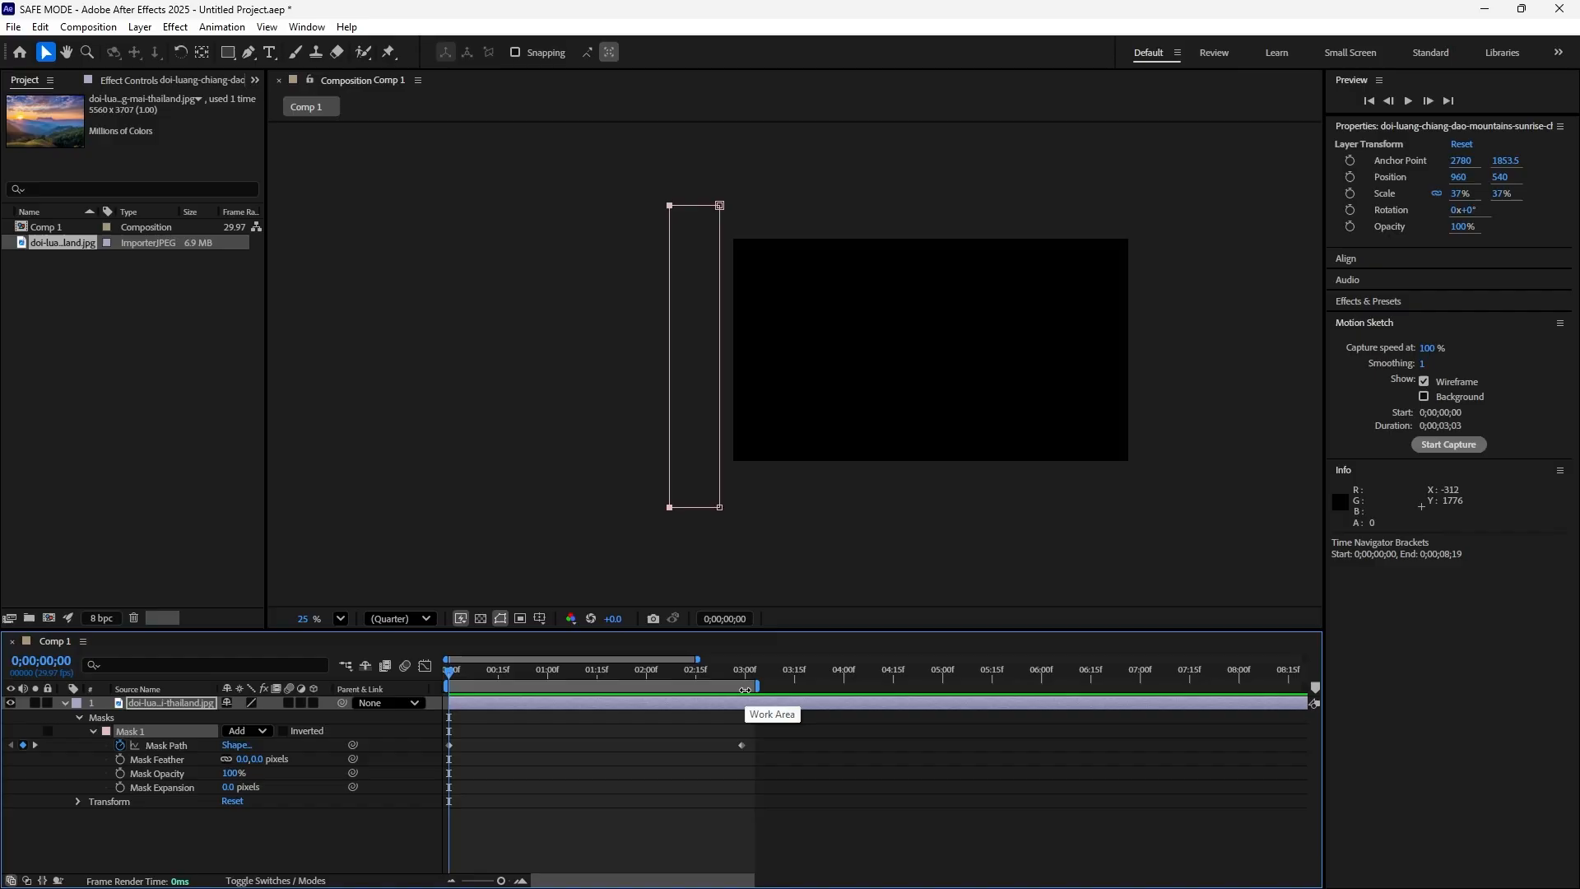
pyautogui.press('space')
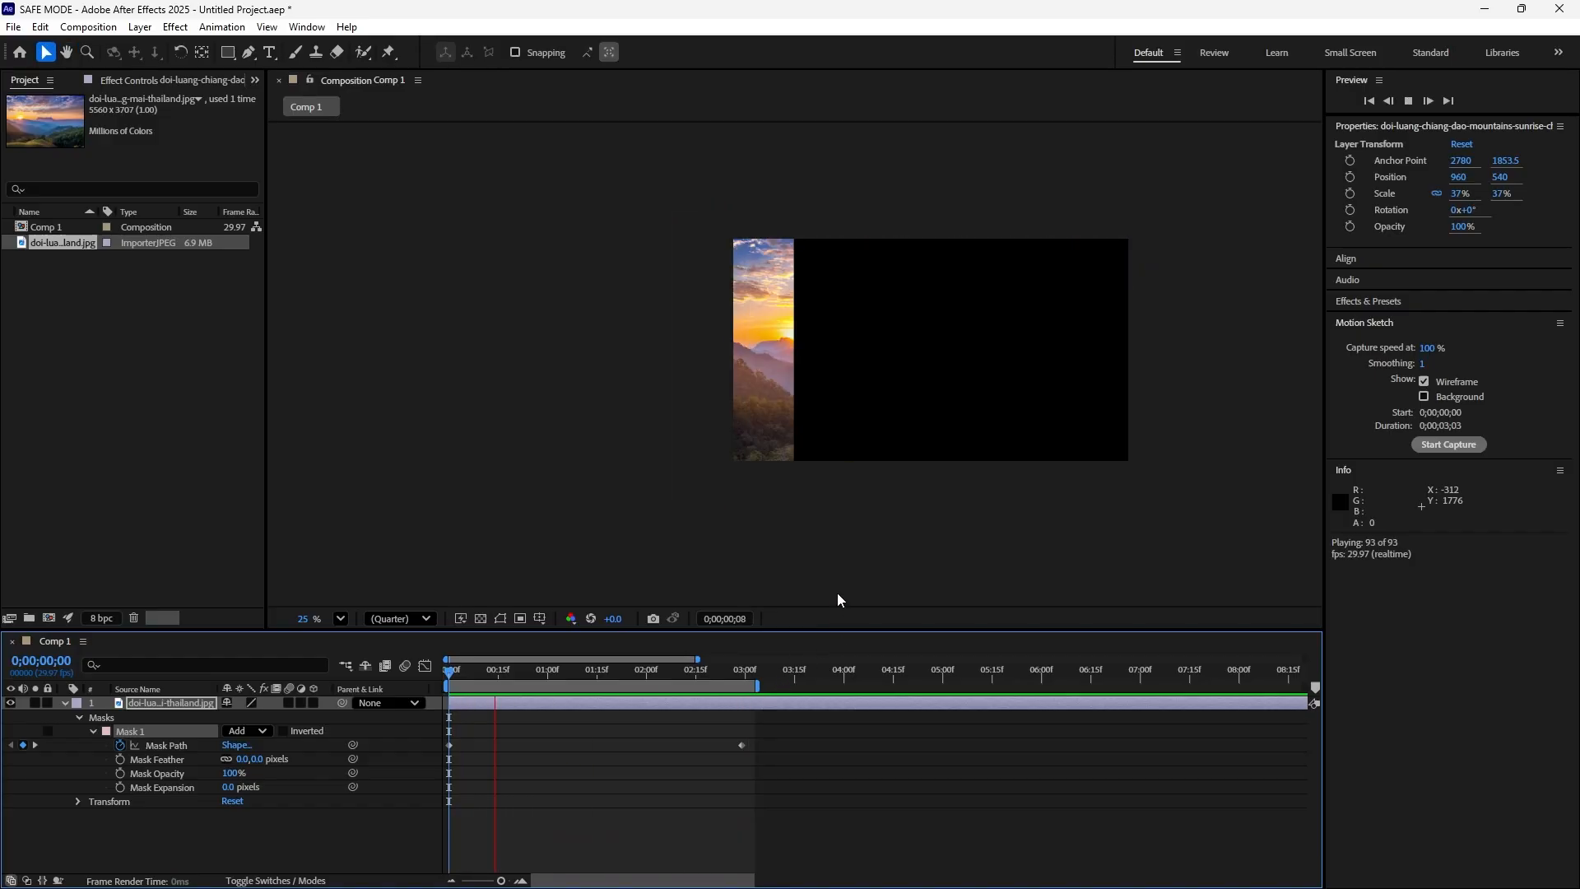
pyautogui.press('space')
# Move the second Mask Path keyframe to 0;00;04;00 and fit the work area from 0;00;00;00 to 0;00;04;01.
pyautogui.click(741, 746)
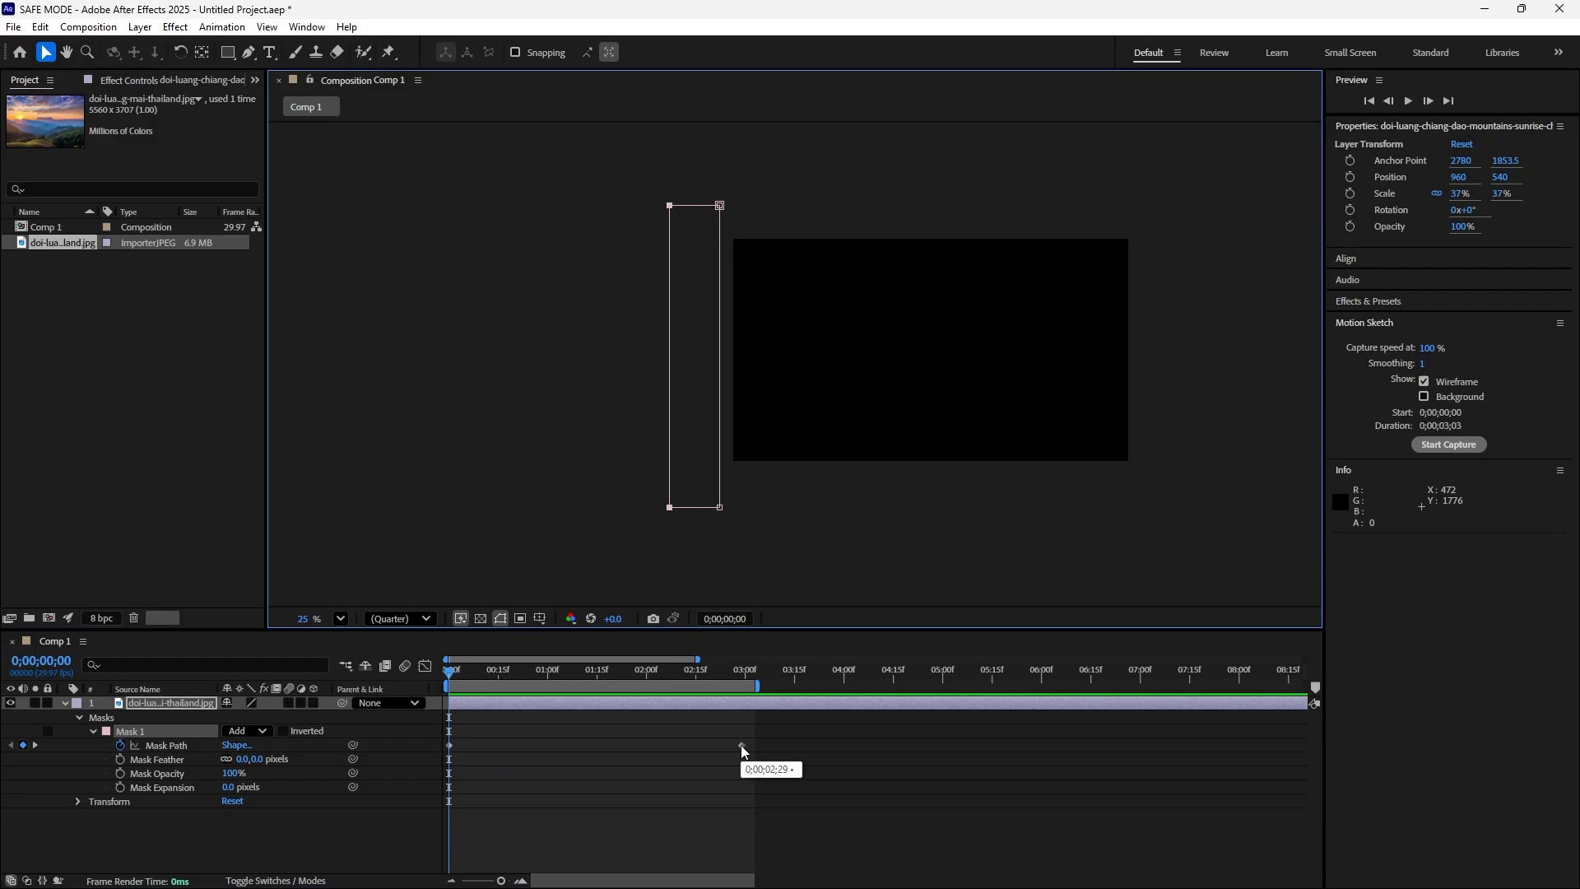
pyautogui.moveTo(741, 746); pyautogui.dragTo(839, 747)
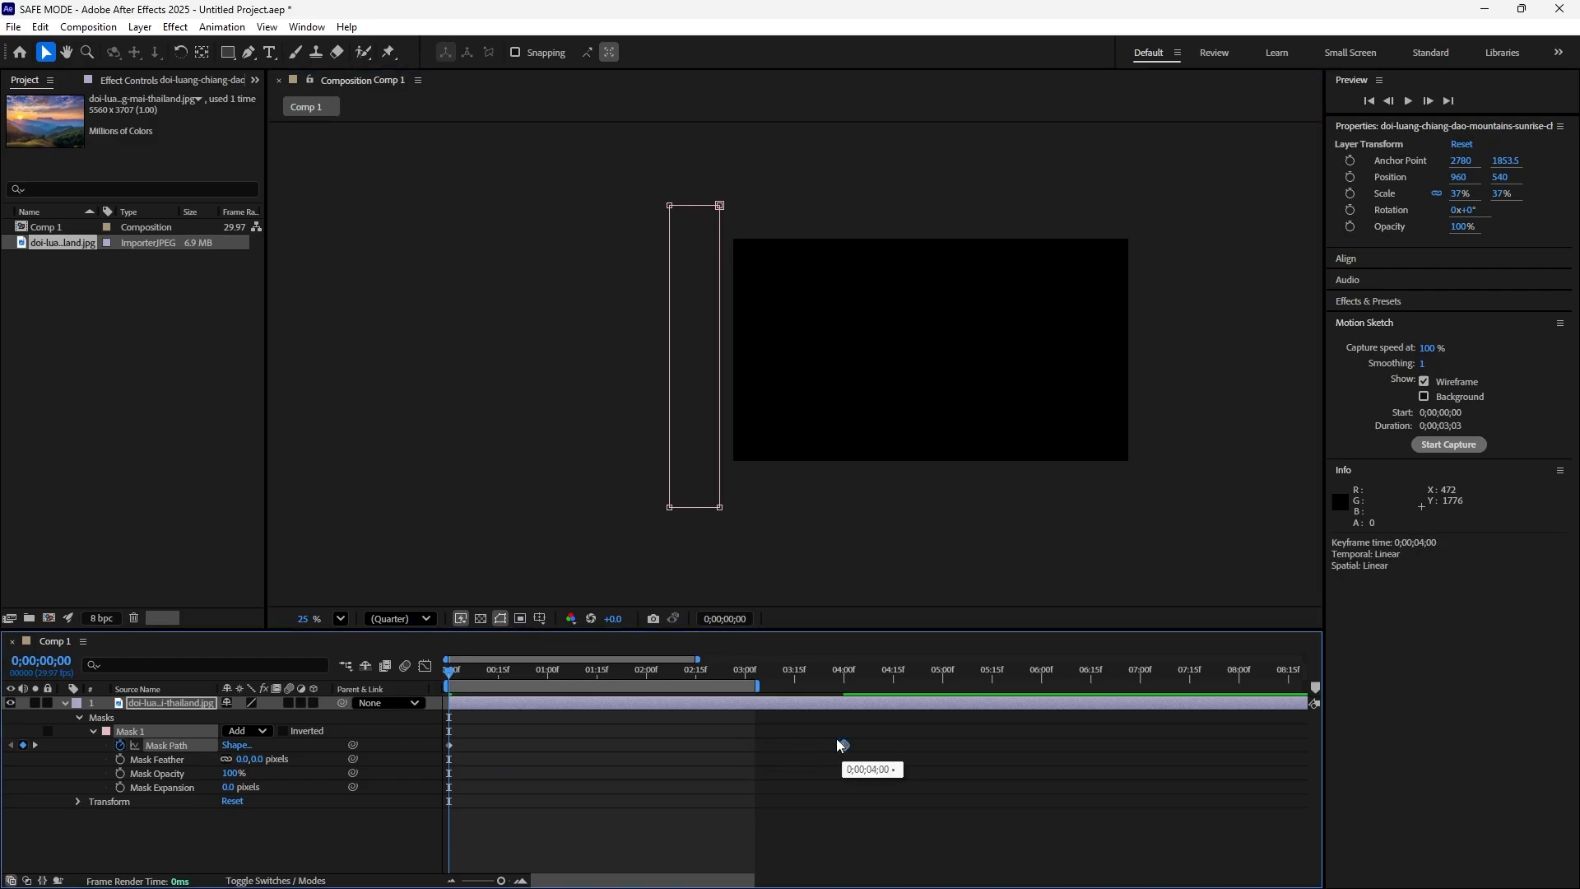
pyautogui.moveTo(754, 686); pyautogui.dragTo(850, 698)
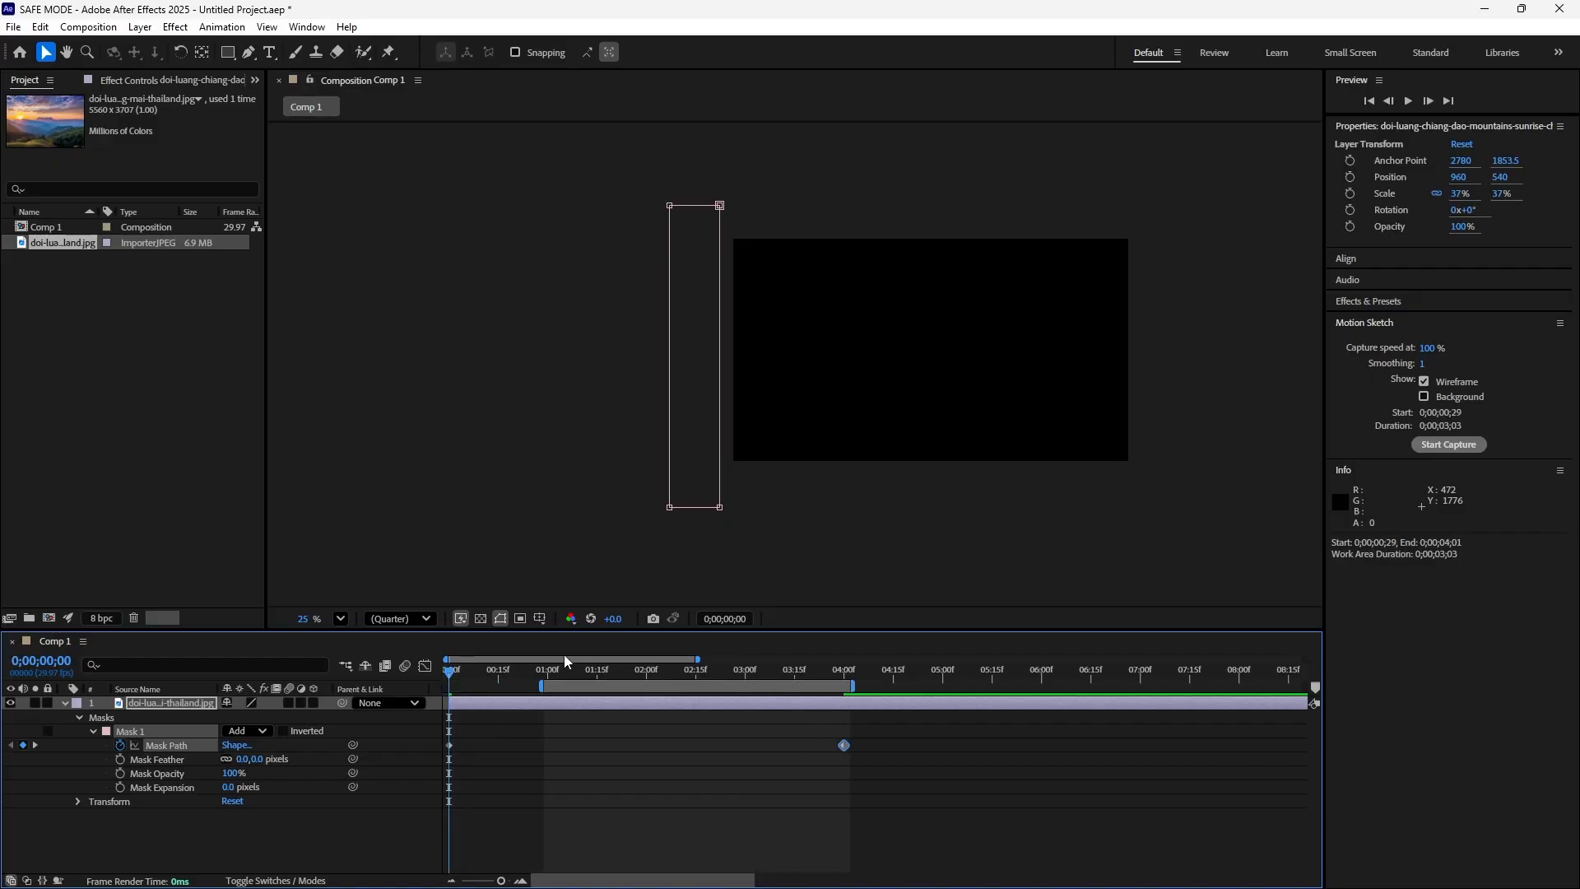
pyautogui.moveTo(543, 685); pyautogui.dragTo(401, 684)
# Preview the slower mask reveal, and check the composition's first and last frames.
pyautogui.press('space')
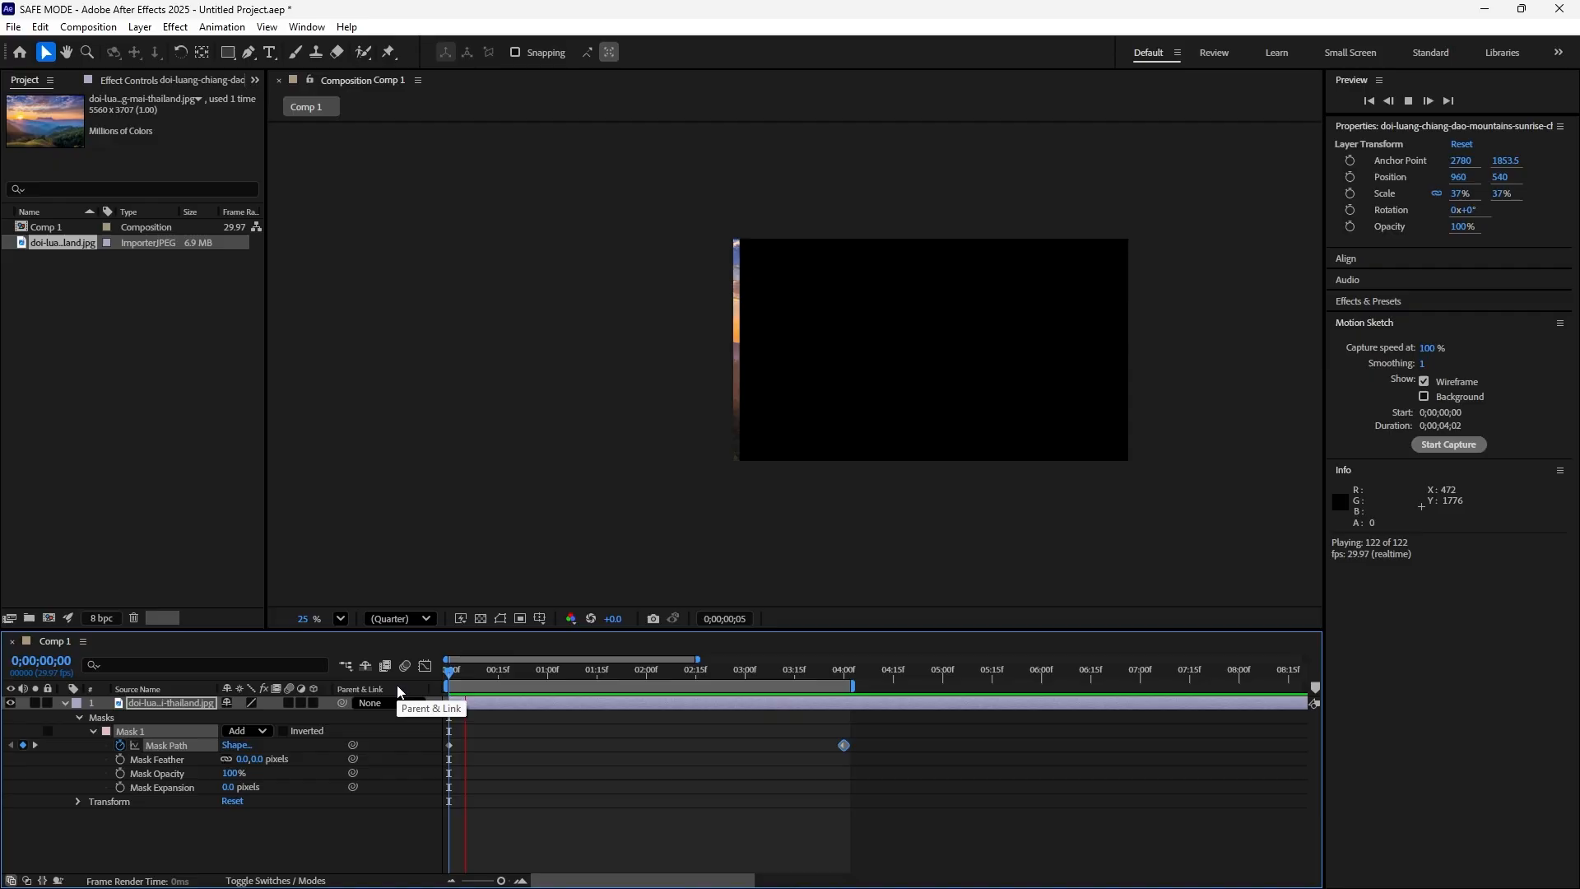
pyautogui.press('space')
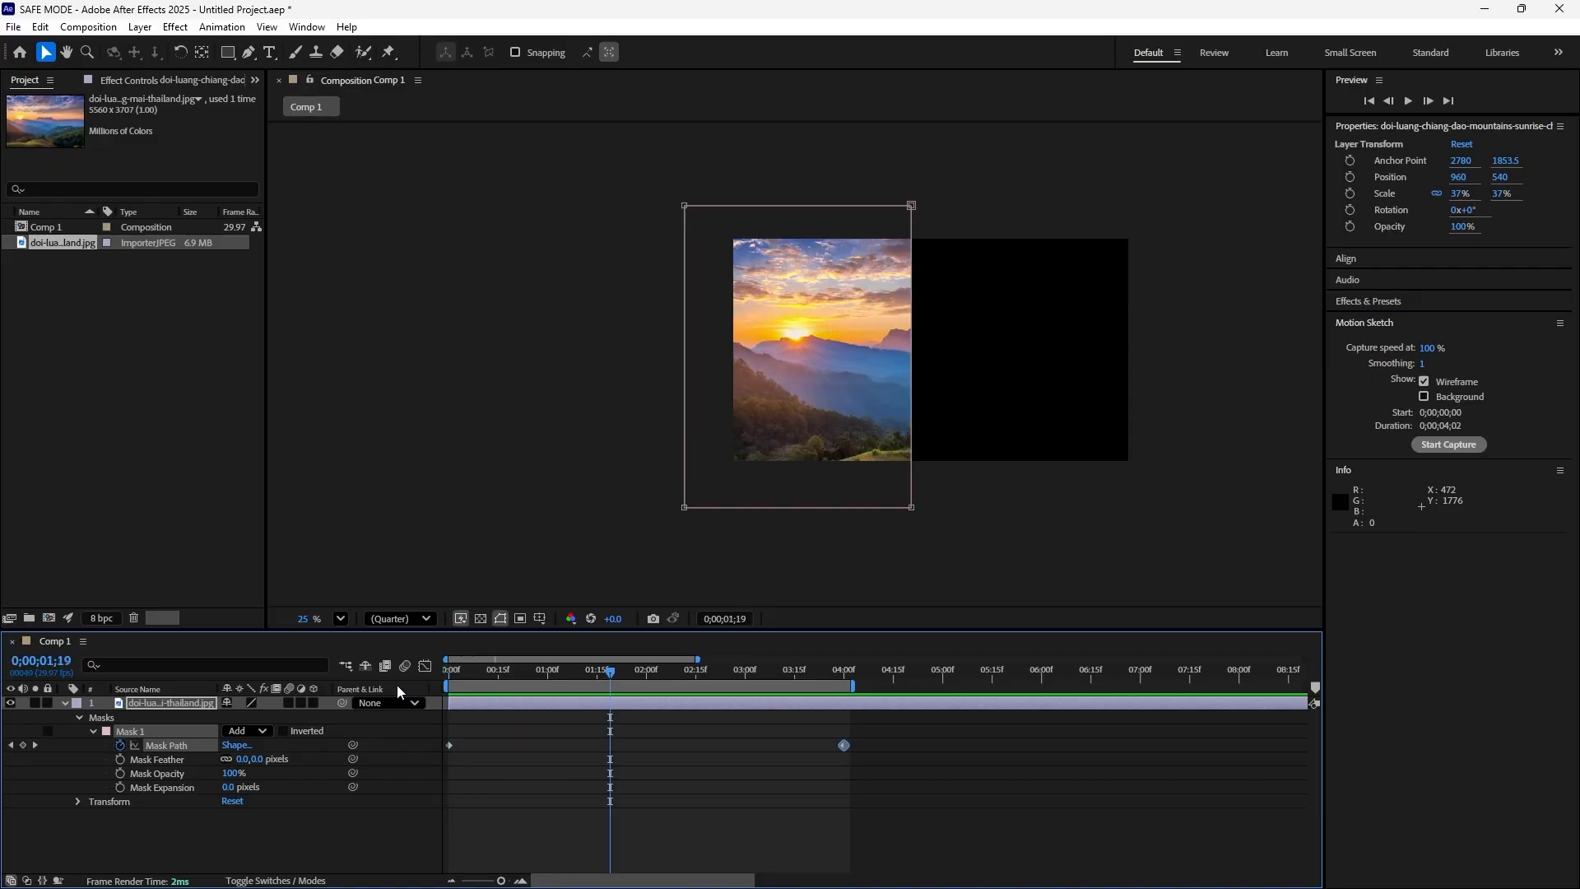
pyautogui.press('Home')
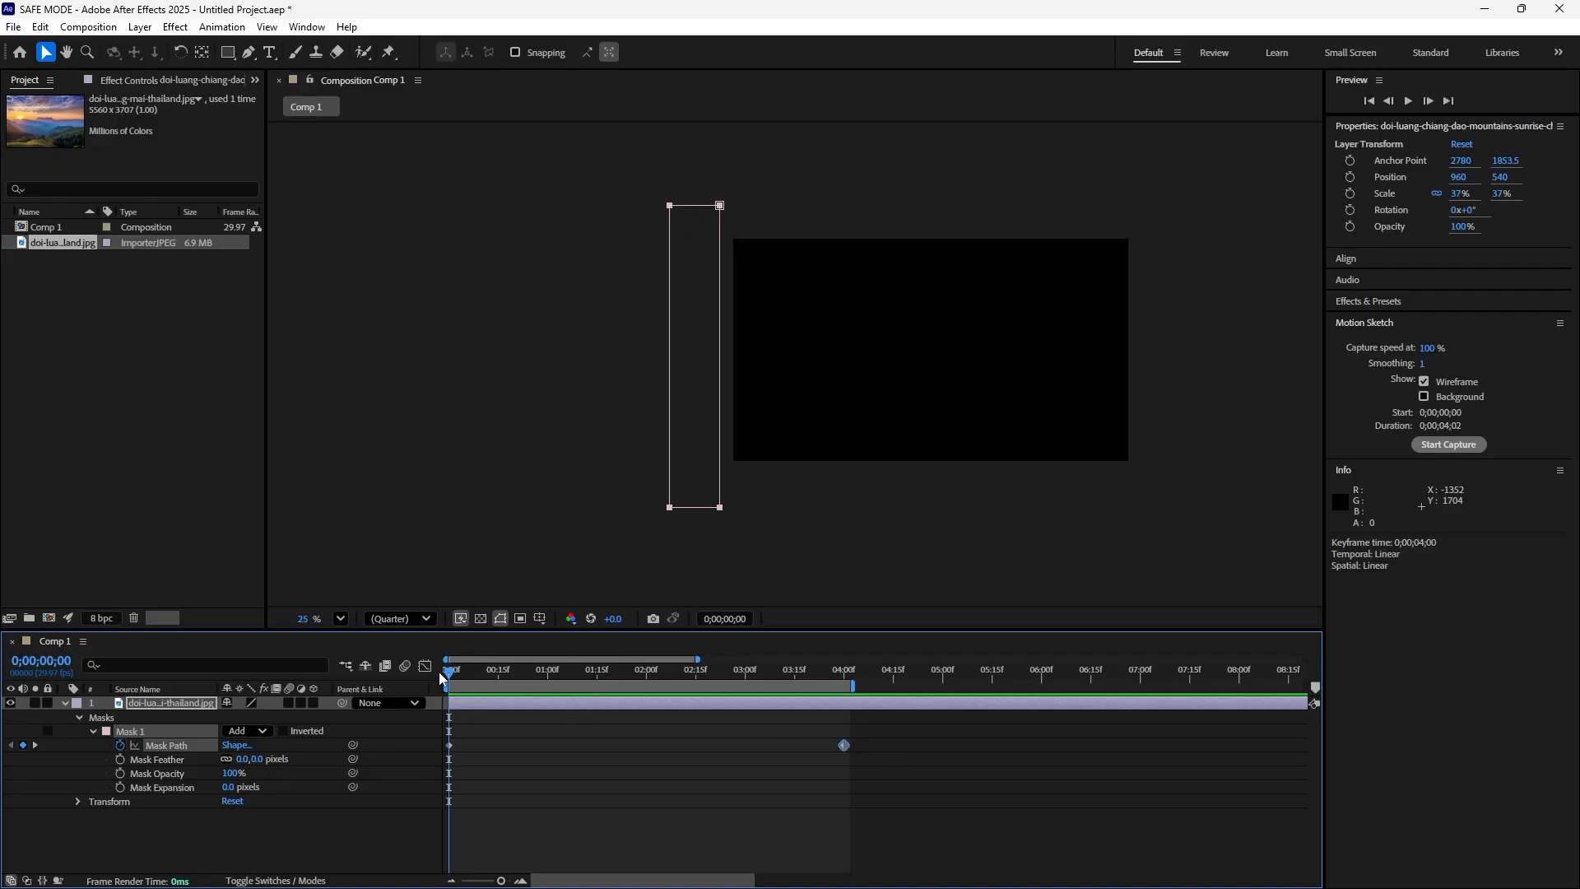
pyautogui.press('End')
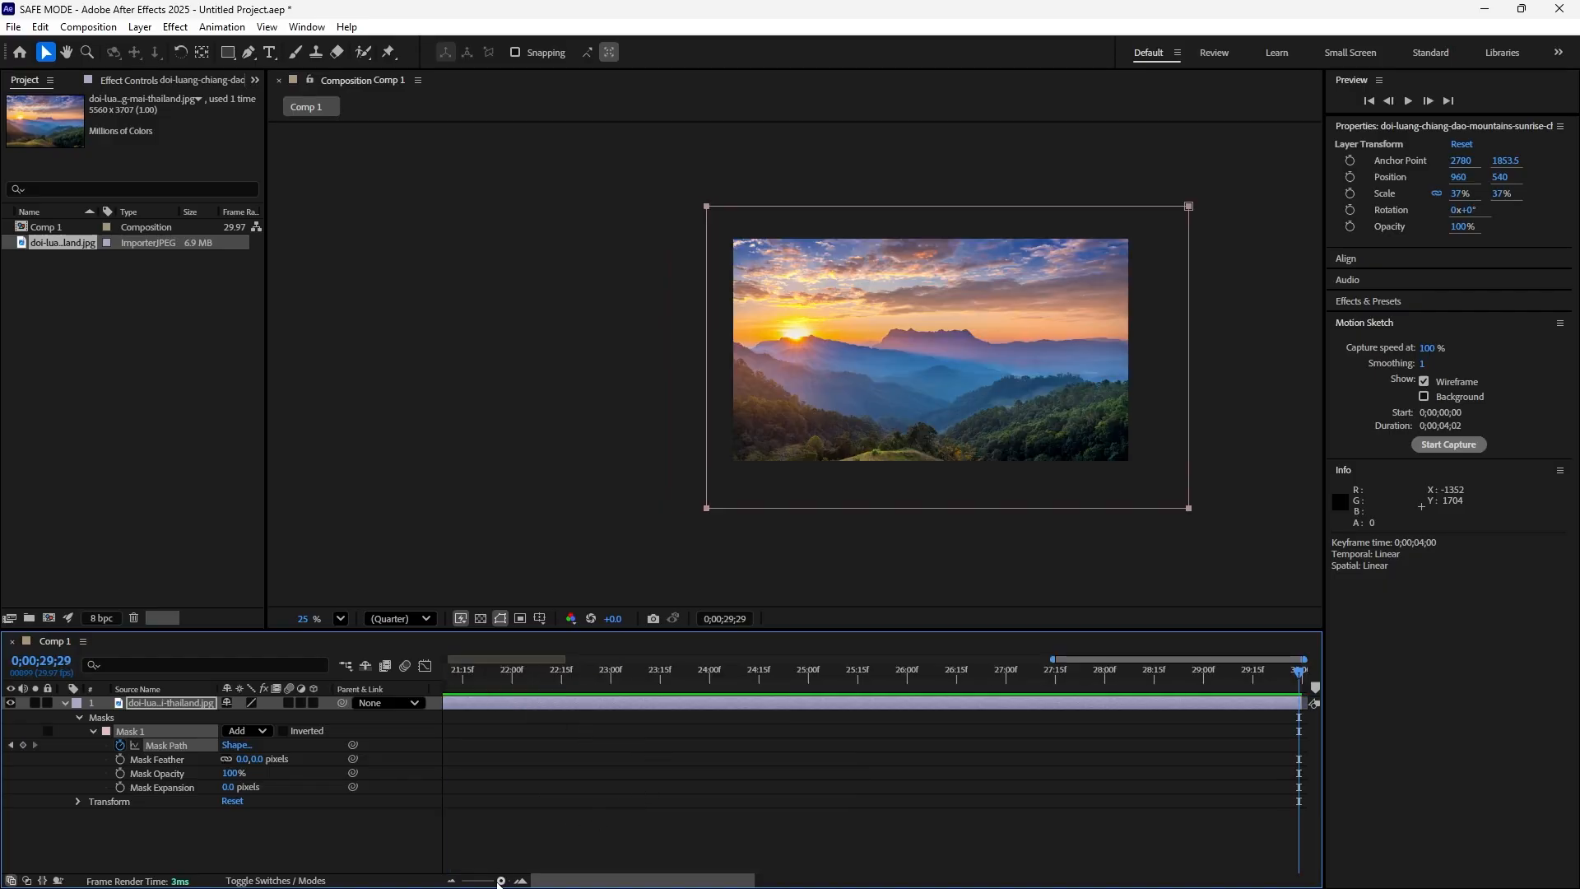
# Set Mask 1's Mask Feather to 145 pixels in both directions to soften the reveal edge.
pyautogui.moveTo(499, 881); pyautogui.dragTo(462, 882)
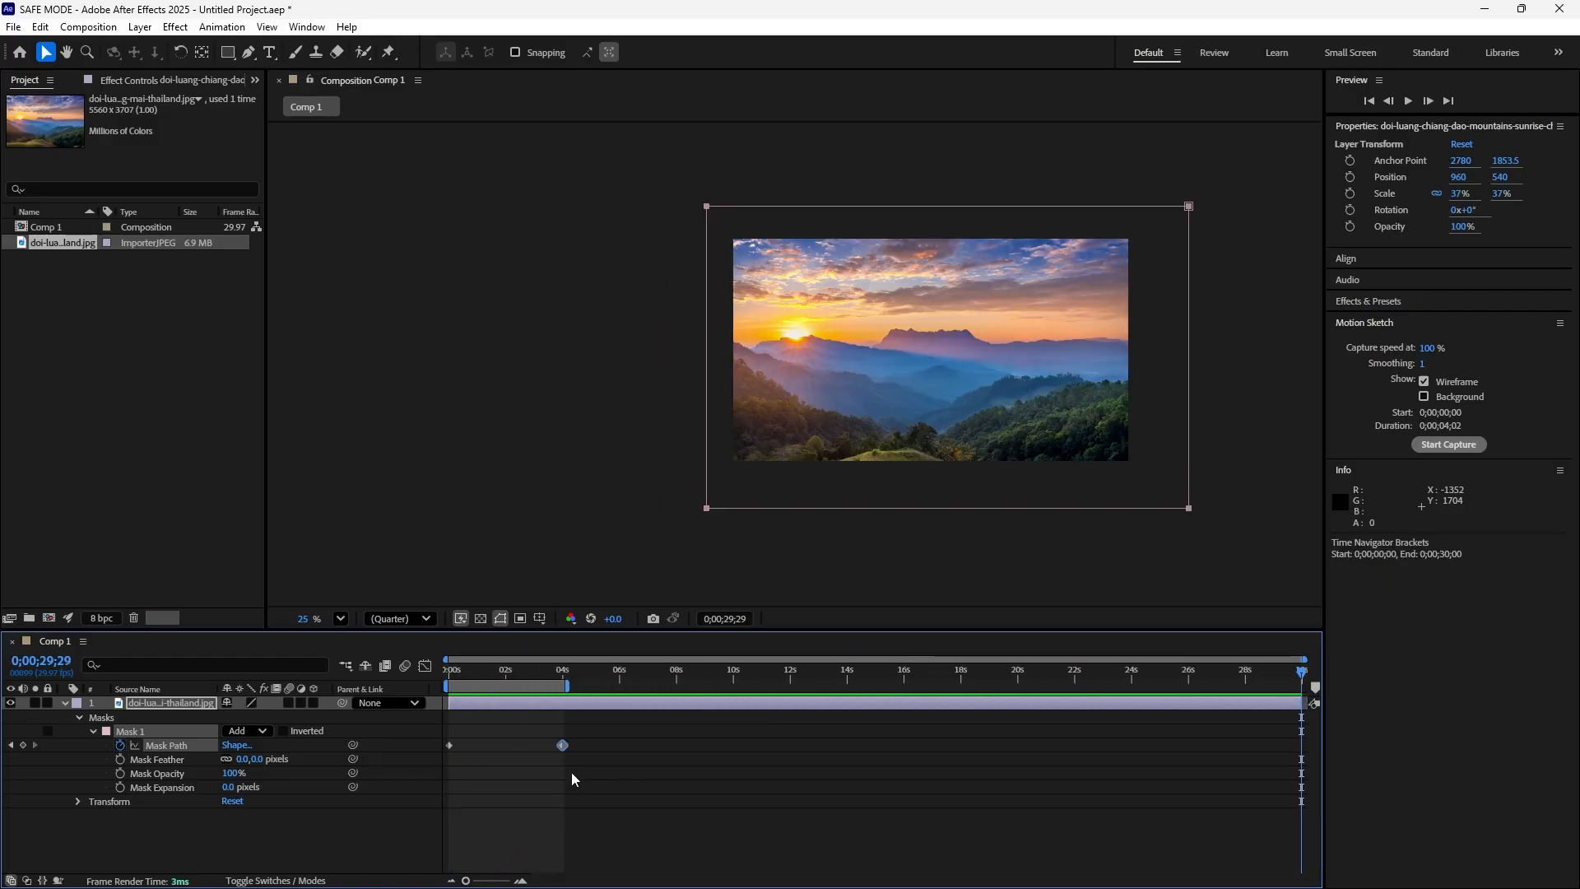
pyautogui.moveTo(581, 738); pyautogui.dragTo(556, 757)
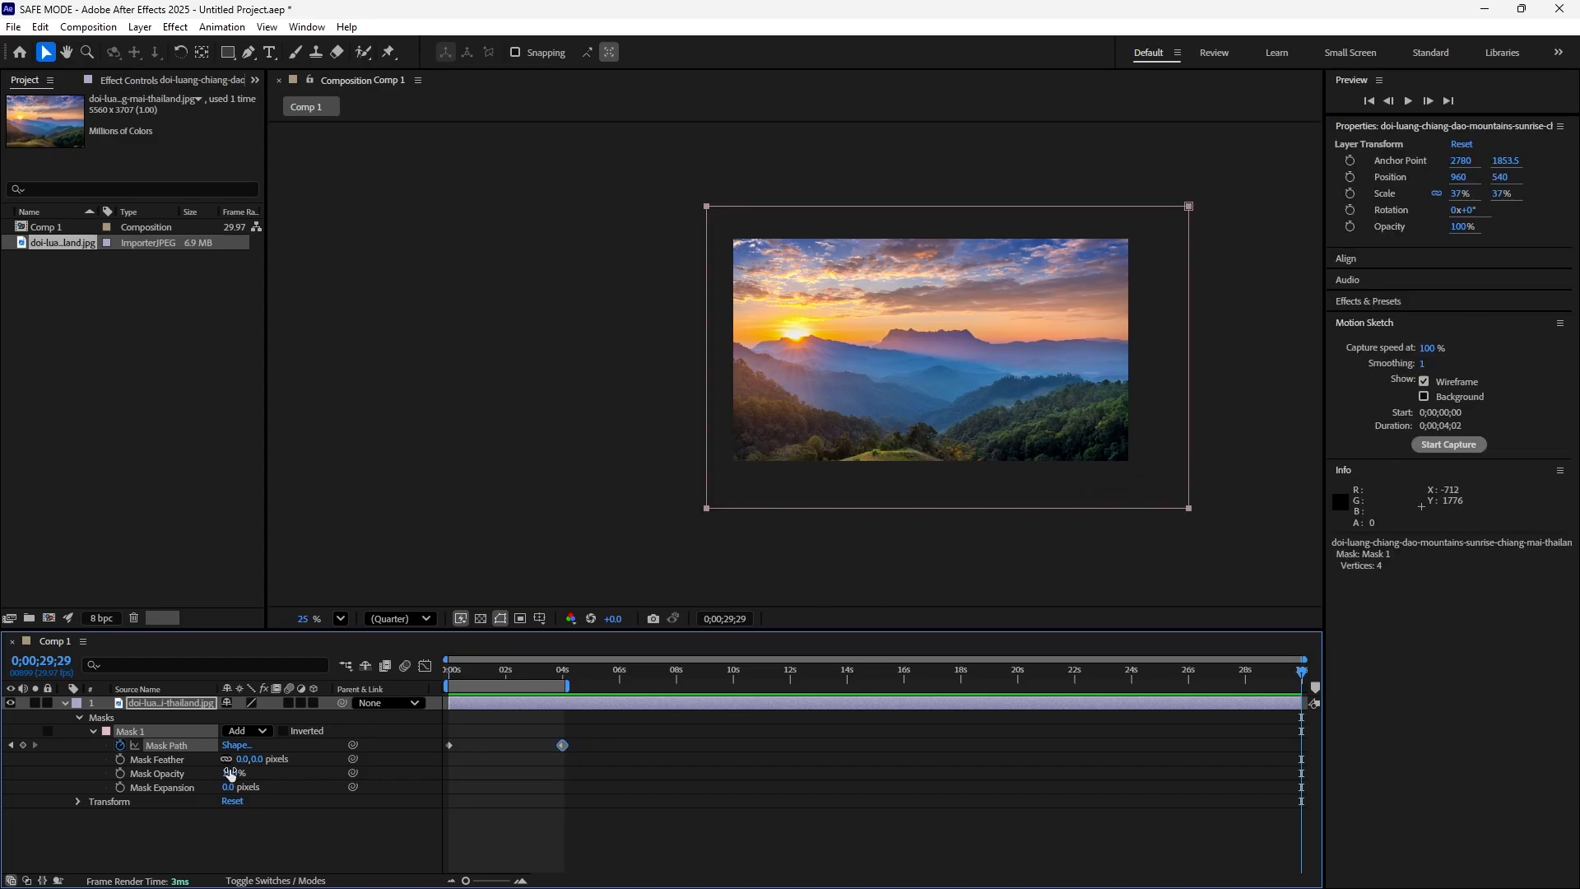
pyautogui.moveTo(243, 759); pyautogui.dragTo(308, 758)
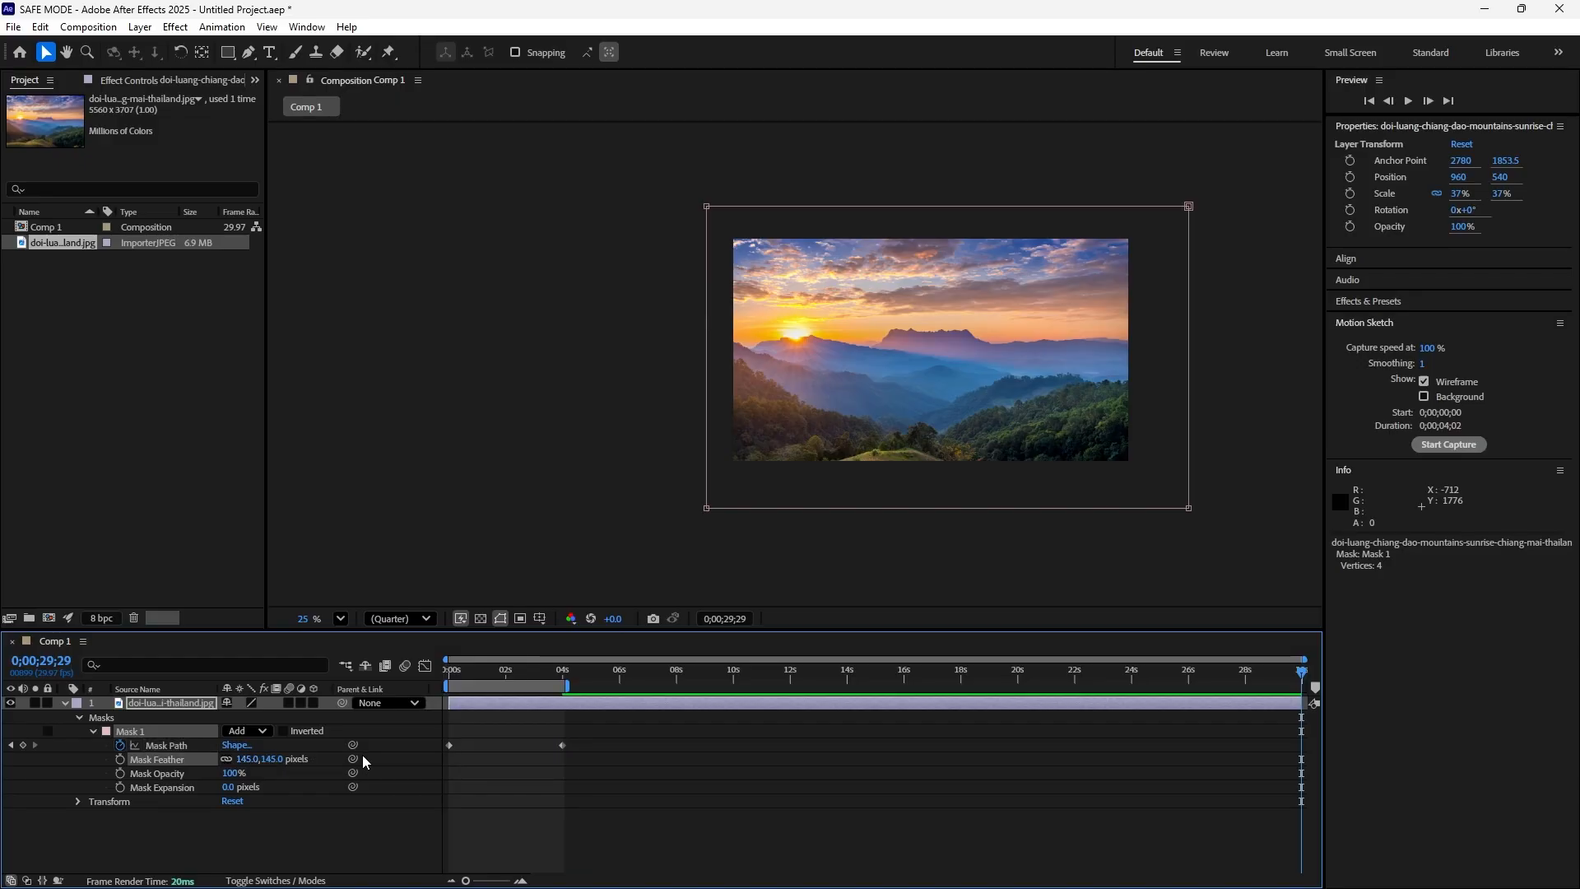
# Preview the feathered reveal, return to 0;00;00;00 and collapse Mask 1's properties.
pyautogui.press('space')
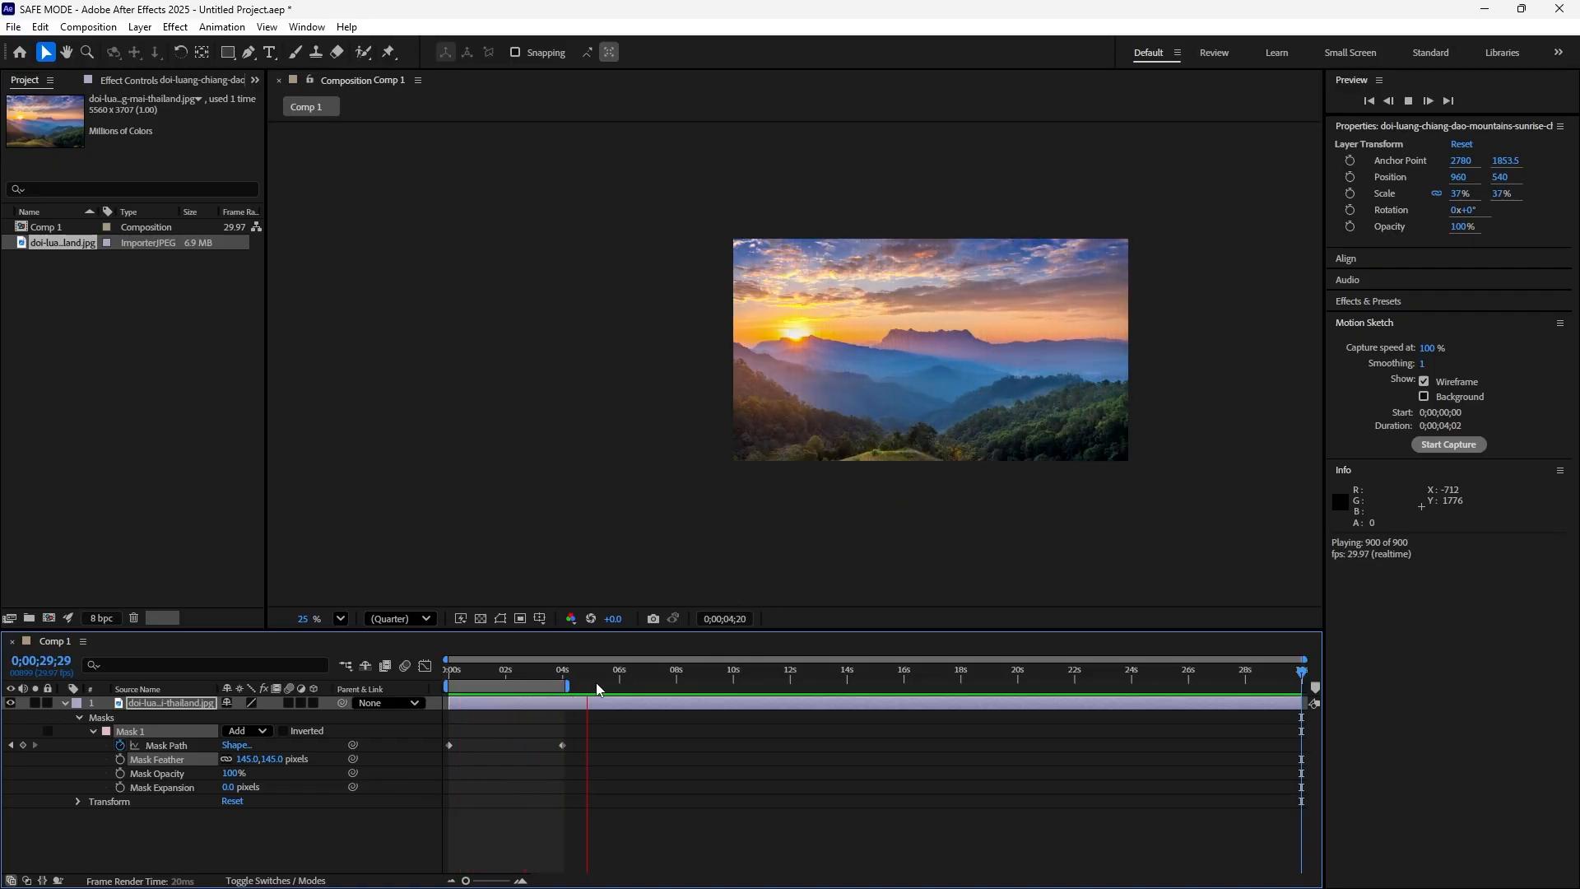
pyautogui.press('space')
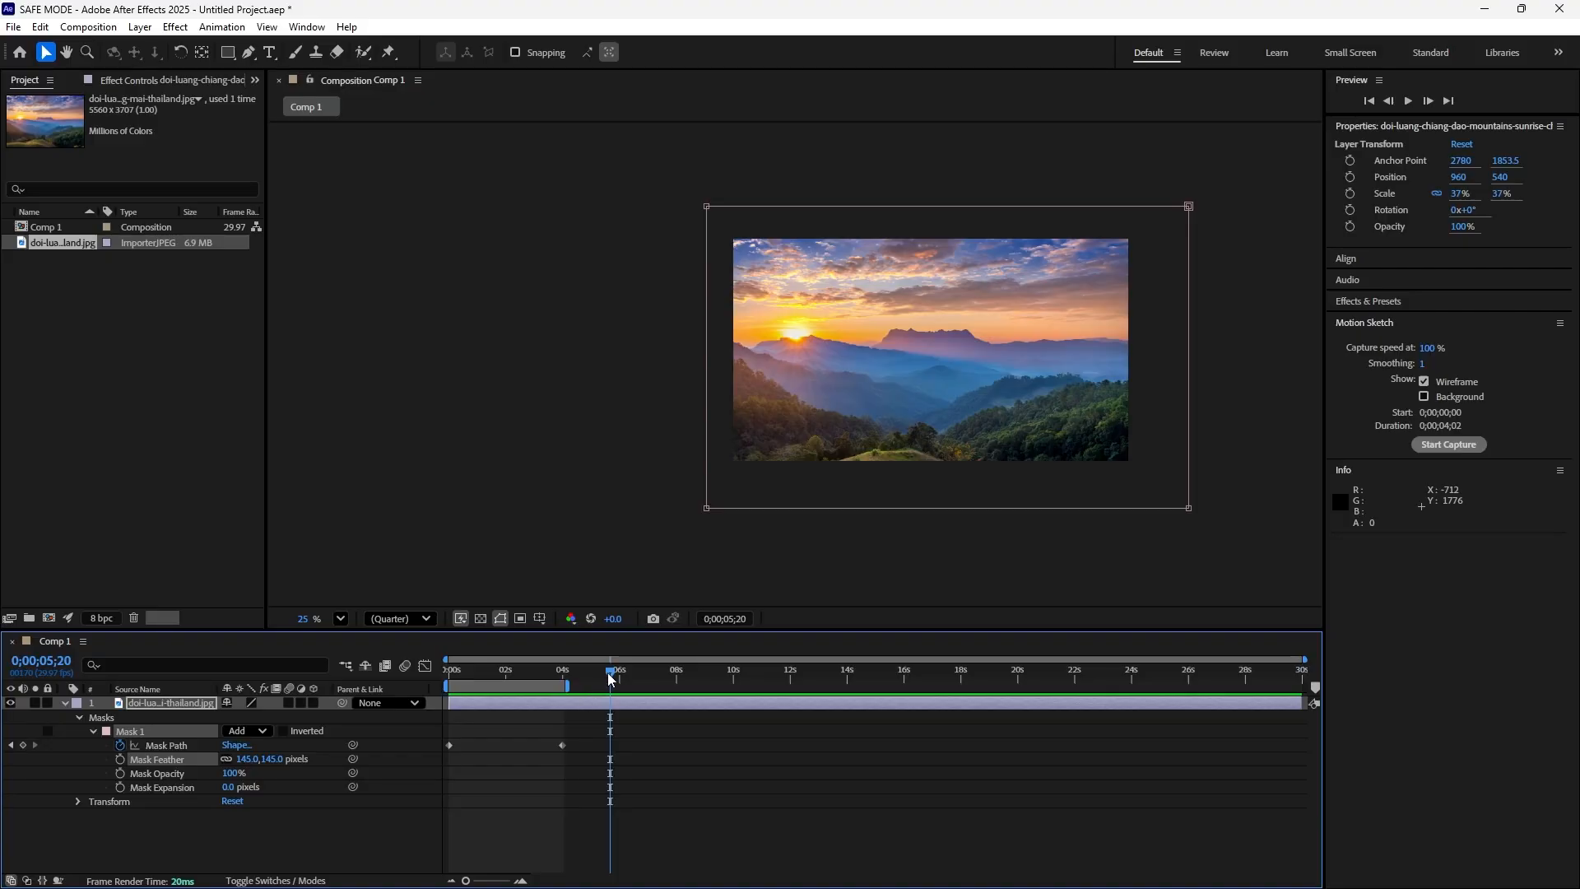
pyautogui.moveTo(461, 699); pyautogui.dragTo(427, 705)
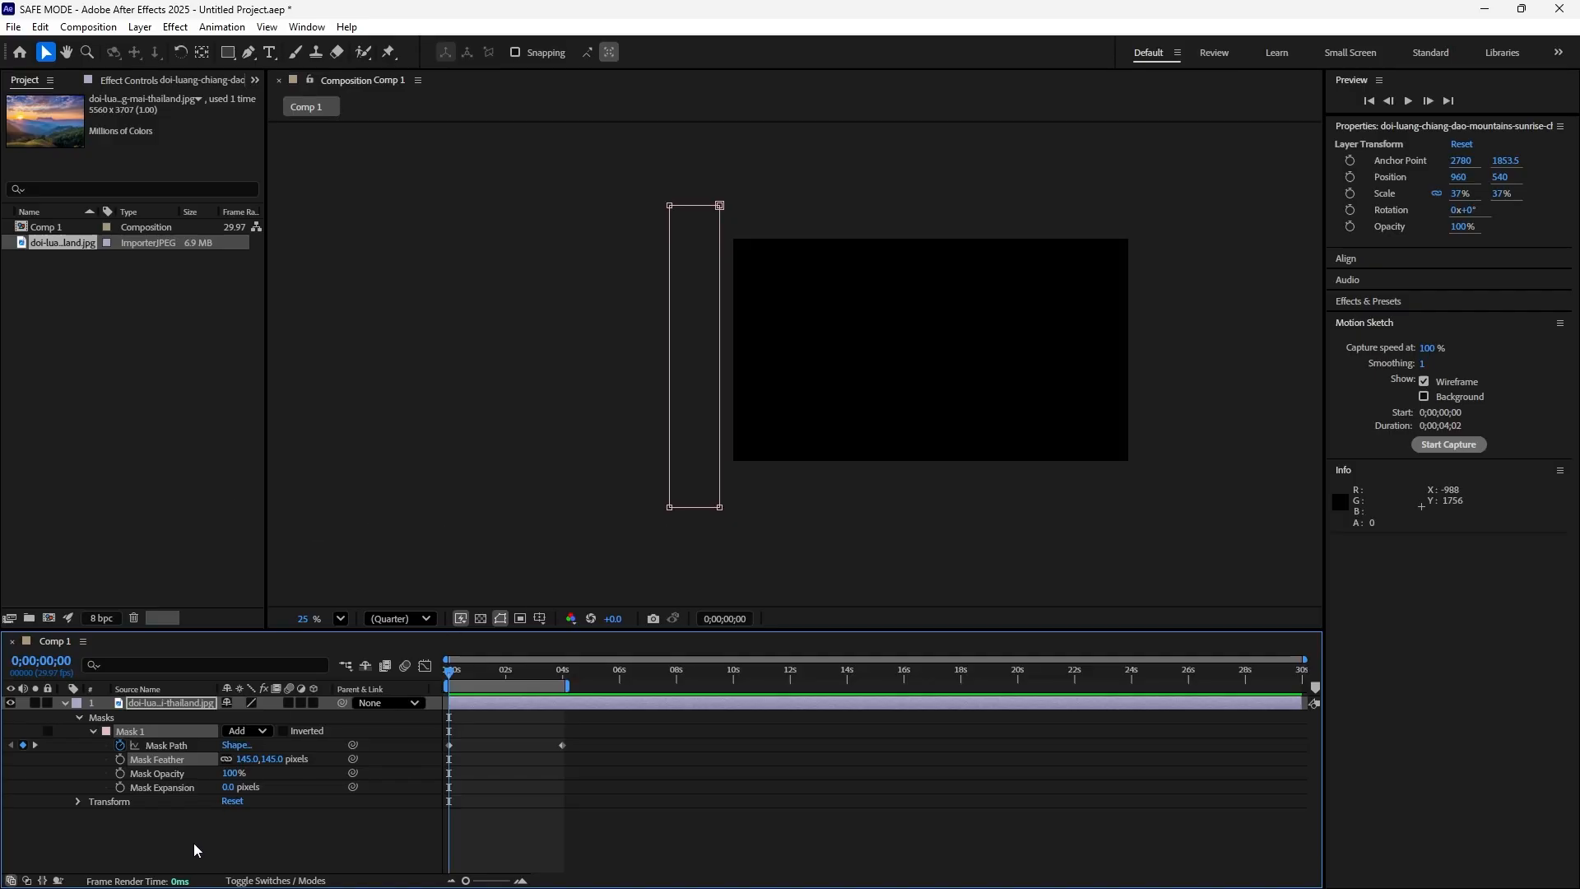
pyautogui.click(95, 732)
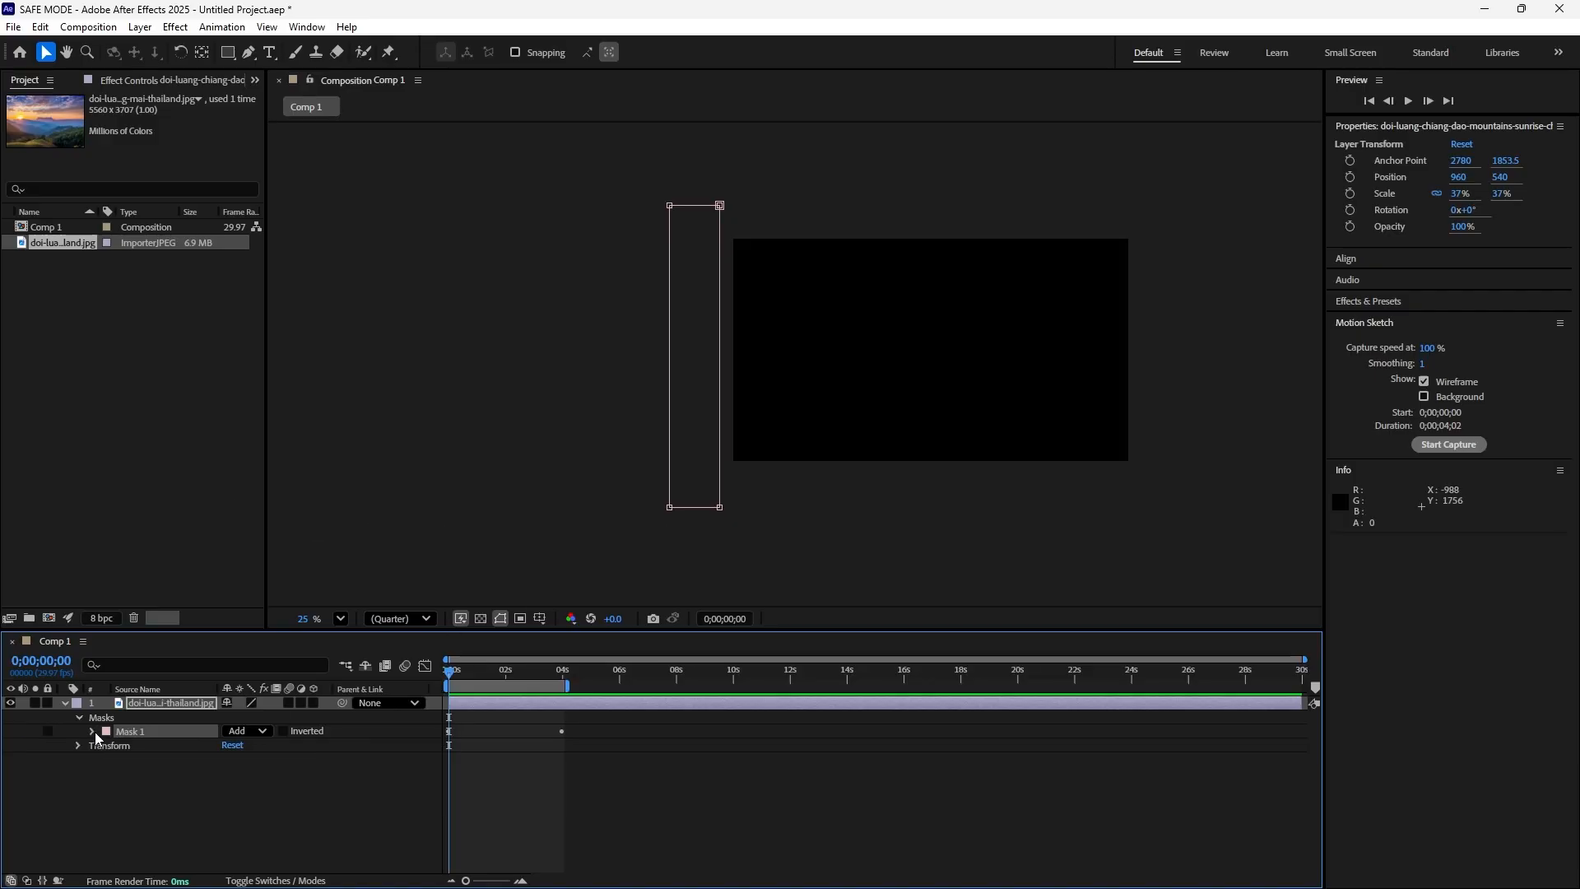
# Import the image background-2416473_1280.jpg from the 9 masking folder as footage.
pyautogui.doubleClick(175, 452)
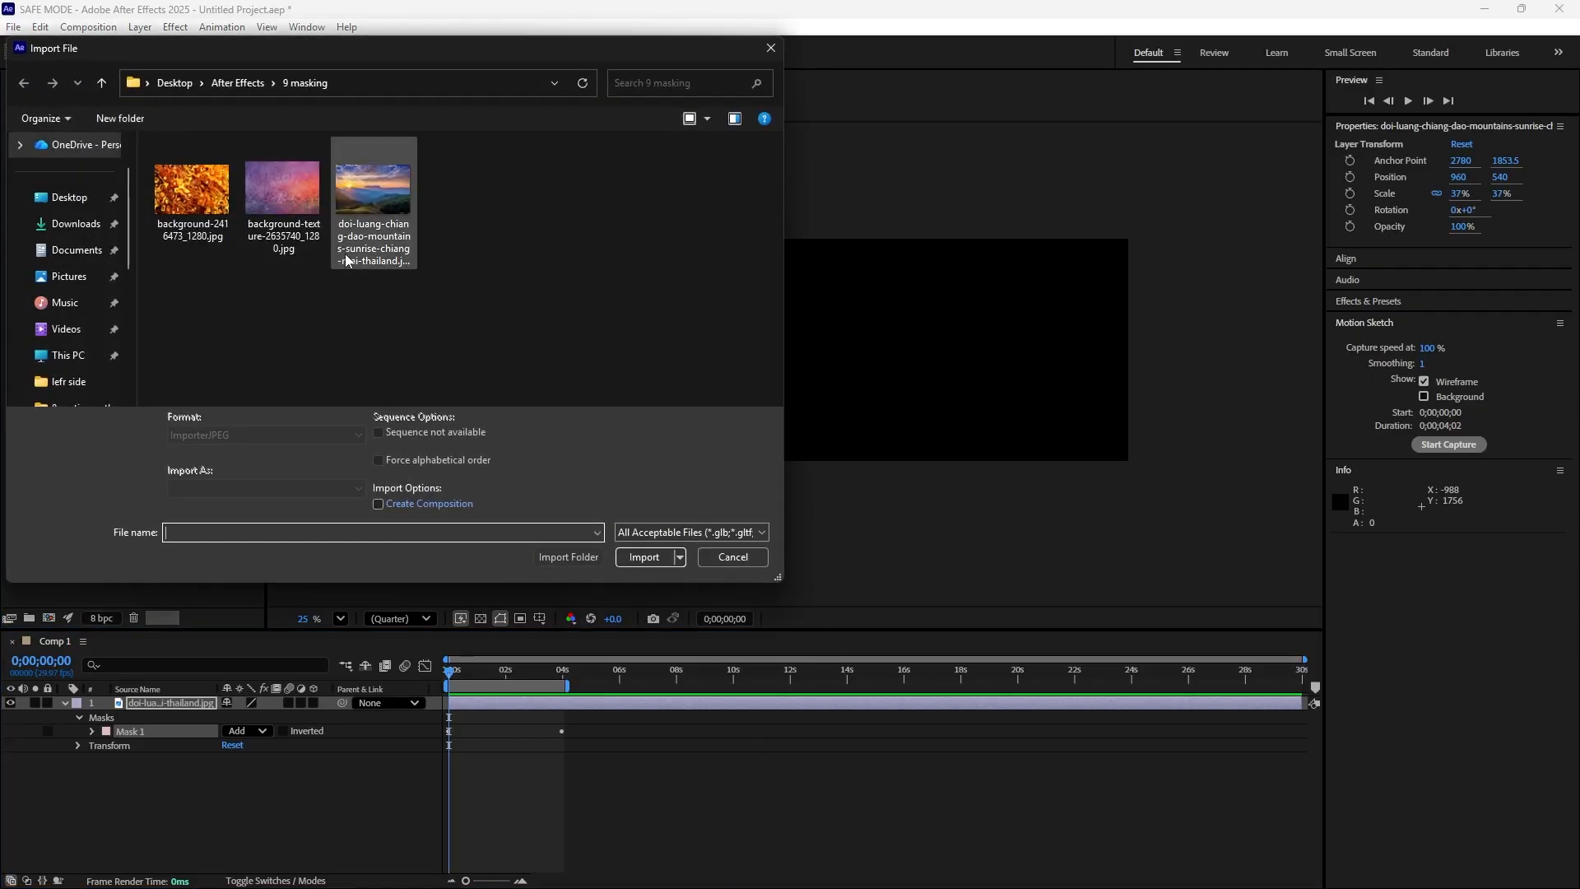
pyautogui.click(265, 229)
pyautogui.click(210, 212)
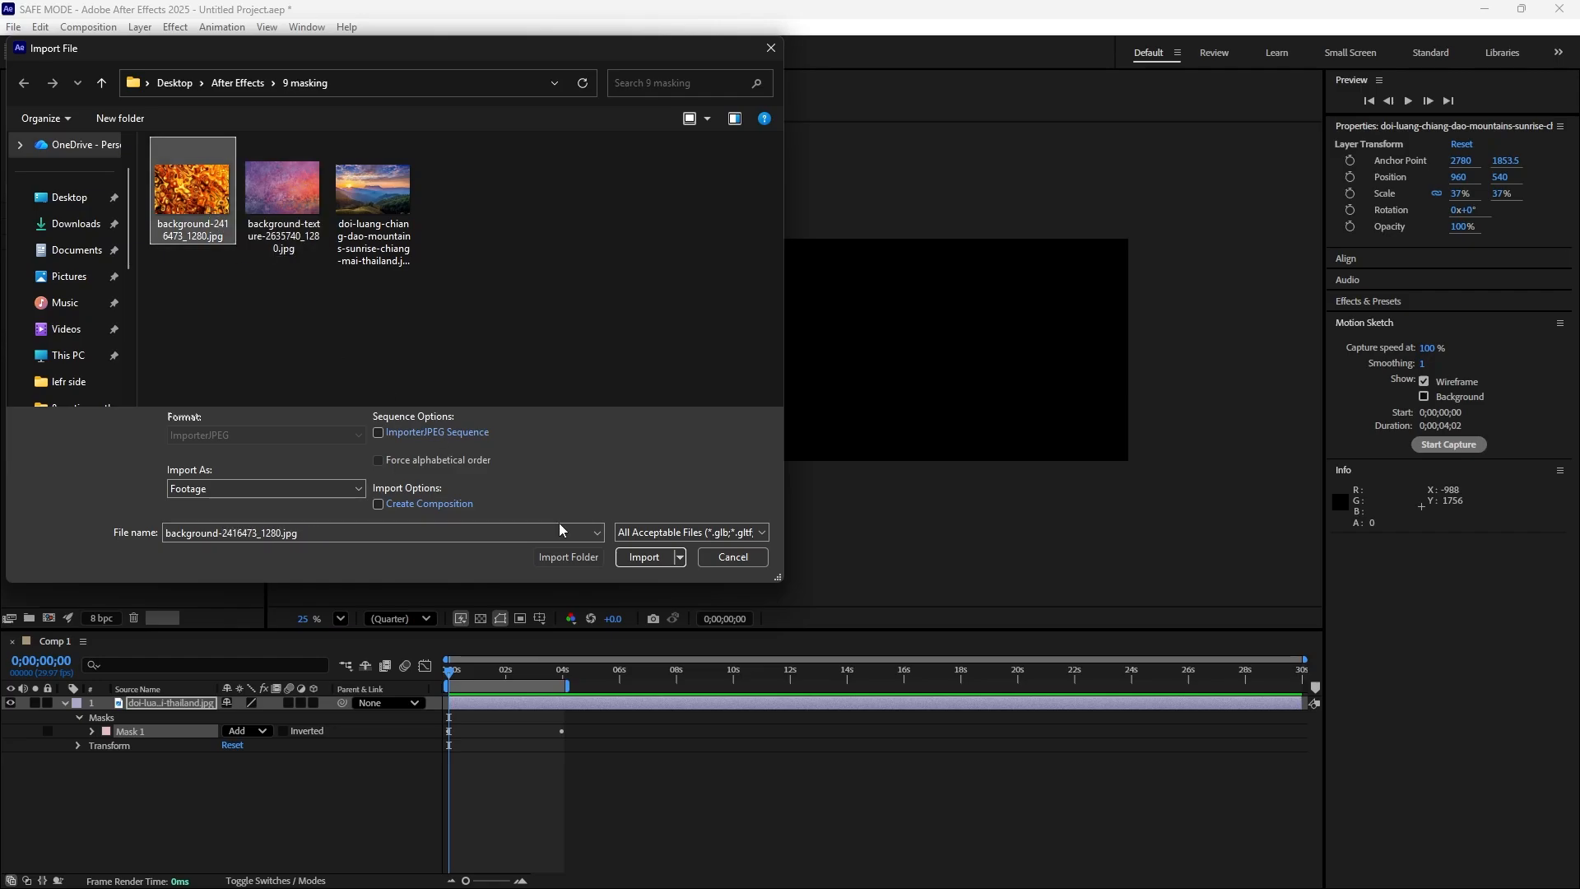
pyautogui.click(644, 557)
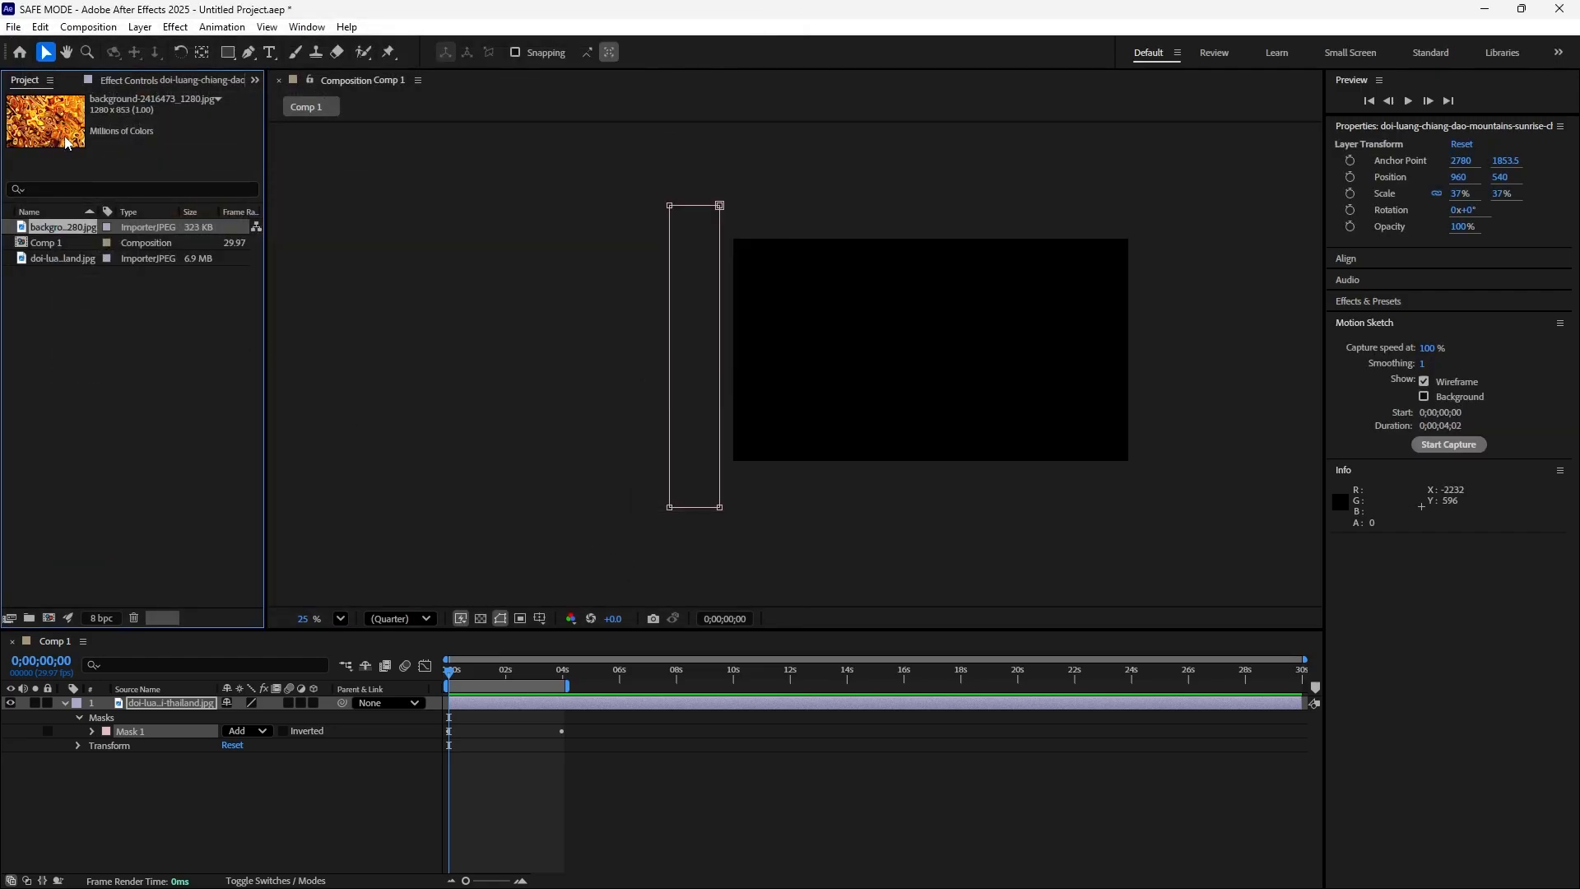
# Place the imported background image below the landscape layer and scale it to 163% to fill the frame.
pyautogui.moveTo(66, 142); pyautogui.dragTo(221, 827)
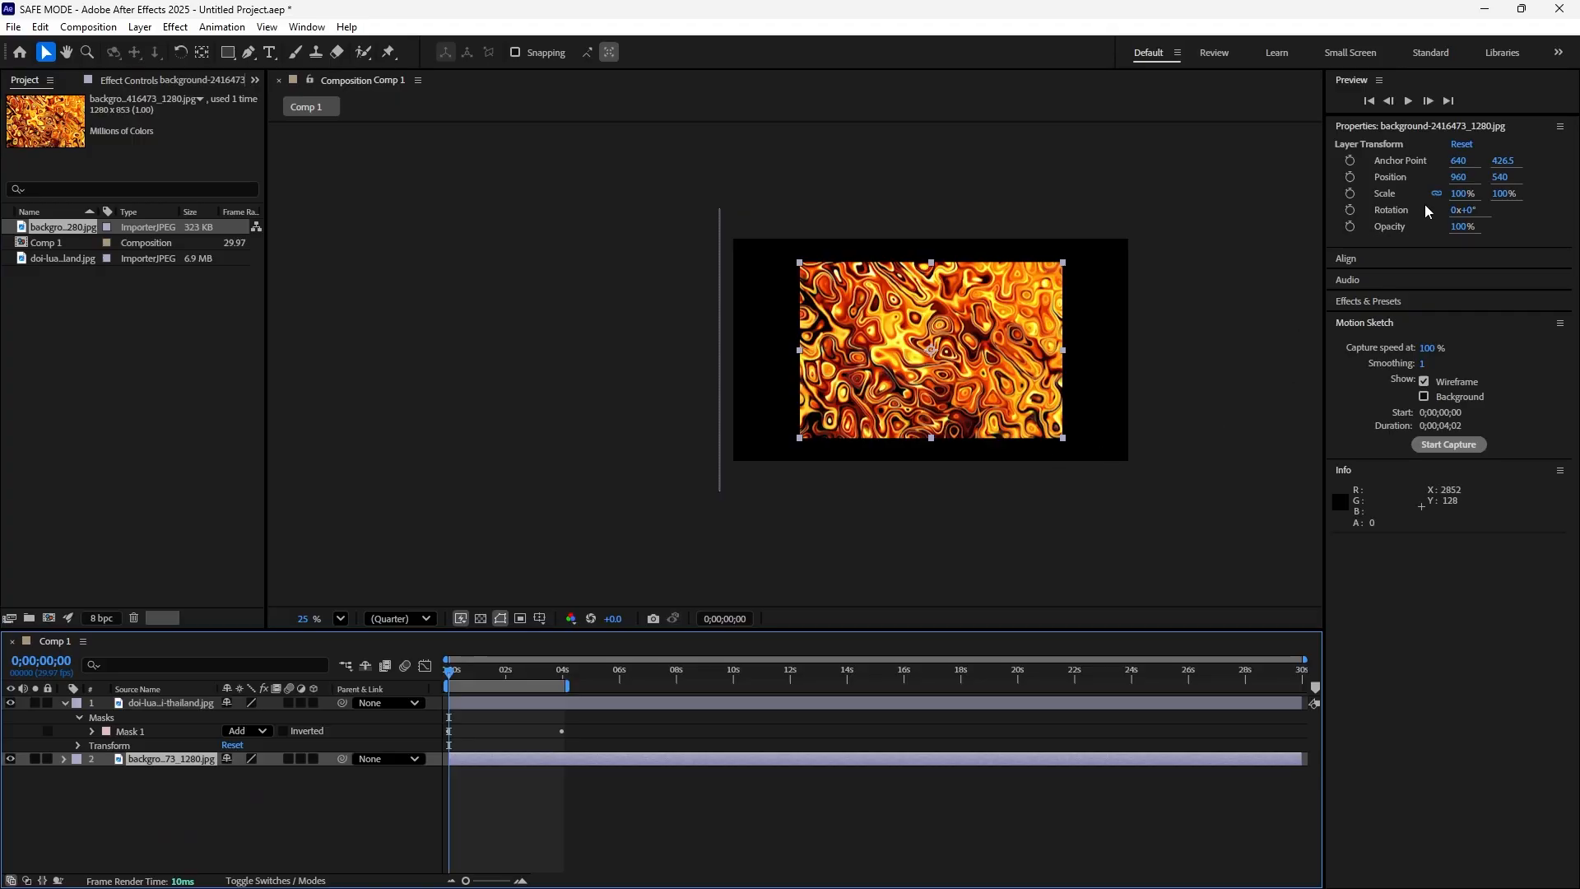
pyautogui.moveTo(1462, 194); pyautogui.dragTo(1516, 195)
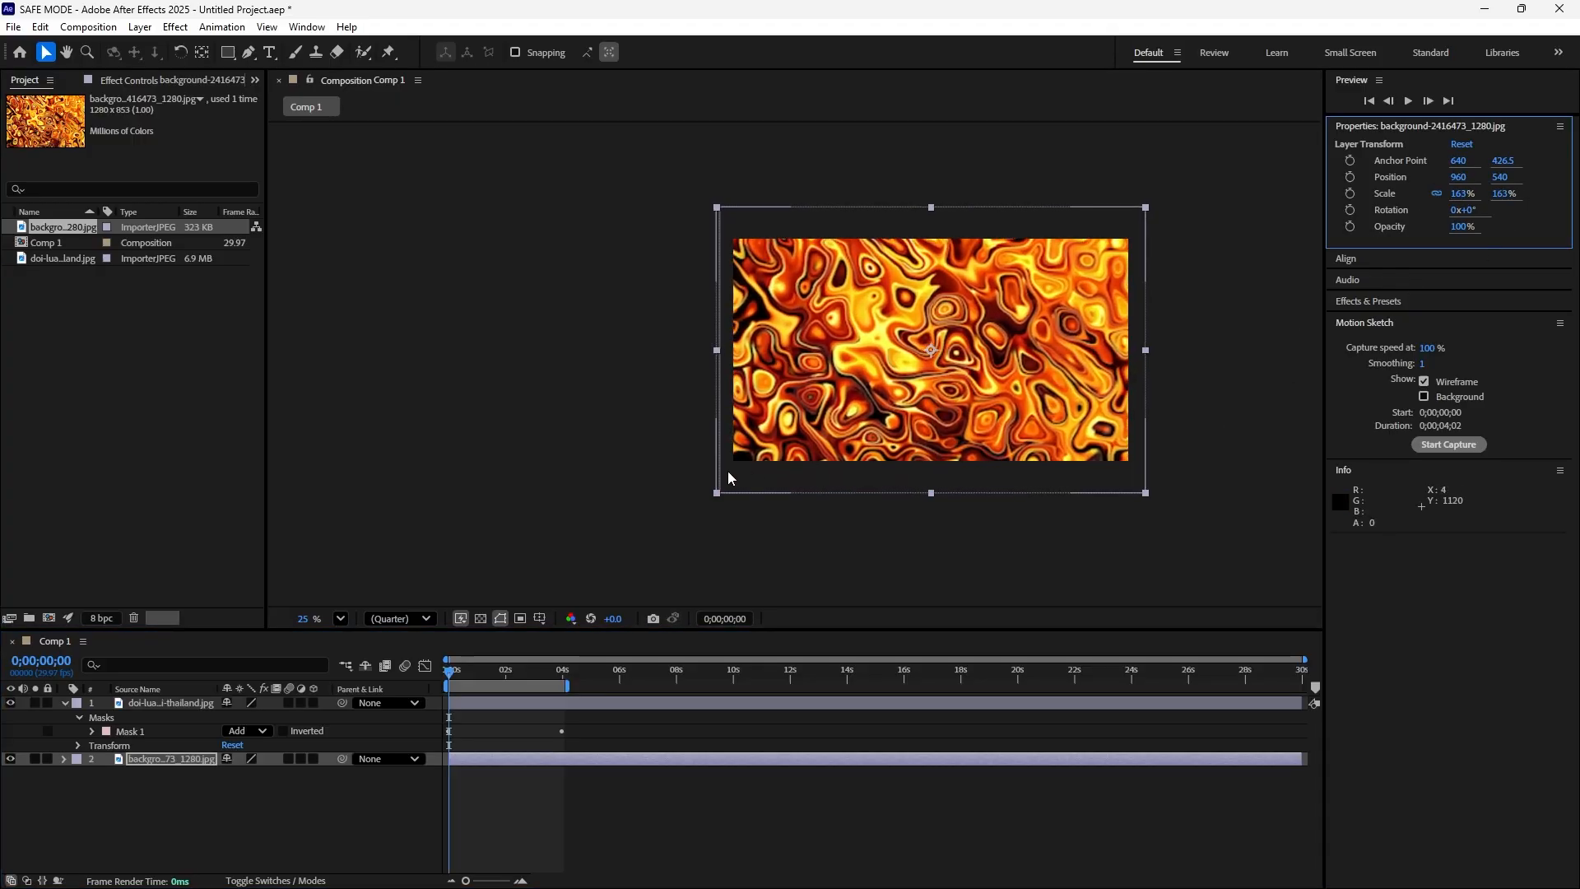
# Preview the landscape reveal over the background image, return to 0;00;00;00 and toggle the background layer's visibility off and on.
pyautogui.click(553, 430)
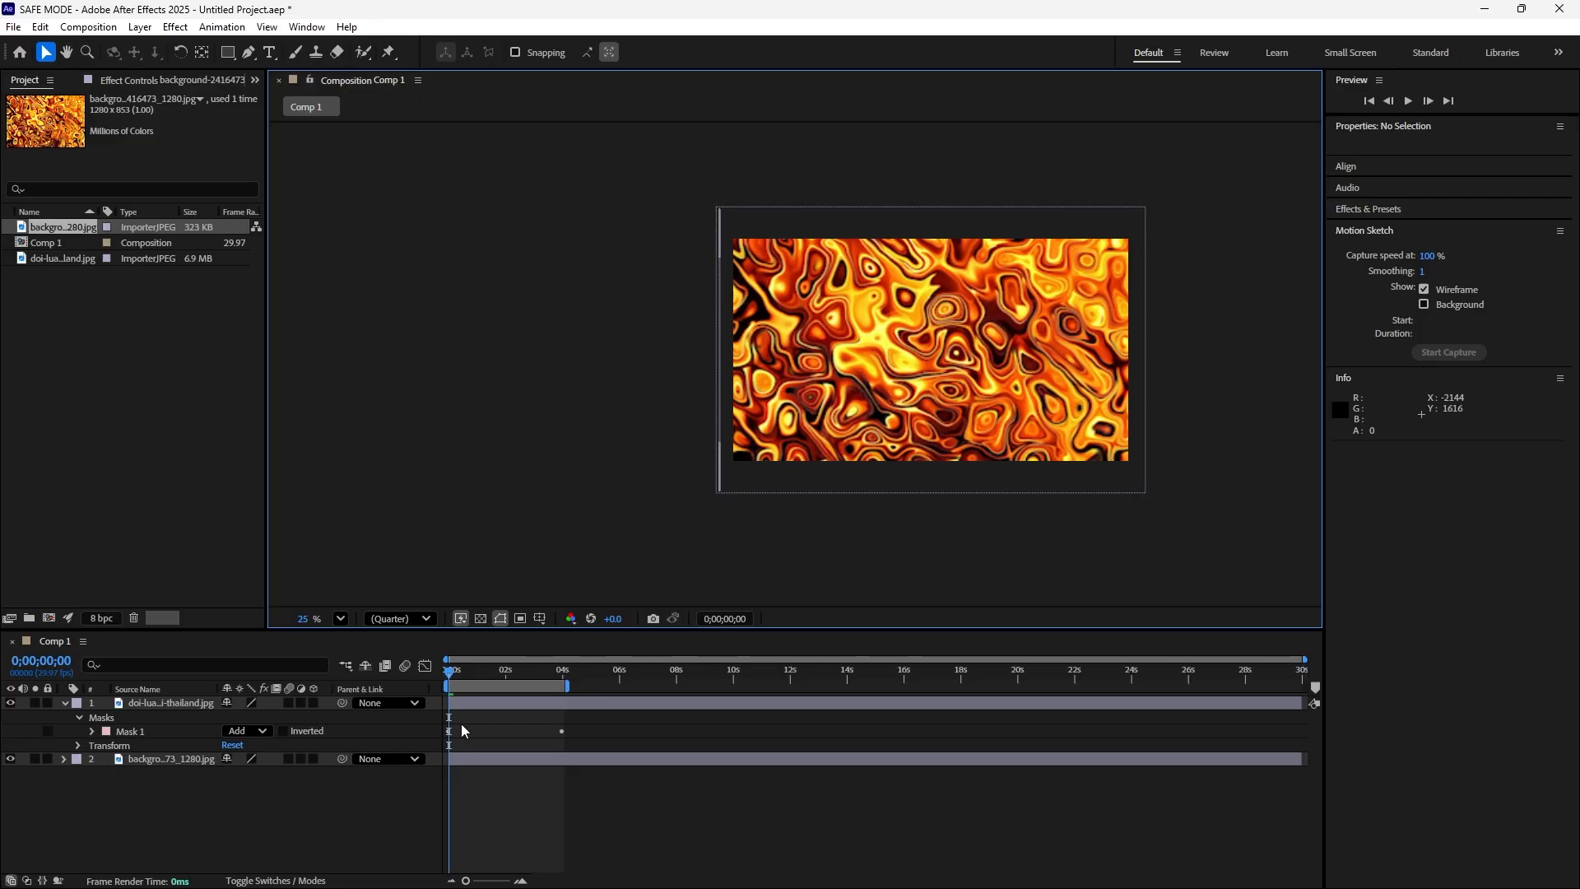
pyautogui.moveTo(451, 677)
pyautogui.mouseDown()
pyautogui.moveTo(507, 676)
pyautogui.moveTo(448, 676)
pyautogui.mouseUp()
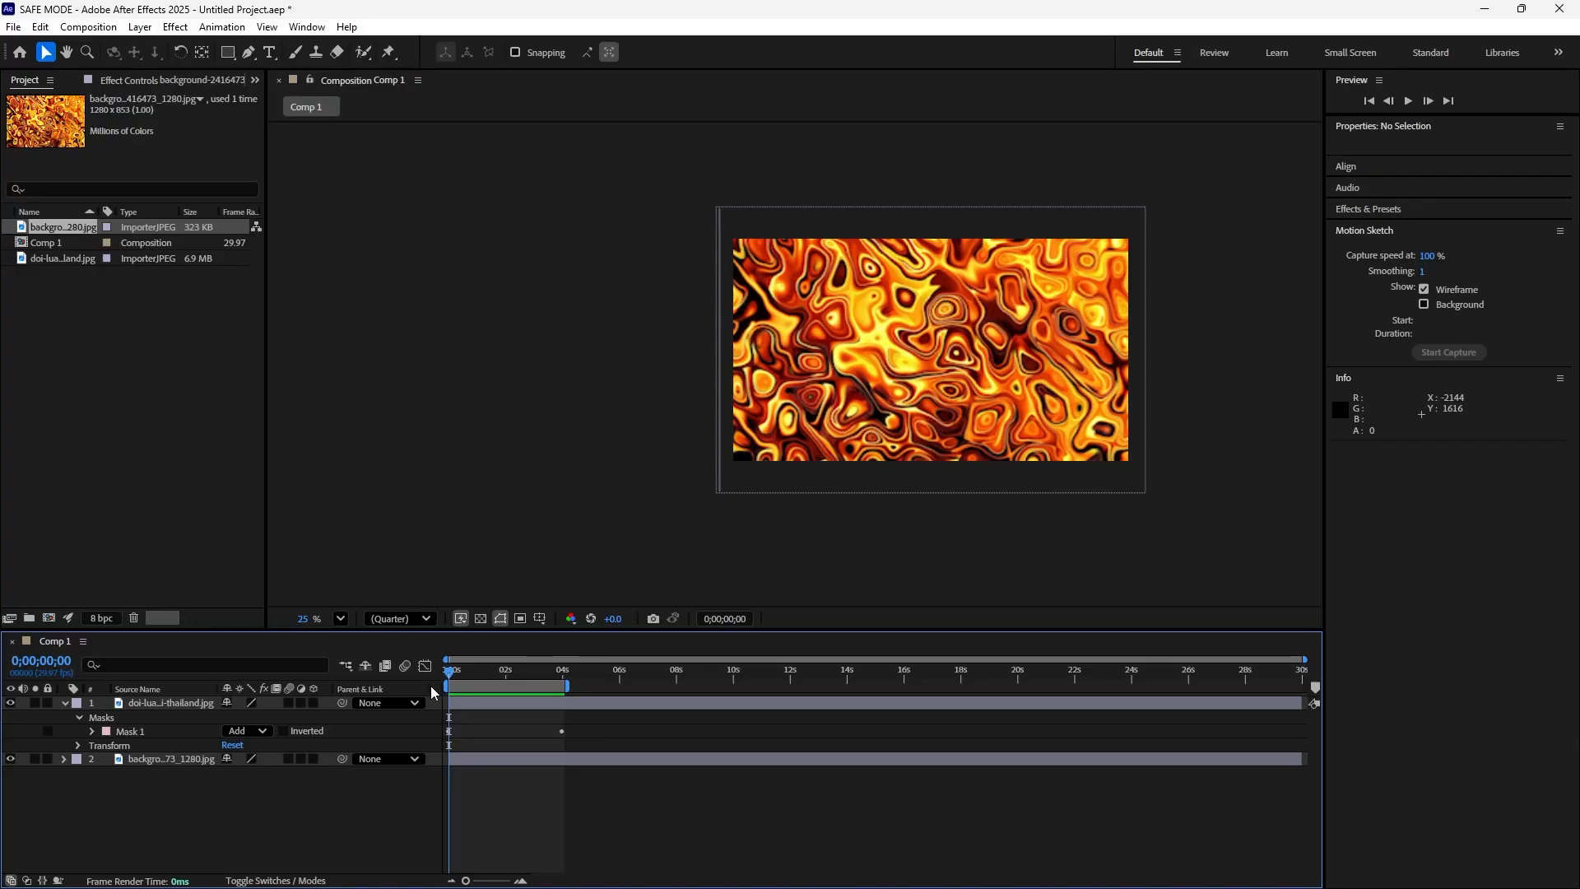
pyautogui.press('space')
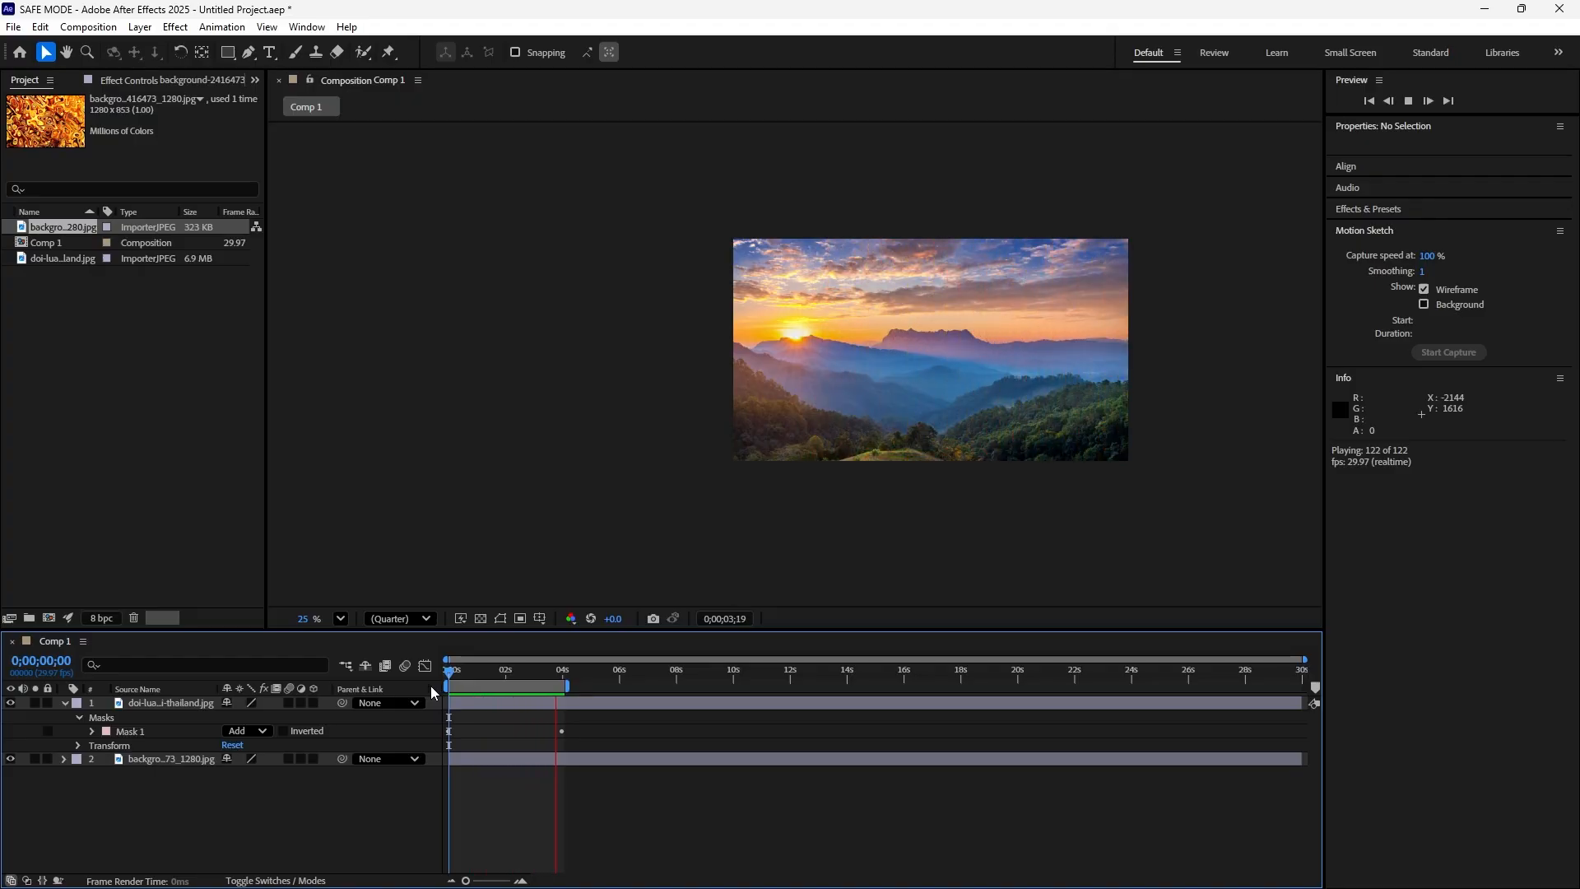
pyautogui.click(476, 673)
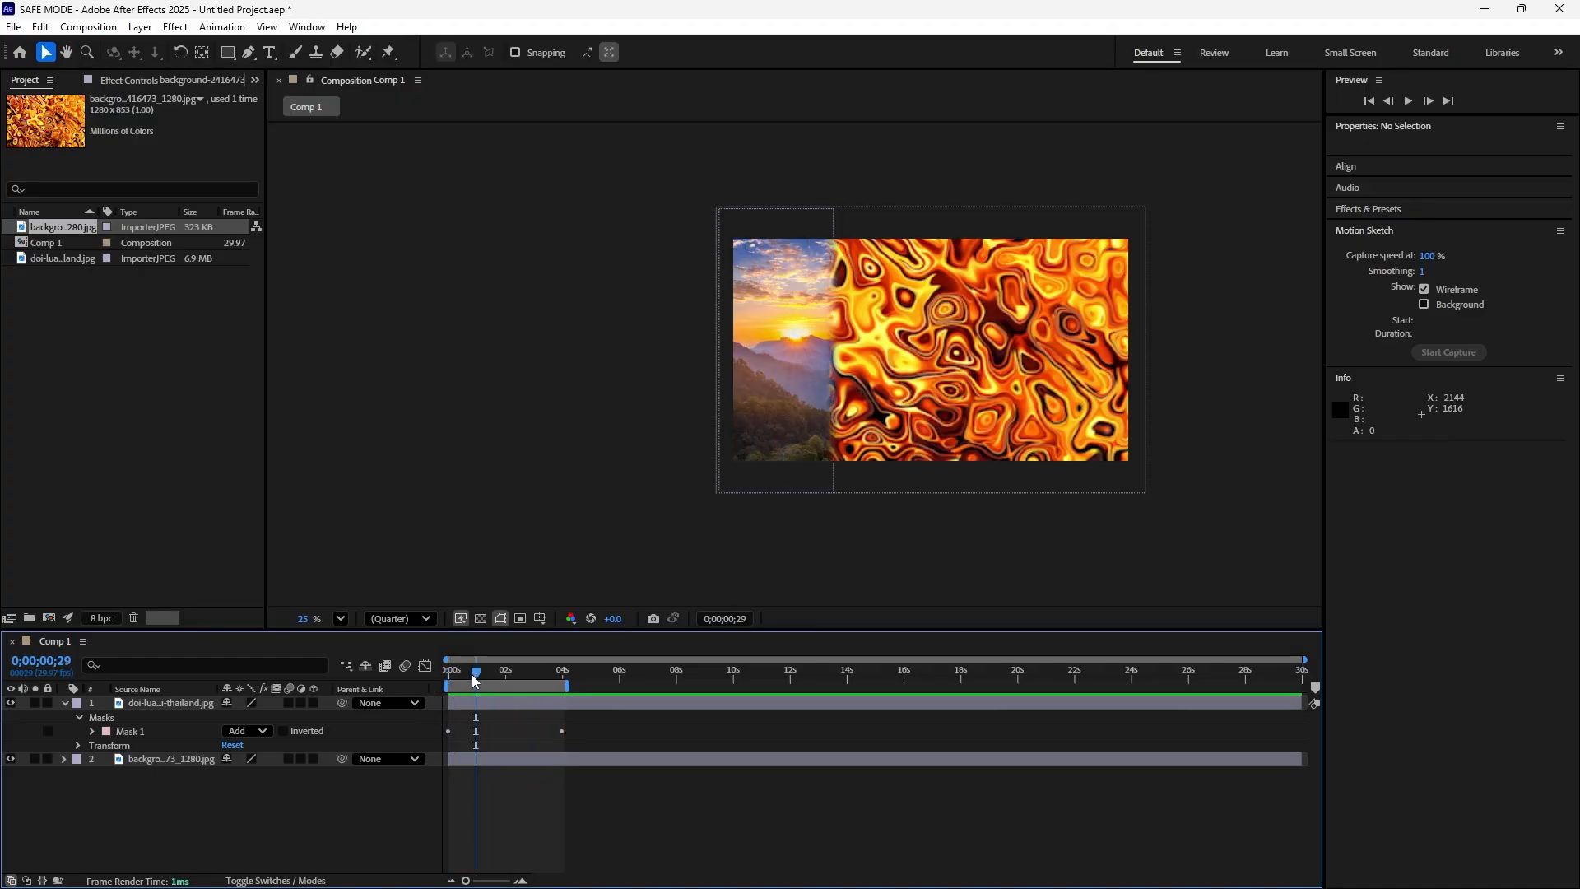
pyautogui.moveTo(478, 678); pyautogui.dragTo(435, 686)
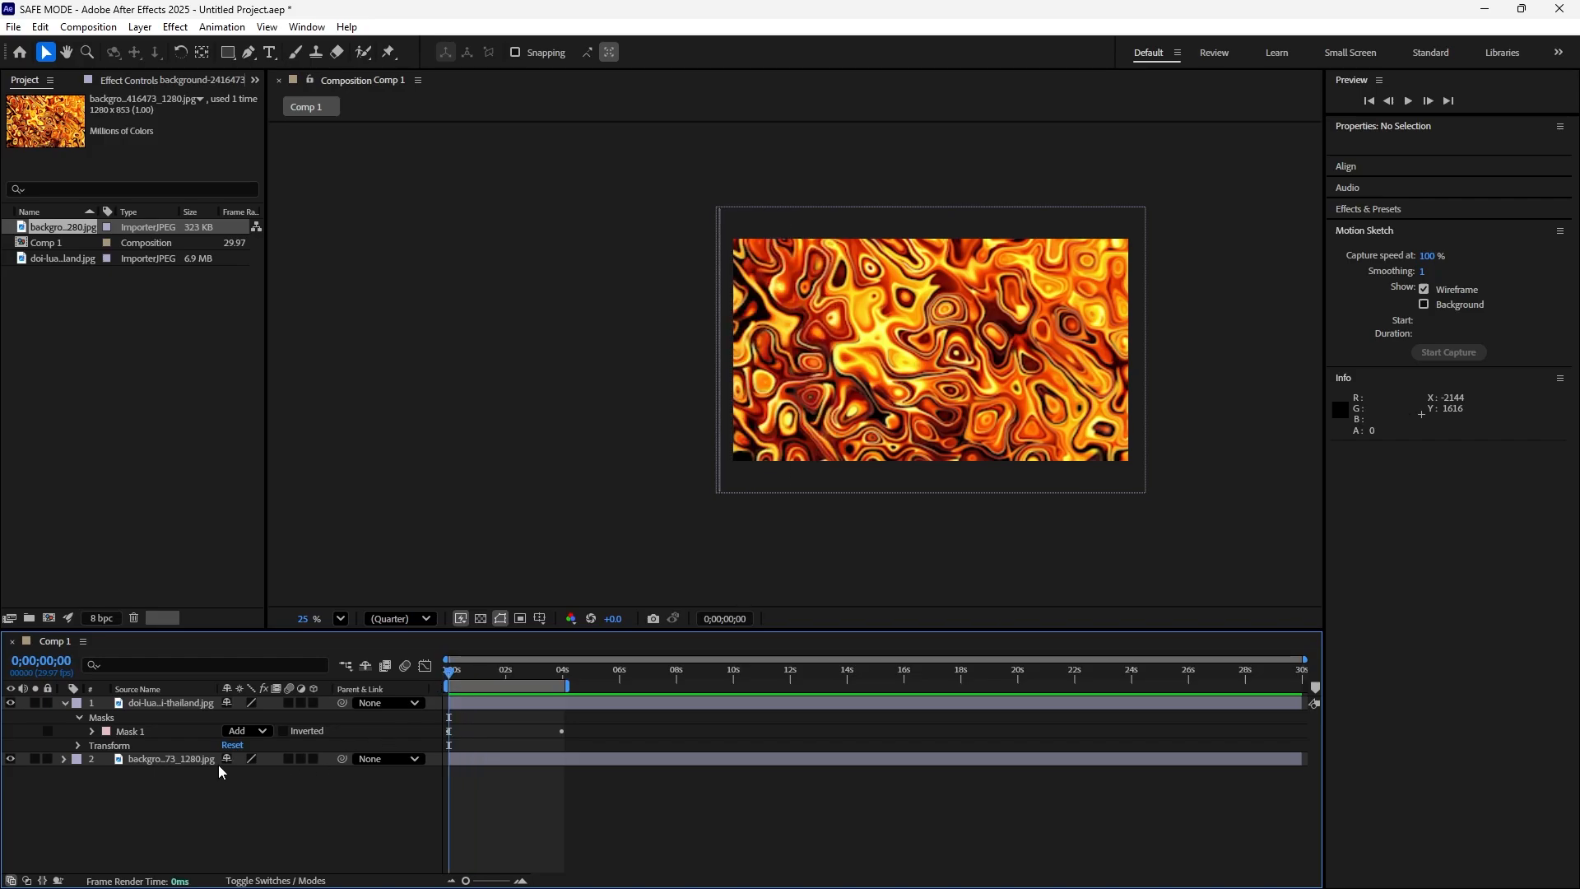
pyautogui.click(10, 758)
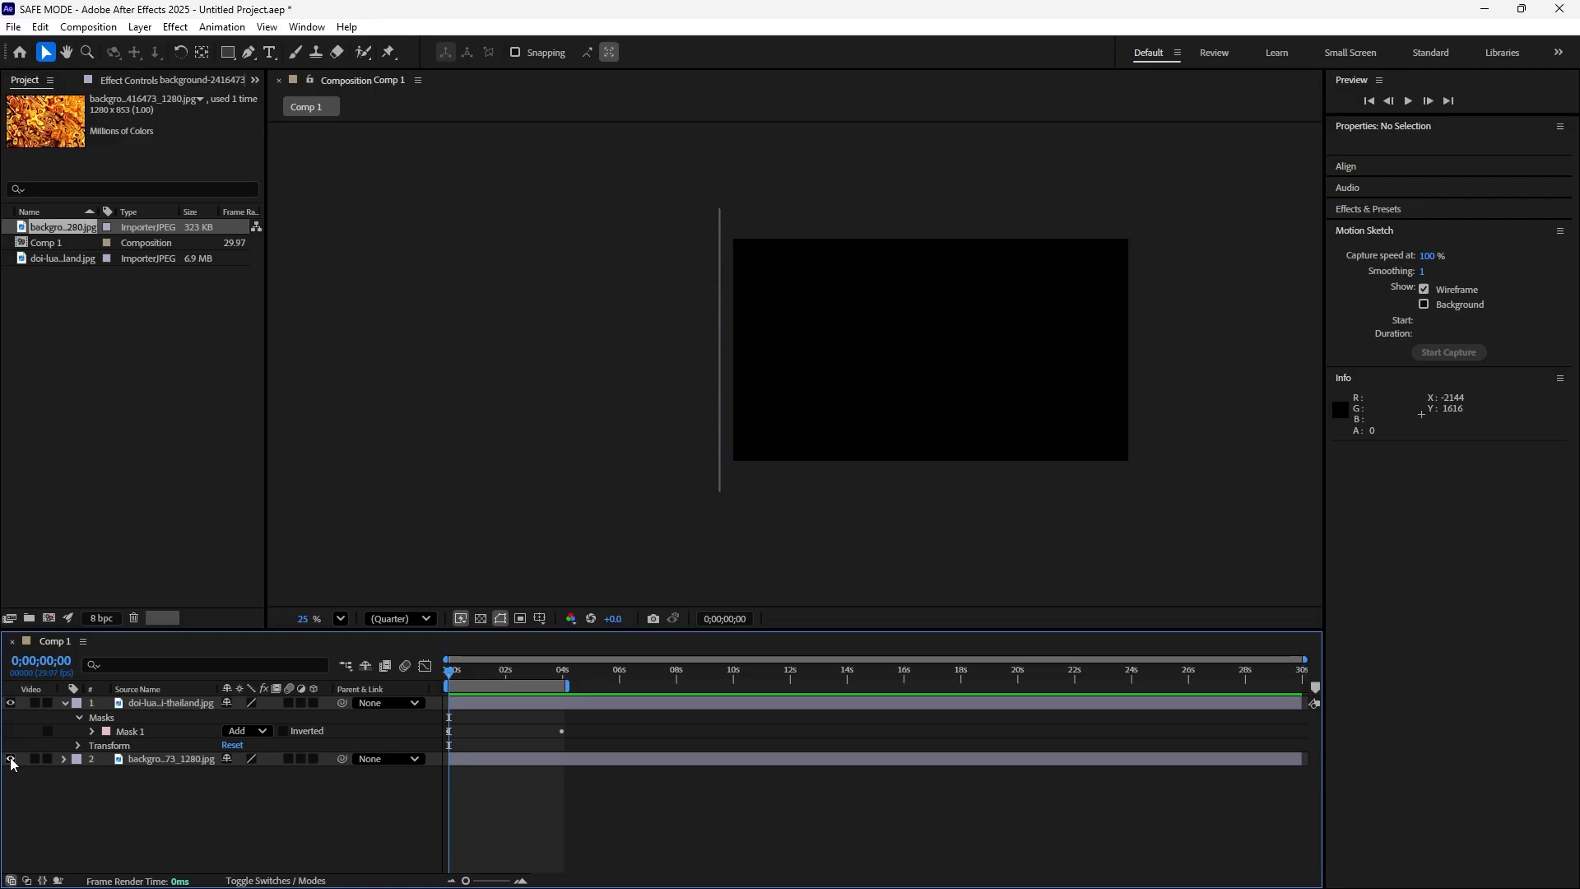
pyautogui.click(10, 759)
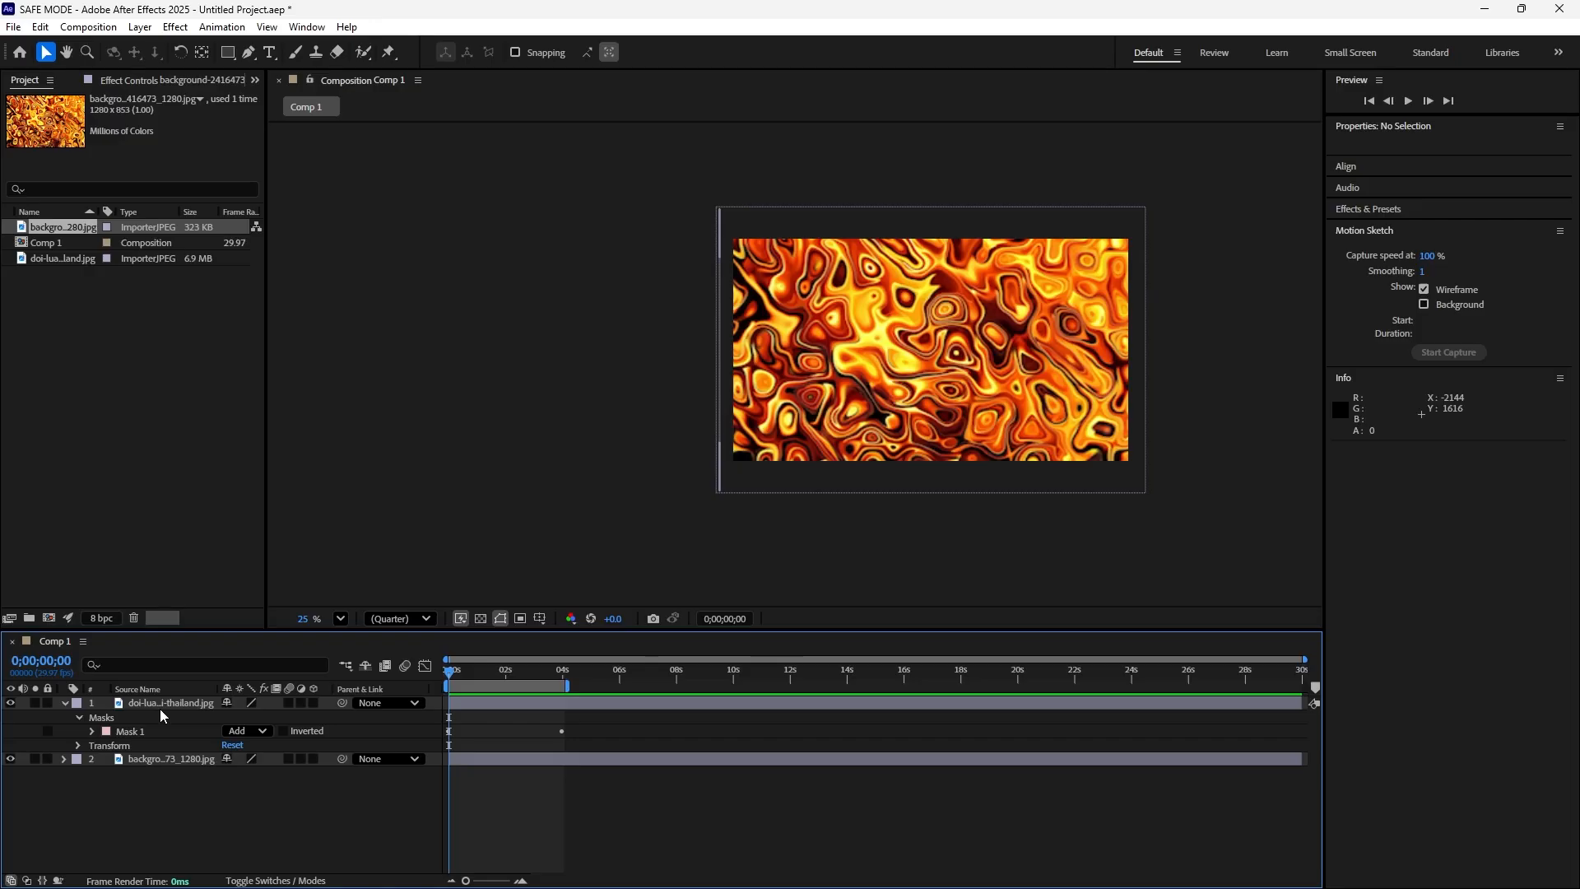
# Set Mask 1's mode to Subtract on the landscape layer and preview the transition.
pyautogui.click(262, 731)
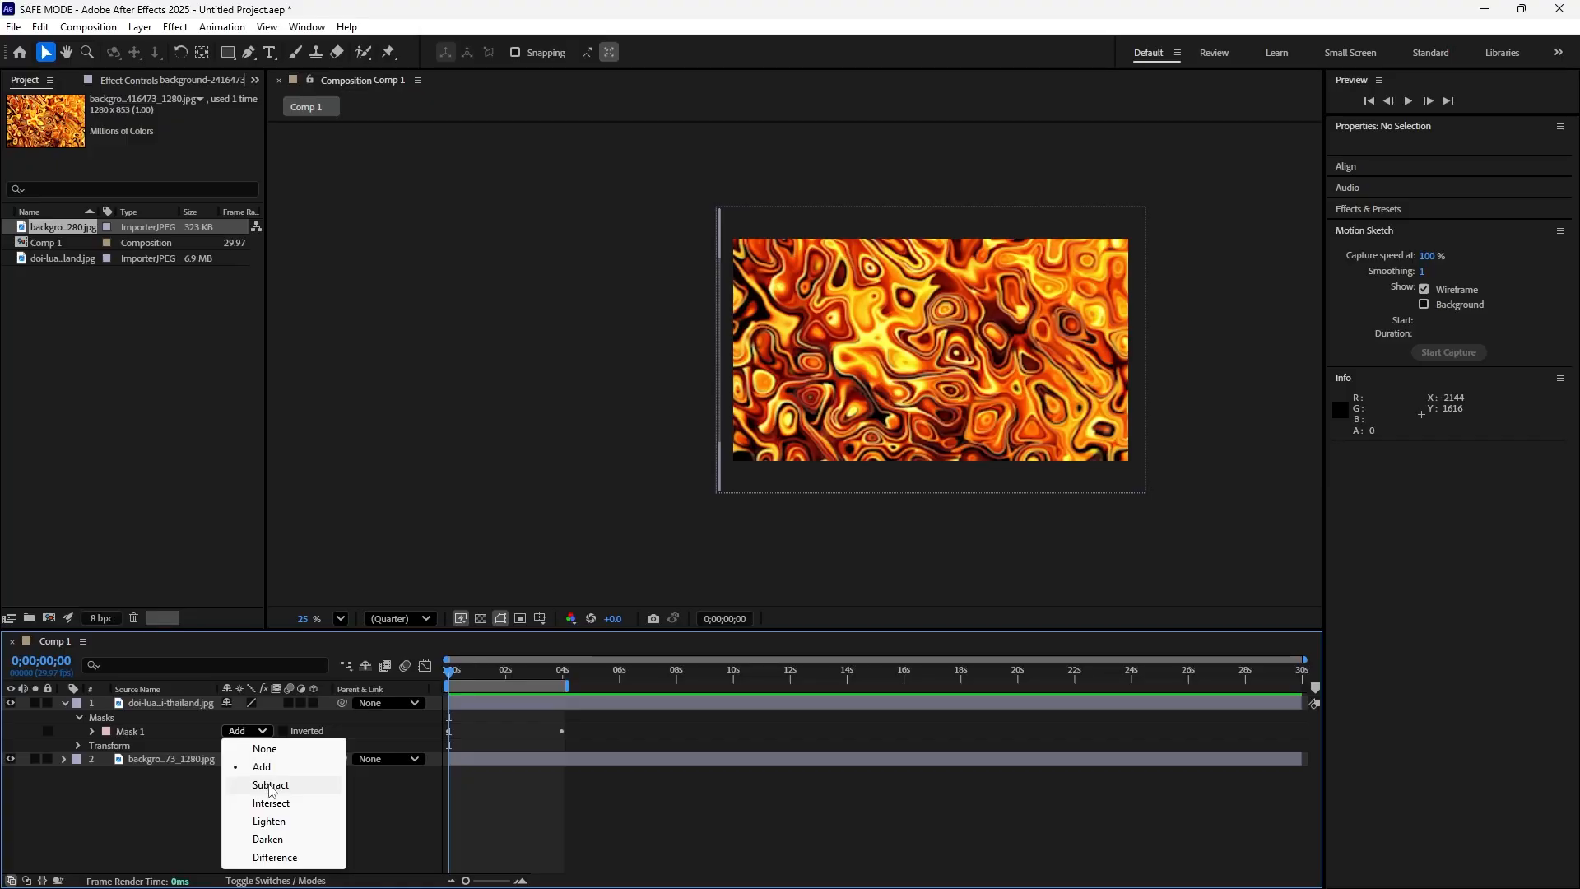
pyautogui.click(270, 786)
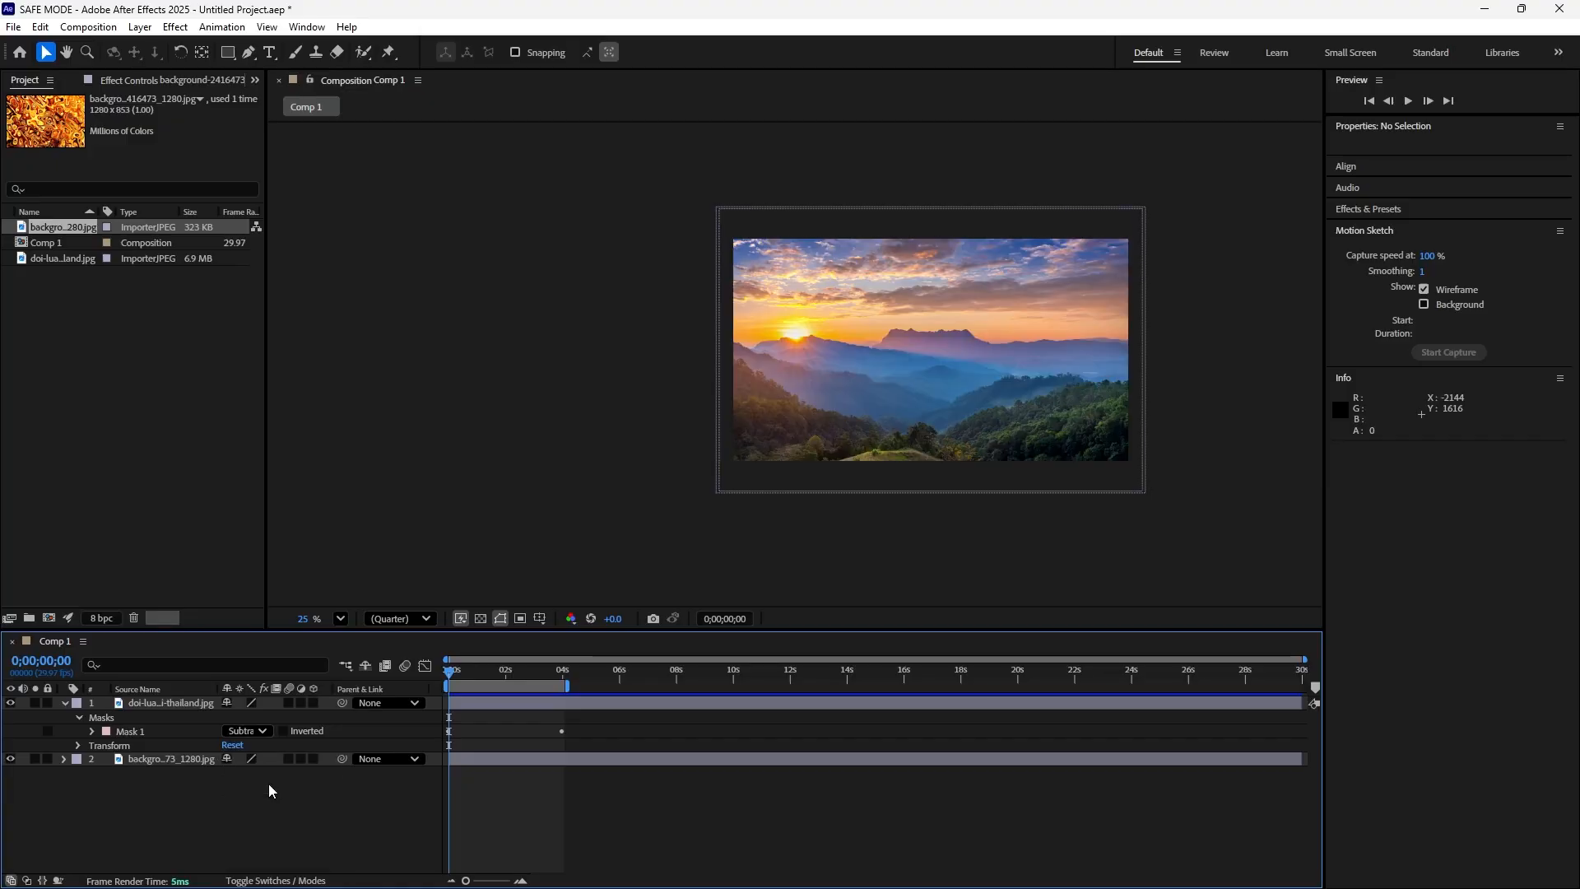
pyautogui.press('space')
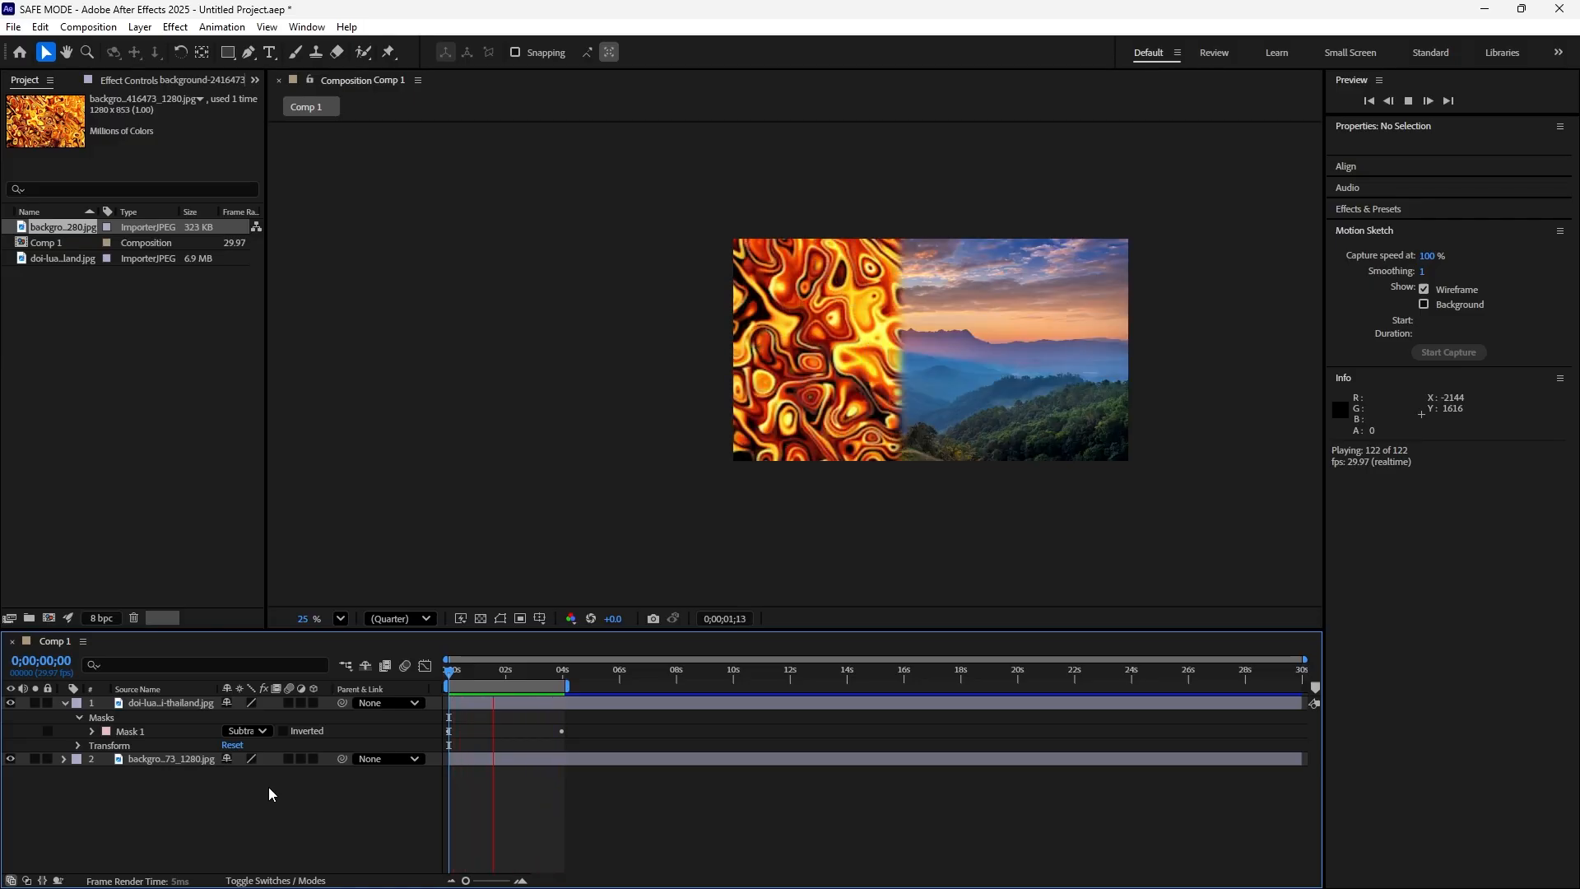
pyautogui.press('space')
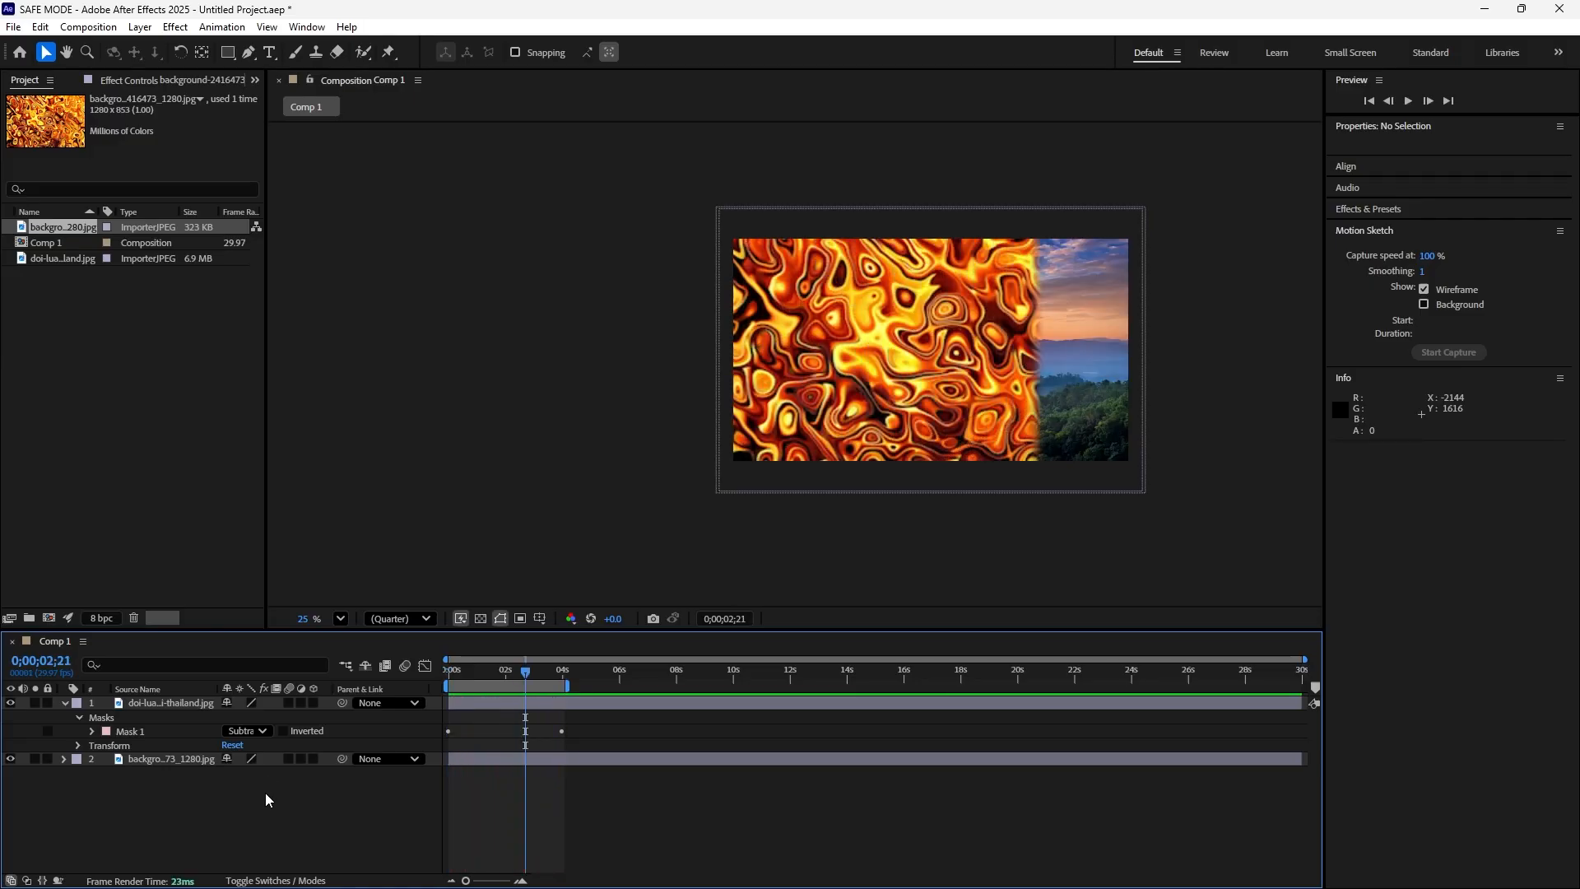
# Set Mask 1's mode to Intersect and preview the reveal over the background image.
pyautogui.click(262, 732)
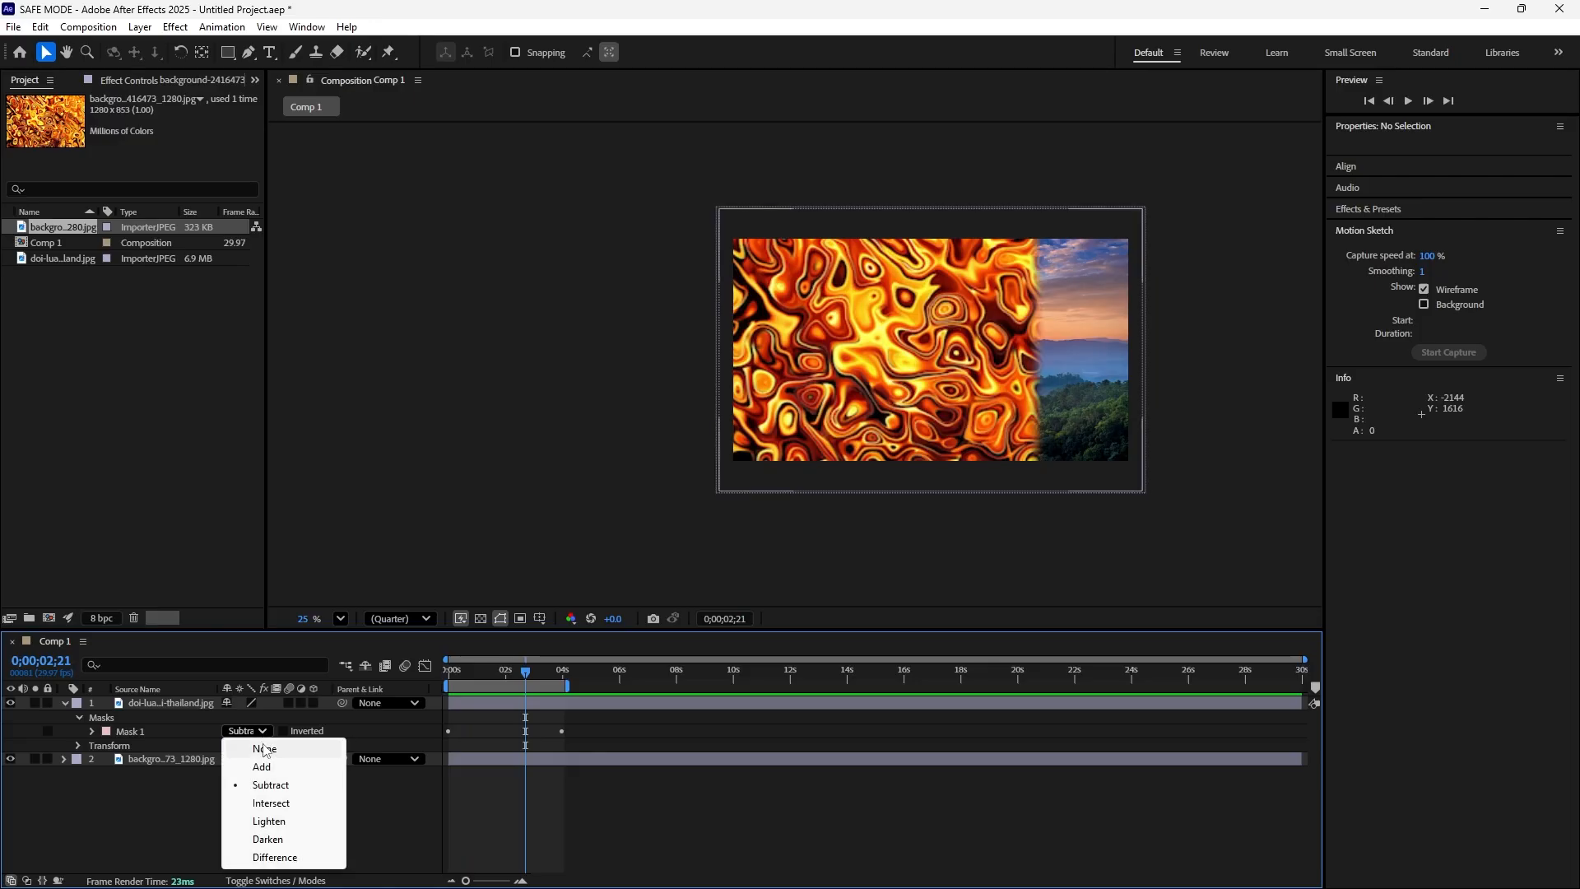
pyautogui.click(271, 804)
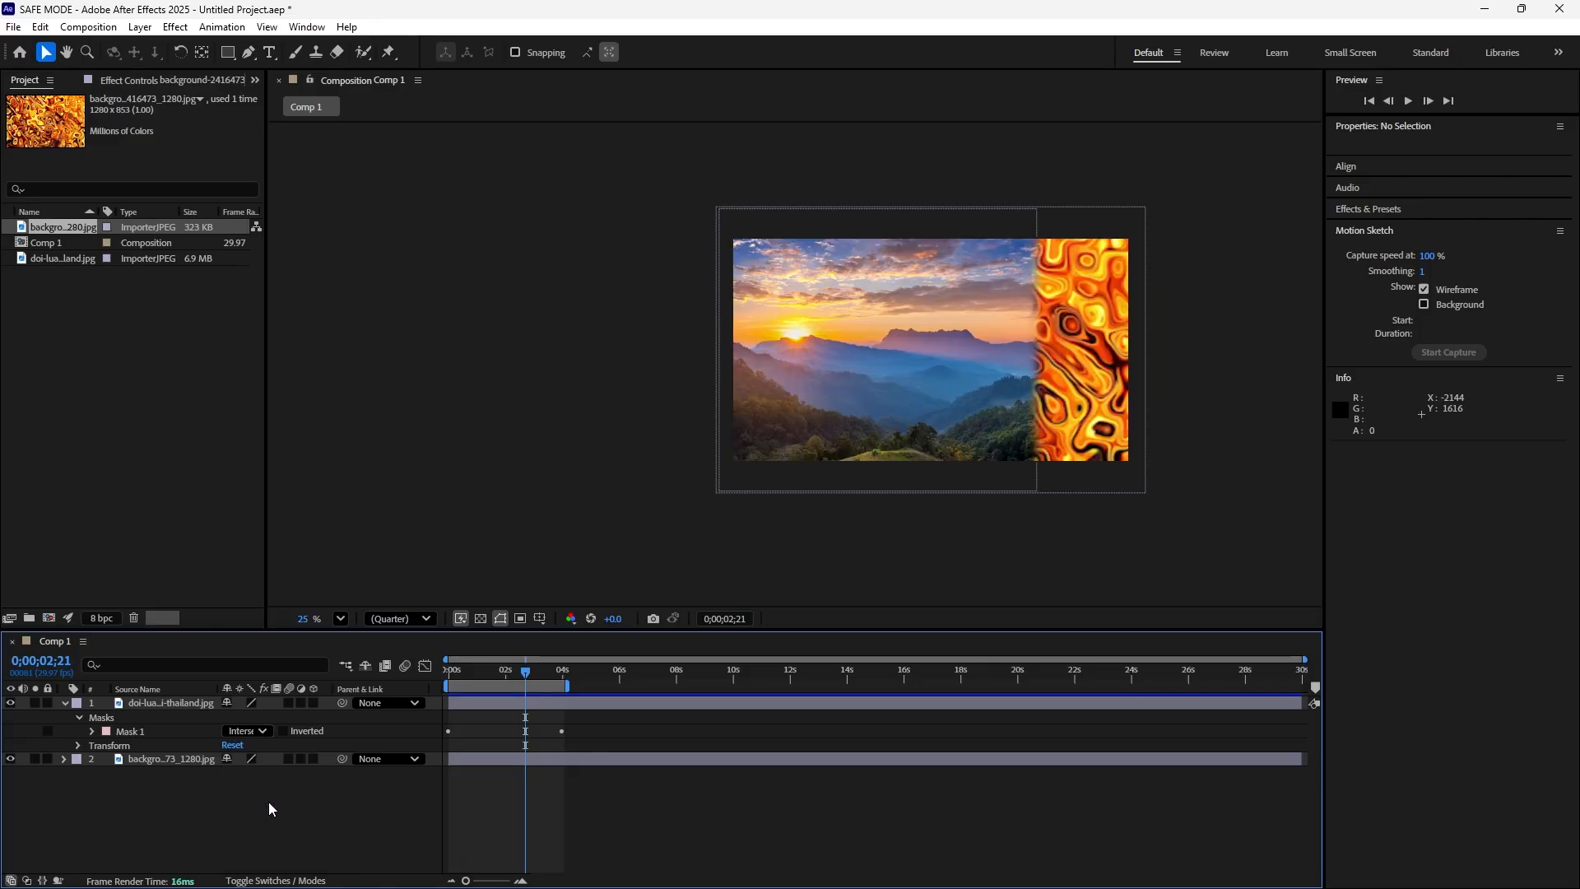
pyautogui.press('space')
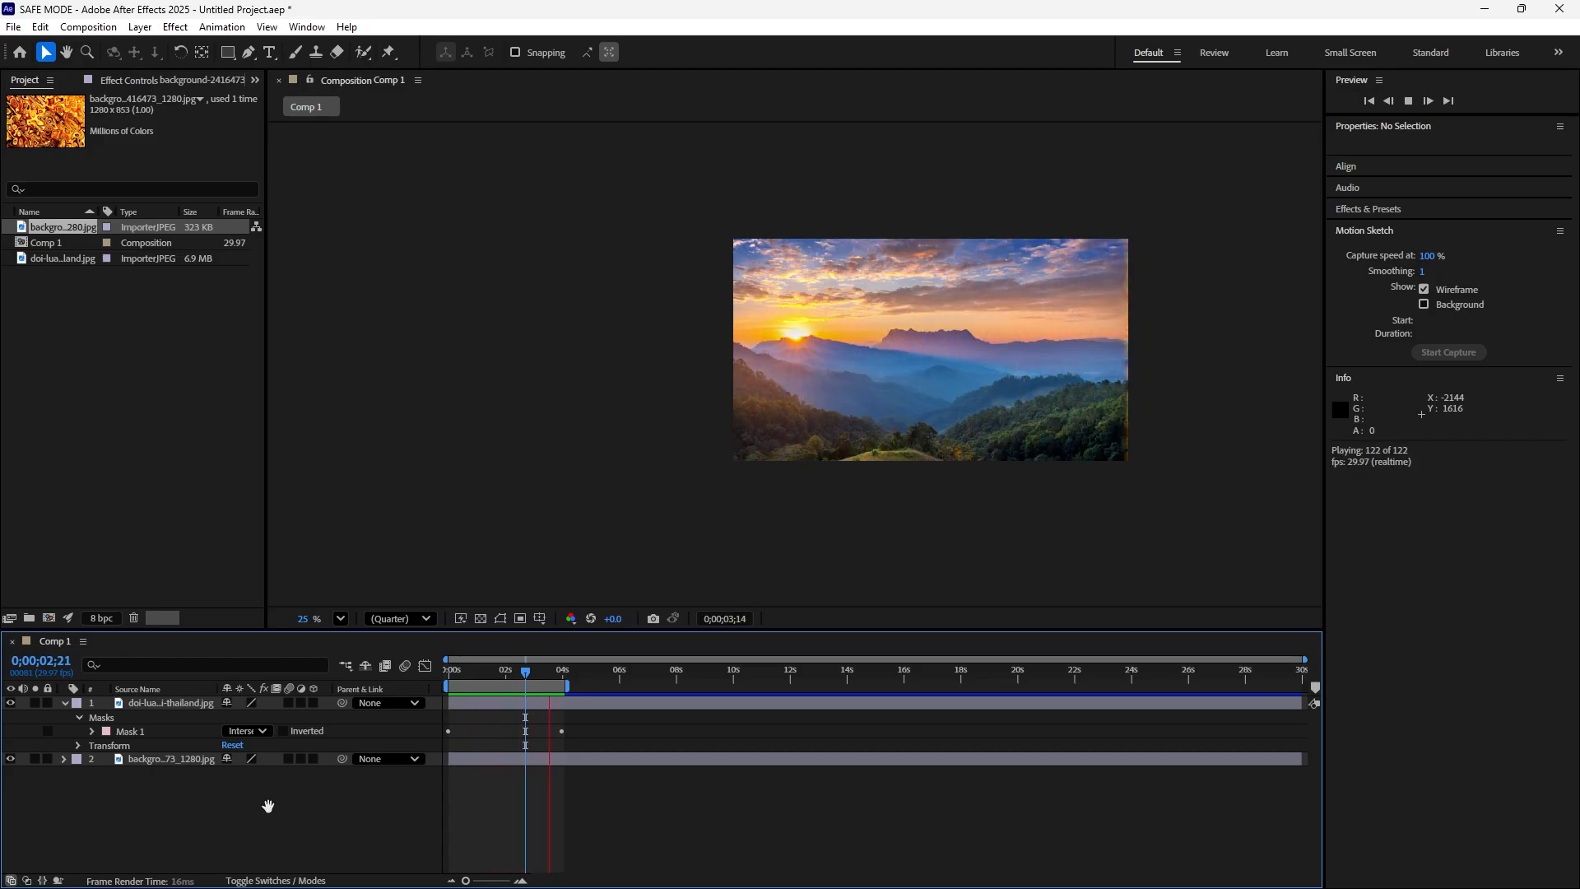
pyautogui.press('space')
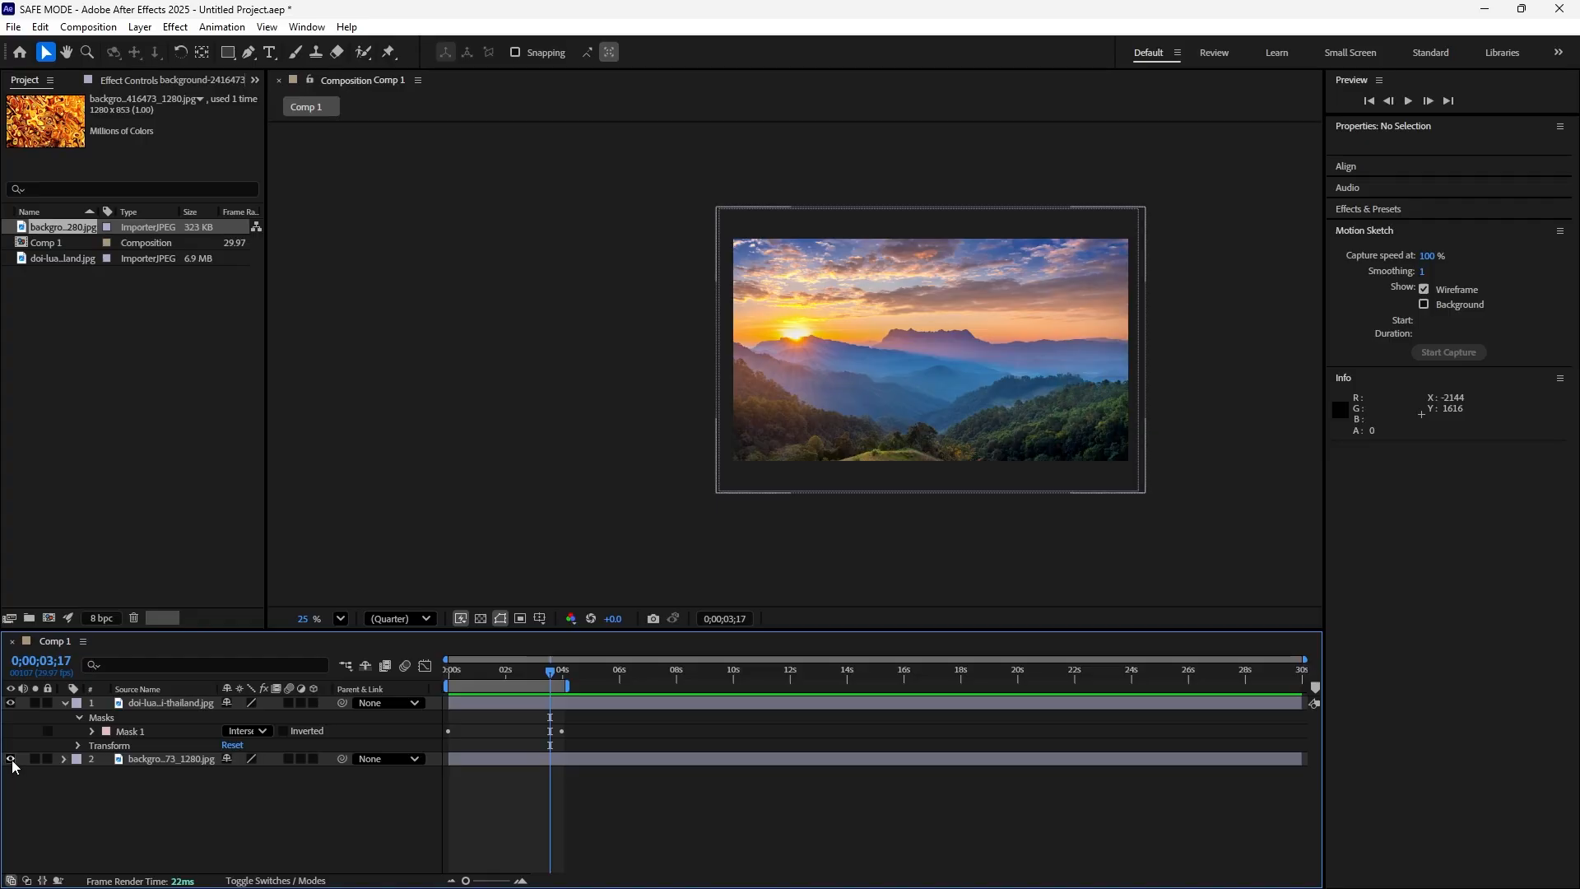
# Hide the background image layer and preview the masked landscape on its own.
pyautogui.click(11, 758)
pyautogui.click(10, 757)
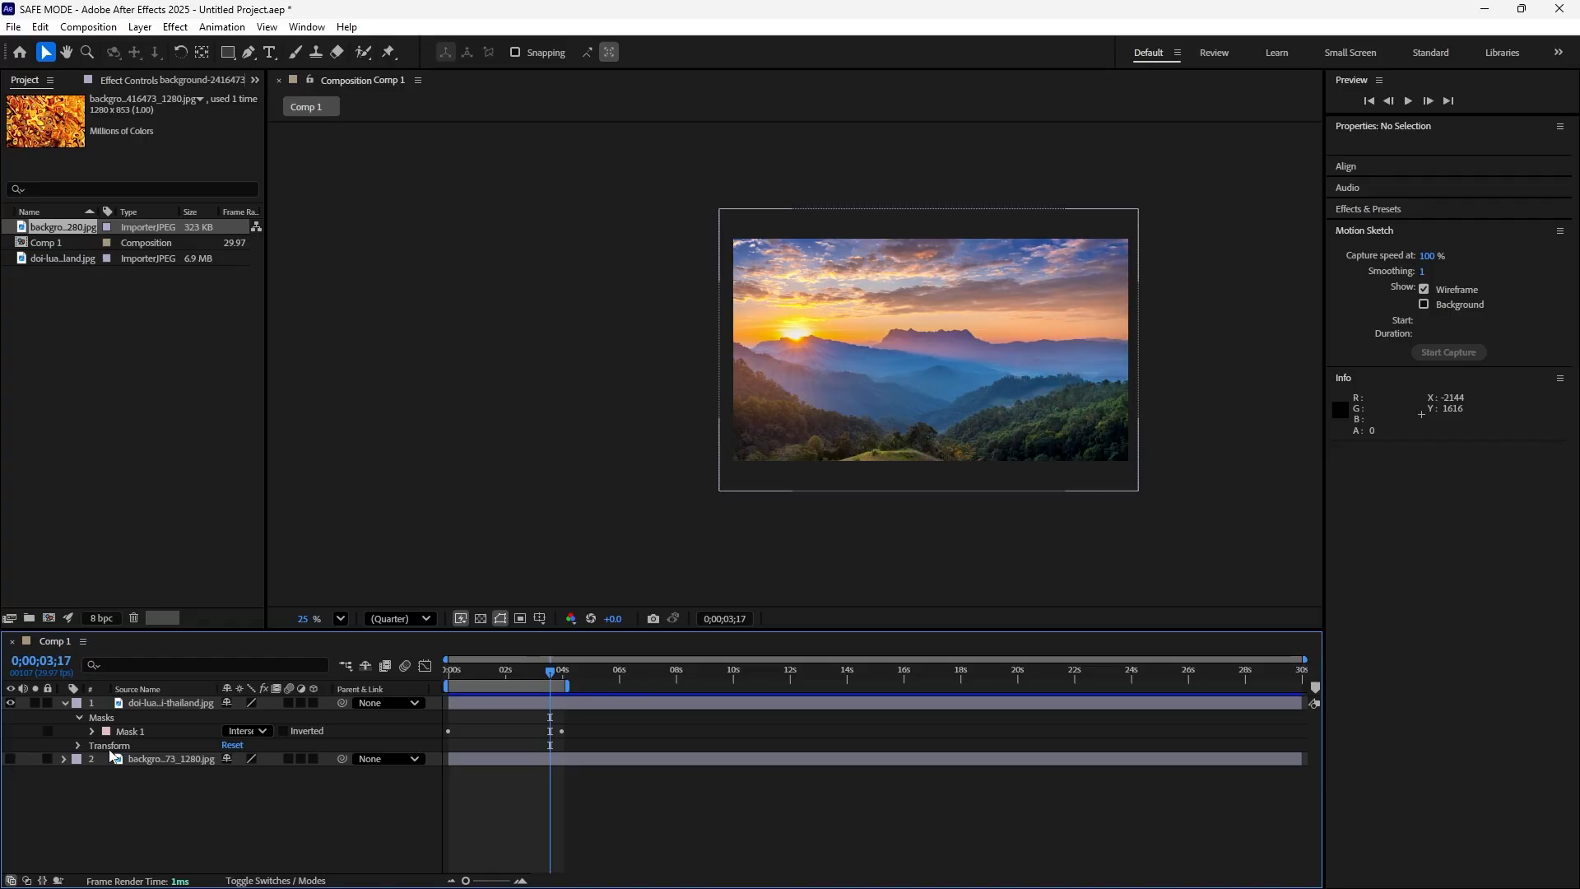
pyautogui.press('space')
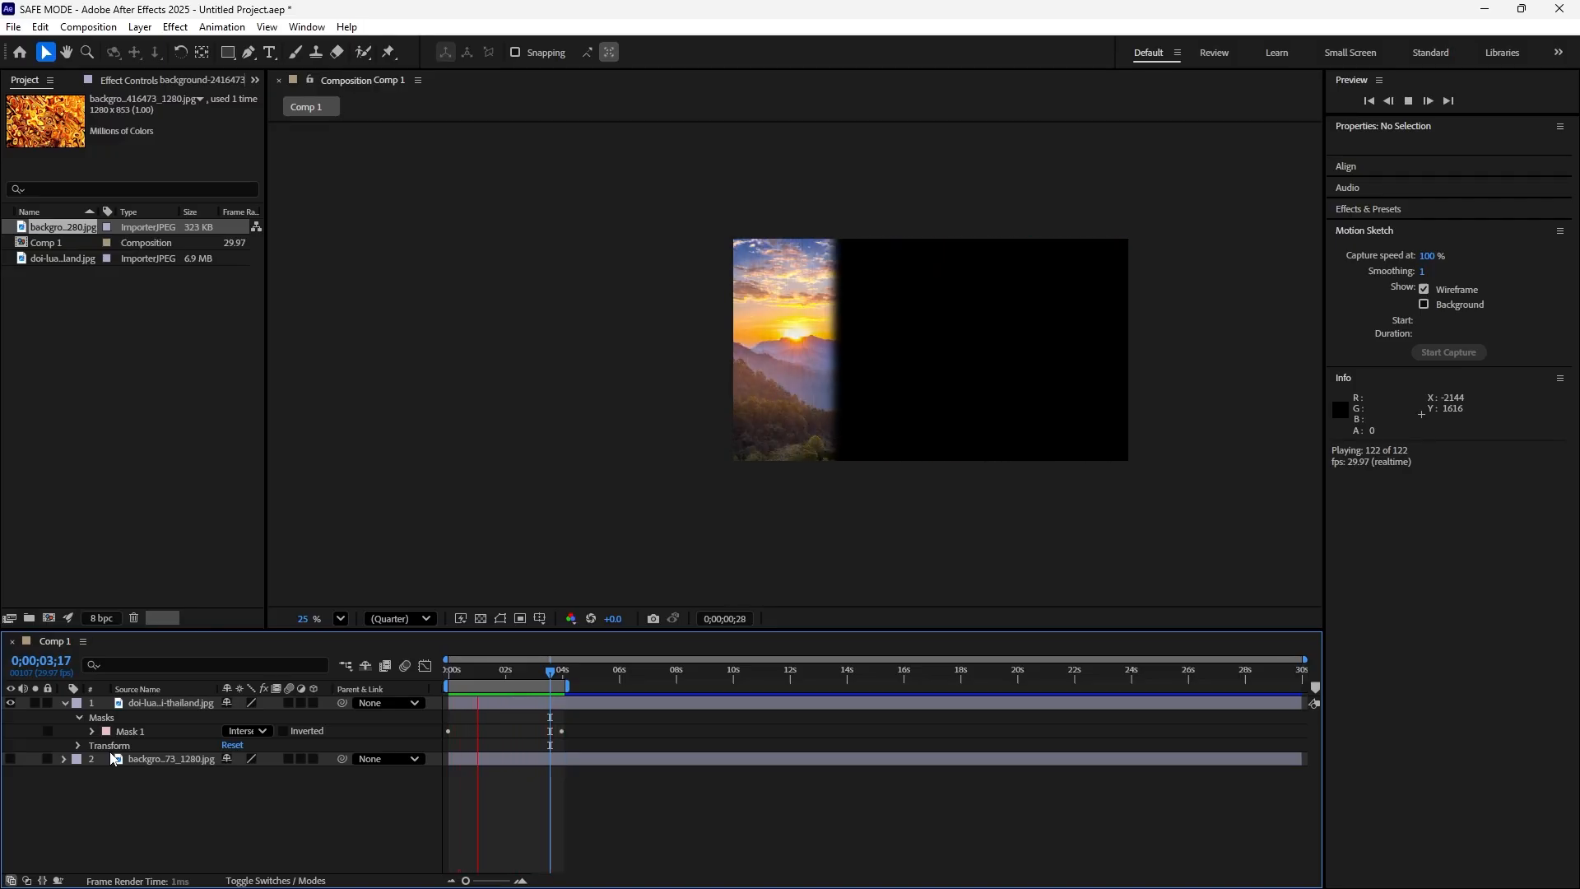
pyautogui.press('space')
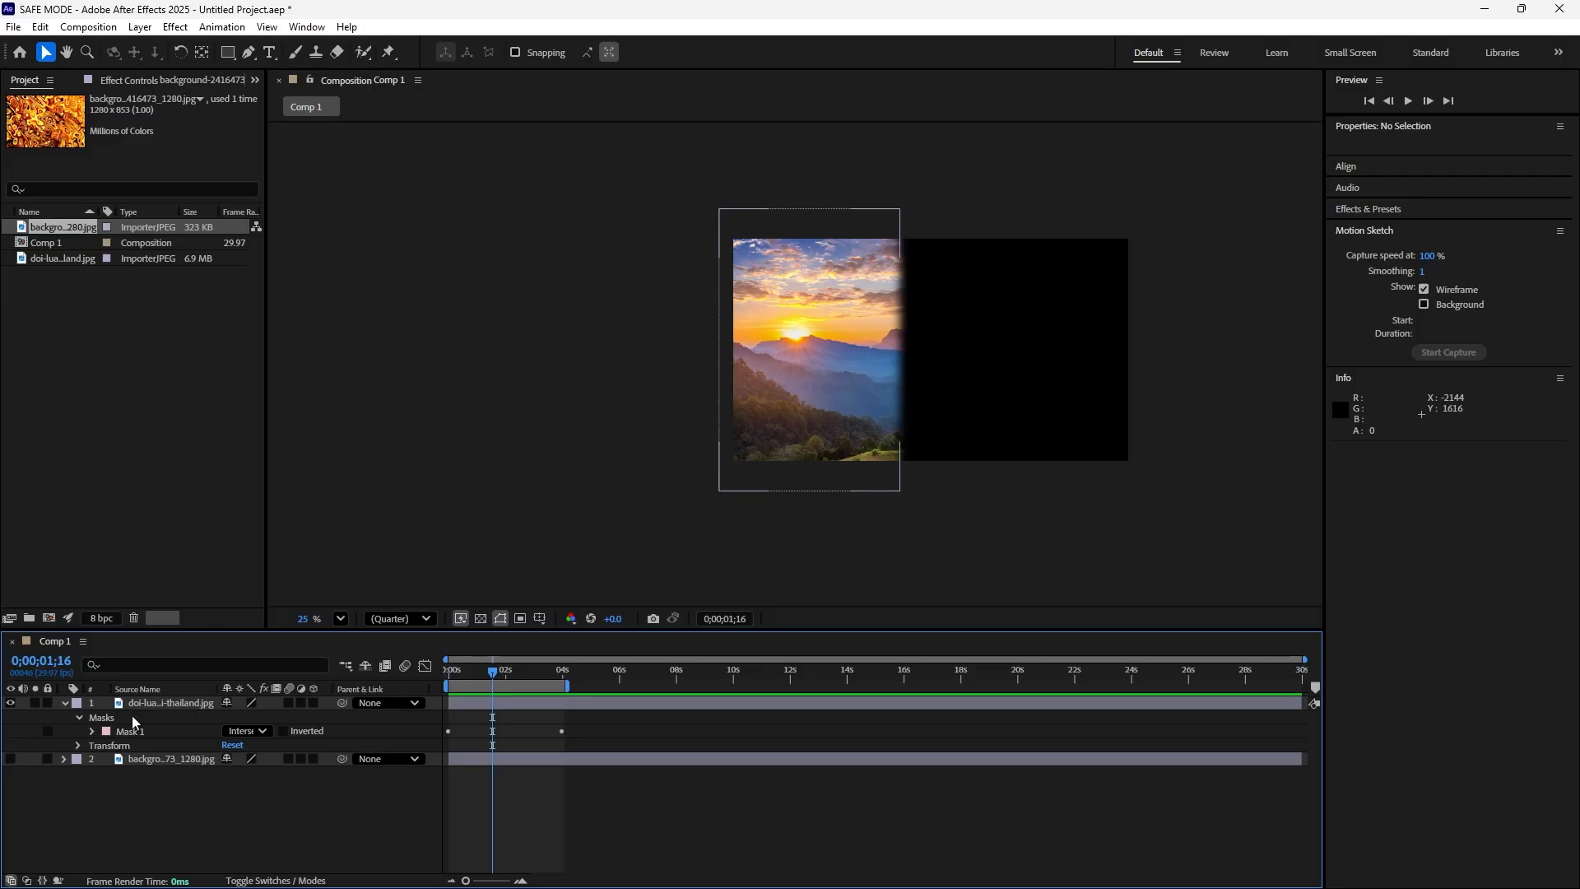
# Expand Mask 1's properties on the landscape layer.
pyautogui.click(92, 732)
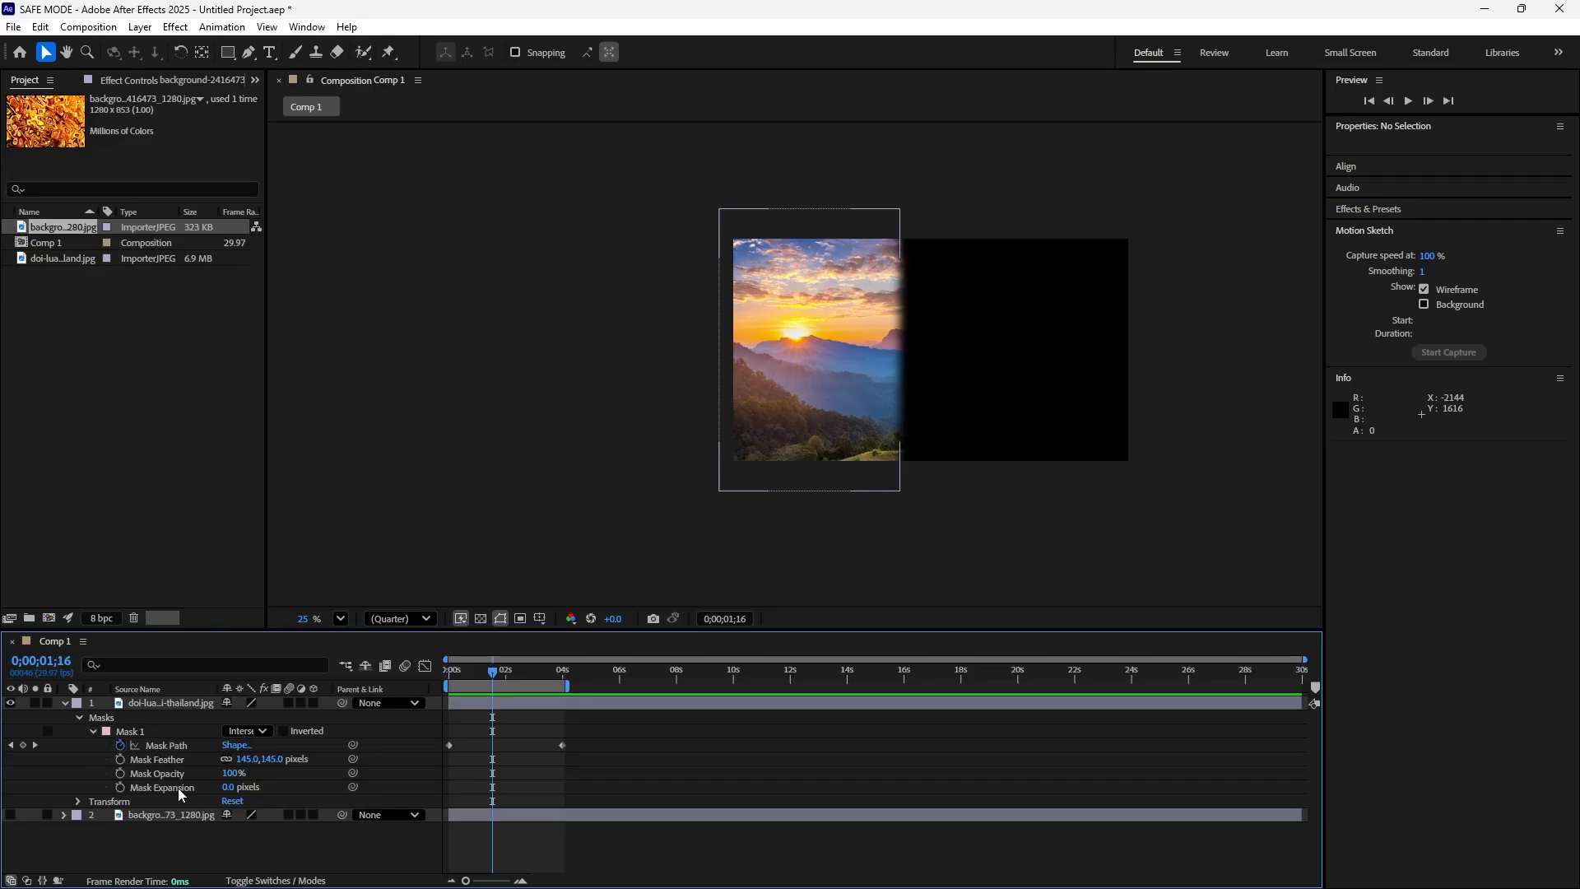